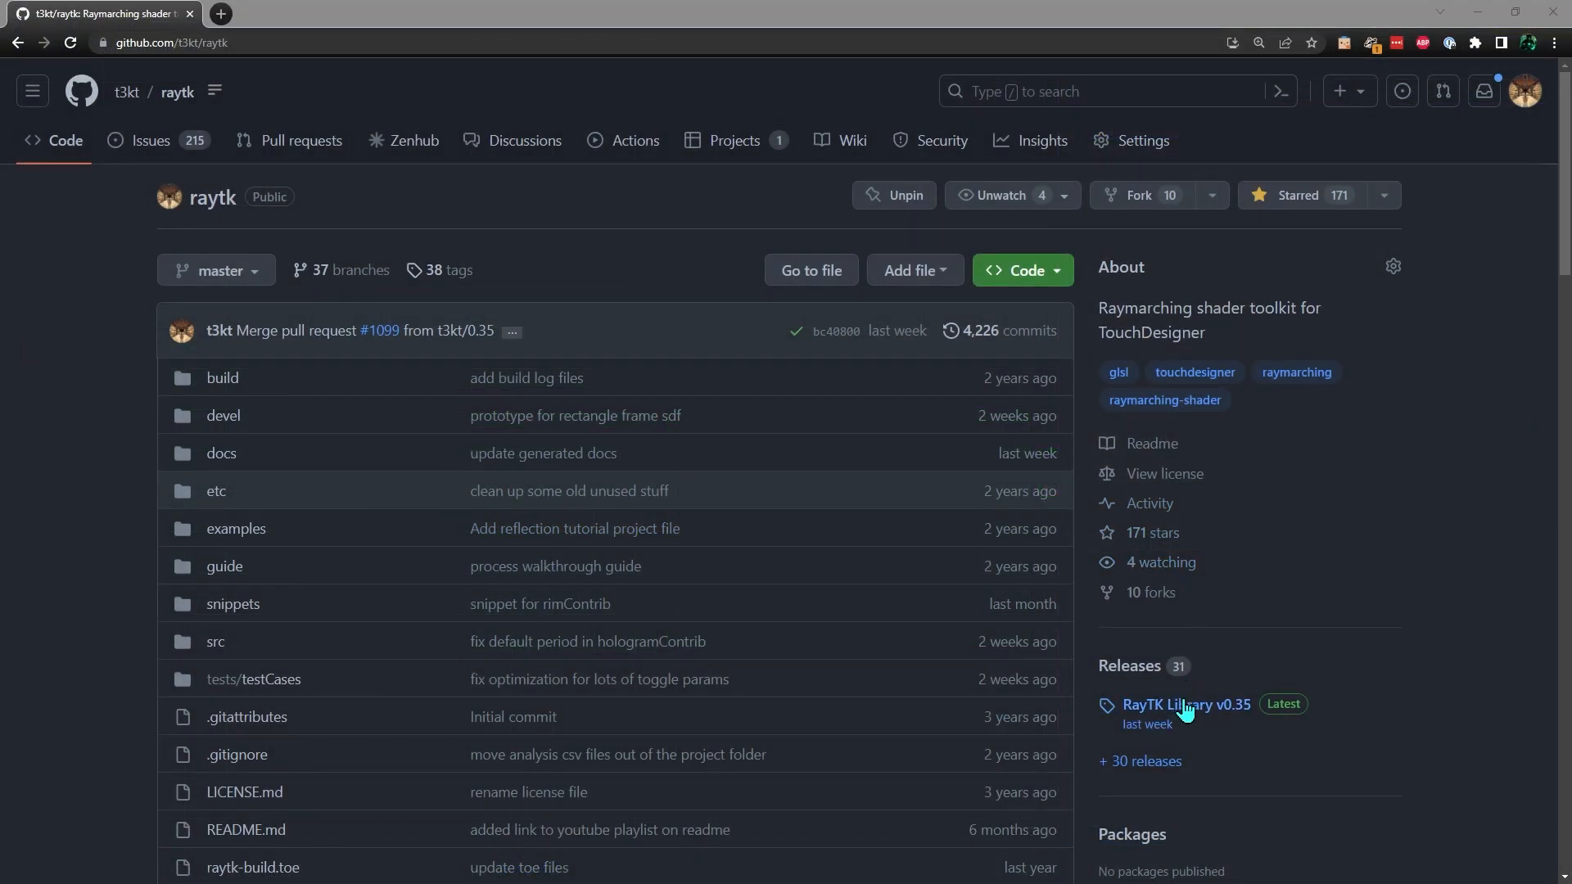
# - Open the RayTK Library v0.35 release page and look through its release notes
pyautogui.click(1185, 706)
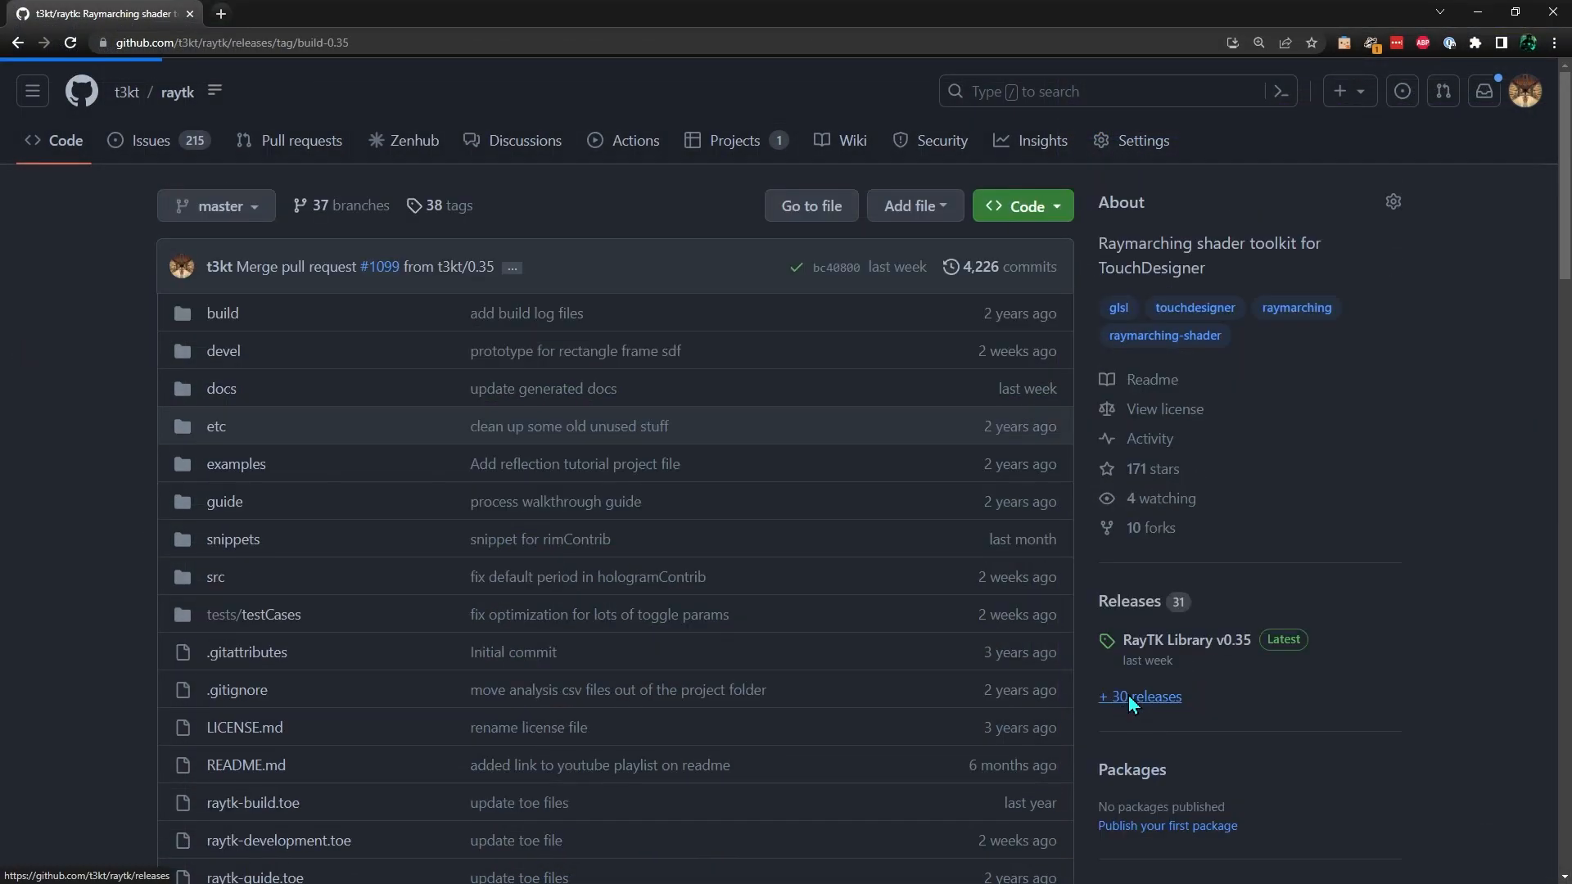
pyautogui.scroll(-2, 647, 589)
pyautogui.scroll(-14, 632, 567)
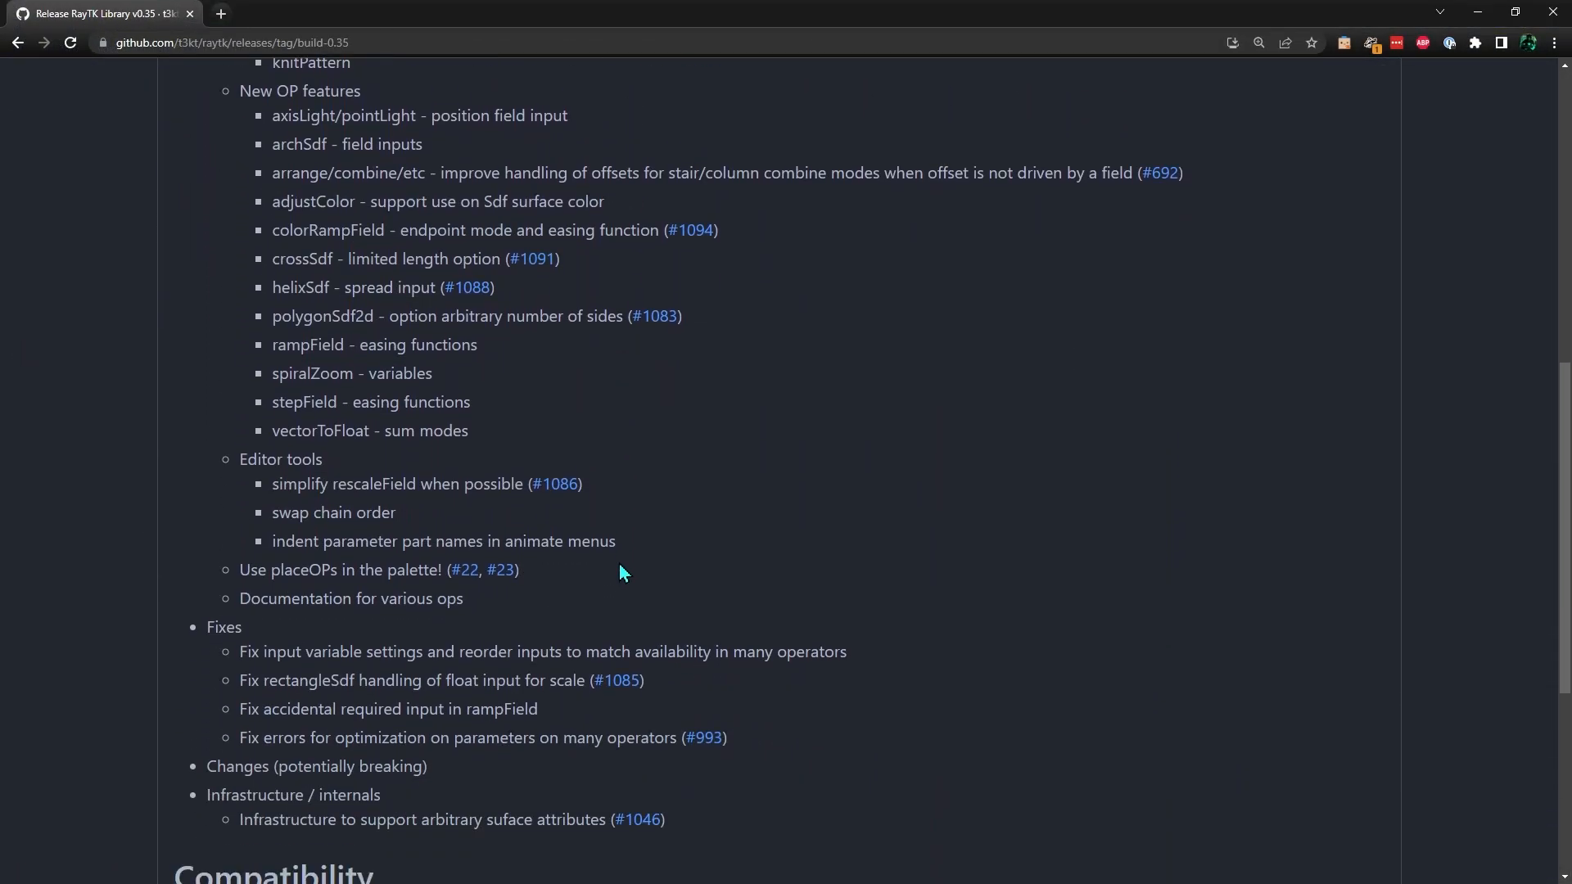
# - Switch to TouchDesigner, view the RayTK component in the root network, and return to project1
pyautogui.moveTo(333, 548); pyautogui.dragTo(195, 544)
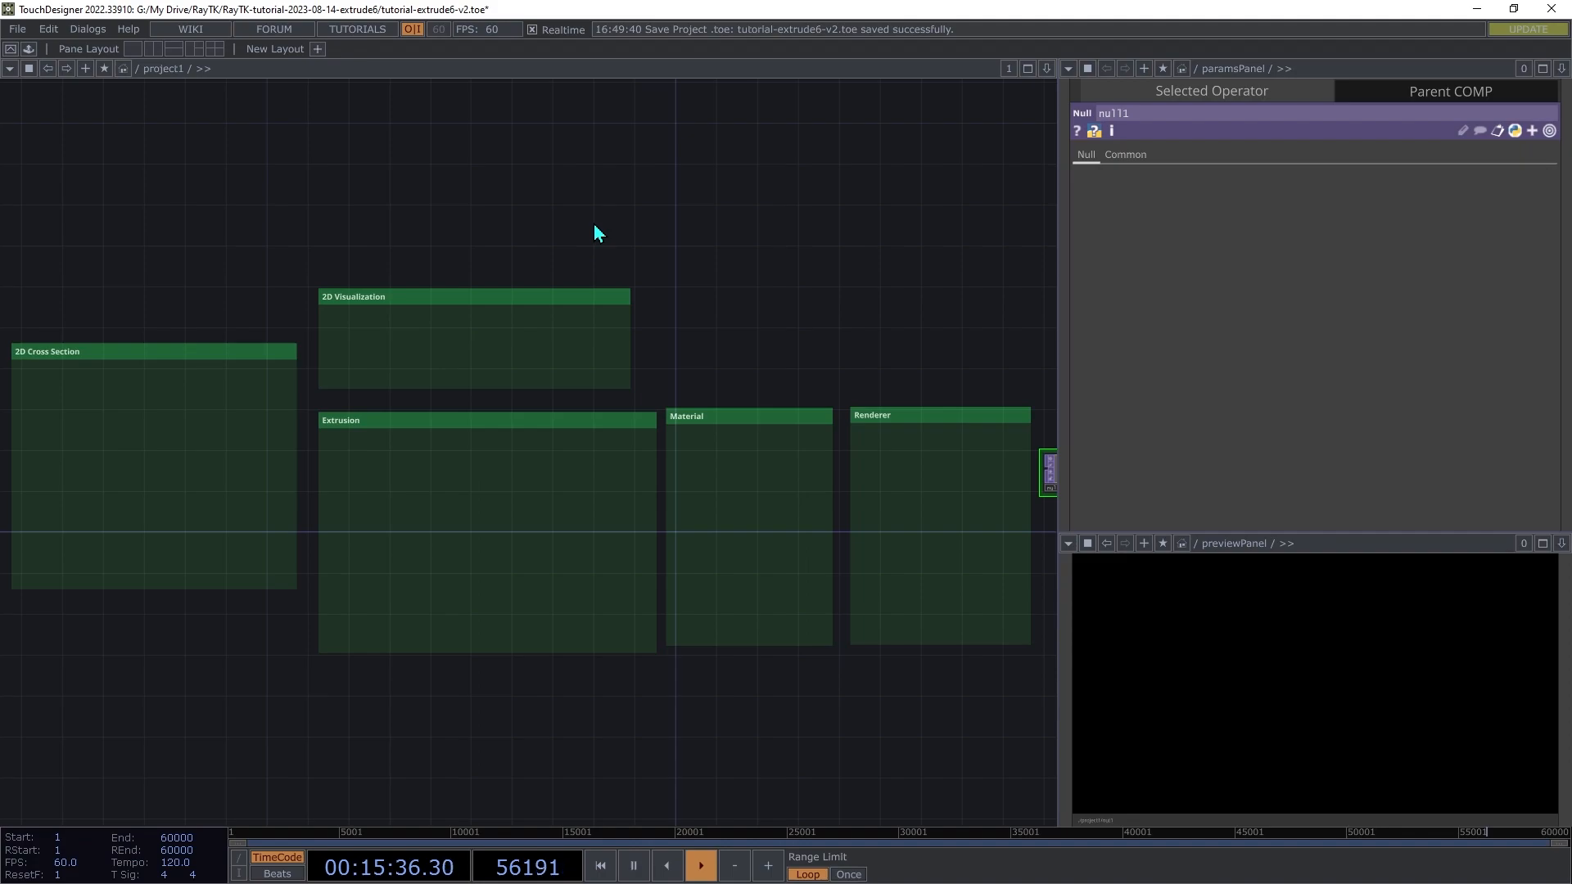
pyautogui.press('u')
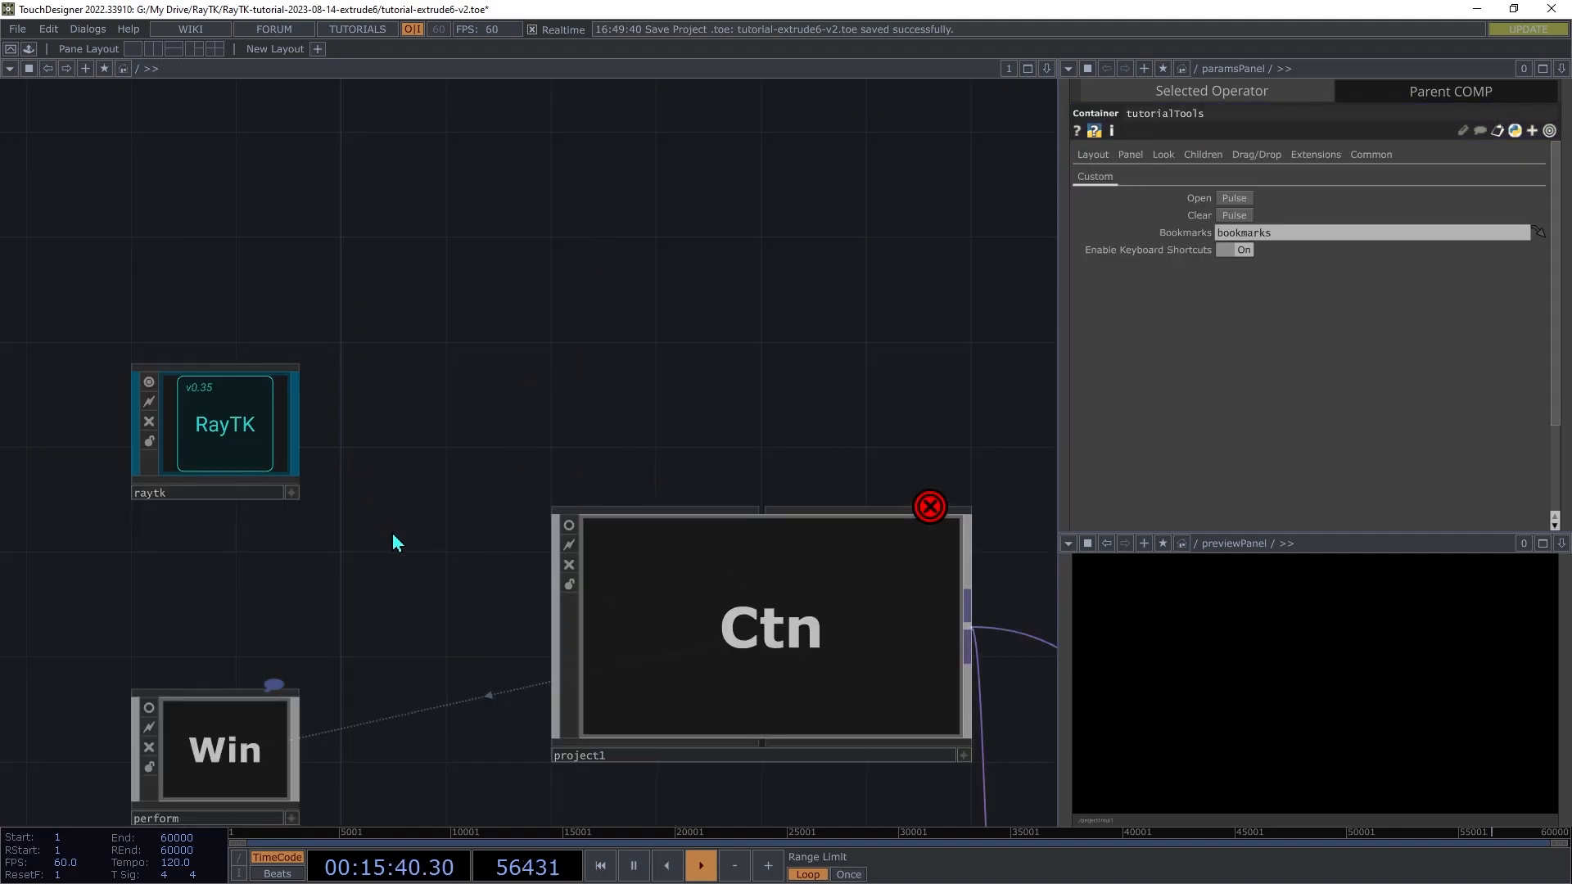
pyautogui.click(49, 73)
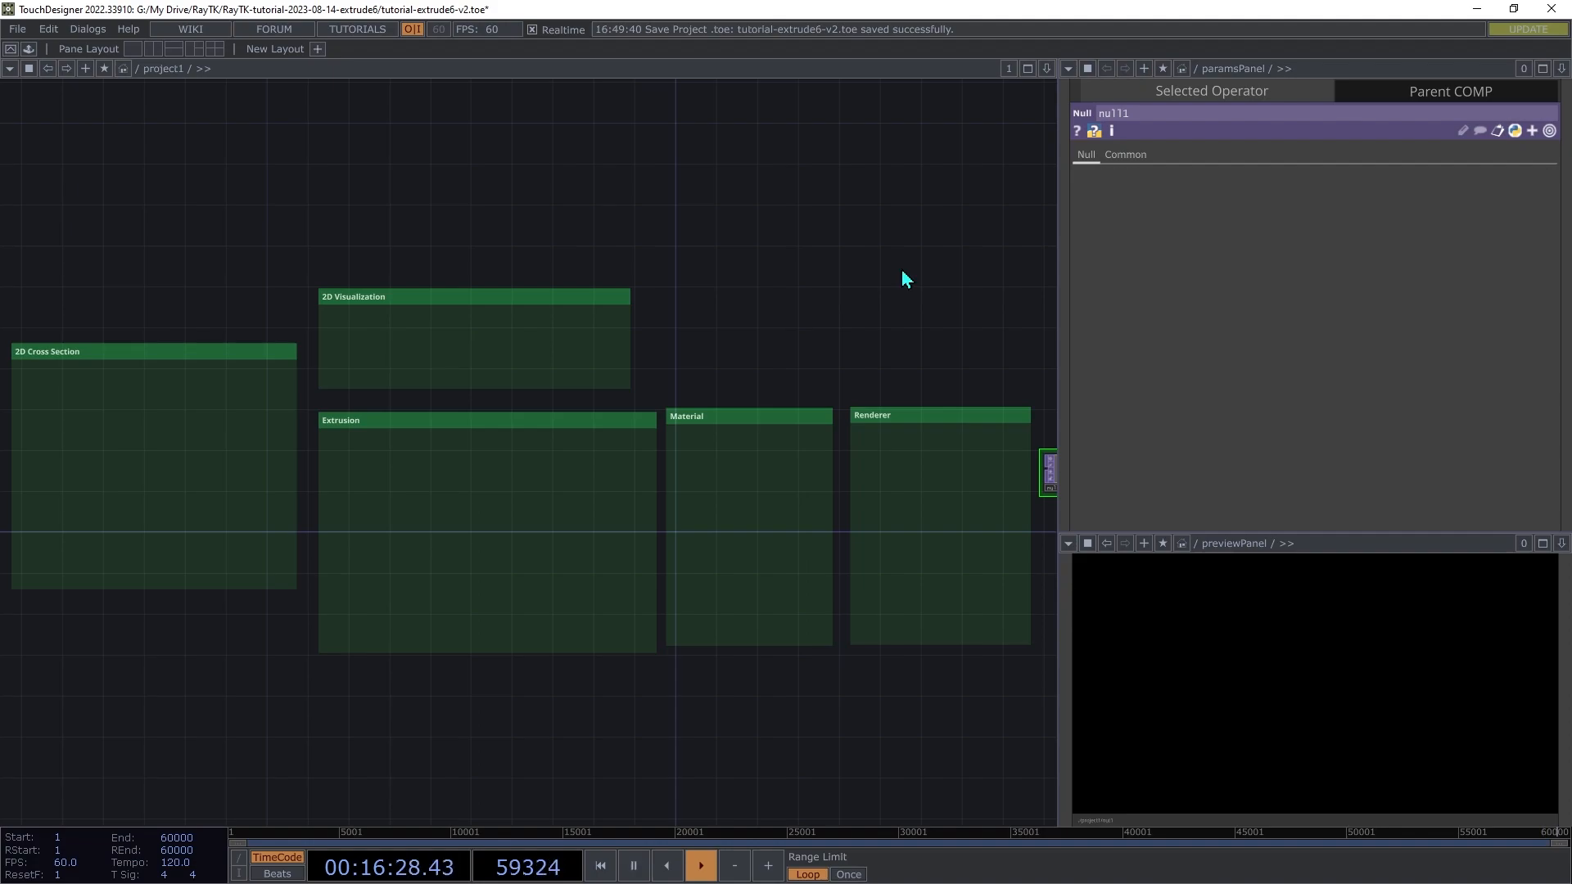
# - Add a raymarchRender3D operator from the RayTK palette to the Renderer section, with its output feeding null1
pyautogui.press('pagedown')
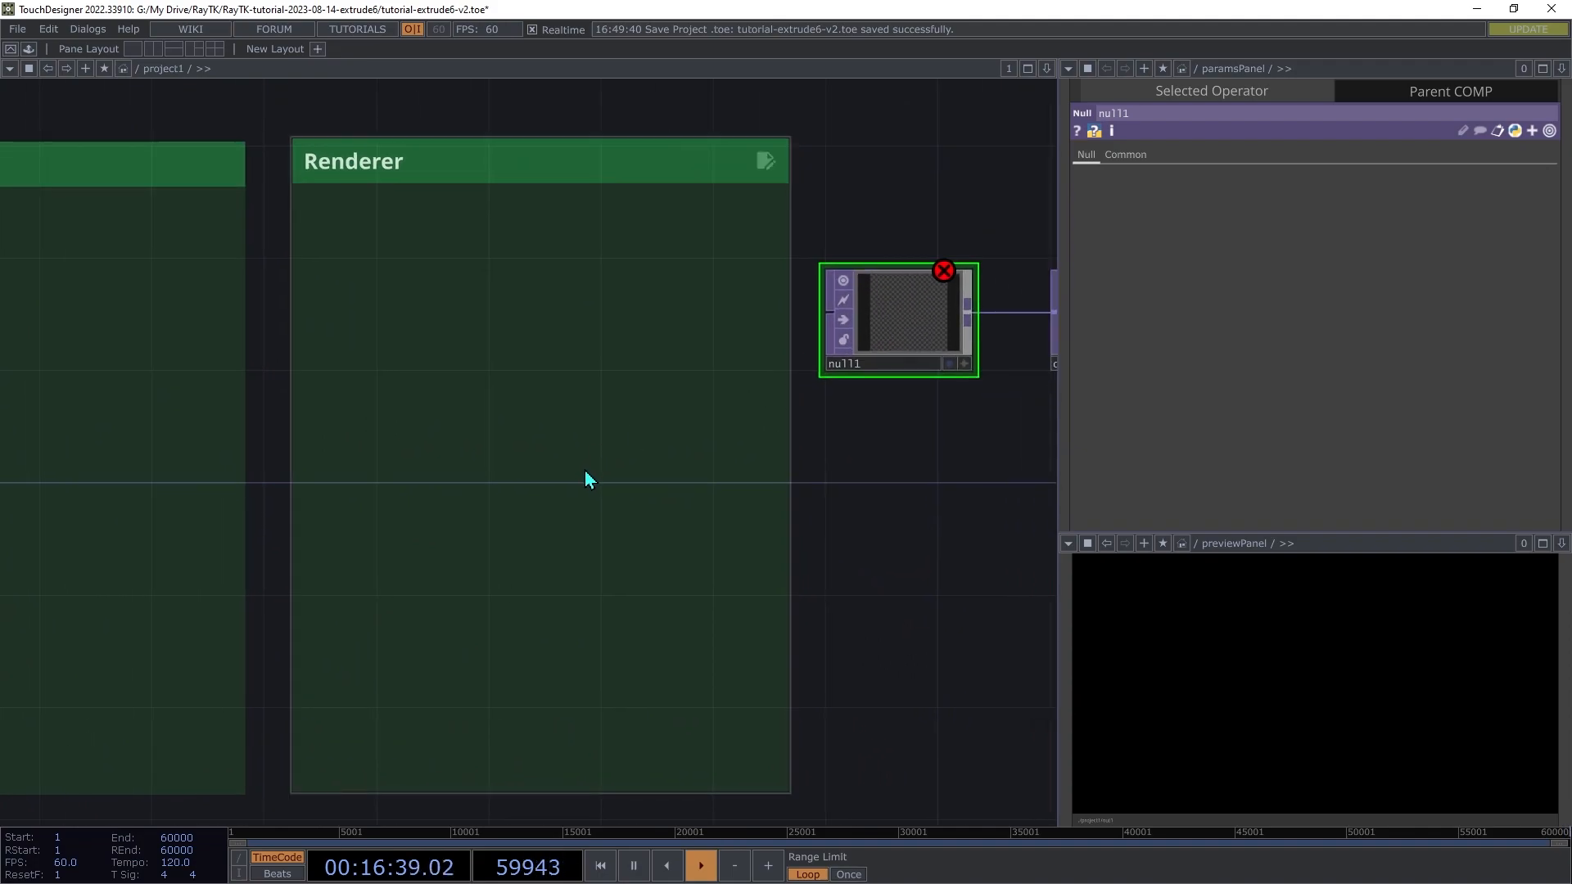
pyautogui.hotkey('alt', 'r')
pyautogui.write('ra')
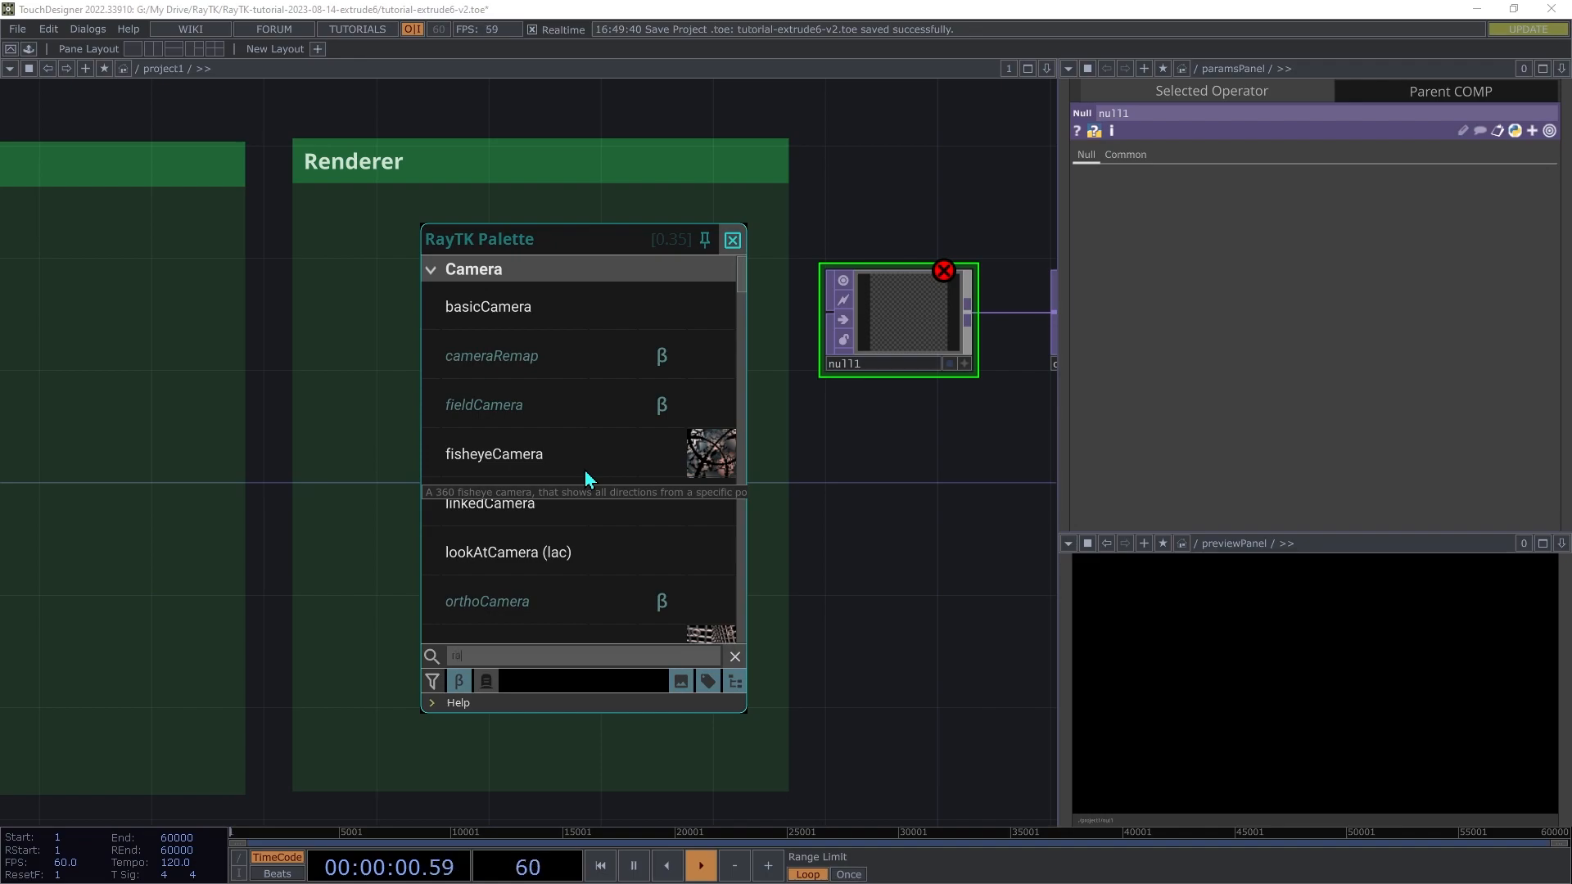
pyautogui.write('ym')
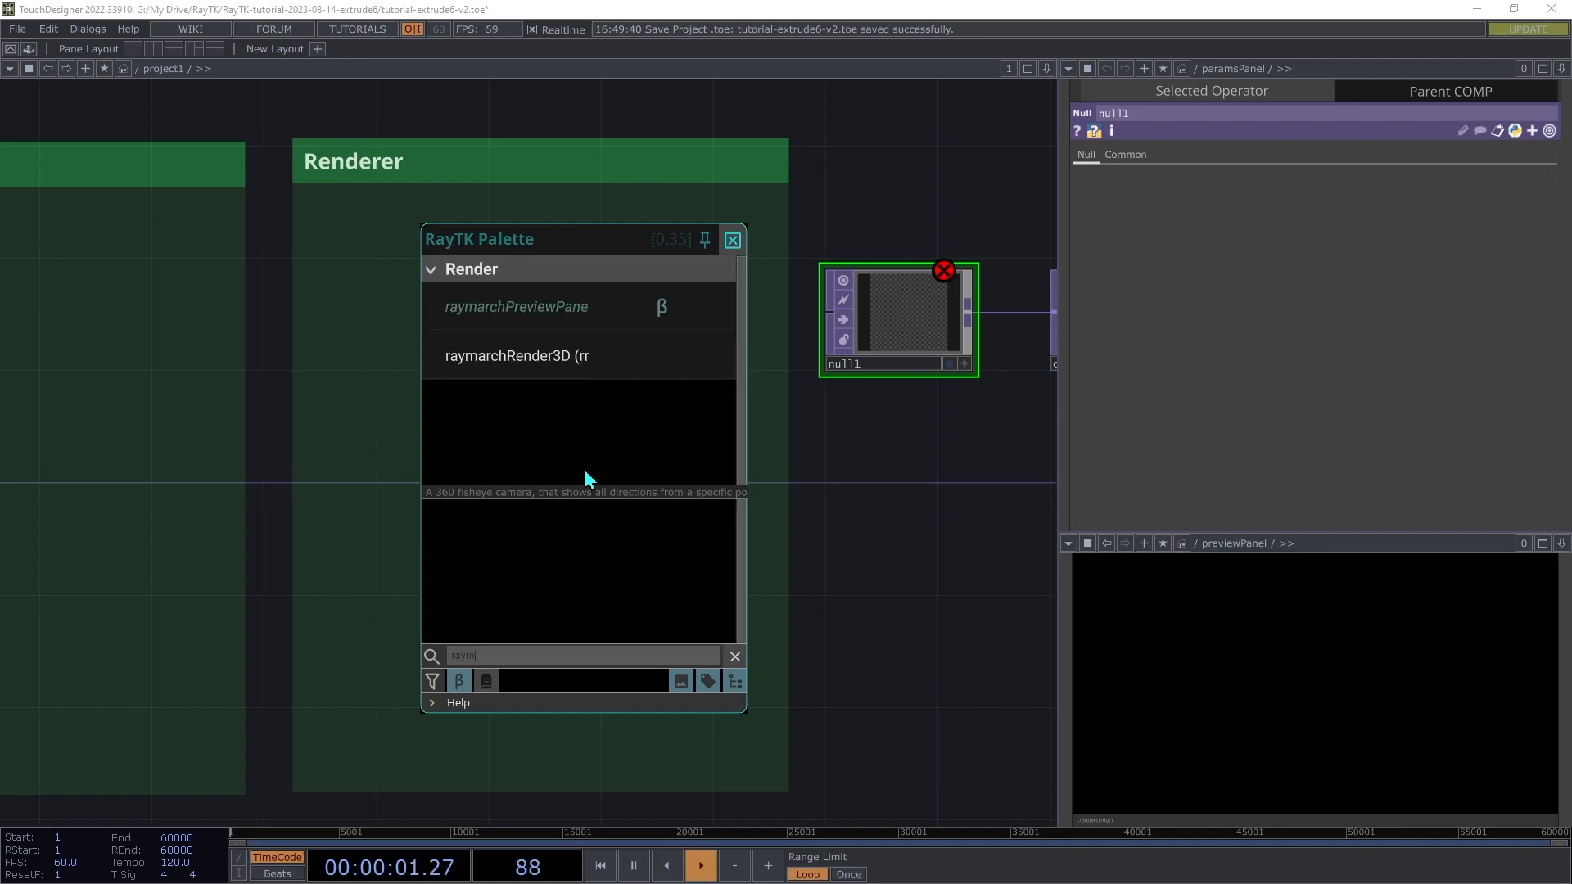
pyautogui.click(555, 372)
pyautogui.click(601, 326)
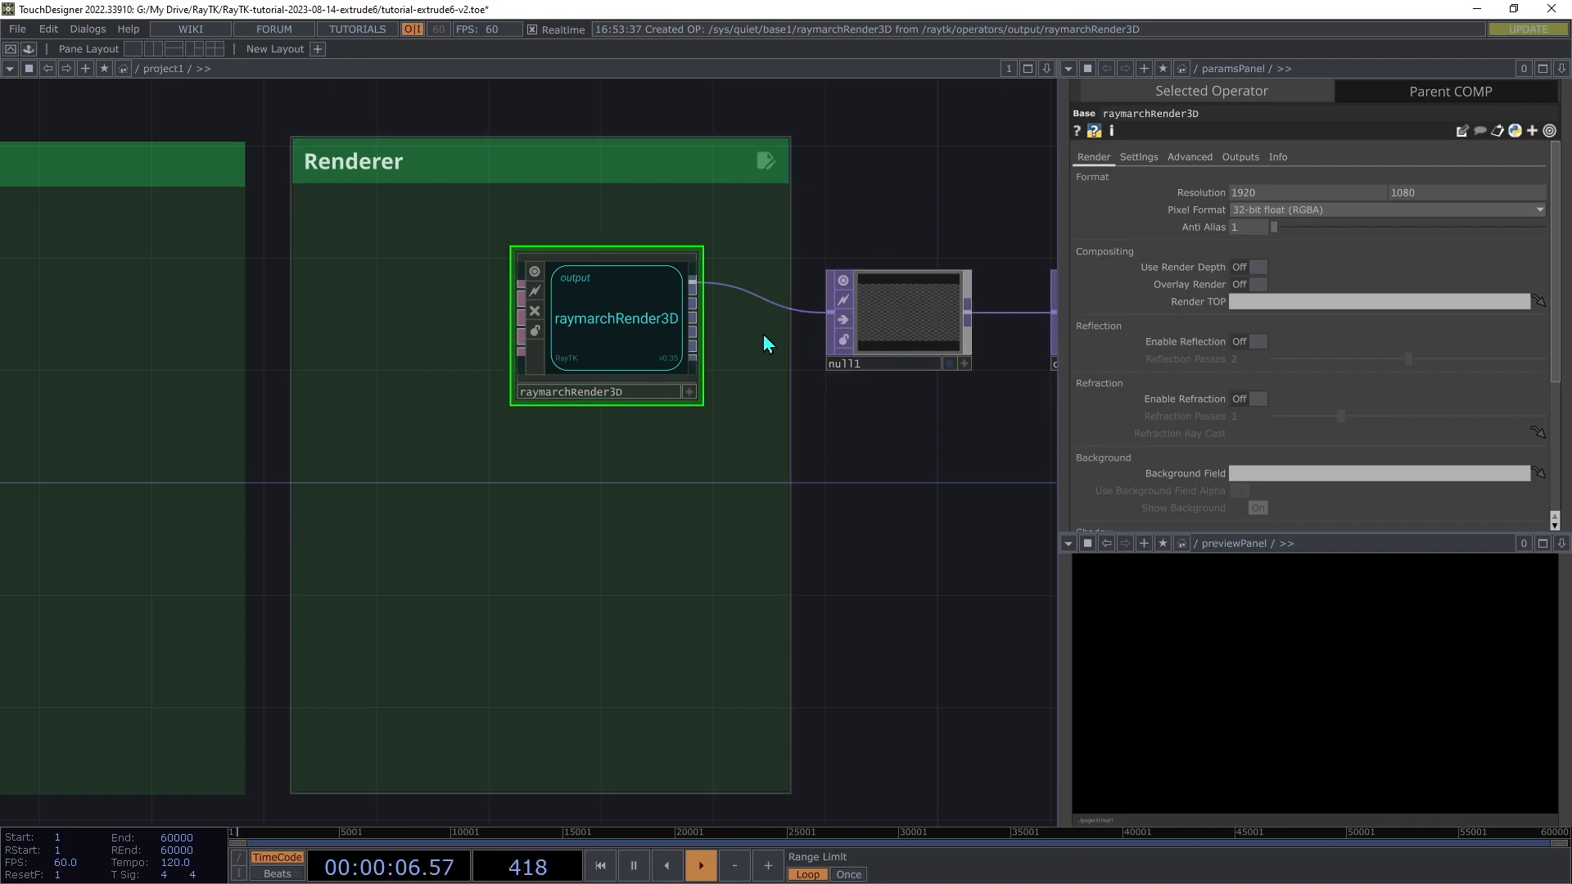
pyautogui.moveTo(631, 337); pyautogui.dragTo(660, 341)
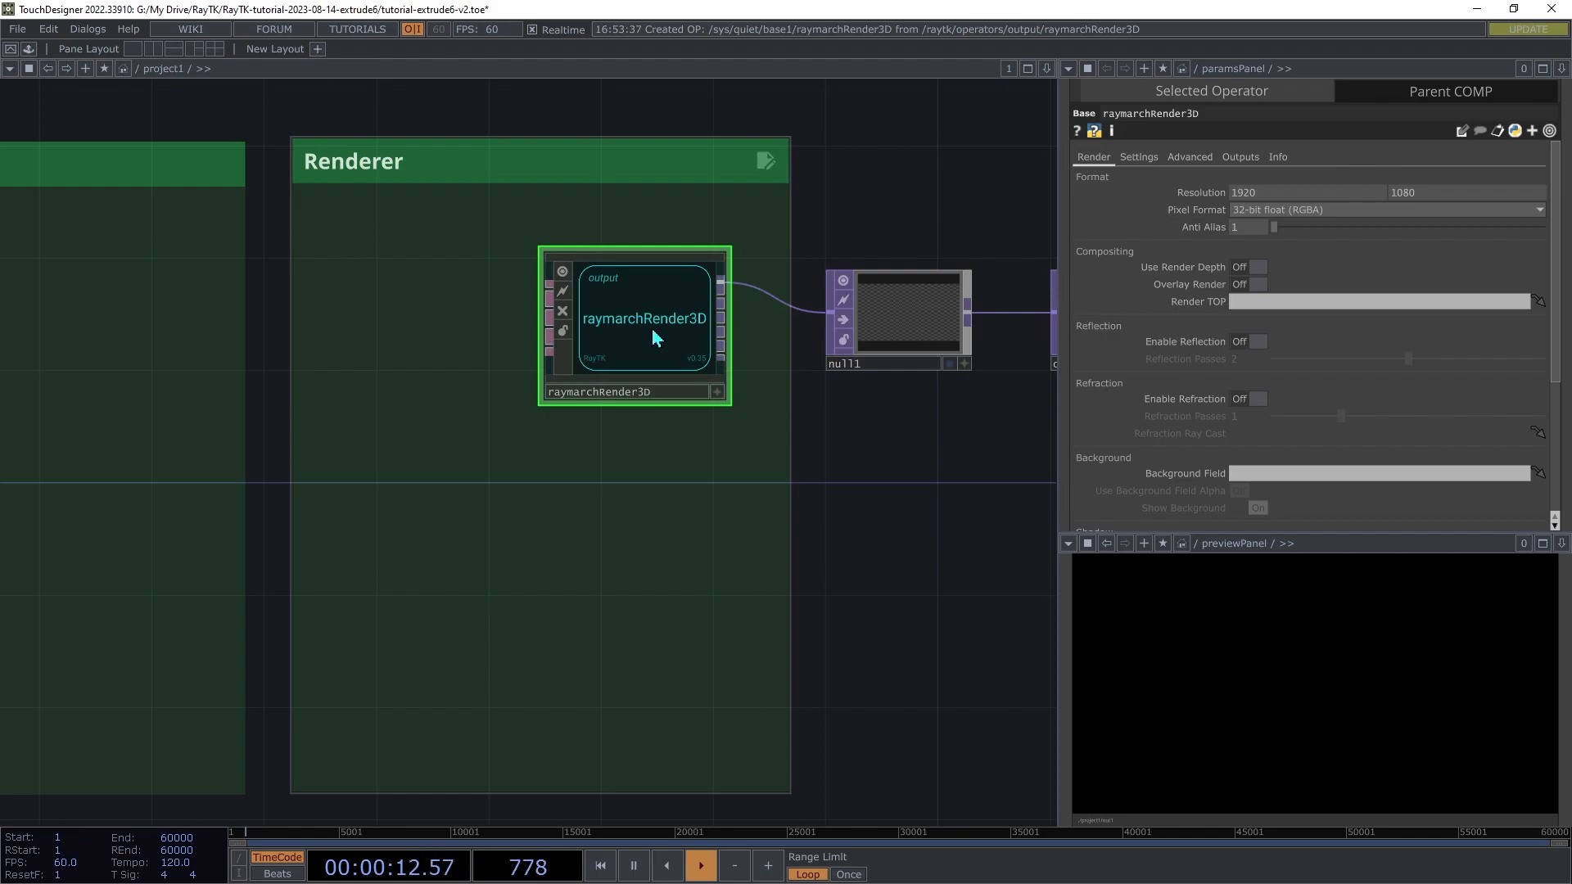
# - Add a Look At Camera to raymarchRender3D, place it below the renderer, and set its FOV Angle to 60
pyautogui.rightClick(262, 484)
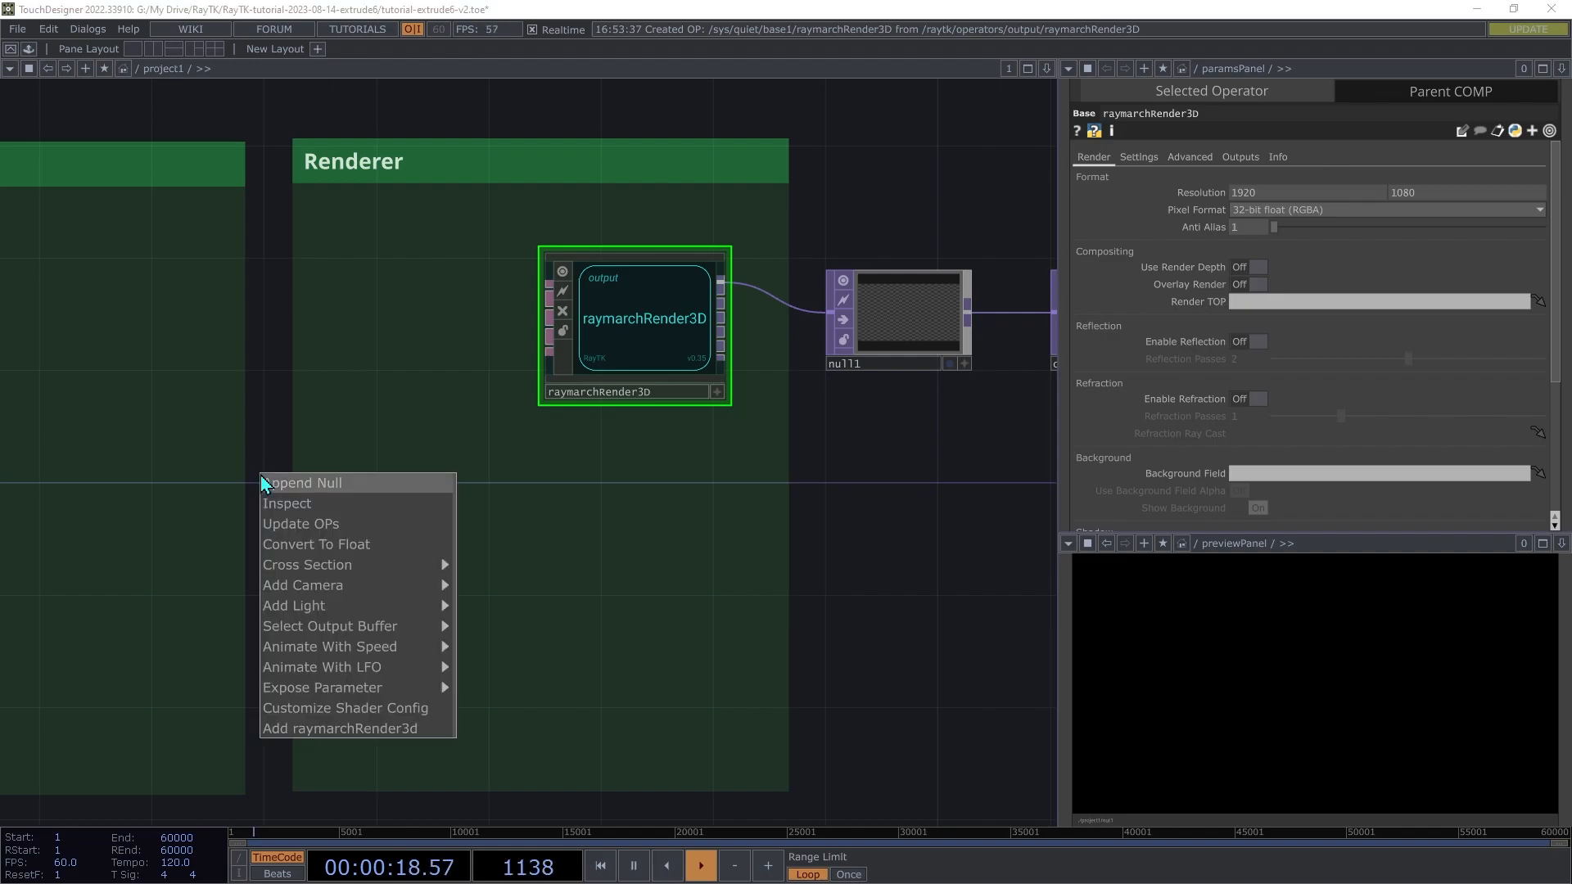
pyautogui.moveTo(368, 583)
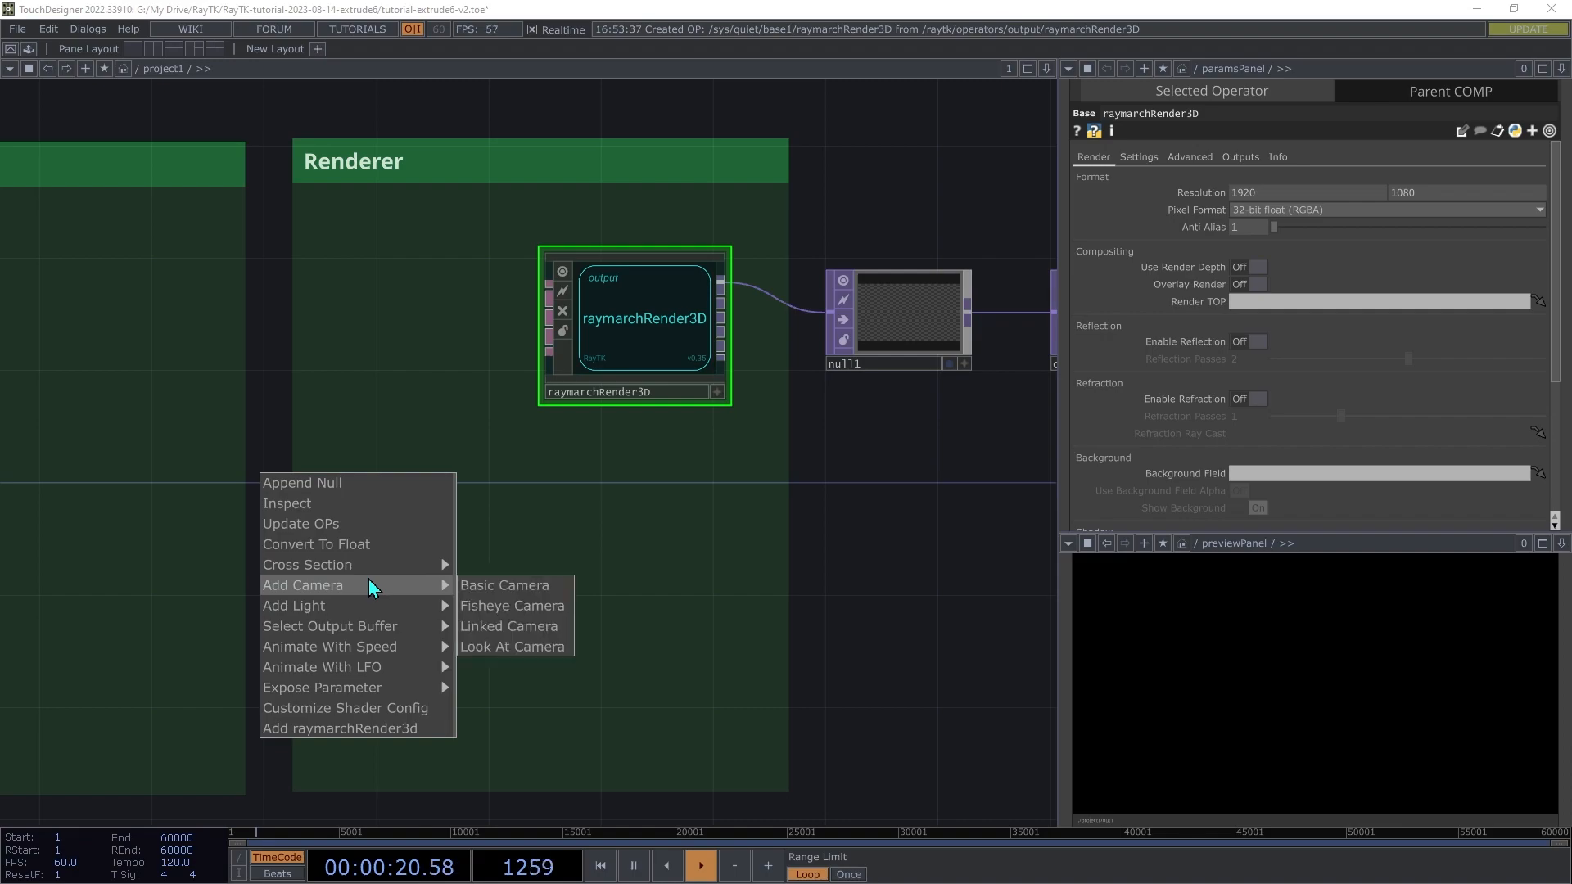
pyautogui.click(546, 648)
pyautogui.moveTo(245, 480); pyautogui.dragTo(397, 508)
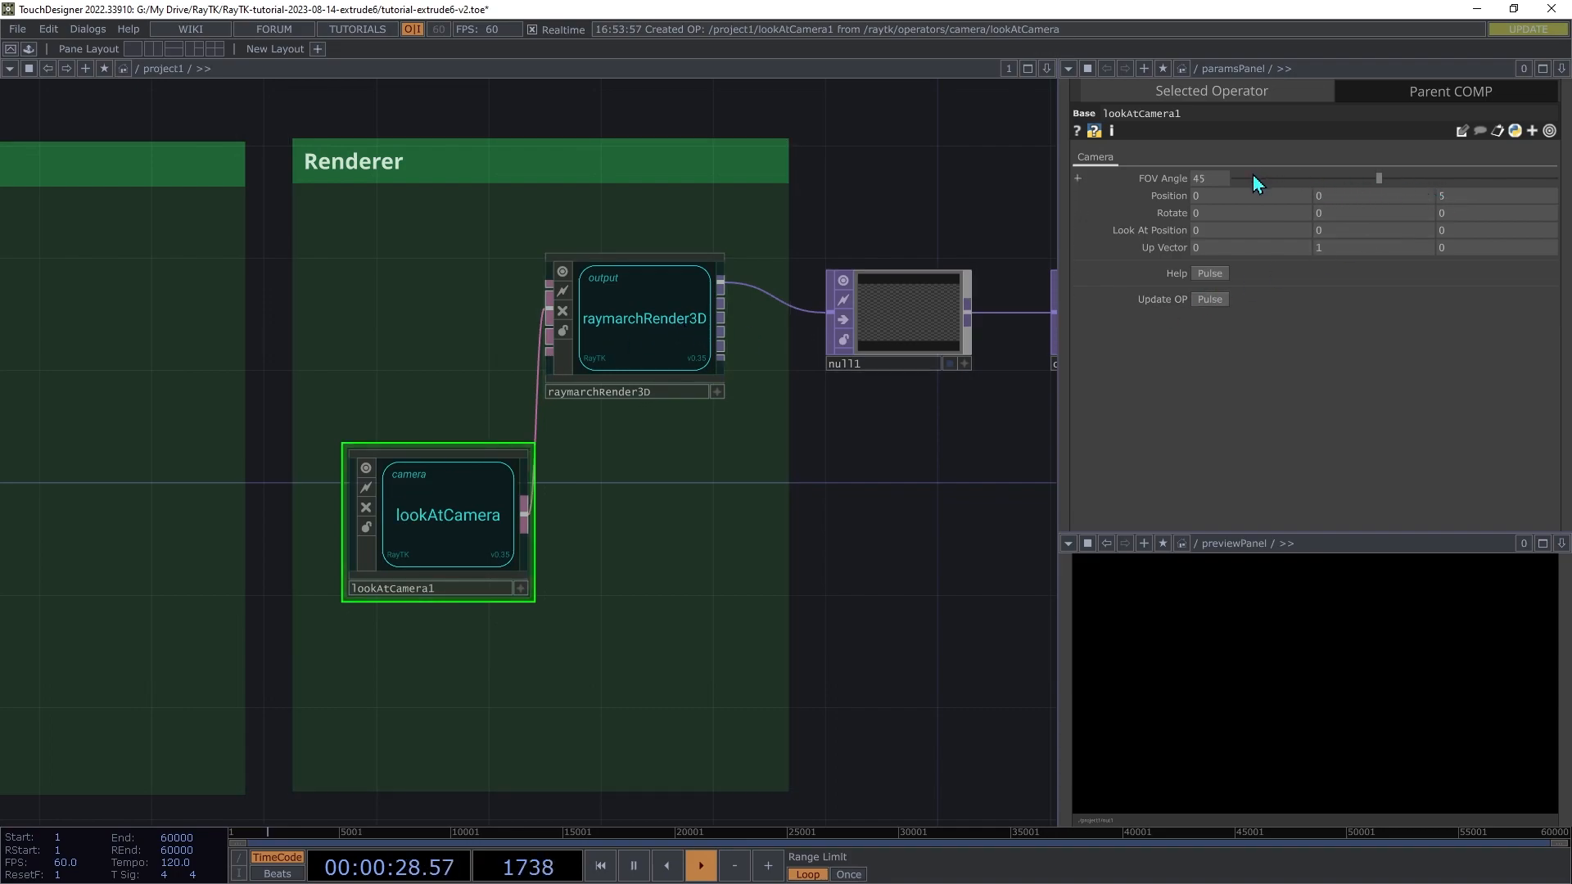
pyautogui.write('60')
pyautogui.press('Tab')
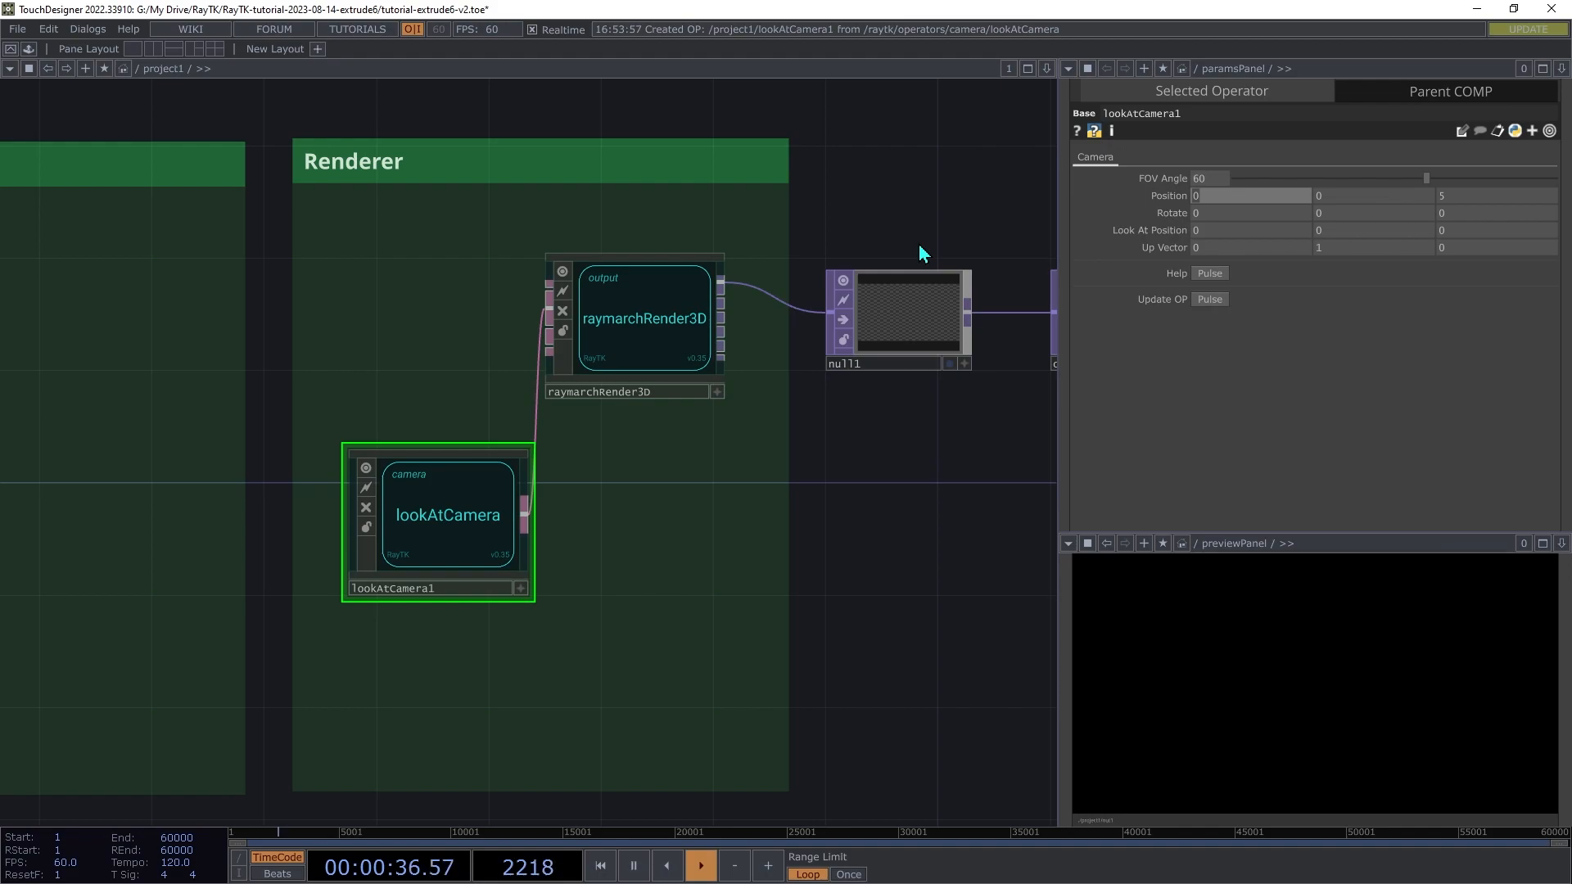
# - Shift raymarchRender3D closer to null1 and add a Point Light to it, placed beneath the camera operator
pyautogui.moveTo(658, 327); pyautogui.dragTo(686, 326)
pyautogui.click(686, 326)
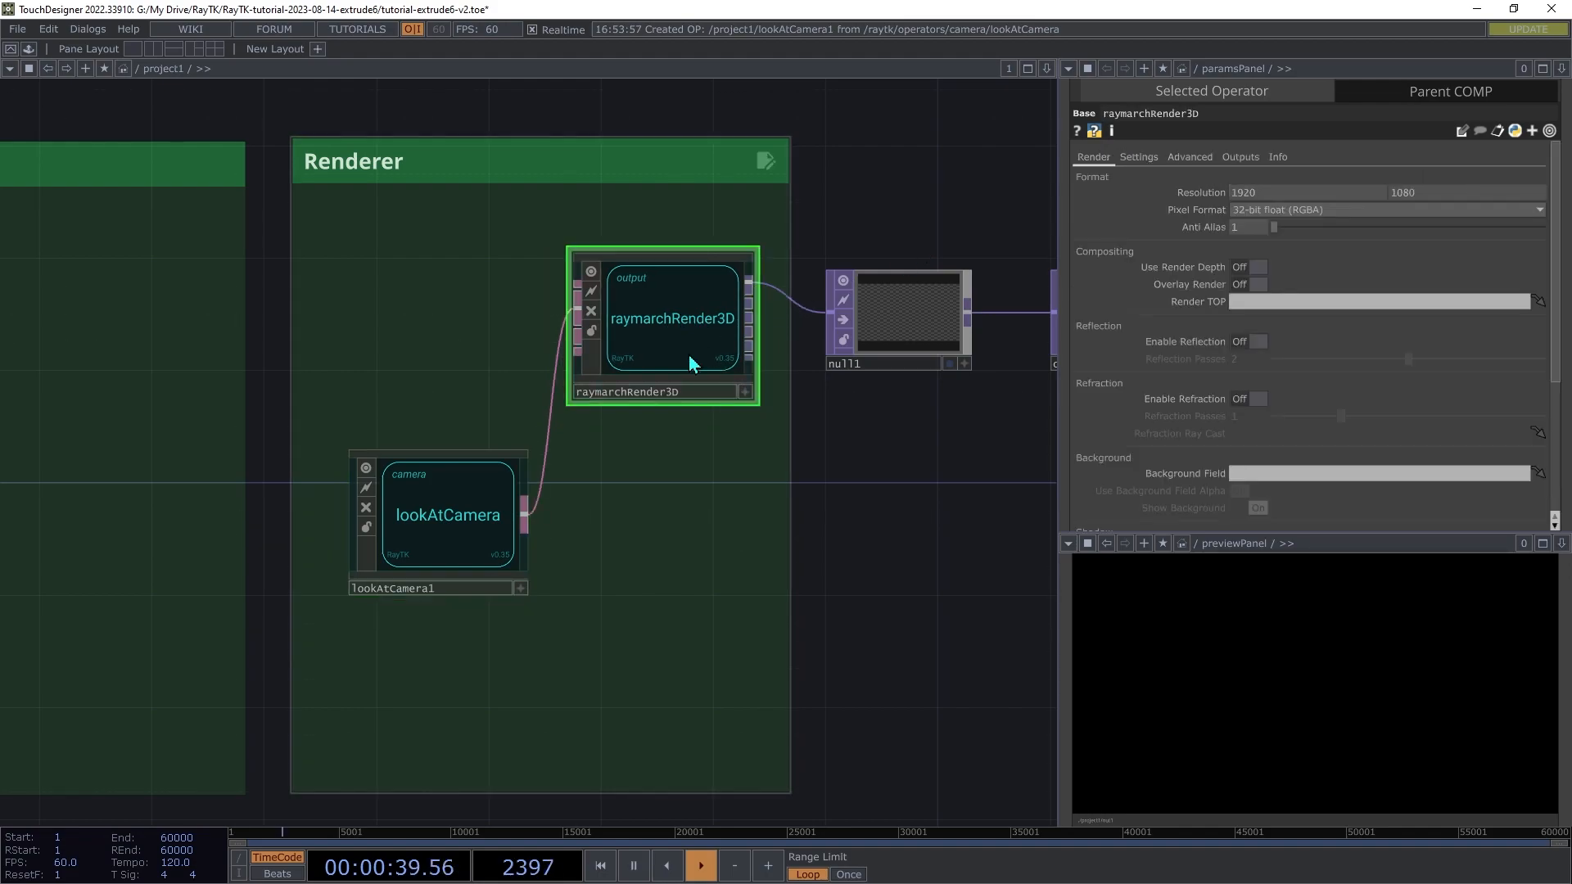
pyautogui.rightClick(674, 448)
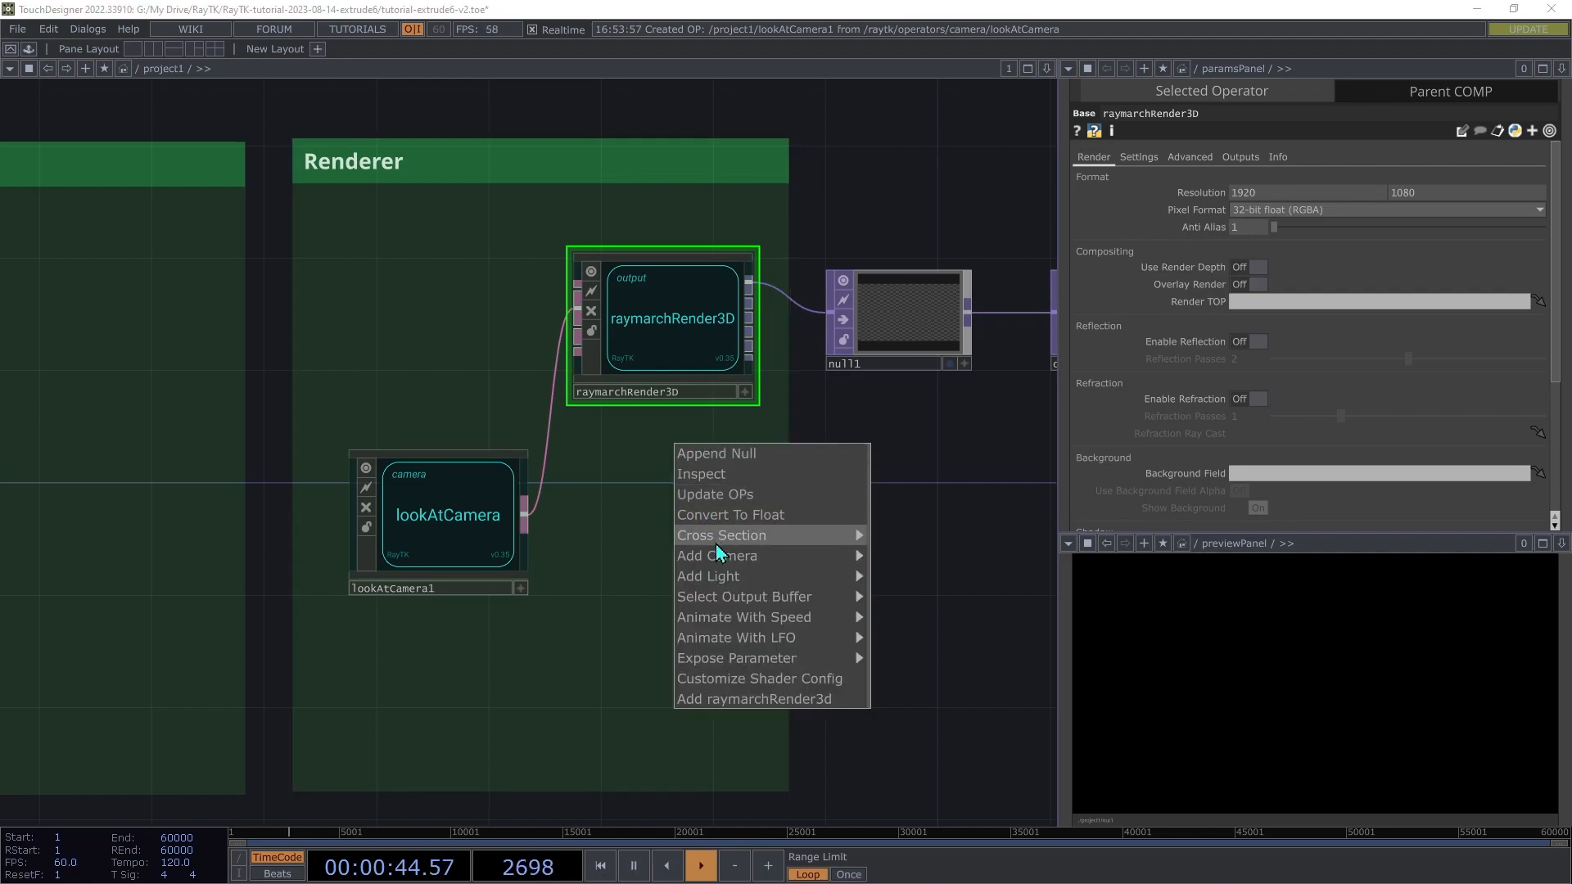
pyautogui.moveTo(736, 587)
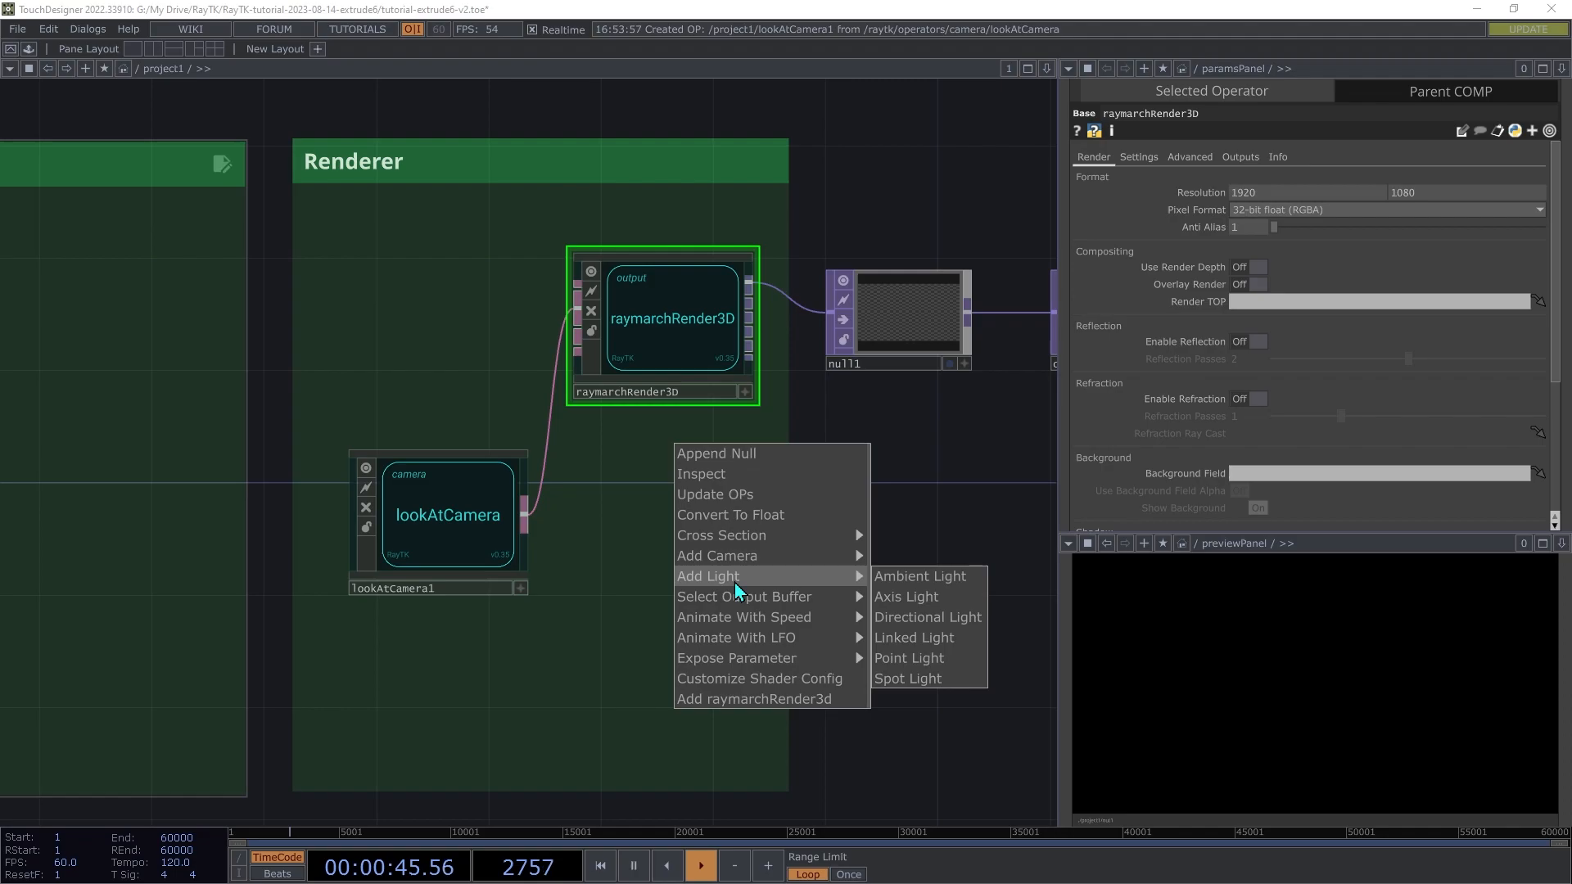
pyautogui.click(928, 658)
pyautogui.moveTo(248, 653); pyautogui.dragTo(376, 676)
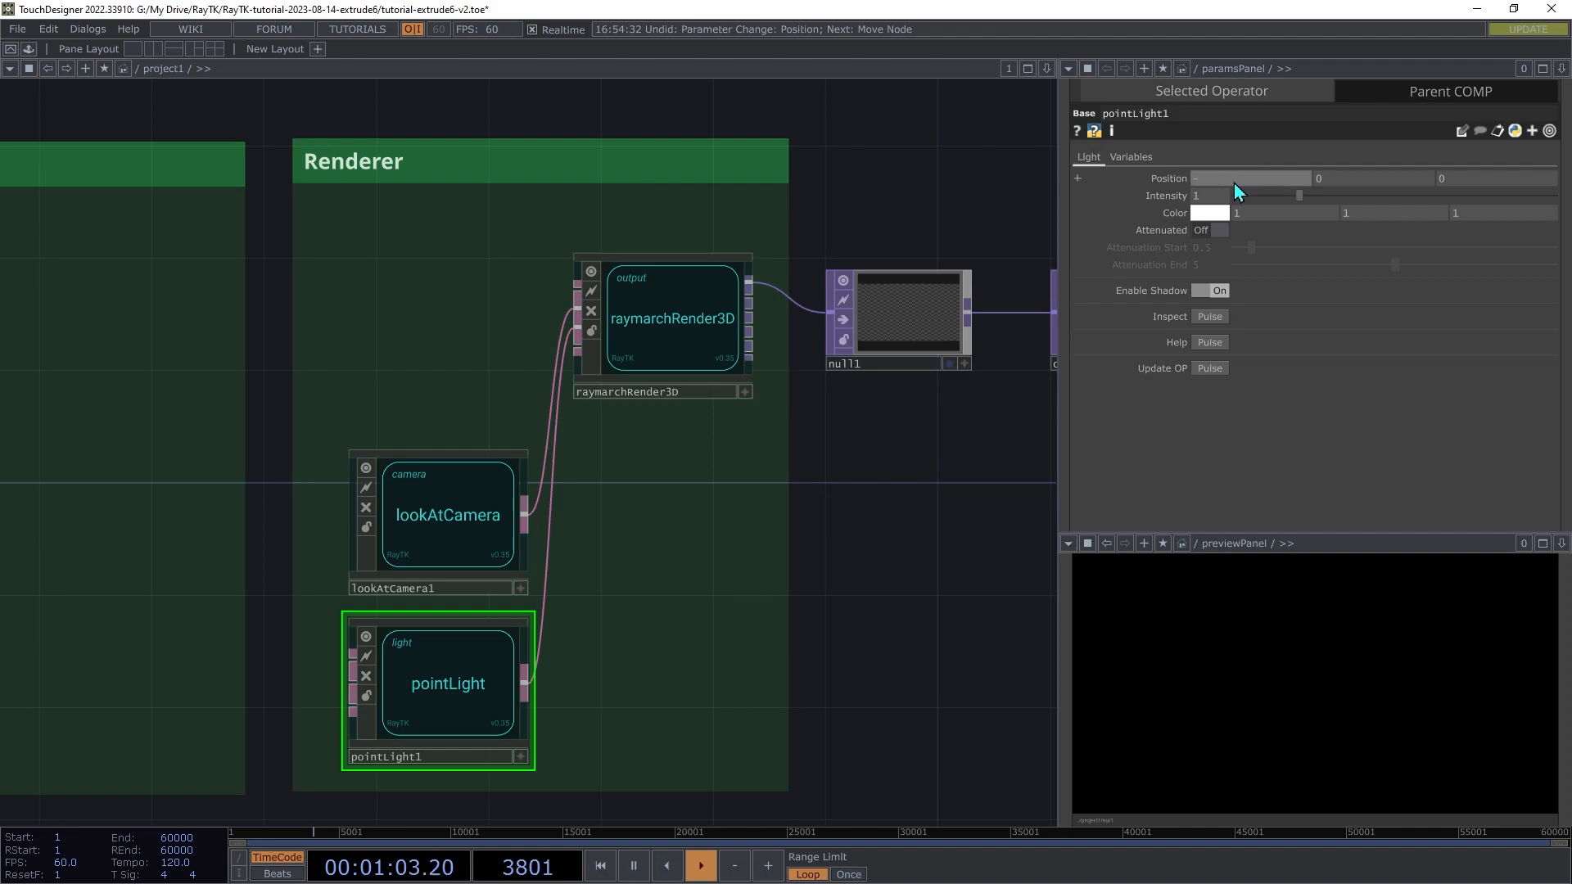
# - Set the point light's position to -8, 4, -3
pyautogui.write('4')
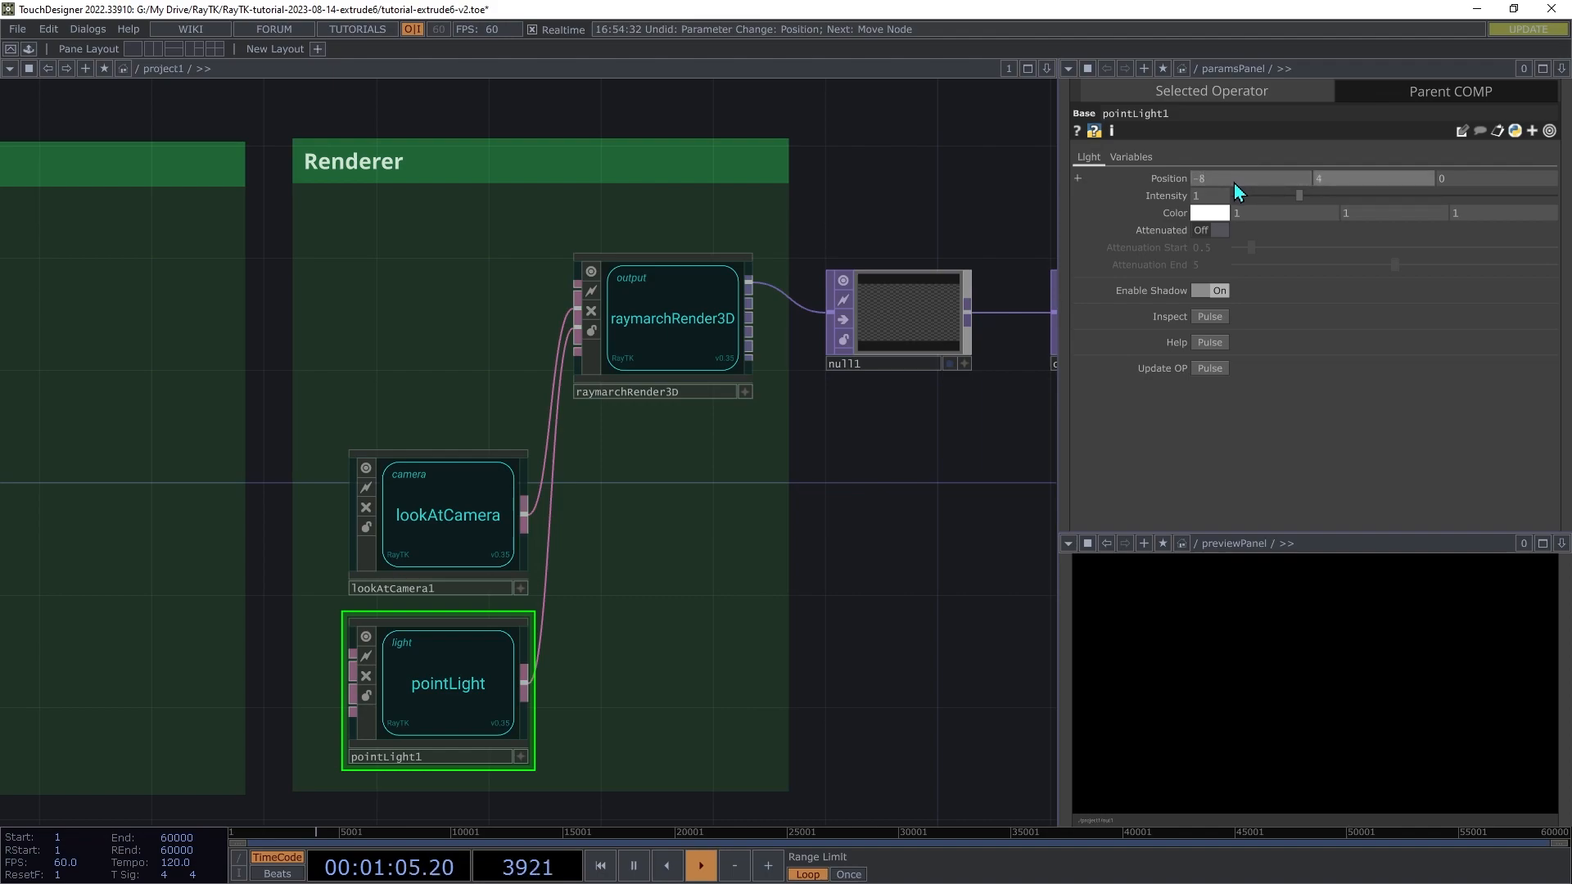
pyautogui.press('Tab')
pyautogui.write('-3')
pyautogui.press('Tab')
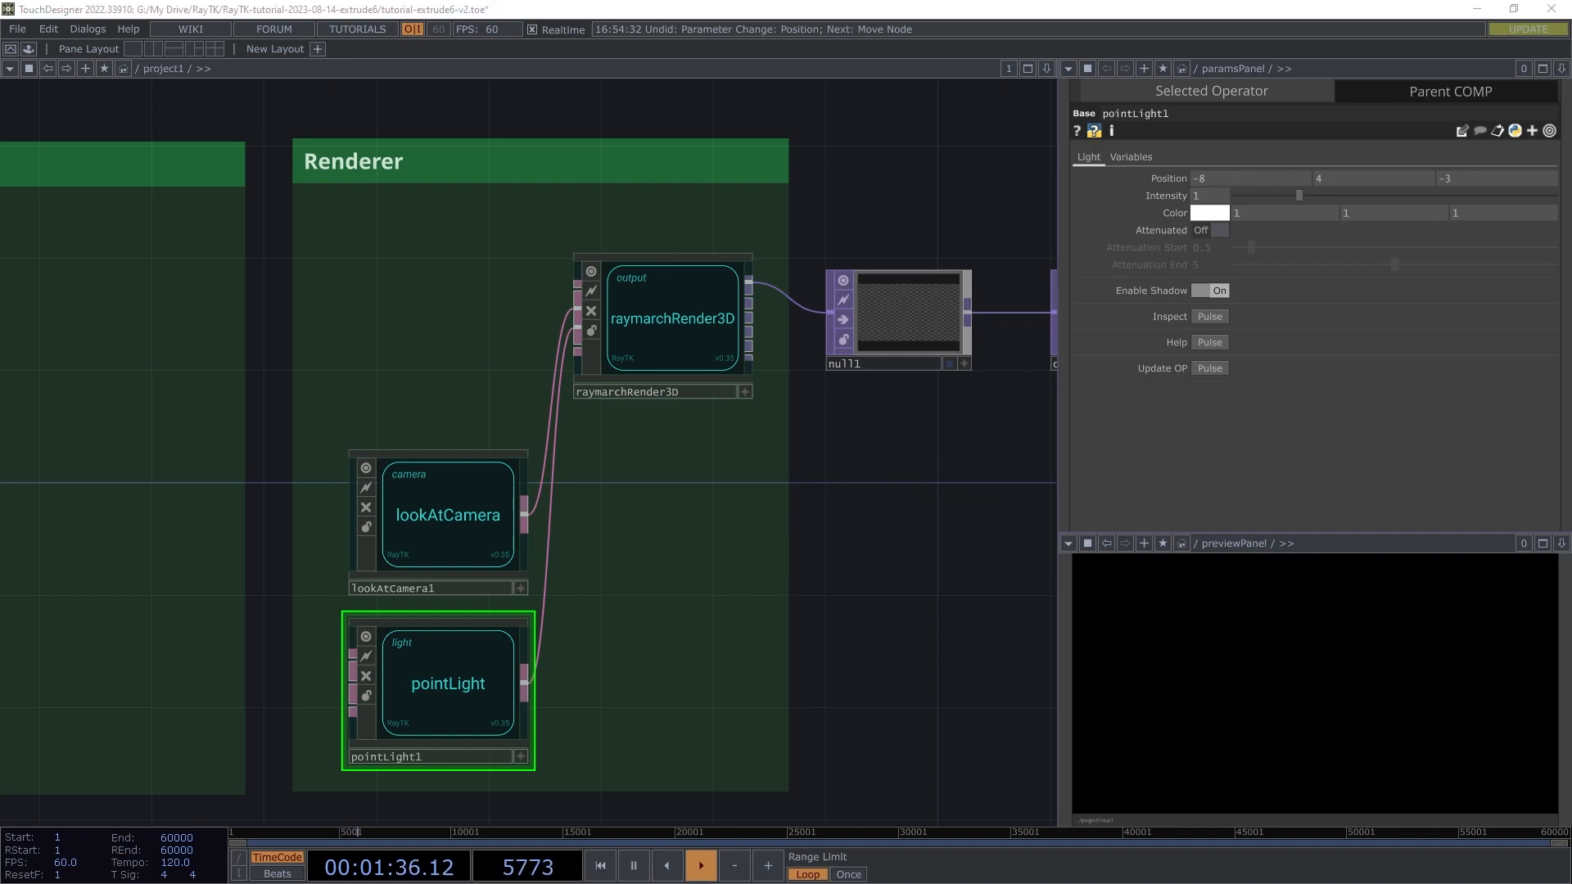
# - Add a blobbyCrossSdf2d operator from the RayTK palette to the 2D Cross Section area
pyautogui.press('h')
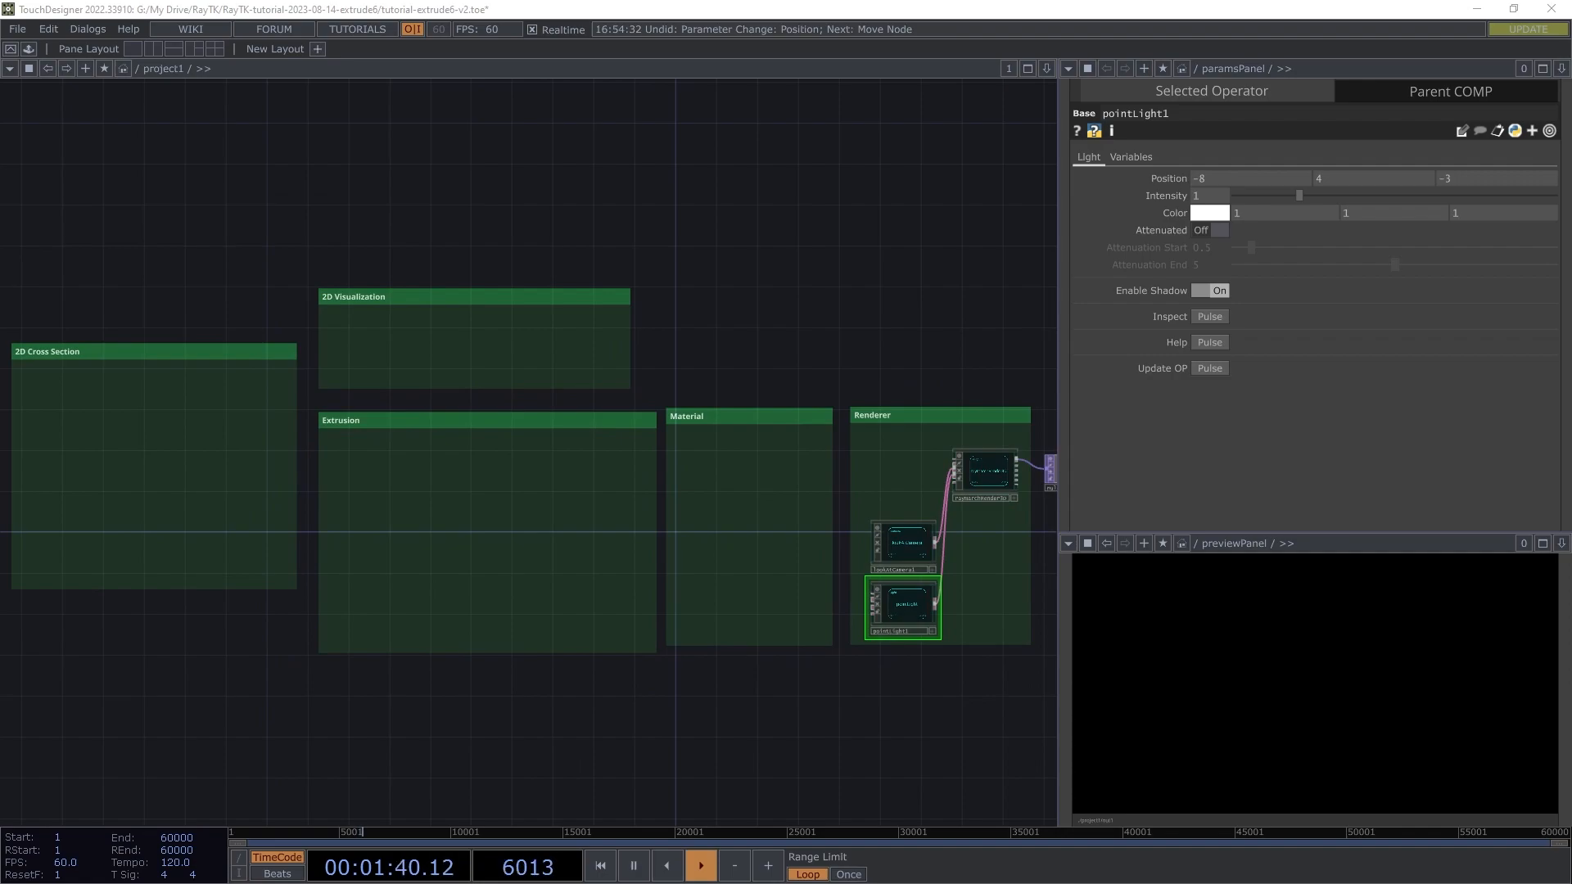
pyautogui.click(300, 515)
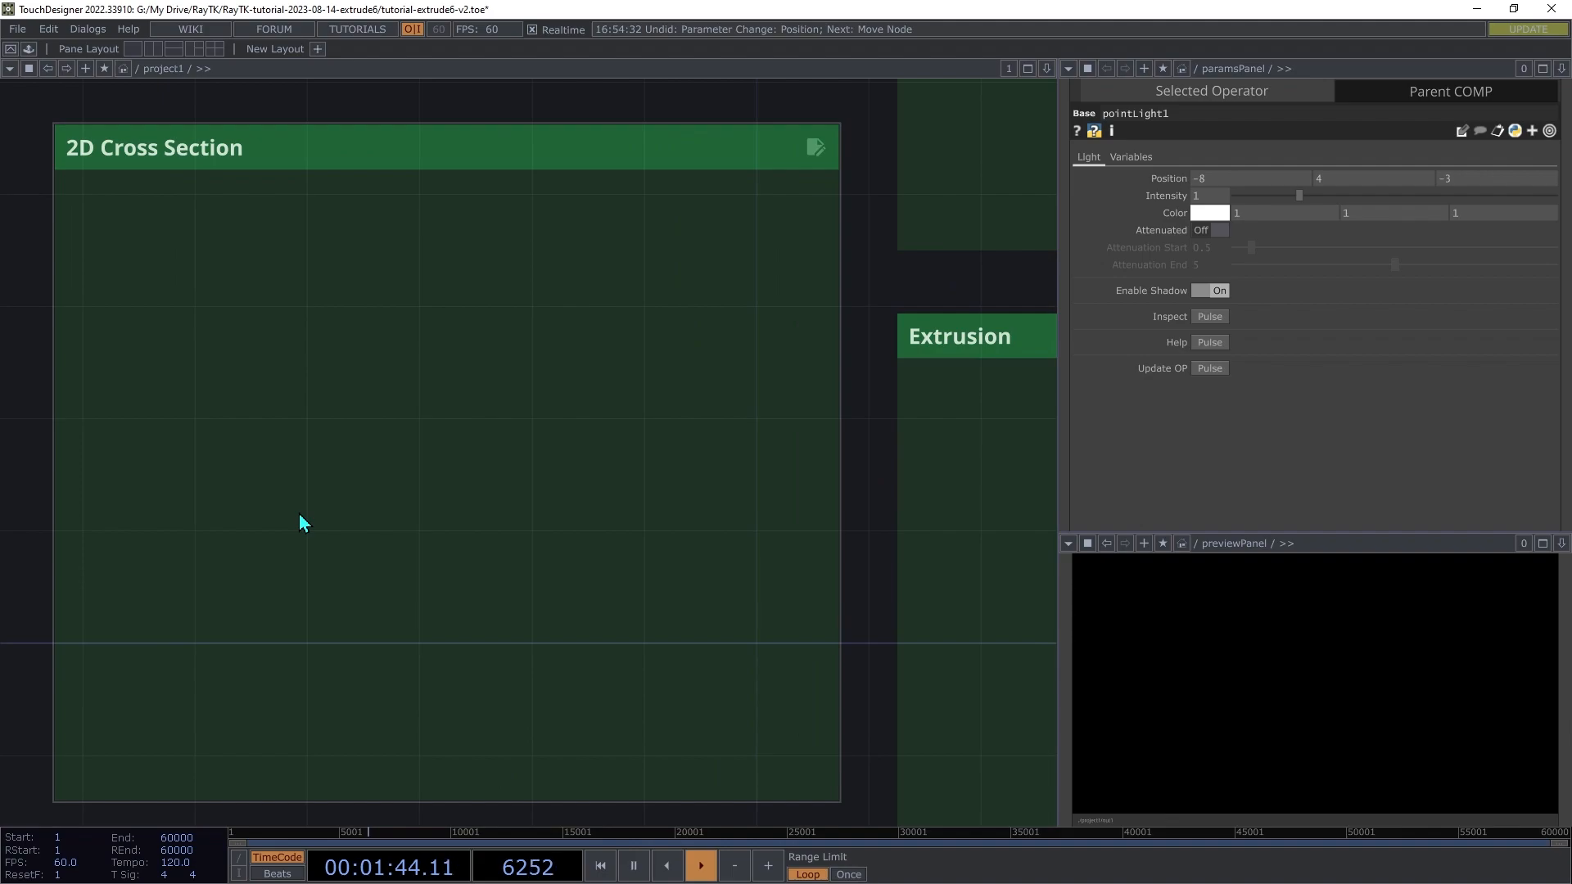
pyautogui.hotkey('alt', 'r')
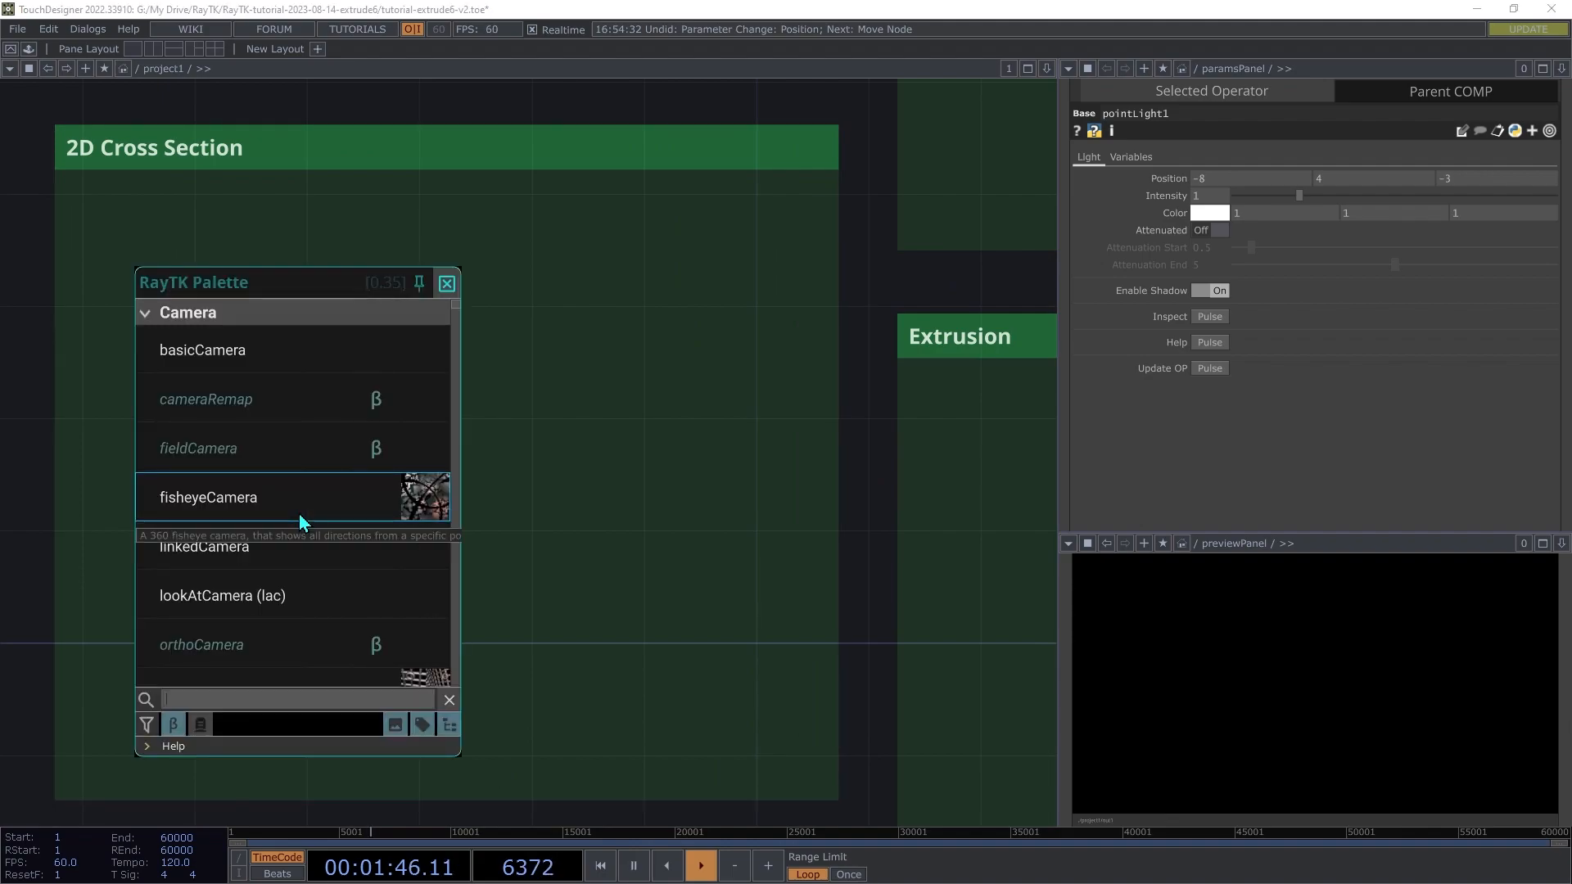
pyautogui.write('blob')
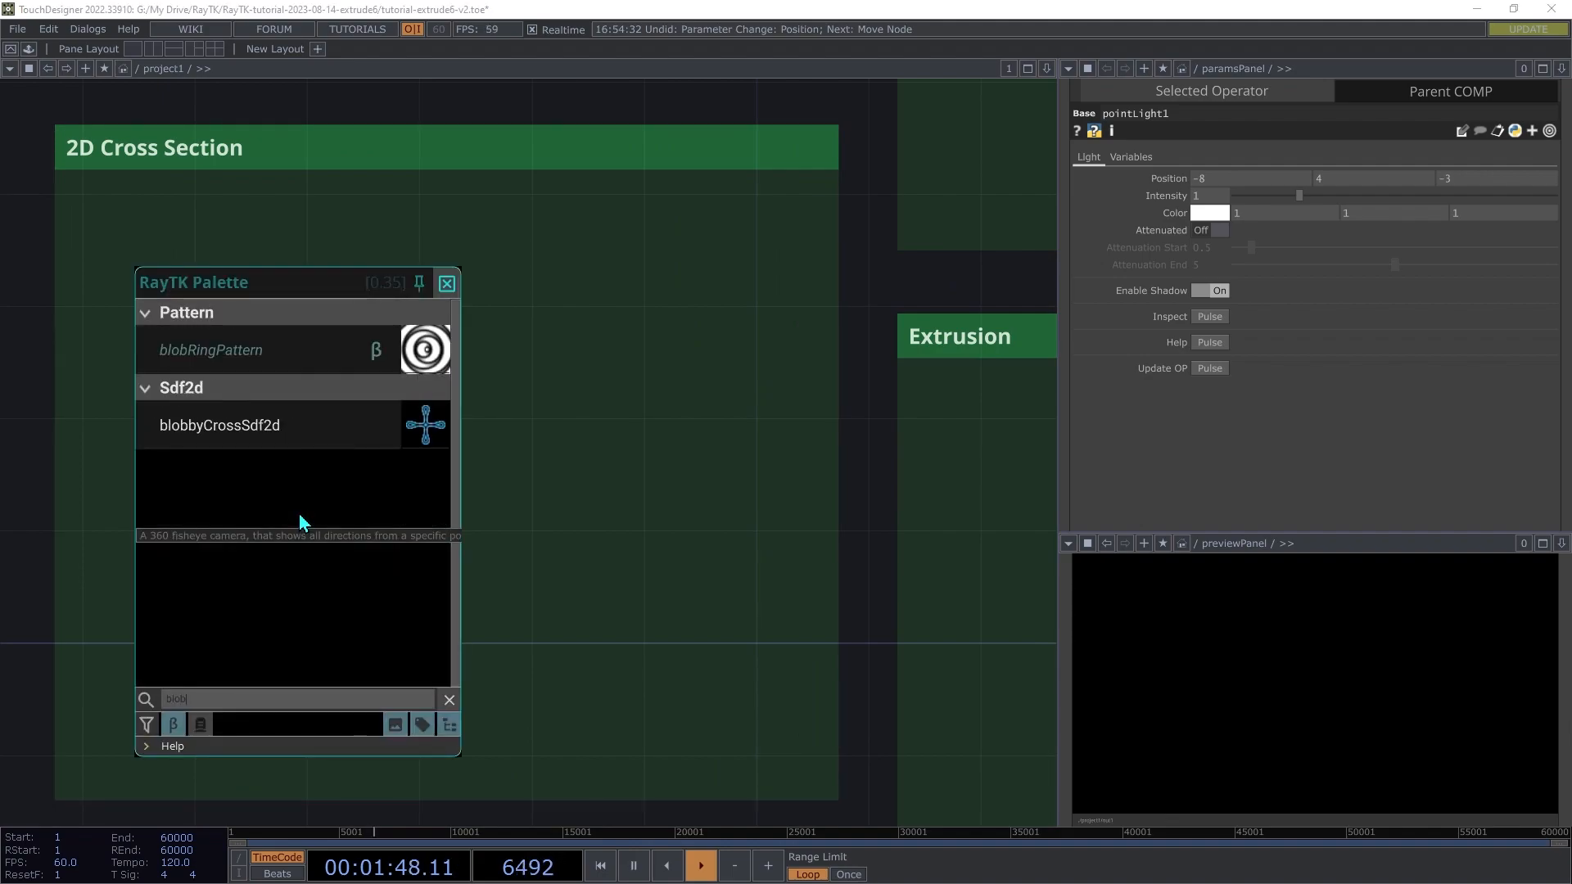
pyautogui.click(282, 434)
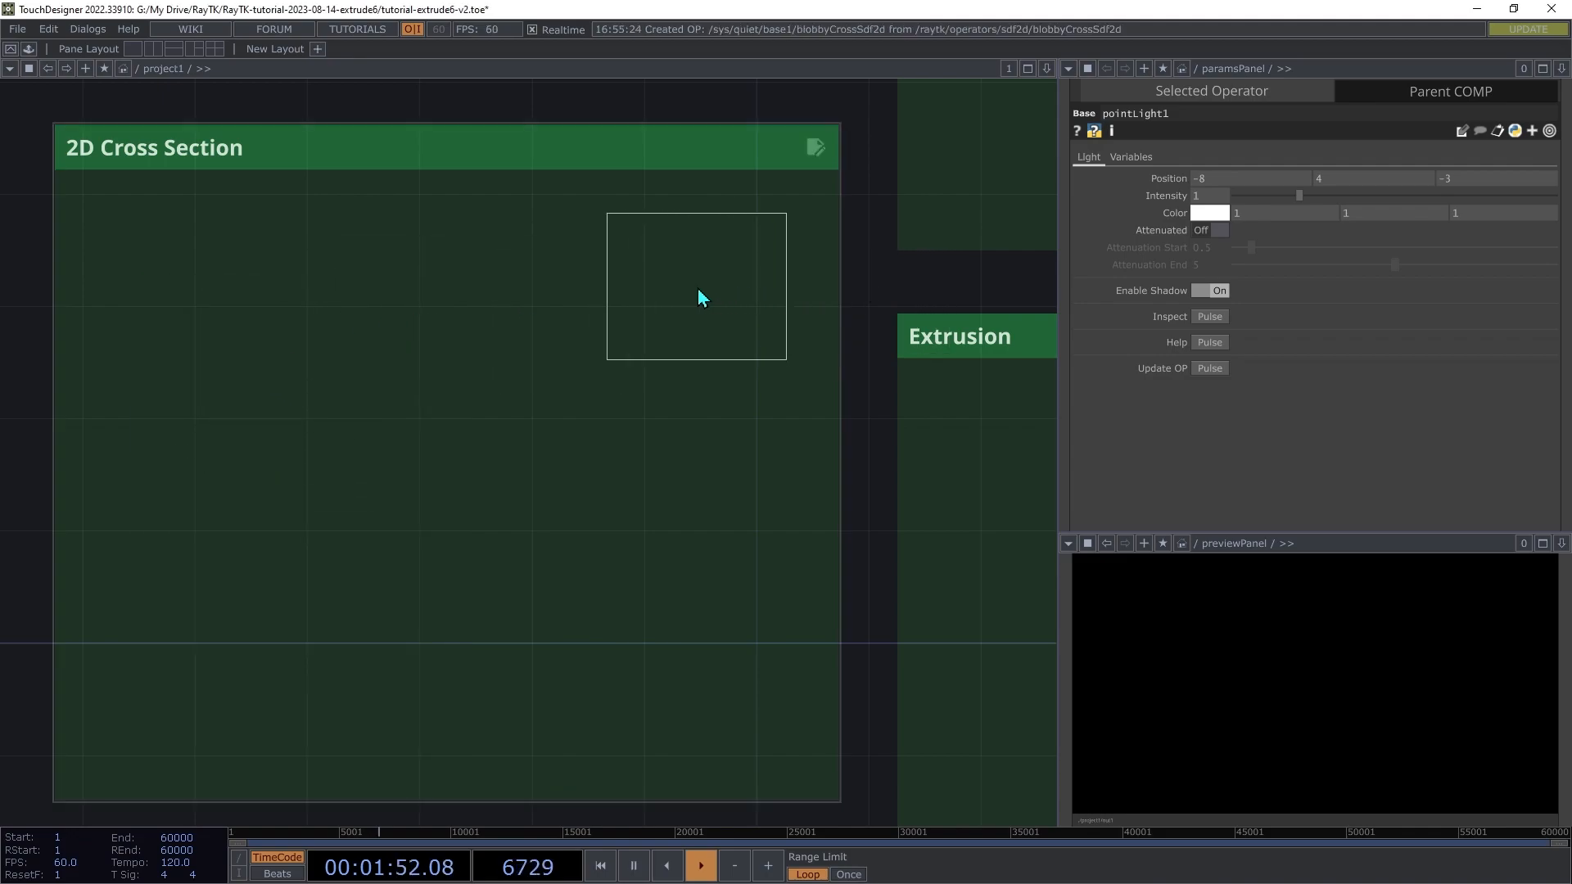
pyautogui.click(729, 287)
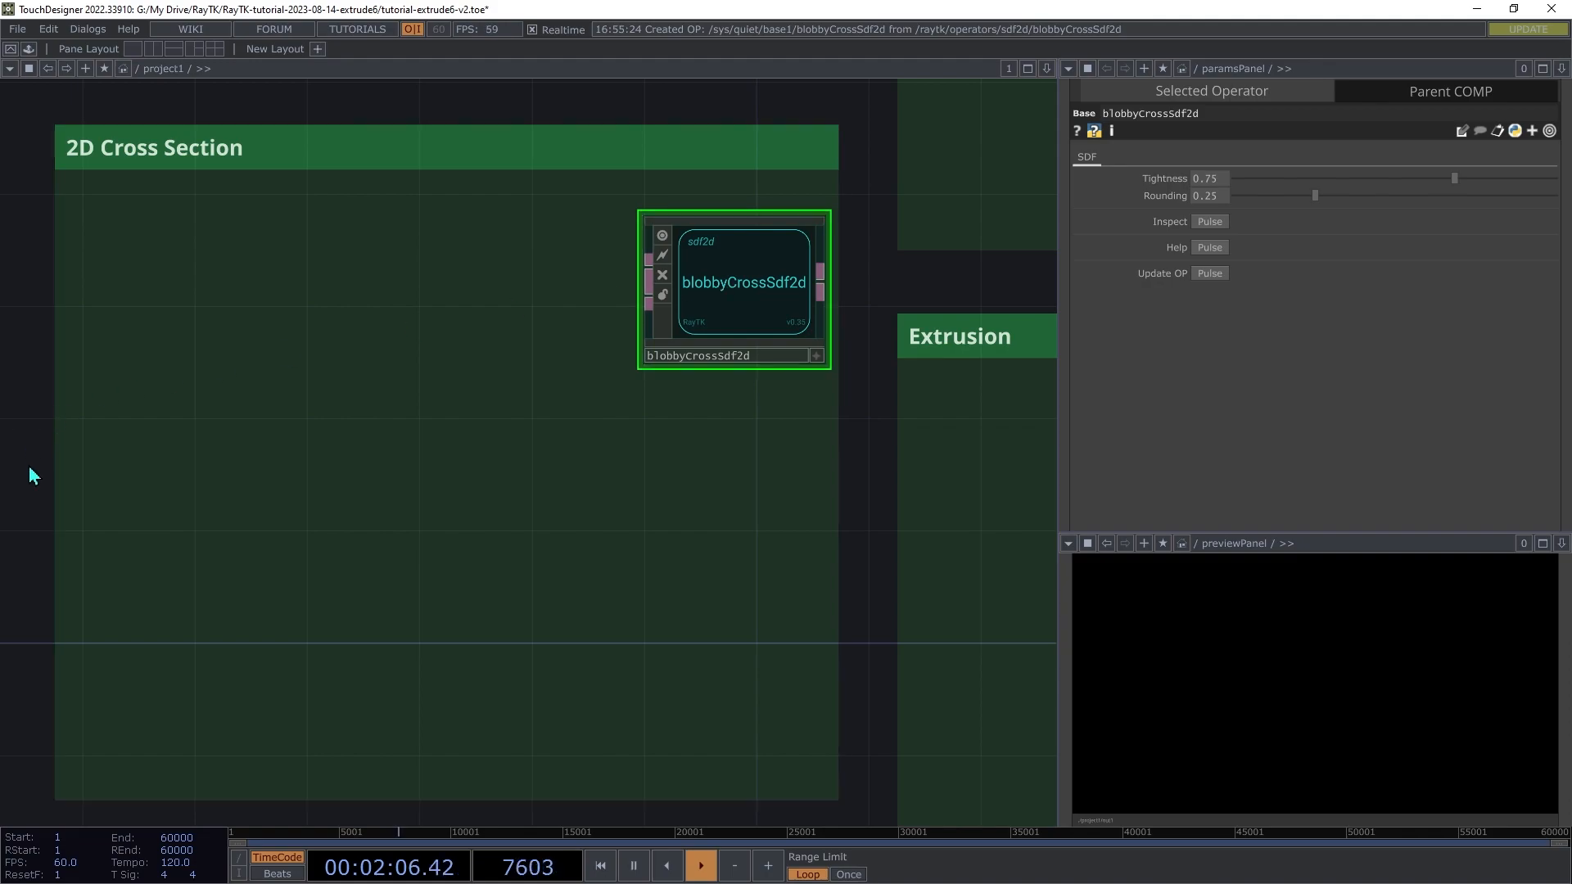
# - Add a Colorize 2D SDF operator to the blobby cross and place it in the 2D Visualization section
pyautogui.moveTo(941, 459); pyautogui.dragTo(134, 634)
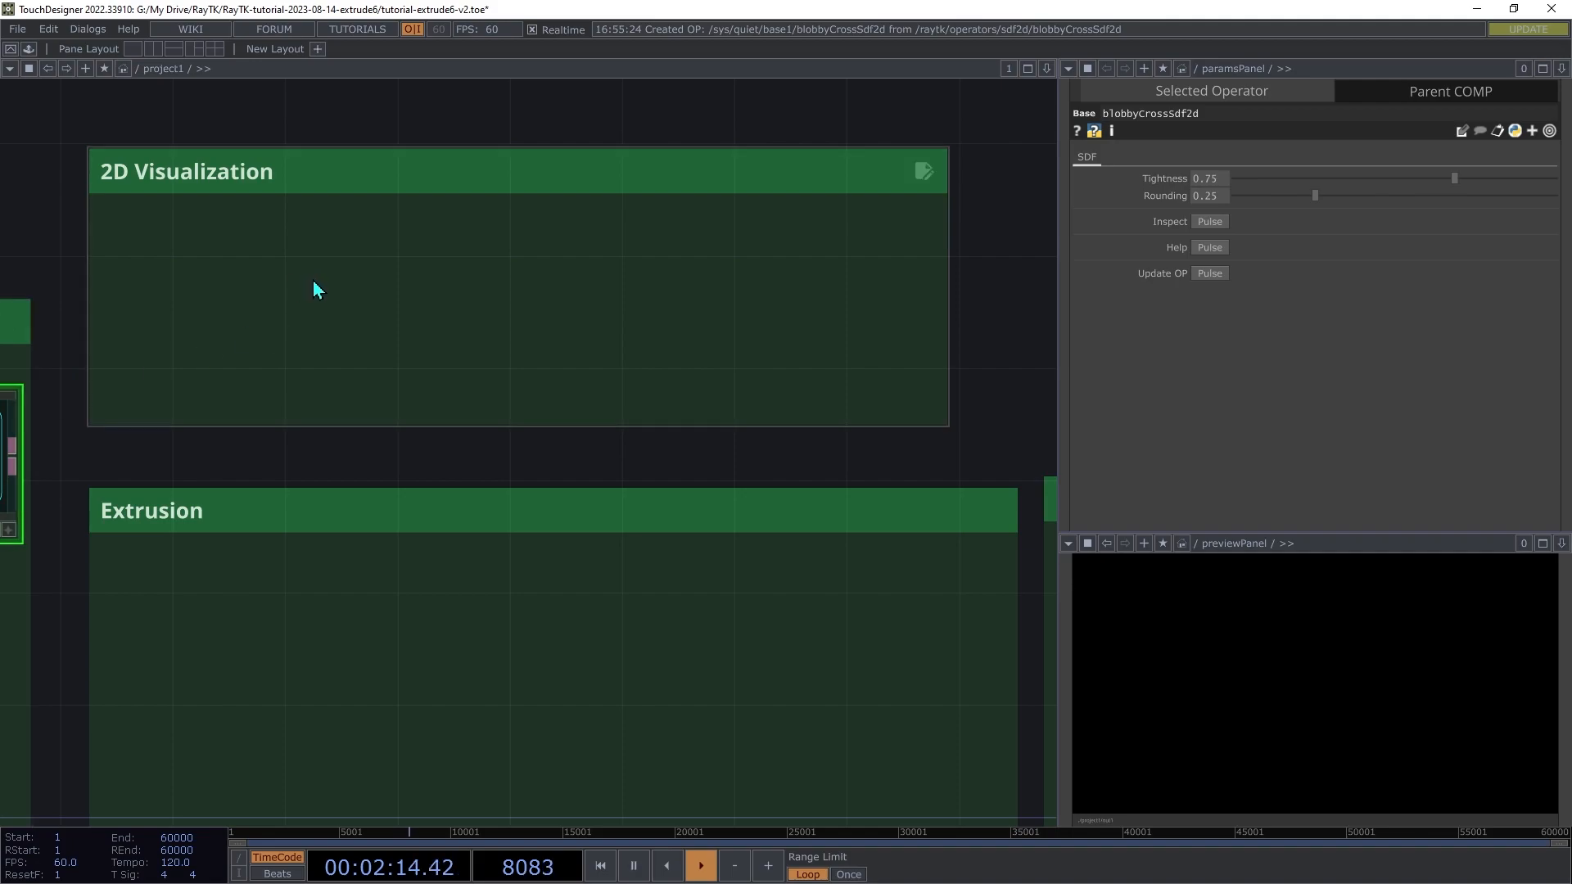
pyautogui.hotkey('alt', 'e')
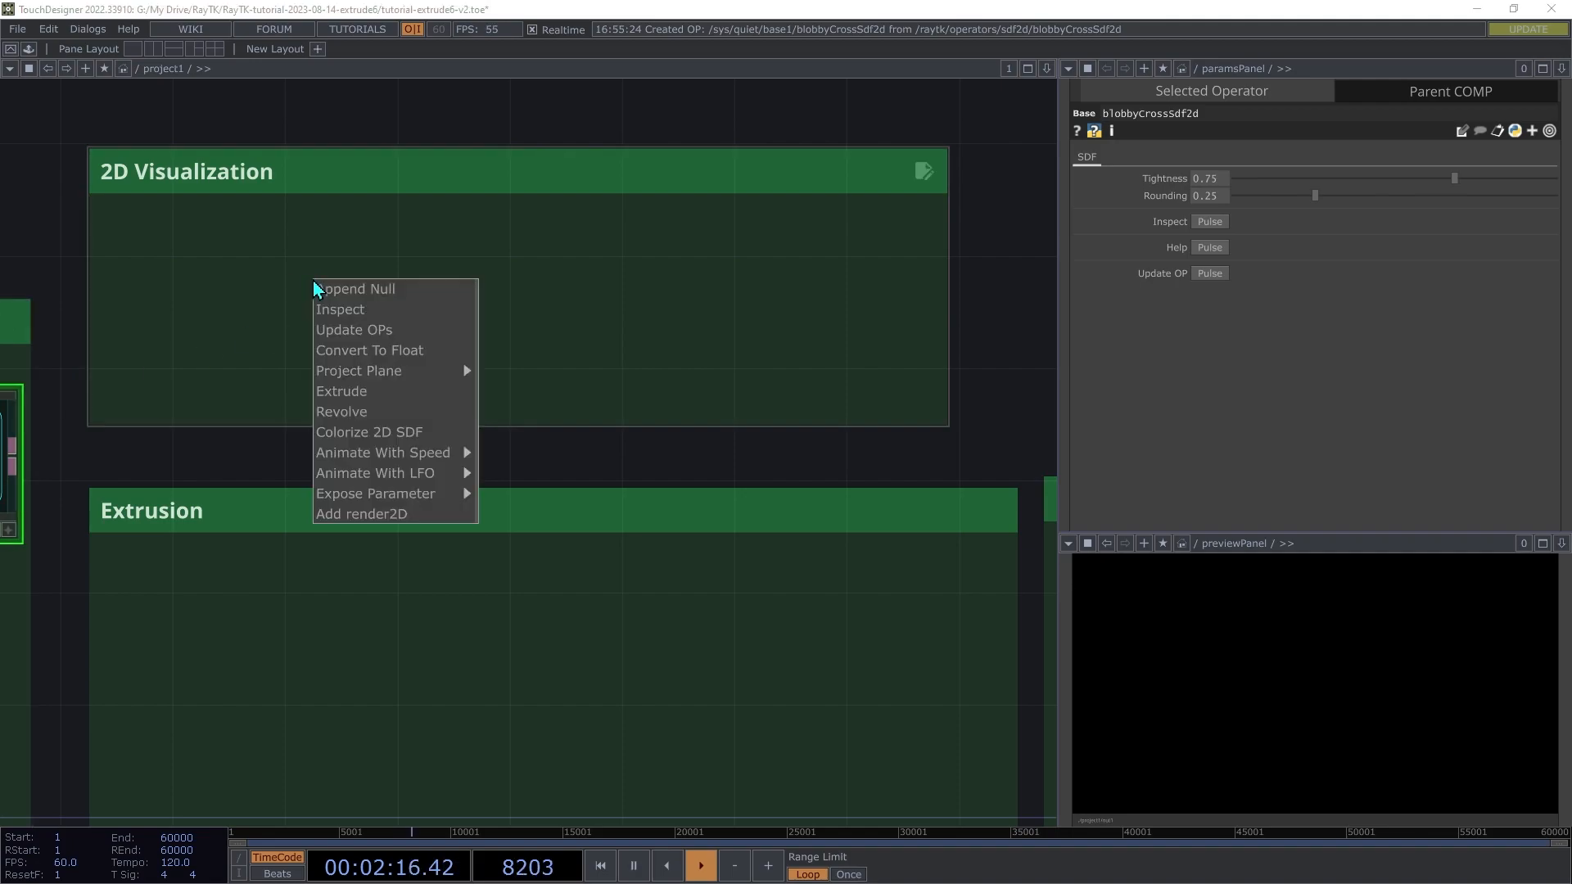
pyautogui.click(365, 440)
pyautogui.moveTo(243, 481); pyautogui.dragTo(214, 294)
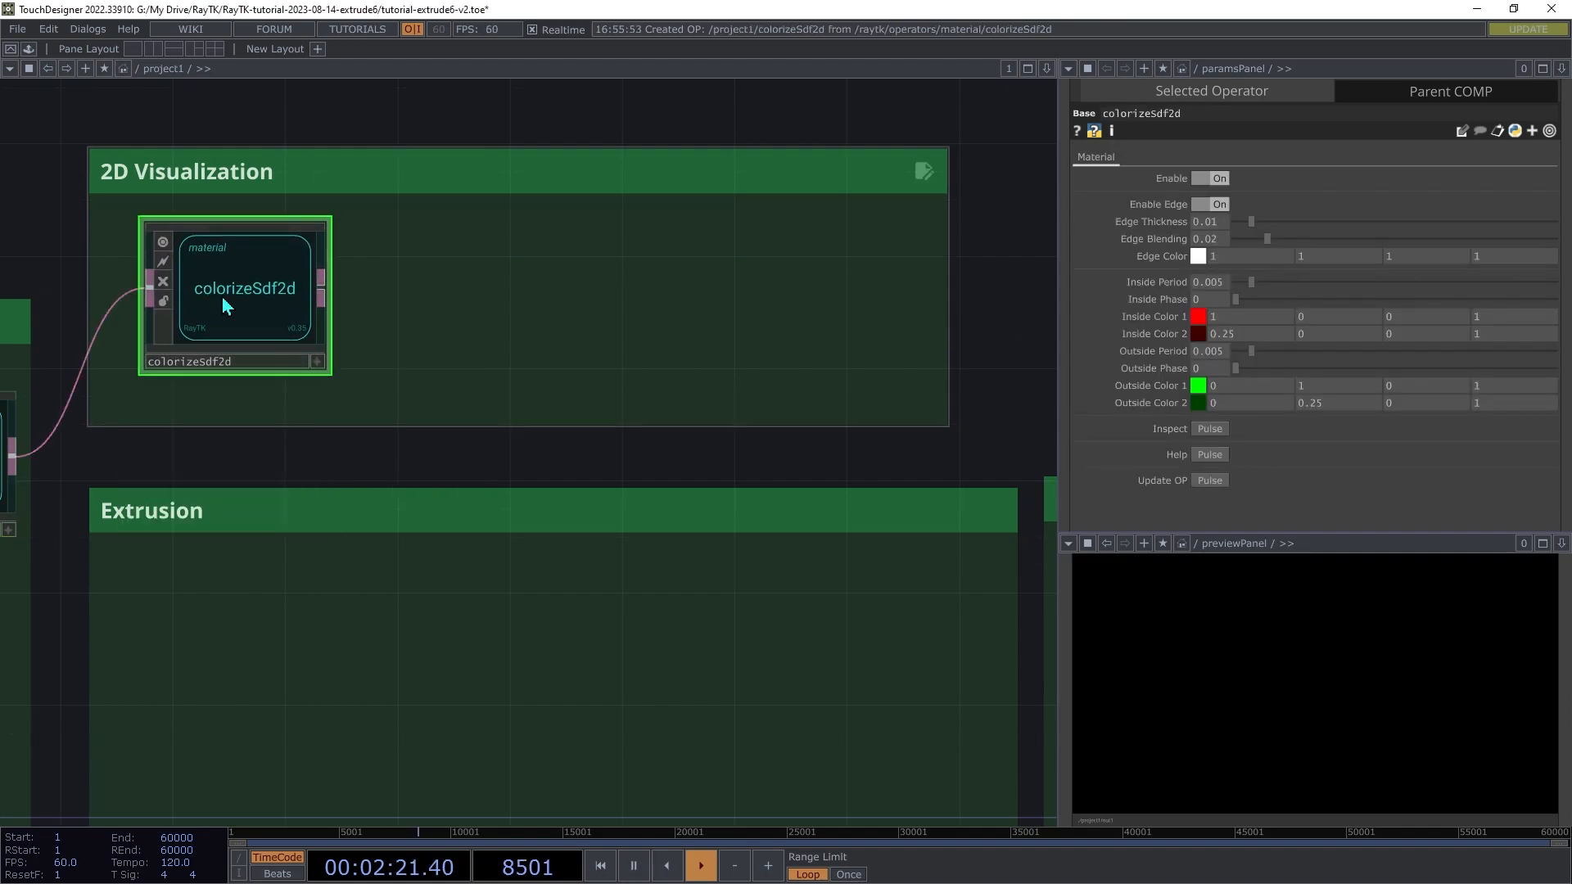
# - Add a render2D operator after colorizeSdf2d in the 2D Visualization section
pyautogui.rightClick(390, 316)
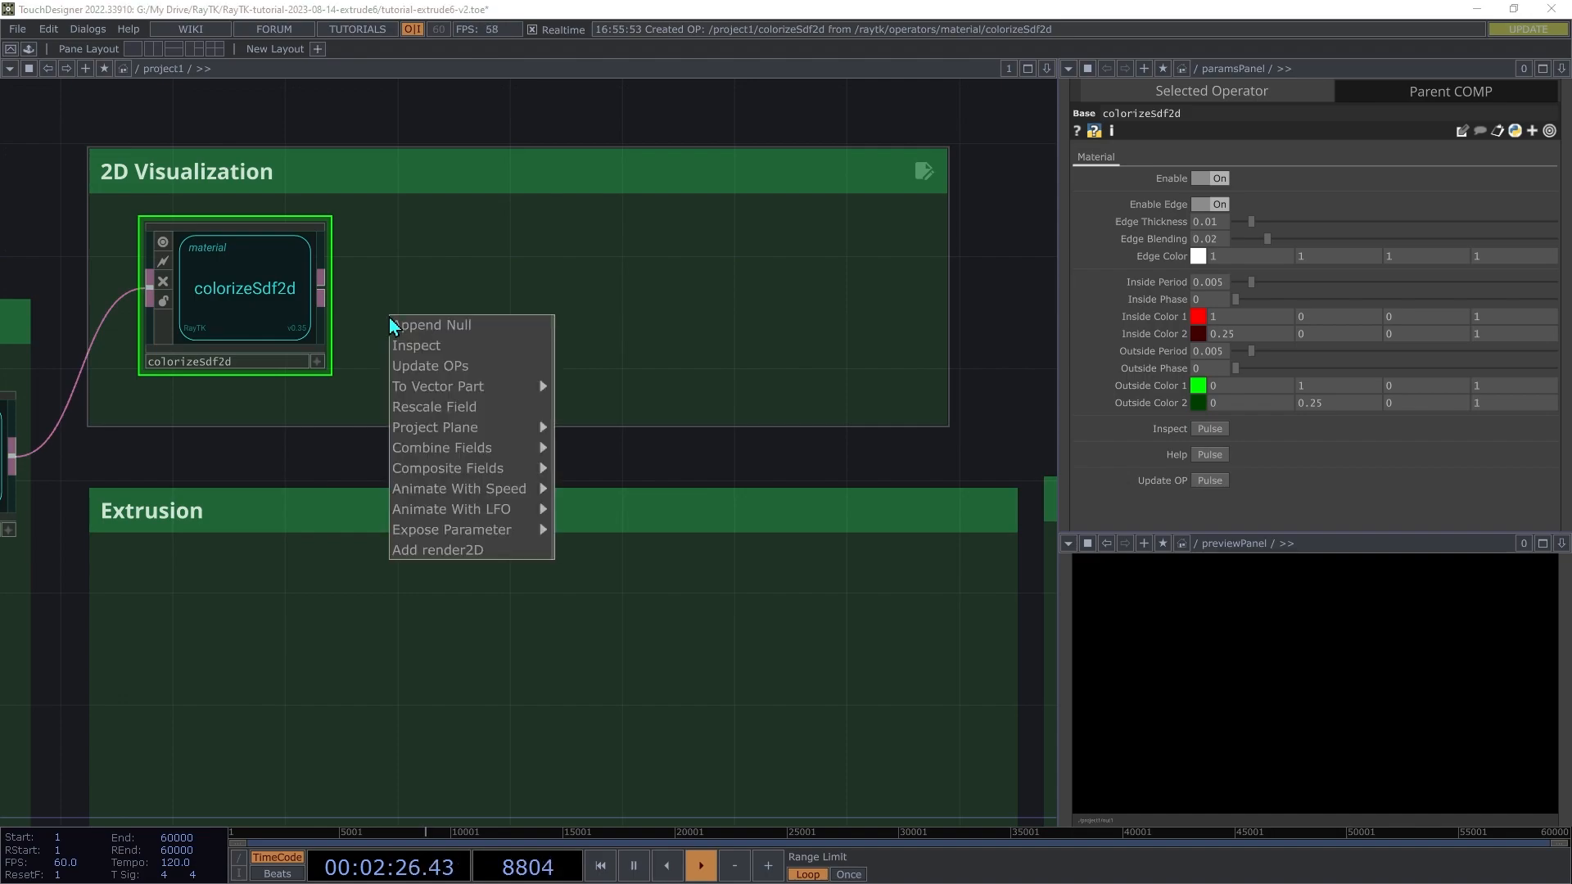
pyautogui.click(483, 550)
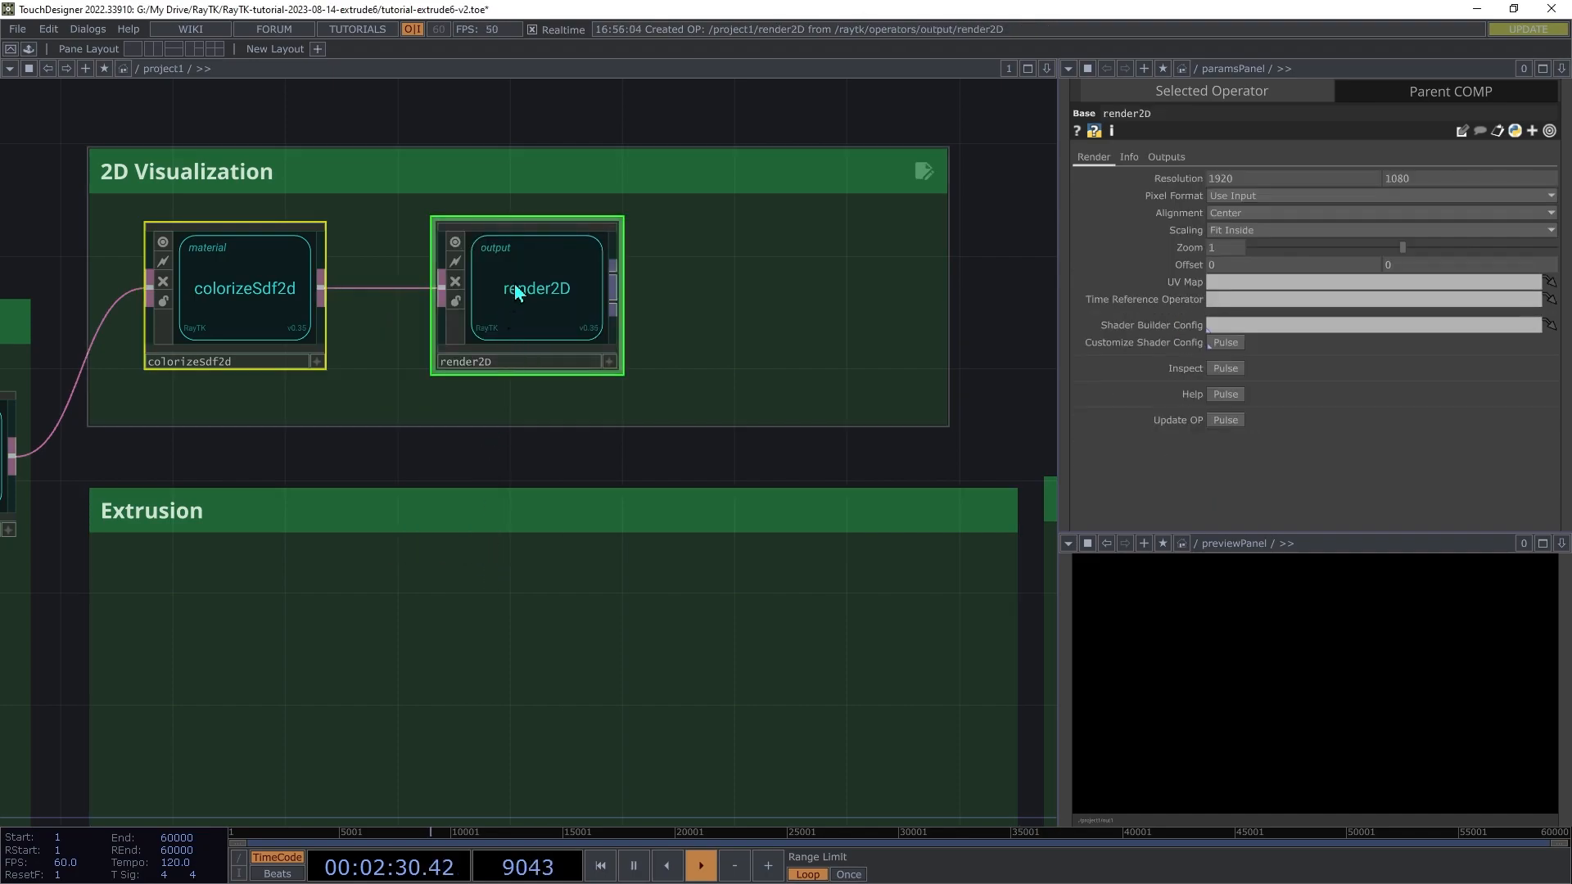
pyautogui.click(547, 330)
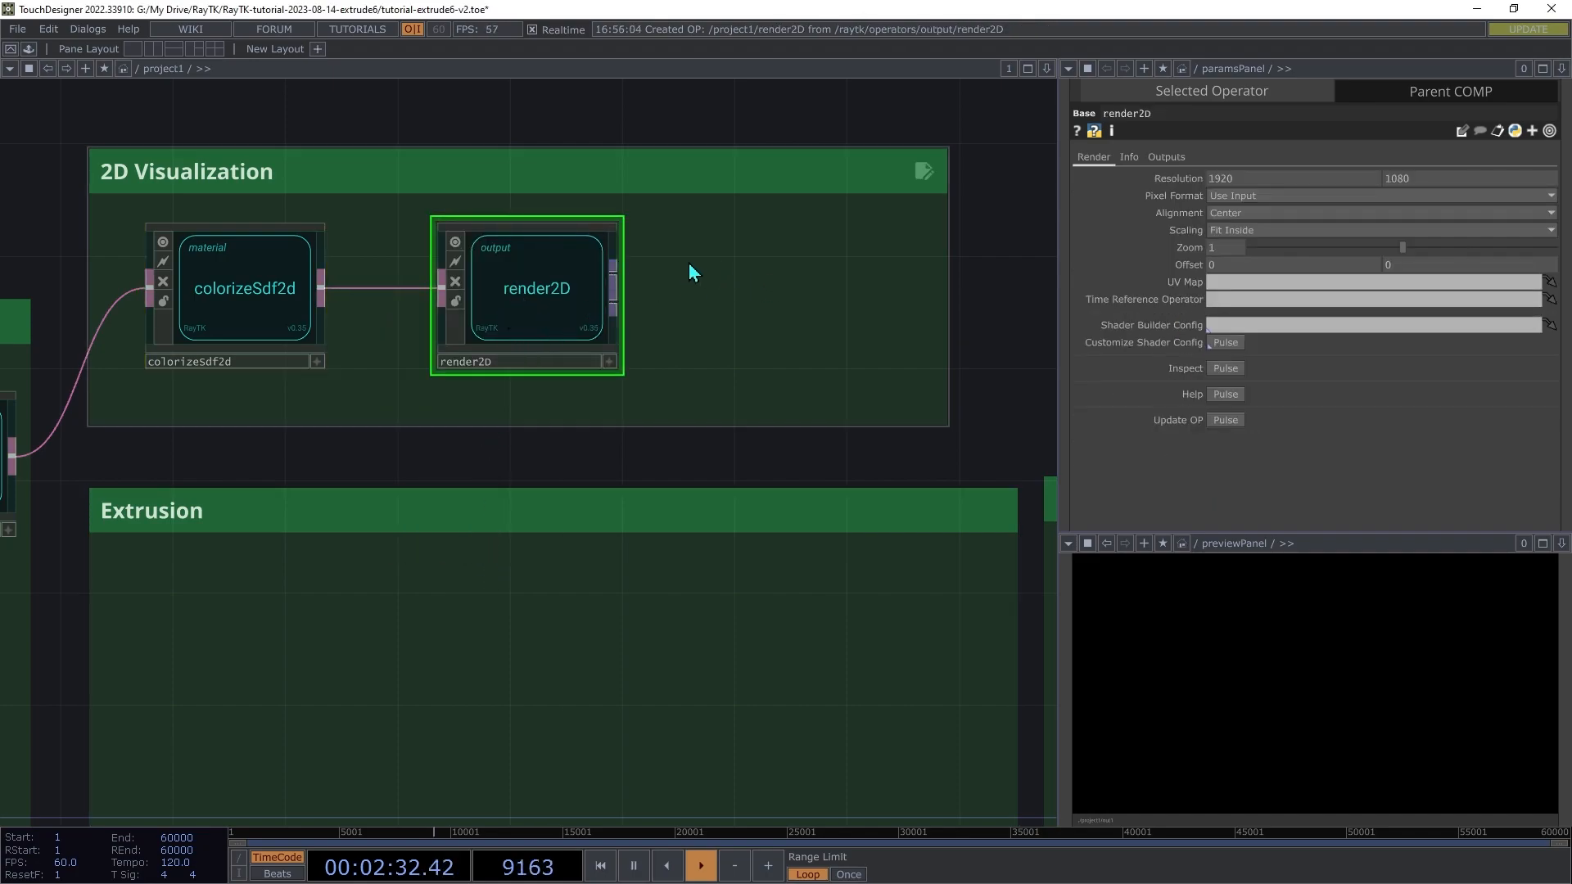
# - Append a Null to render2D and show its output in the preview panel
pyautogui.hotkey('alt', 'e')
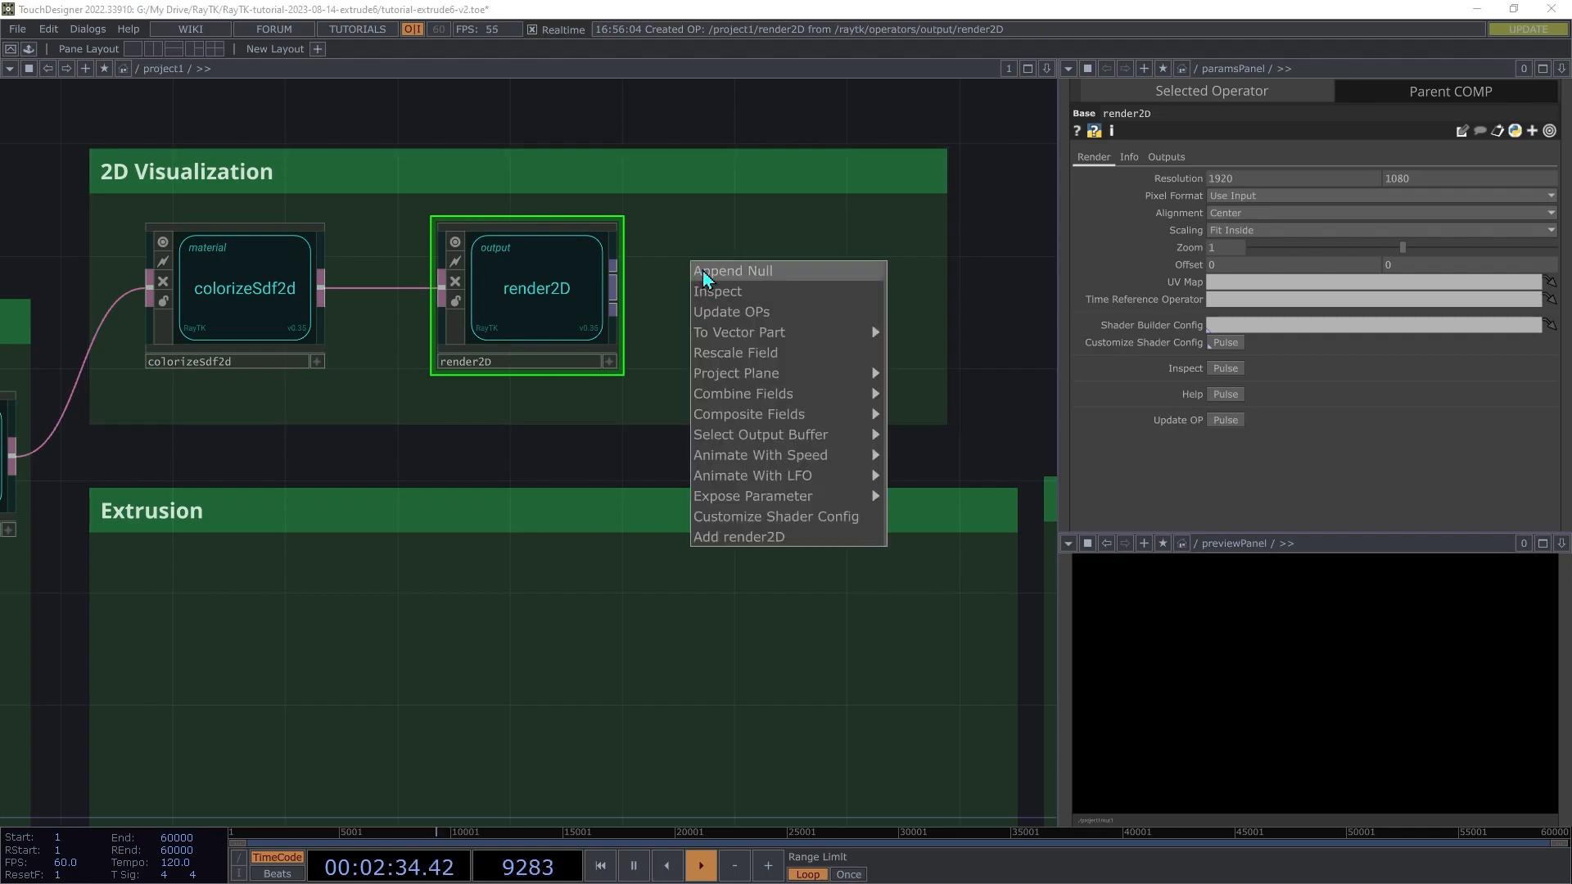
pyautogui.click(704, 270)
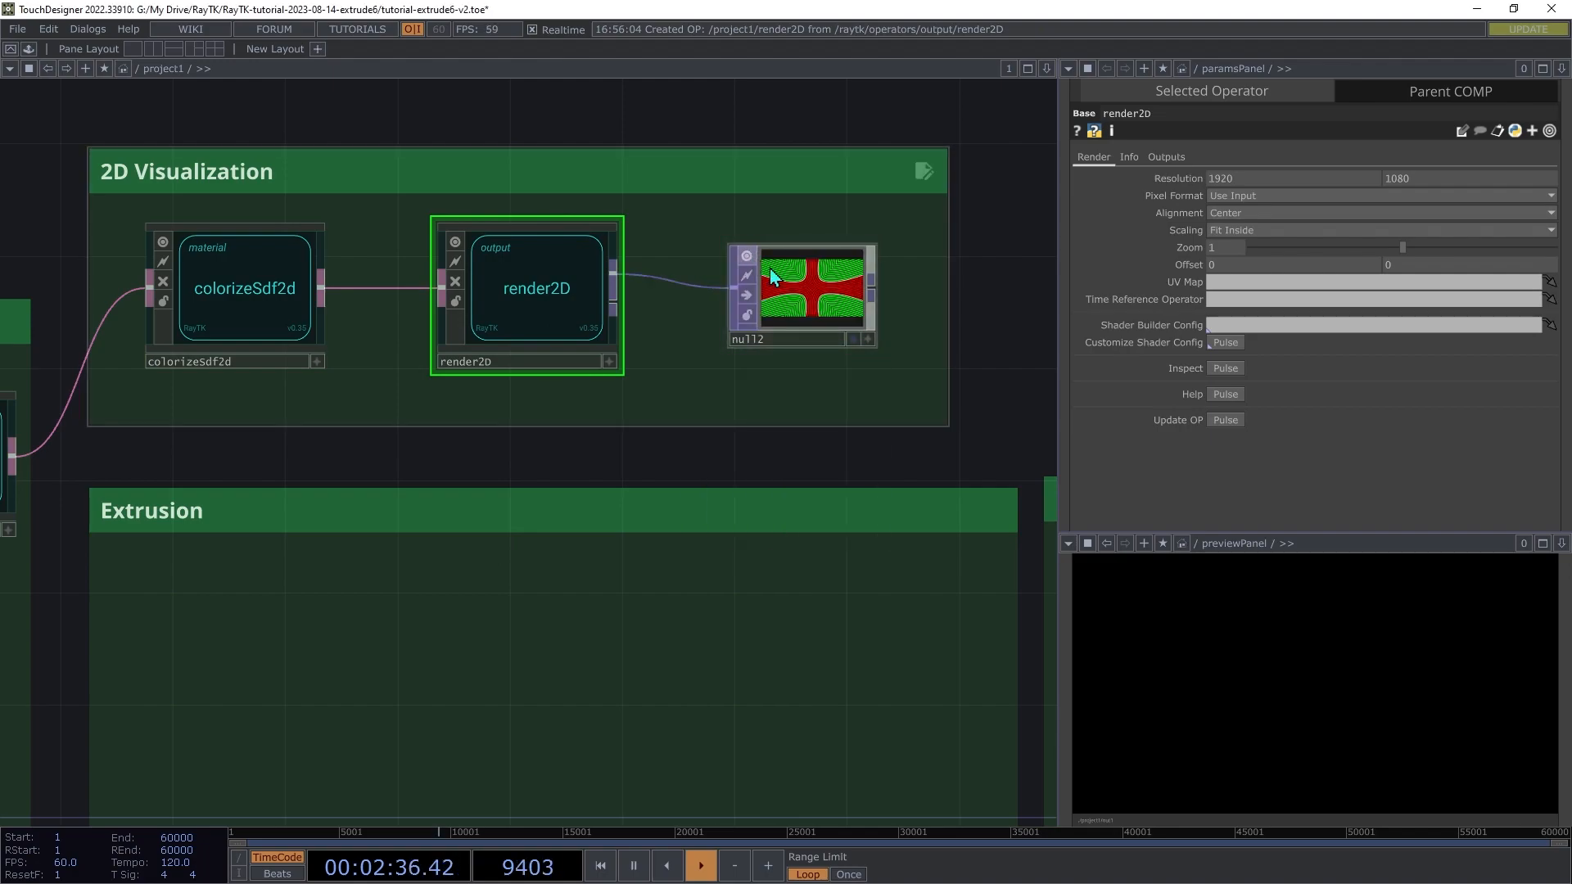
pyautogui.moveTo(1192, 603); pyautogui.dragTo(1201, 603)
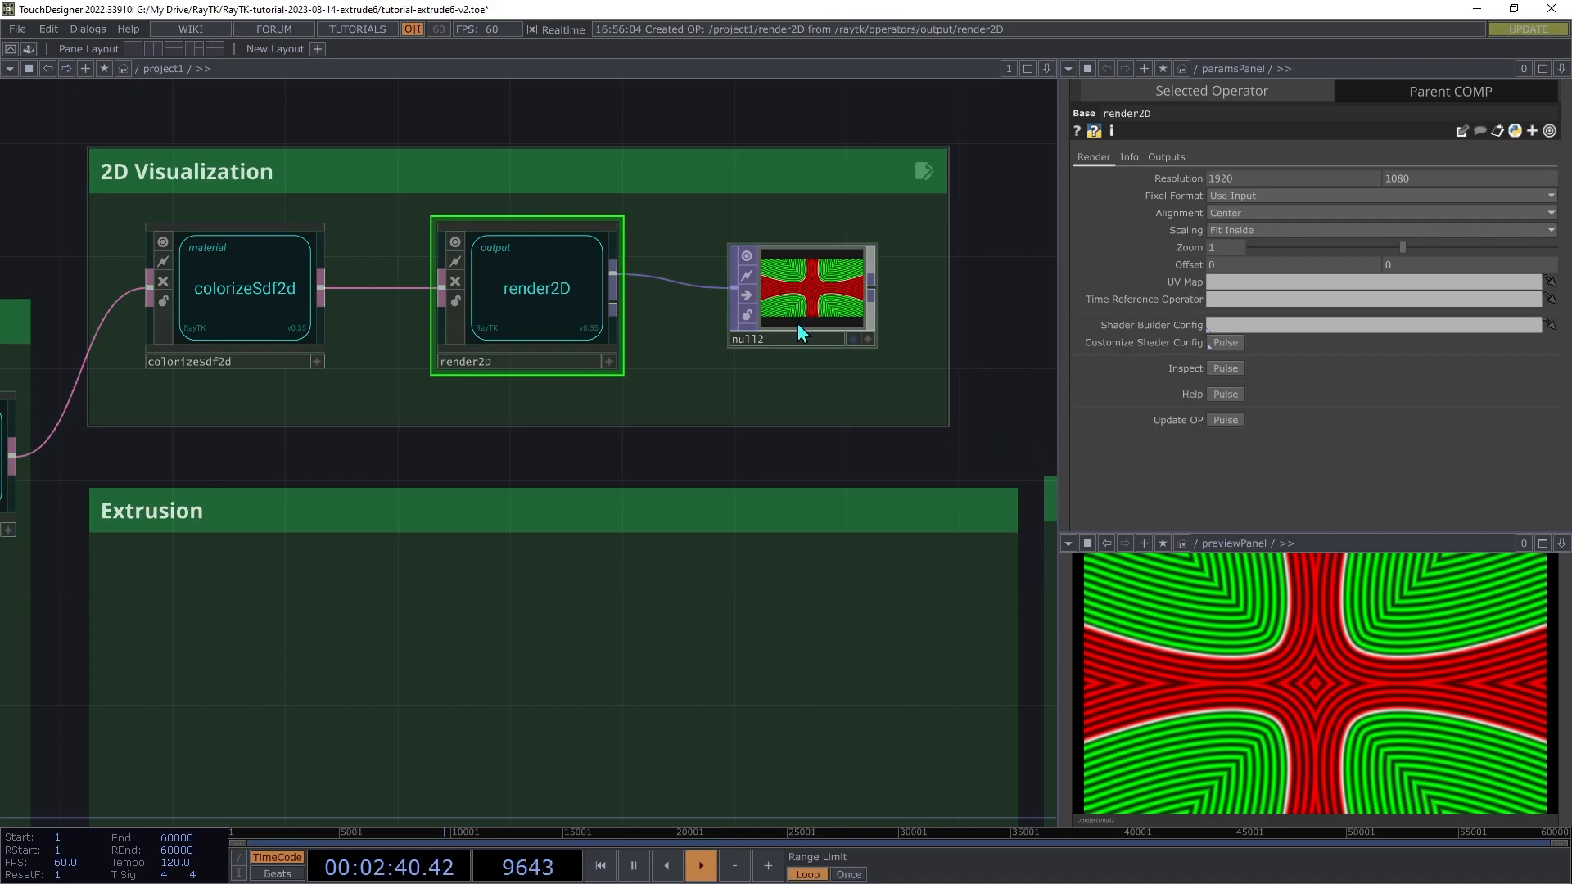
# - Set the Zoom of render2D to 0.3
pyautogui.moveTo(1233, 252); pyautogui.dragTo(1224, 221, button='middle')
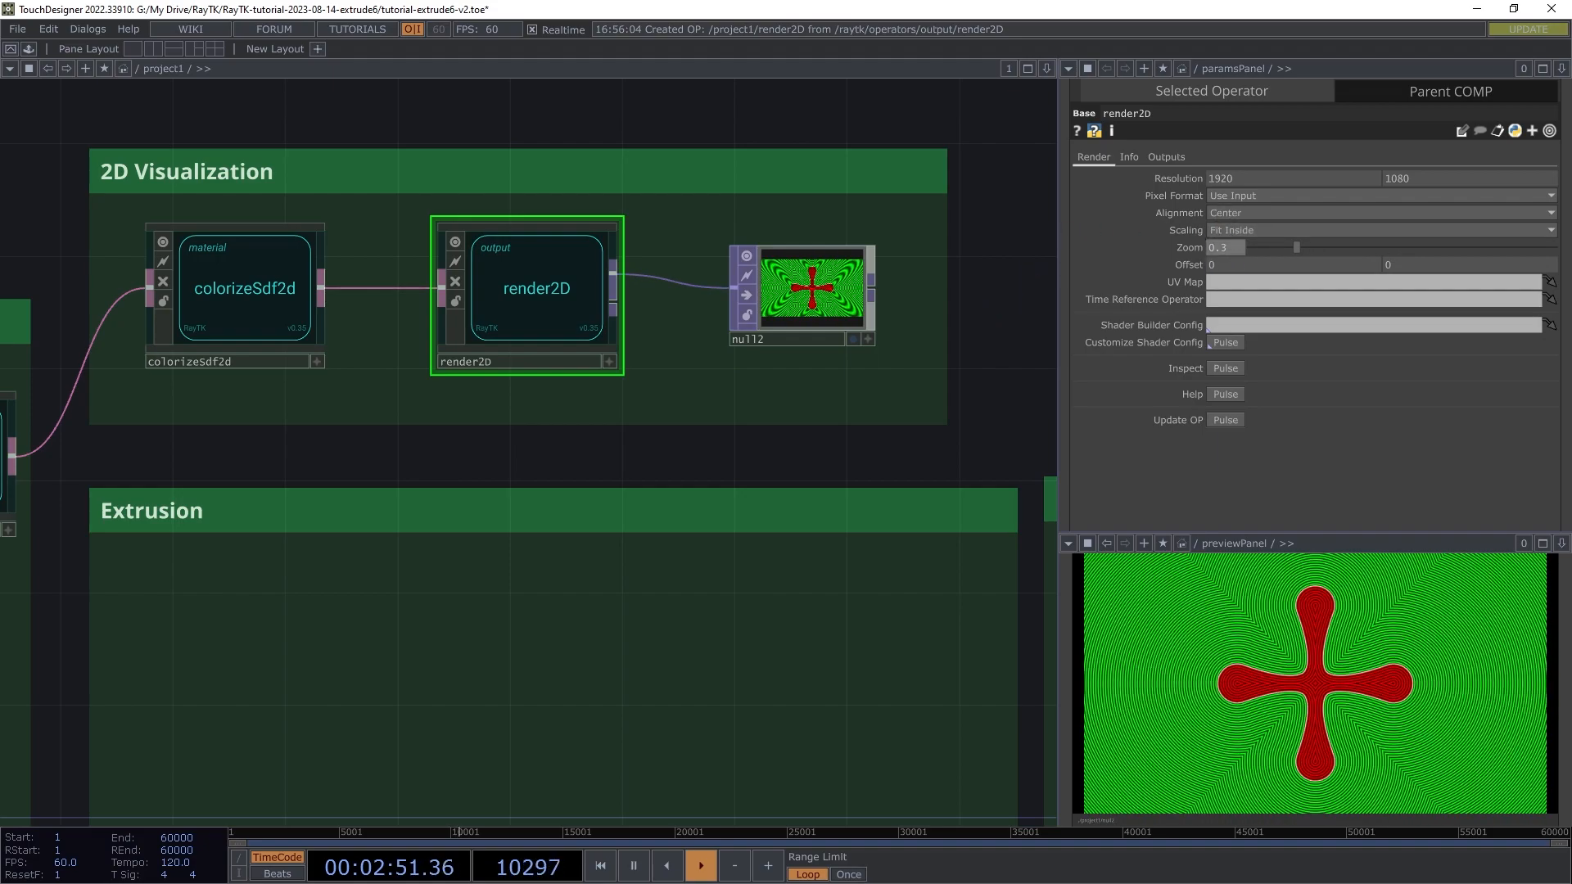
# - Set the Tightness of blobbyCrossSdf2d to 0.9 and its Rounding to 0.3
pyautogui.hscroll(-10, 733, 554)
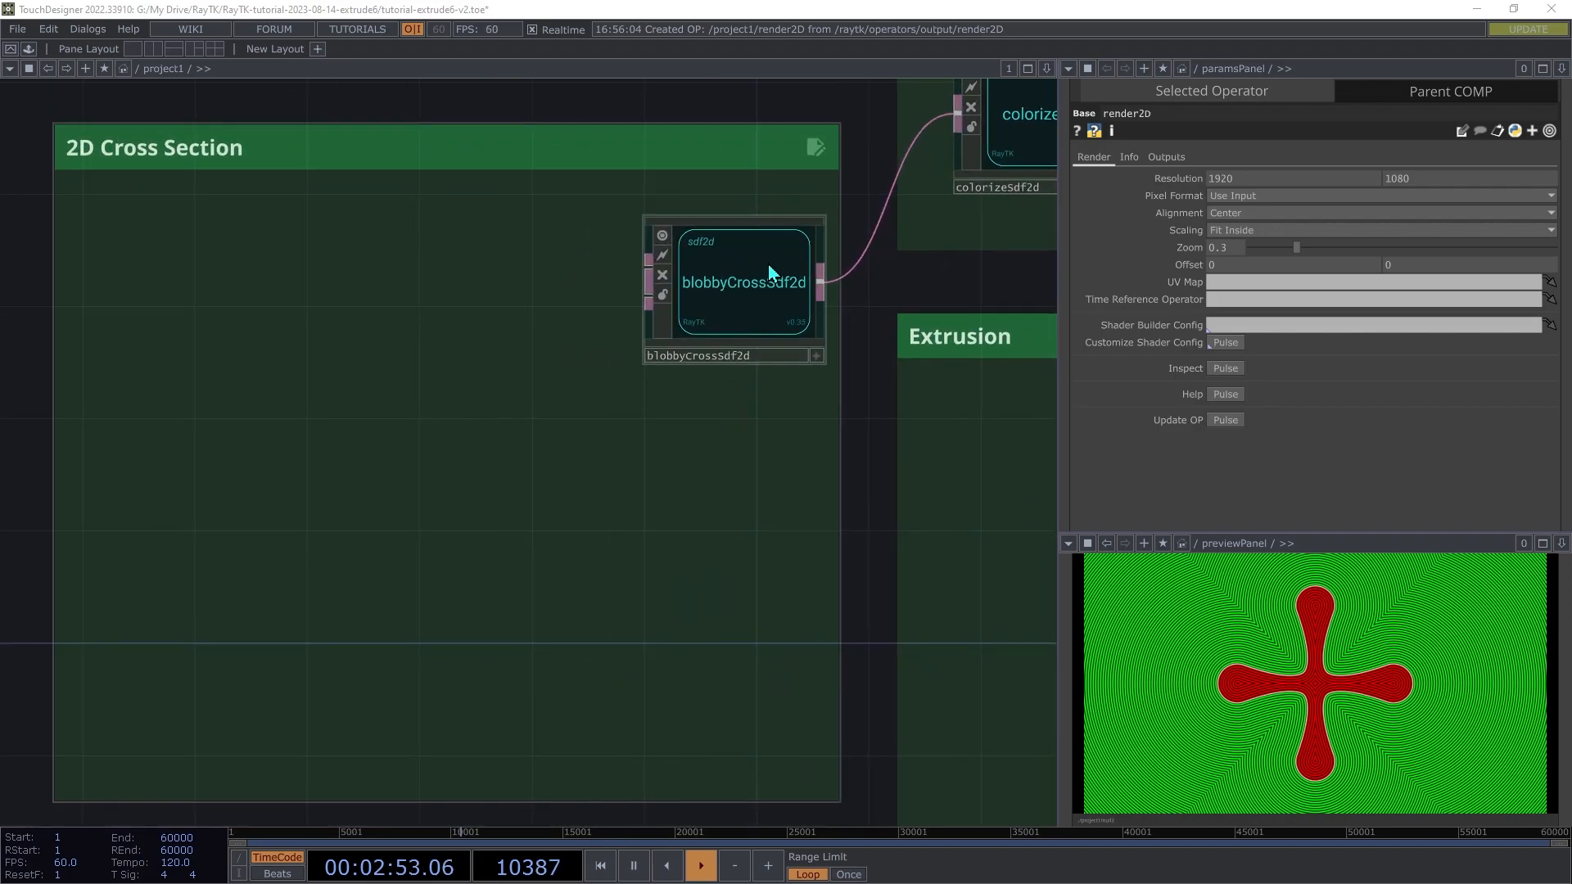
pyautogui.click(769, 265)
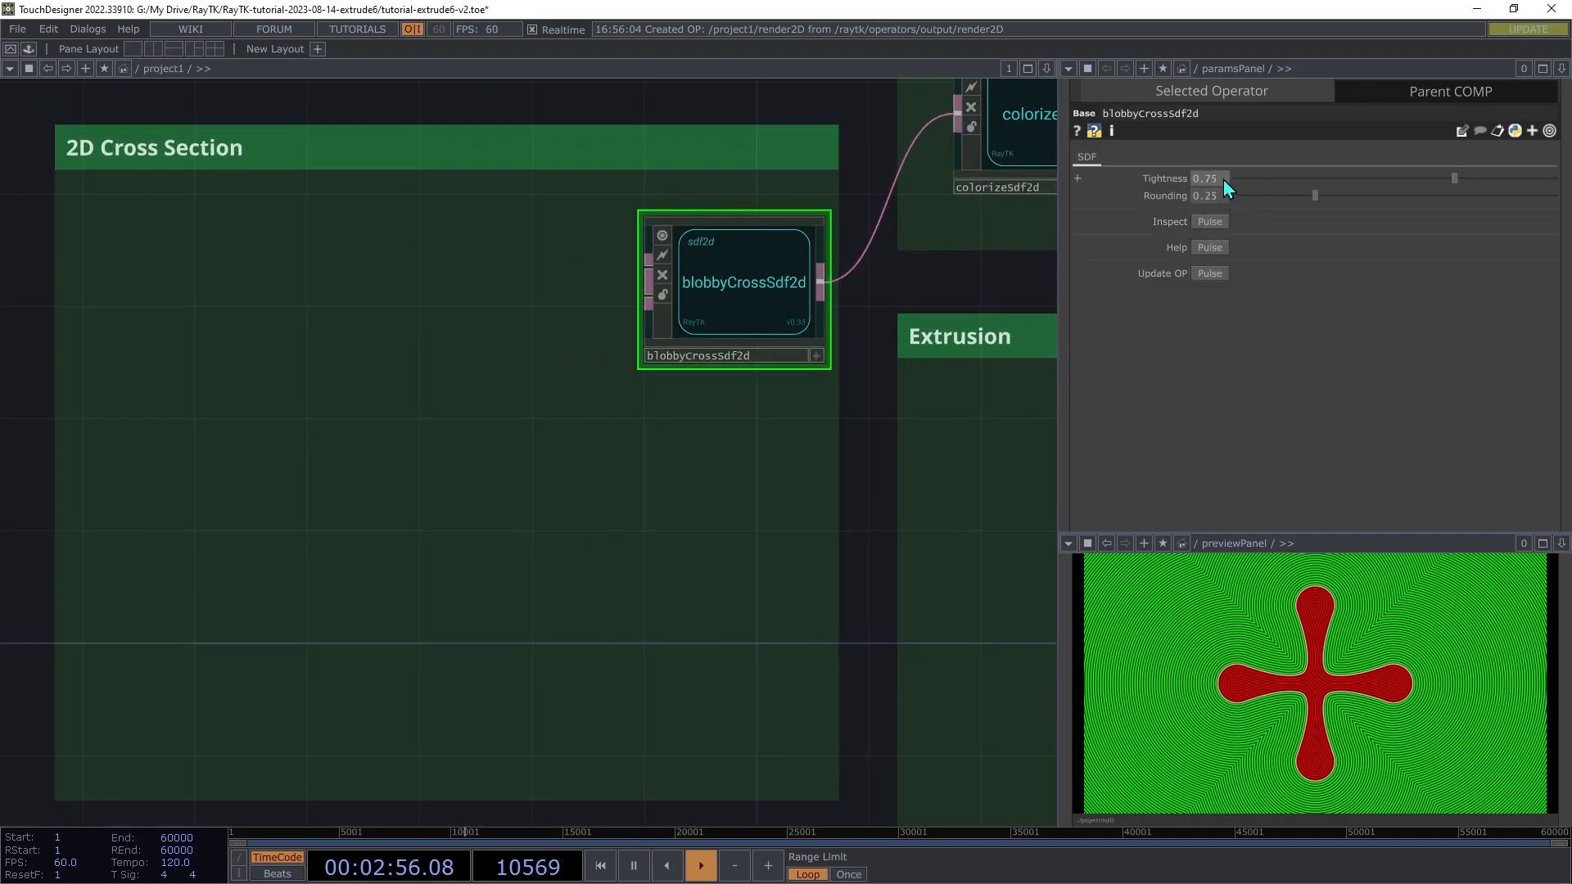
pyautogui.moveTo(1220, 183); pyautogui.dragTo(1261, 183)
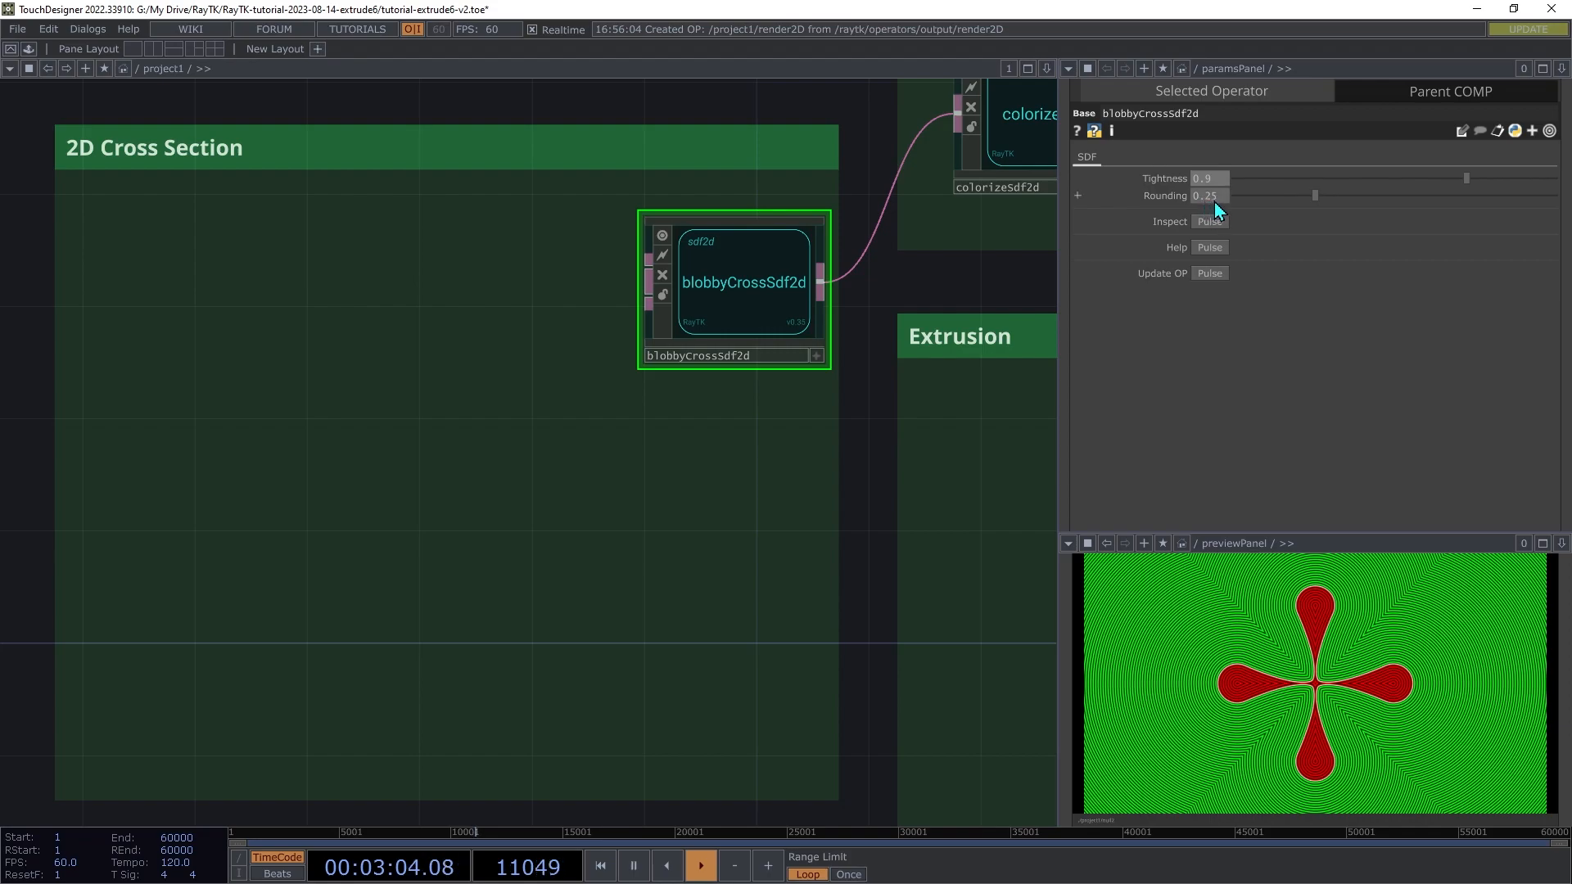
pyautogui.moveTo(1217, 206)
pyautogui.mouseDown()
pyautogui.moveTo(1218, 233)
pyautogui.moveTo(1226, 215)
pyautogui.moveTo(1254, 215)
pyautogui.mouseUp()
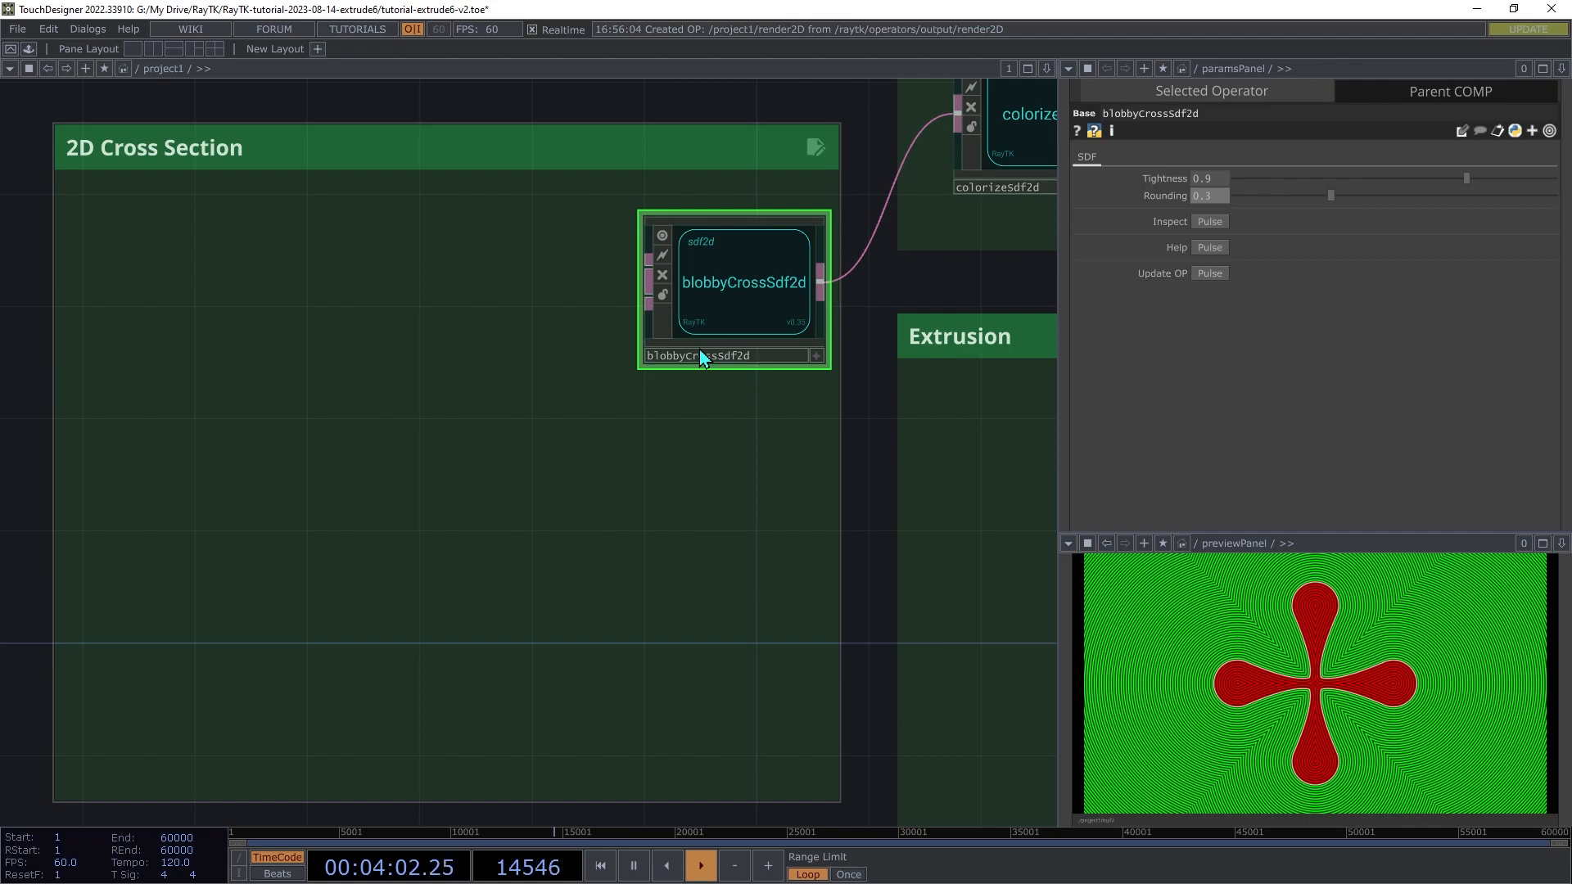
# - Make room beside blobbyCrossSdf2d and insert an iteratedTransform operator between it and colorizeSdf2d
pyautogui.moveTo(734, 291); pyautogui.dragTo(257, 319)
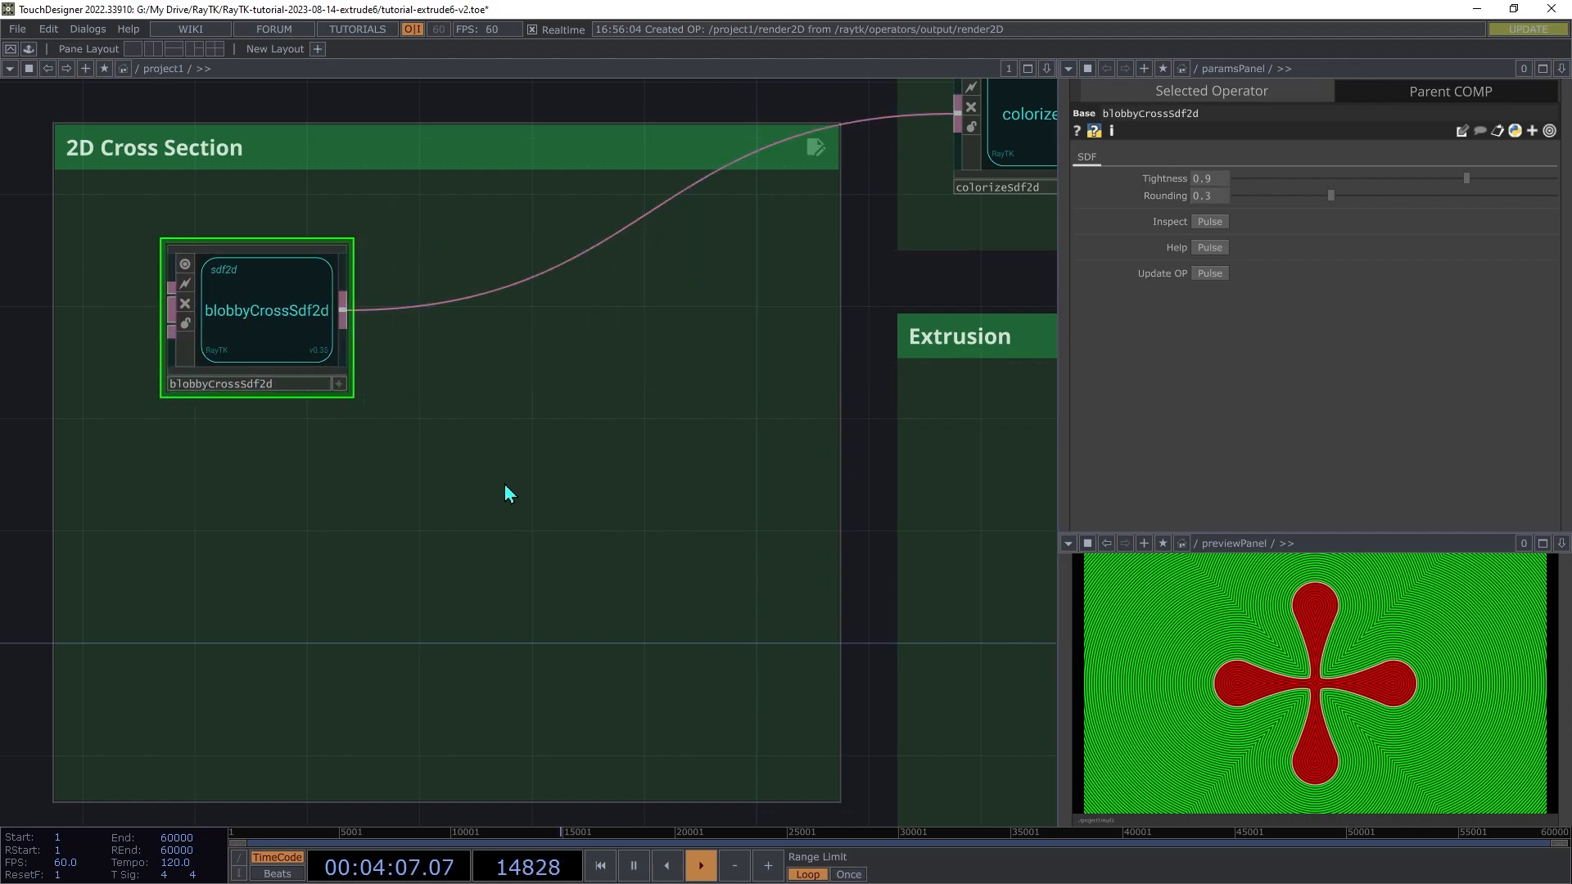
pyautogui.hotkey('alt', 'r')
pyautogui.write('iter')
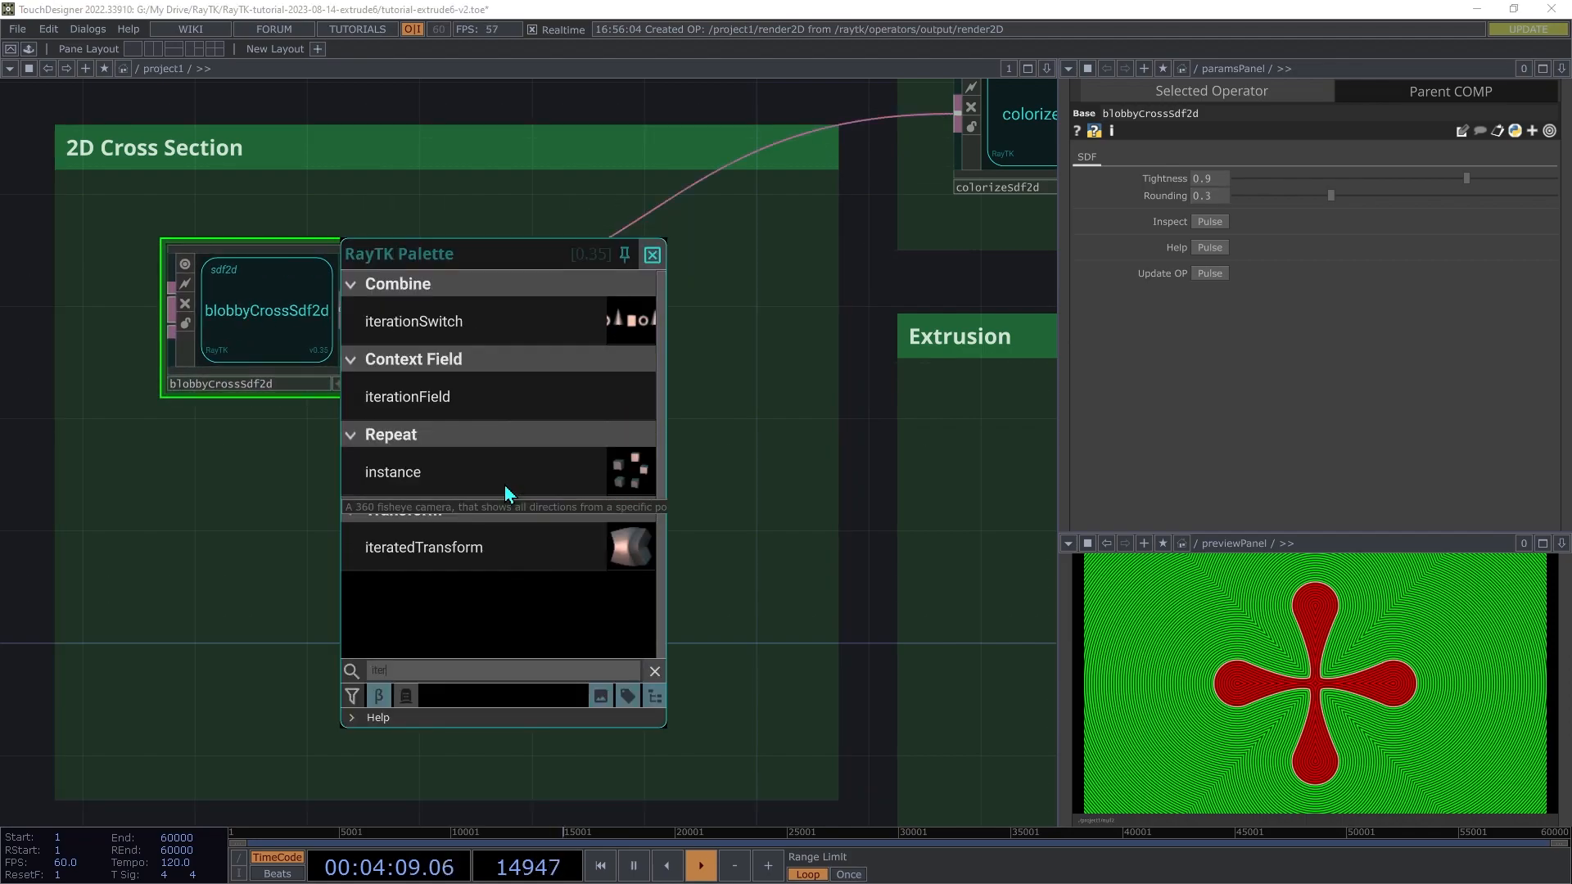
pyautogui.click(489, 552)
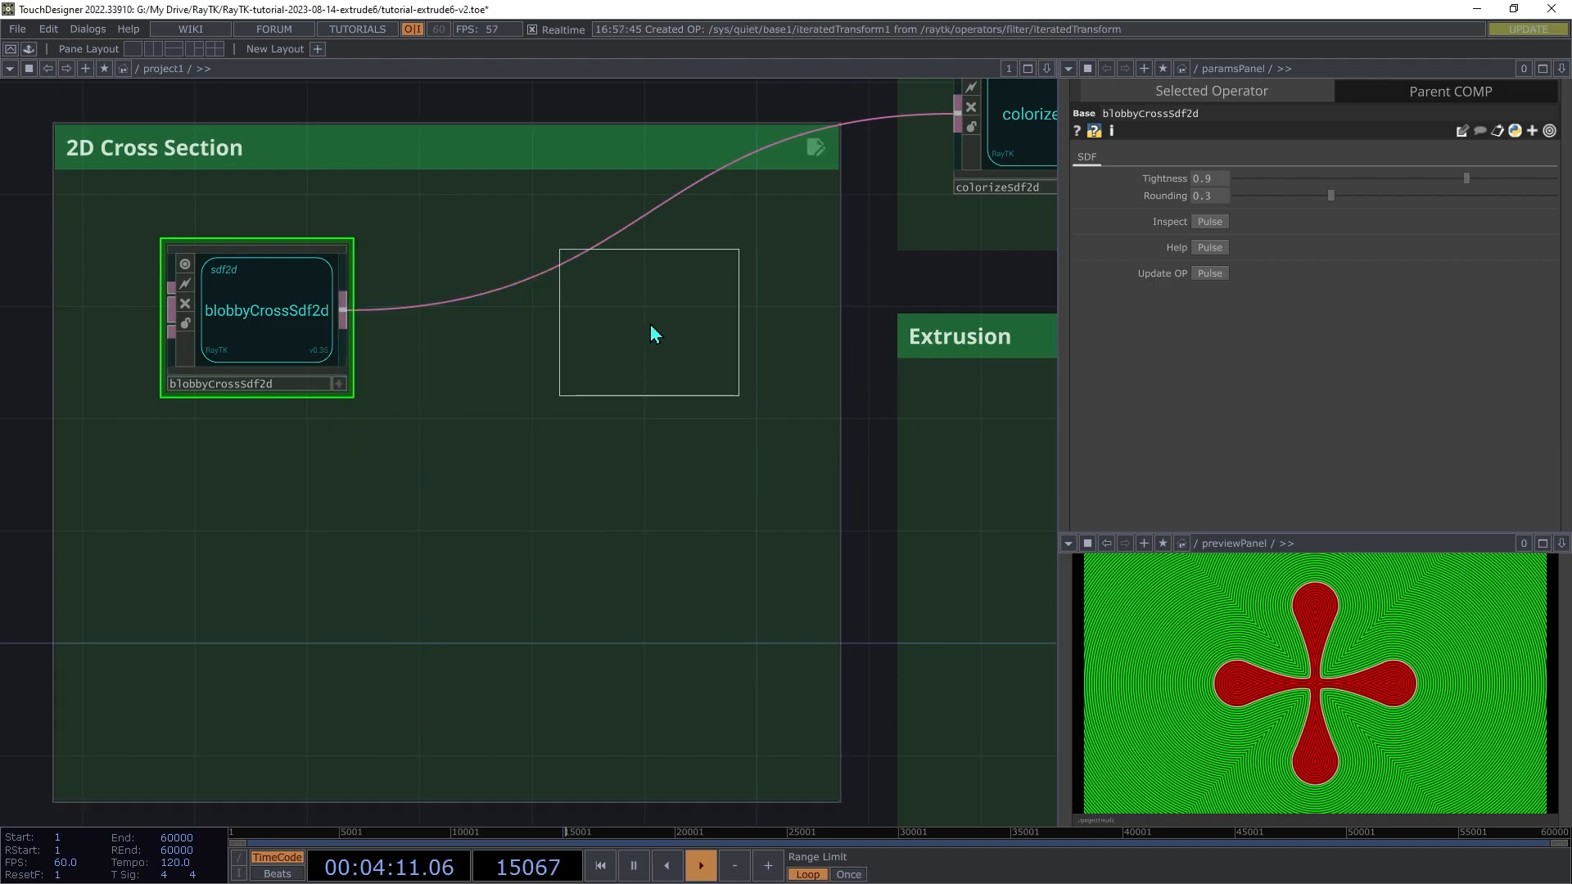
pyautogui.click(653, 326)
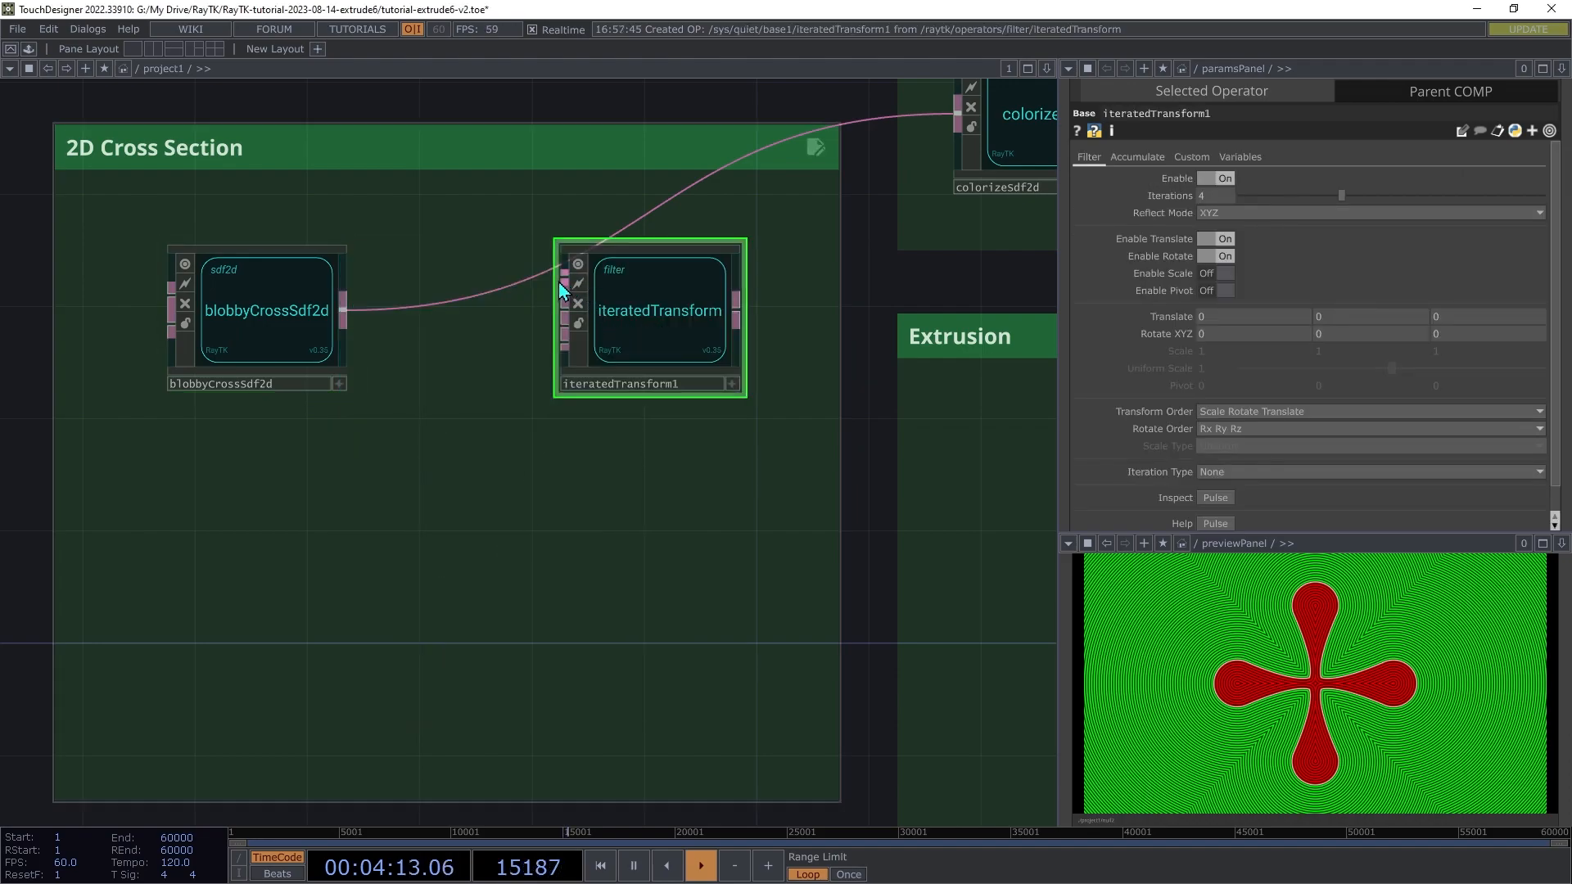
pyautogui.moveTo(560, 281); pyautogui.dragTo(366, 350)
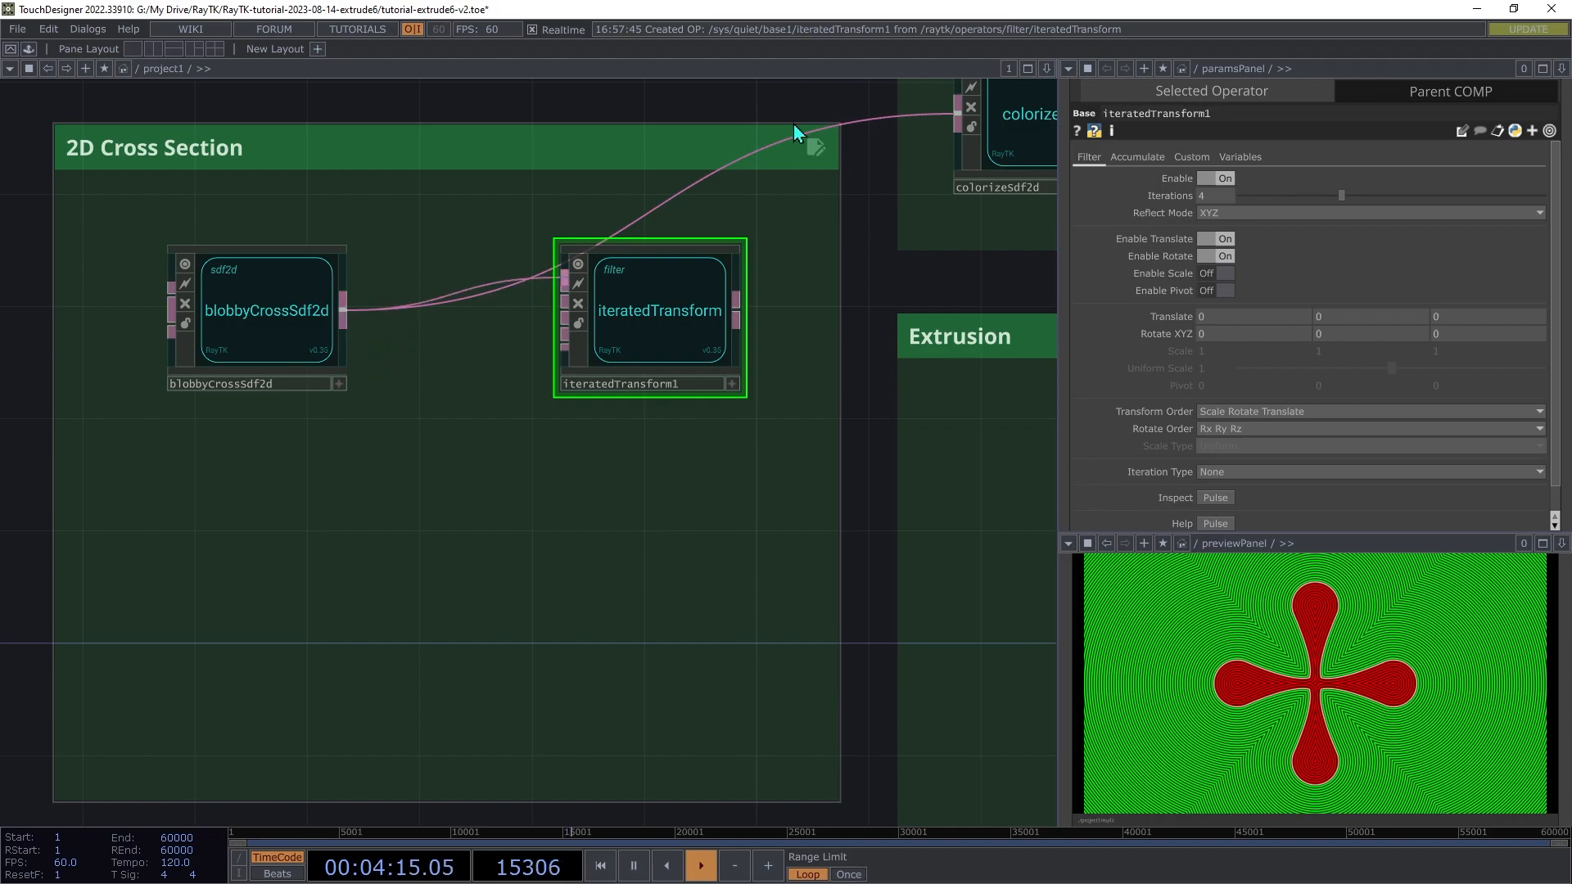
pyautogui.moveTo(957, 118); pyautogui.dragTo(745, 366)
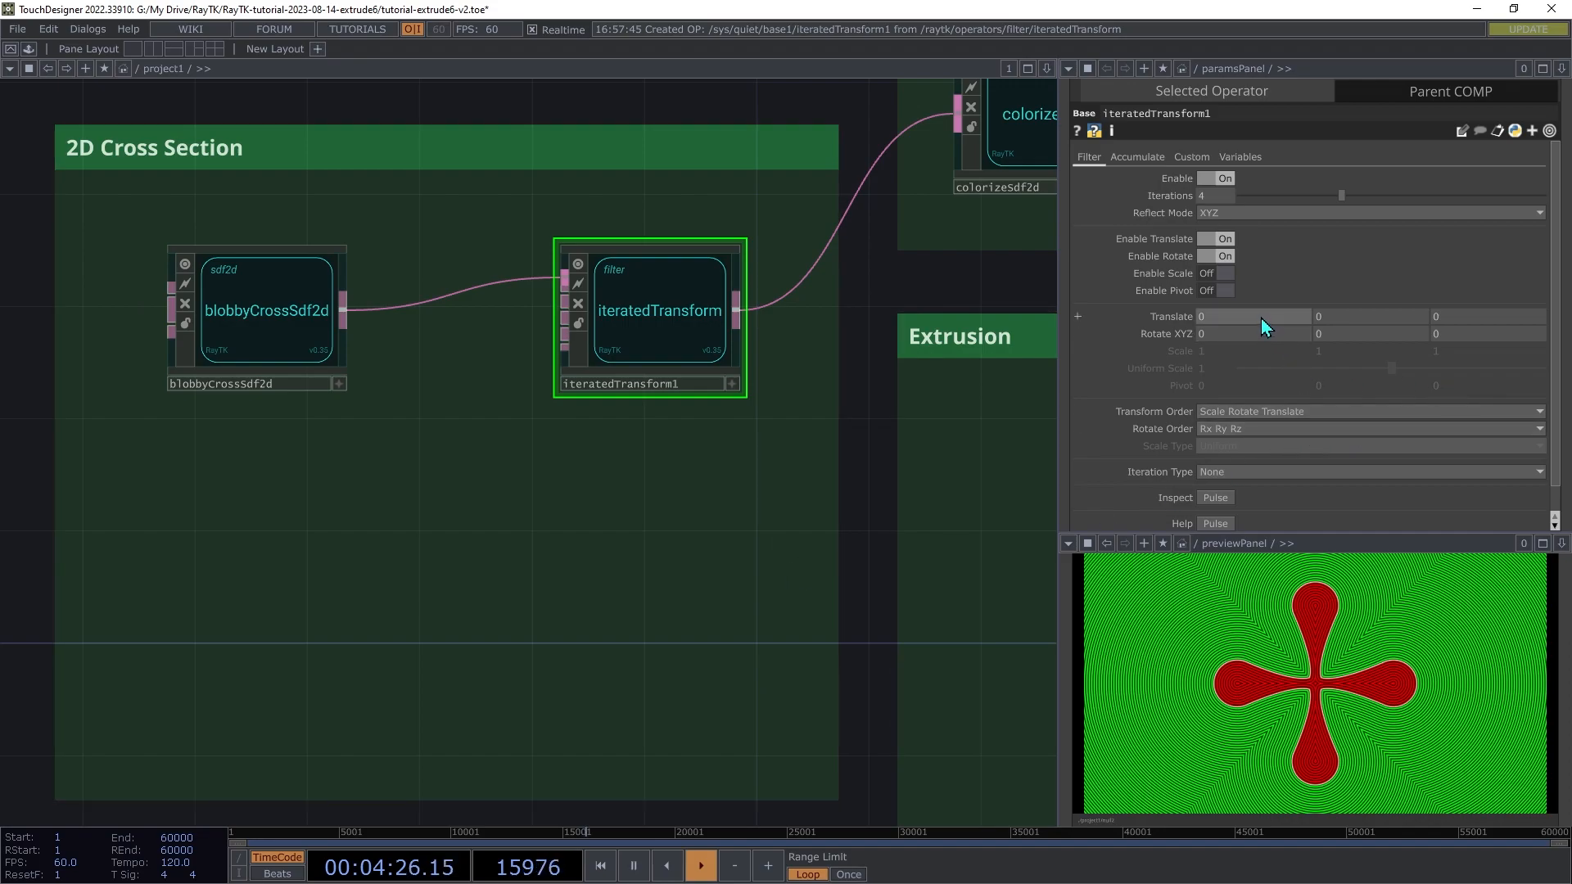
# - Set the iteratedTransform's Translate to 0.2 in X and 0.15 in Y, and its Z rotation to 10
pyautogui.moveTo(1259, 318); pyautogui.dragTo(1276, 352)
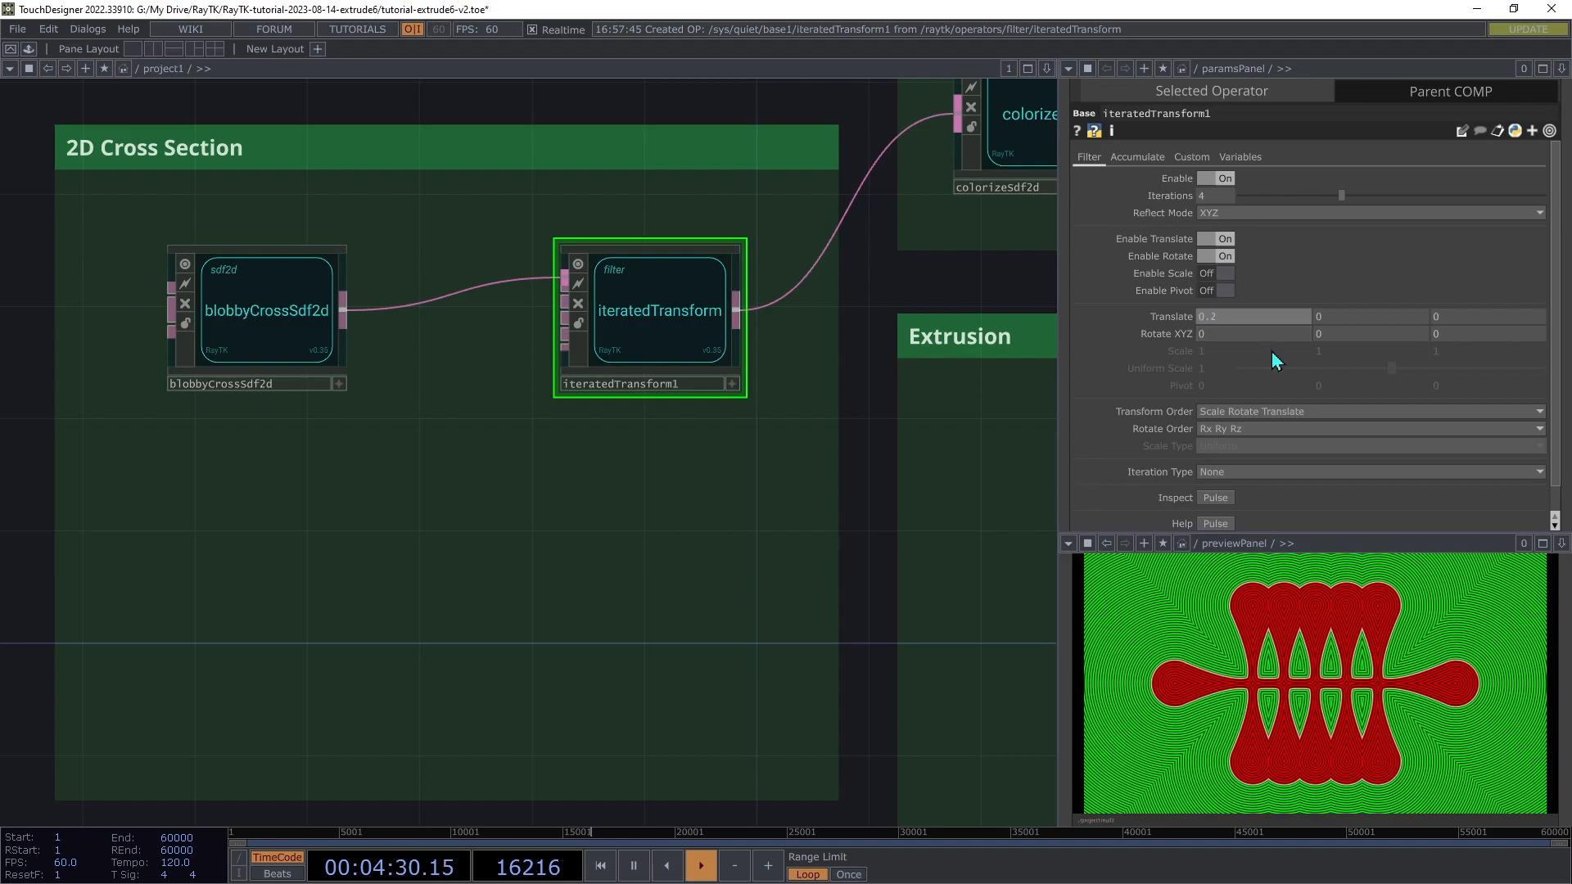
pyautogui.moveTo(1359, 316); pyautogui.dragTo(1441, 335, button='middle')
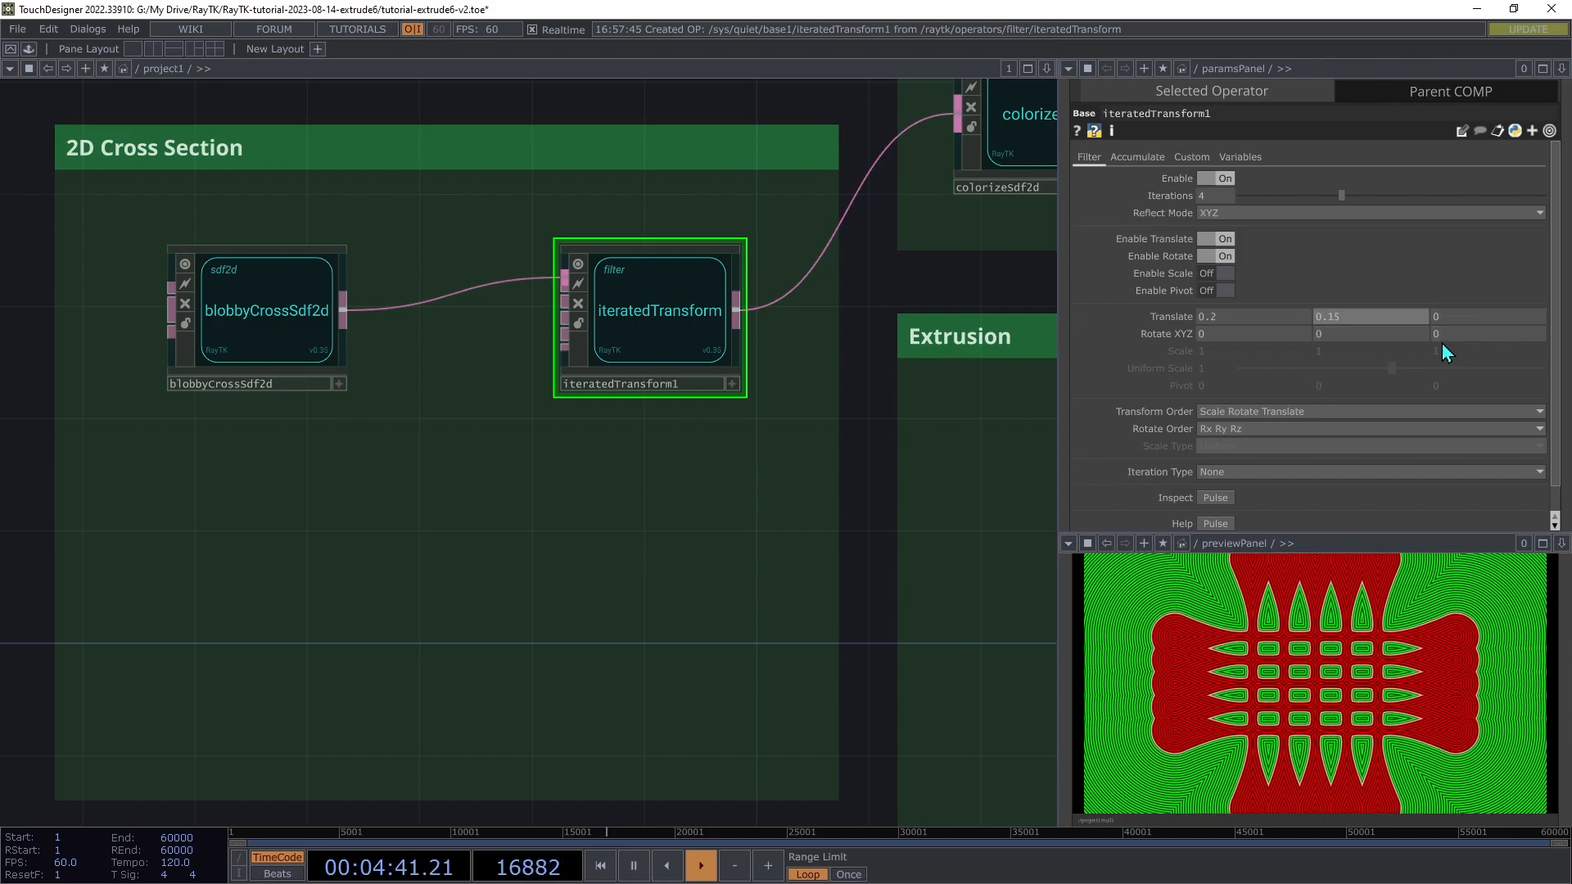
pyautogui.moveTo(1449, 335); pyautogui.dragTo(1568, 323, button='middle')
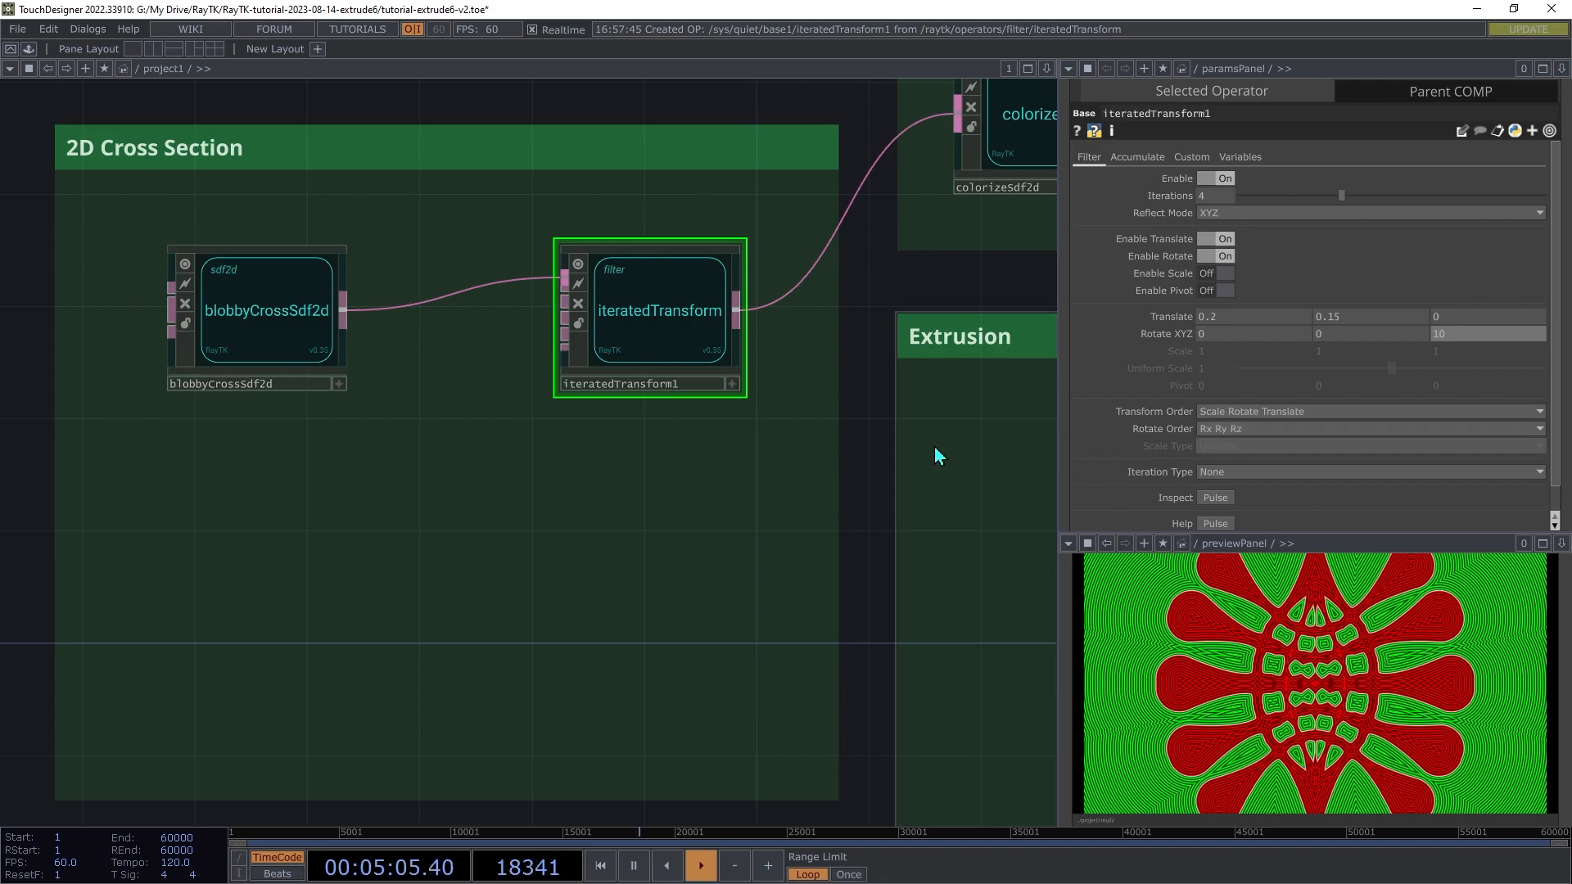
# - Insert an axisRotate operator between blobbyCrossSdf2d and iteratedTransform
pyautogui.moveTo(198, 328); pyautogui.dragTo(114, 328)
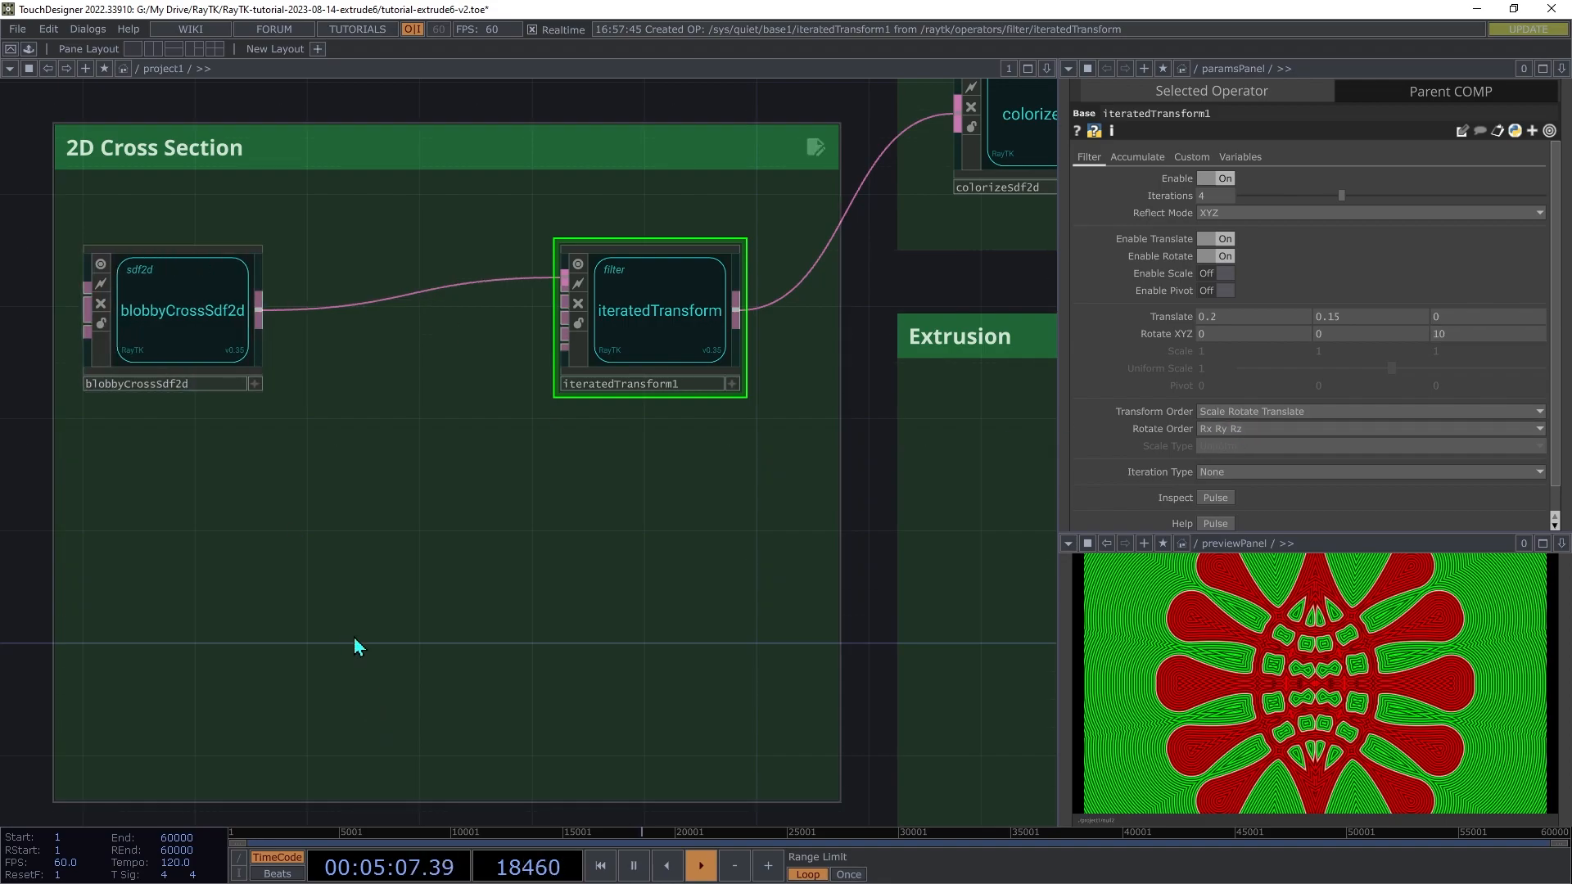
pyautogui.hotkey('alt', 'r')
pyautogui.write('axi')
pyautogui.click(360, 540)
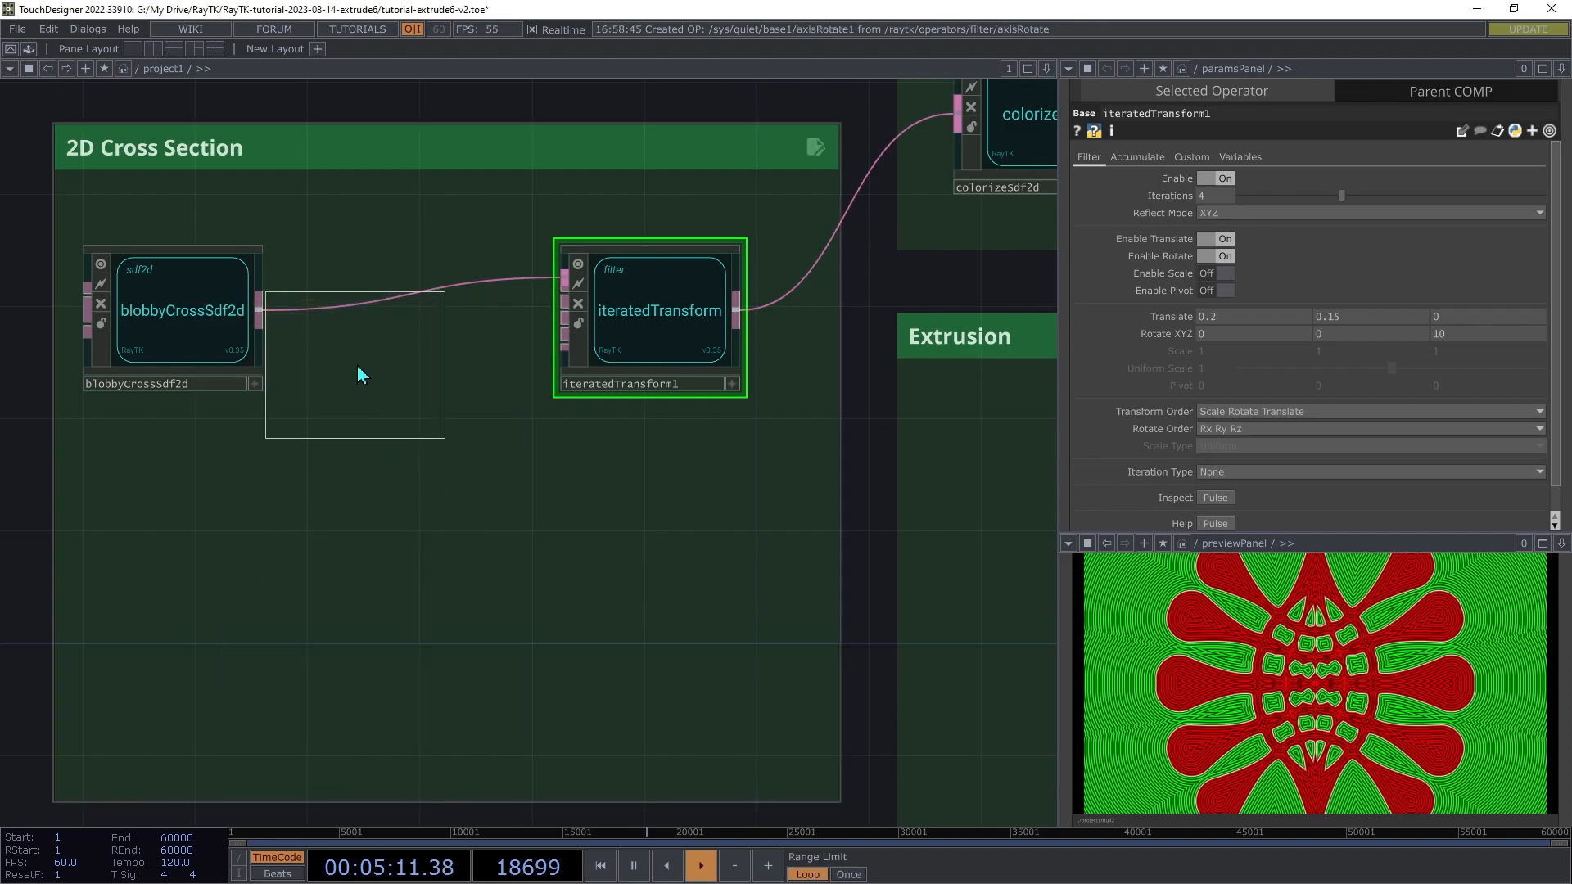
pyautogui.click(400, 313)
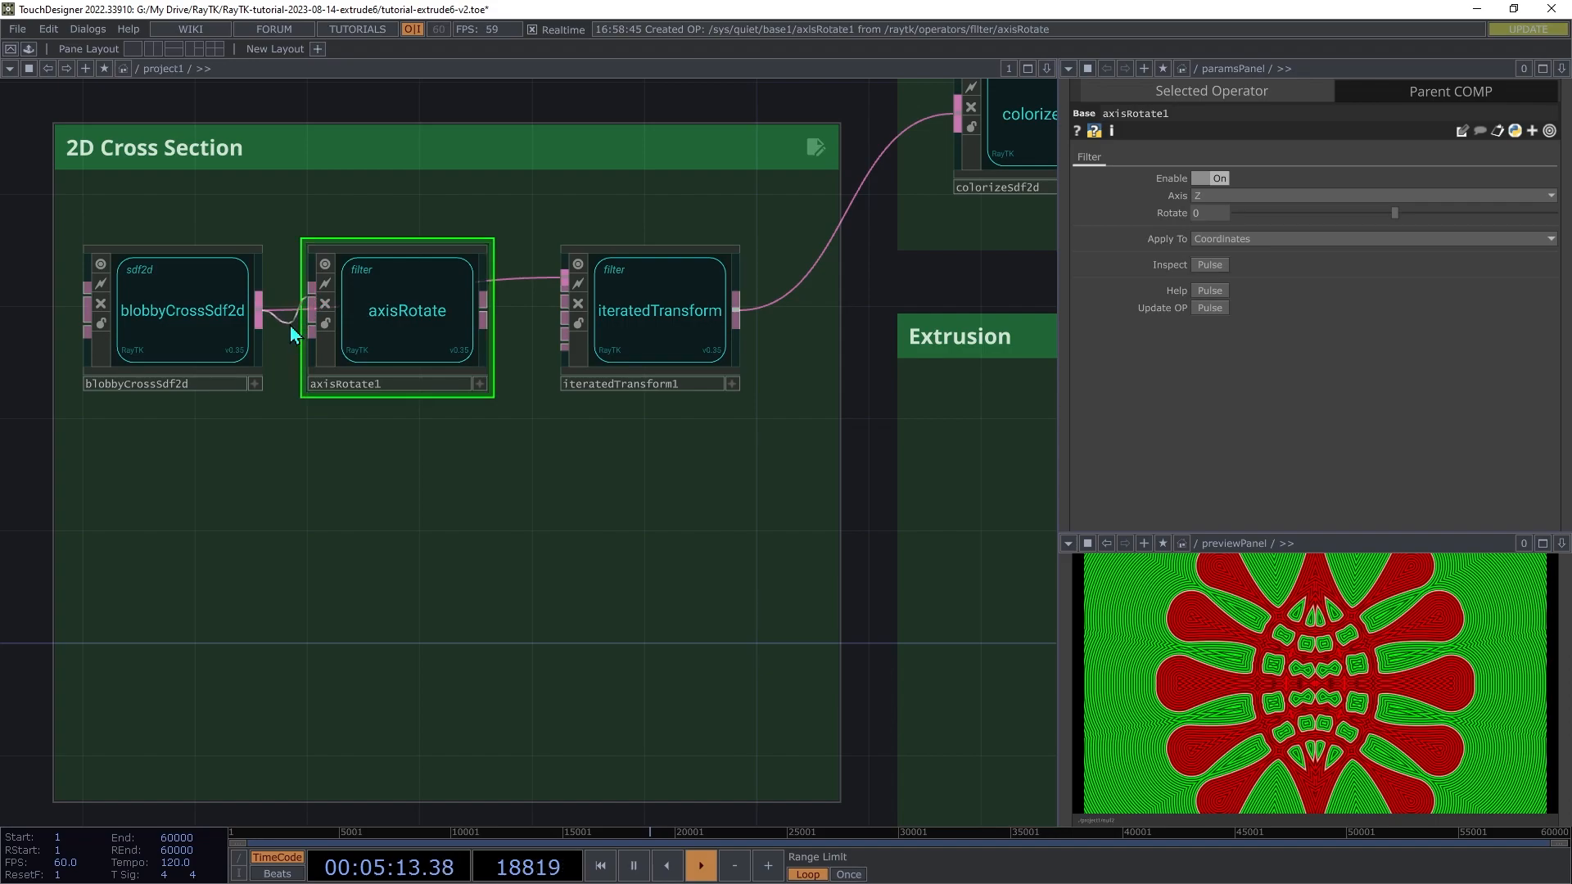
pyautogui.click(553, 296)
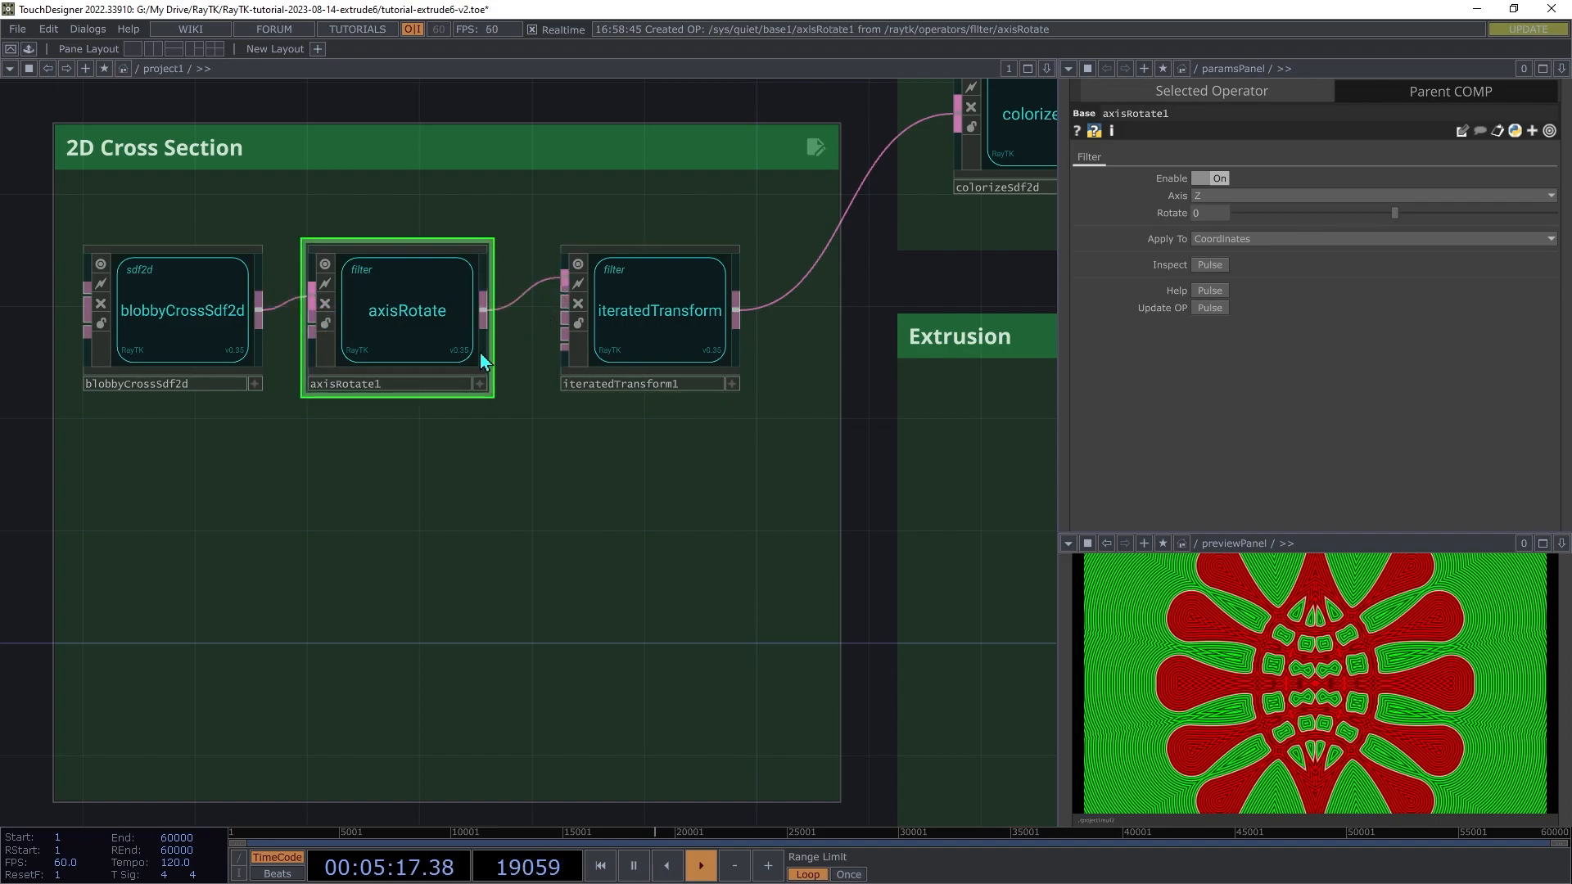
# - Try rotating the cross about Z with axisRotate, down to about -81.6, and undo the rotation changes
pyautogui.moveTo(1390, 213); pyautogui.dragTo(1416, 291)
pyautogui.hotkey('ctrl', 'z')
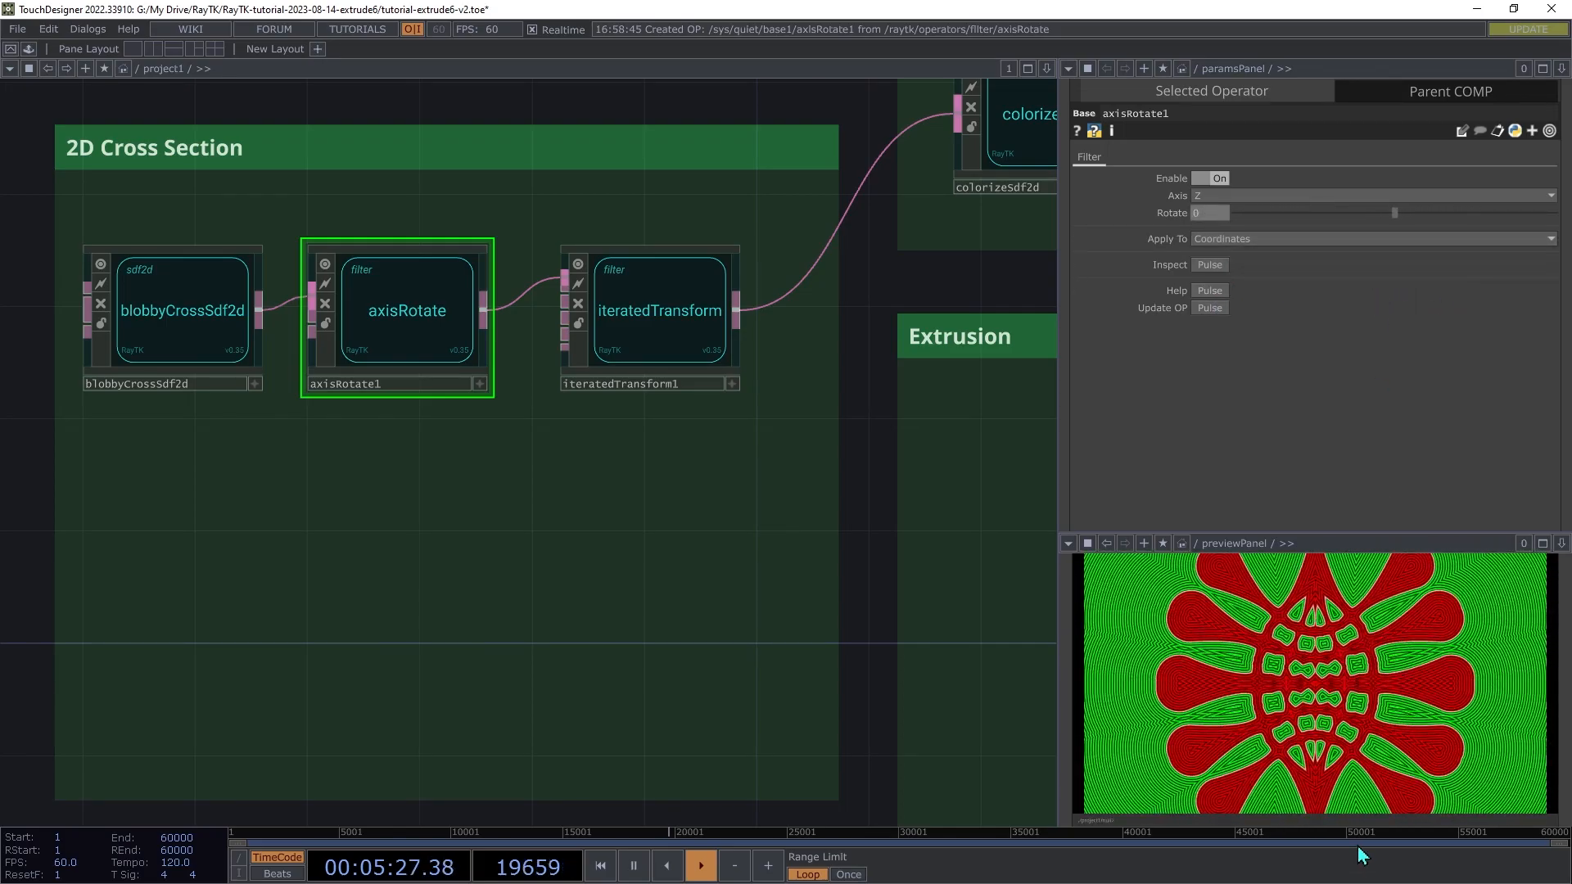
pyautogui.moveTo(1384, 213); pyautogui.dragTo(1333, 252)
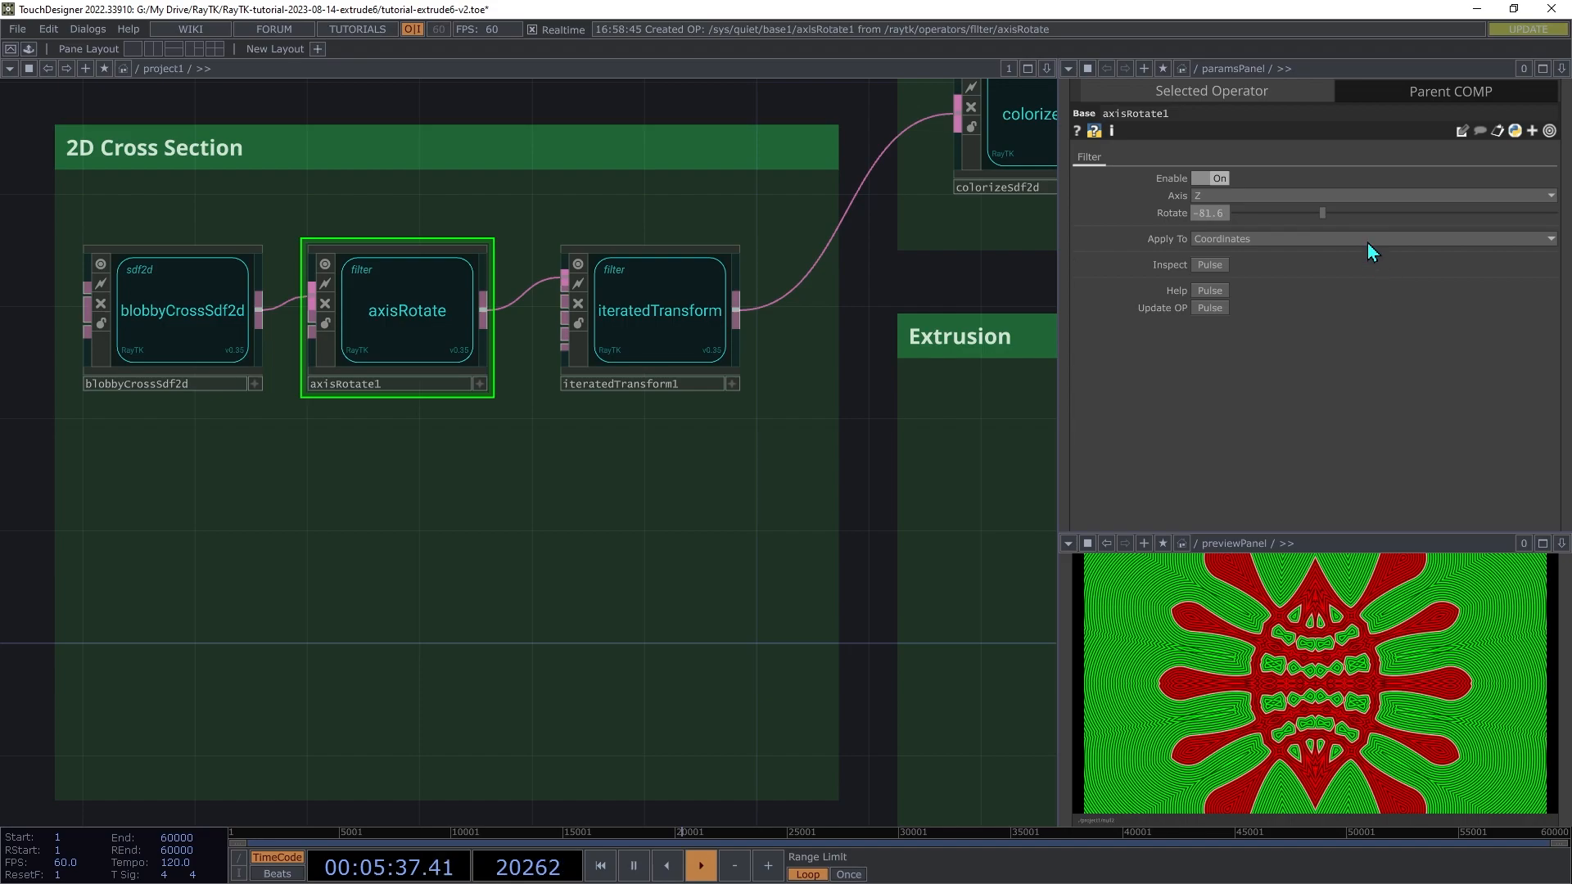
pyautogui.hotkey('ctrl', 'z')
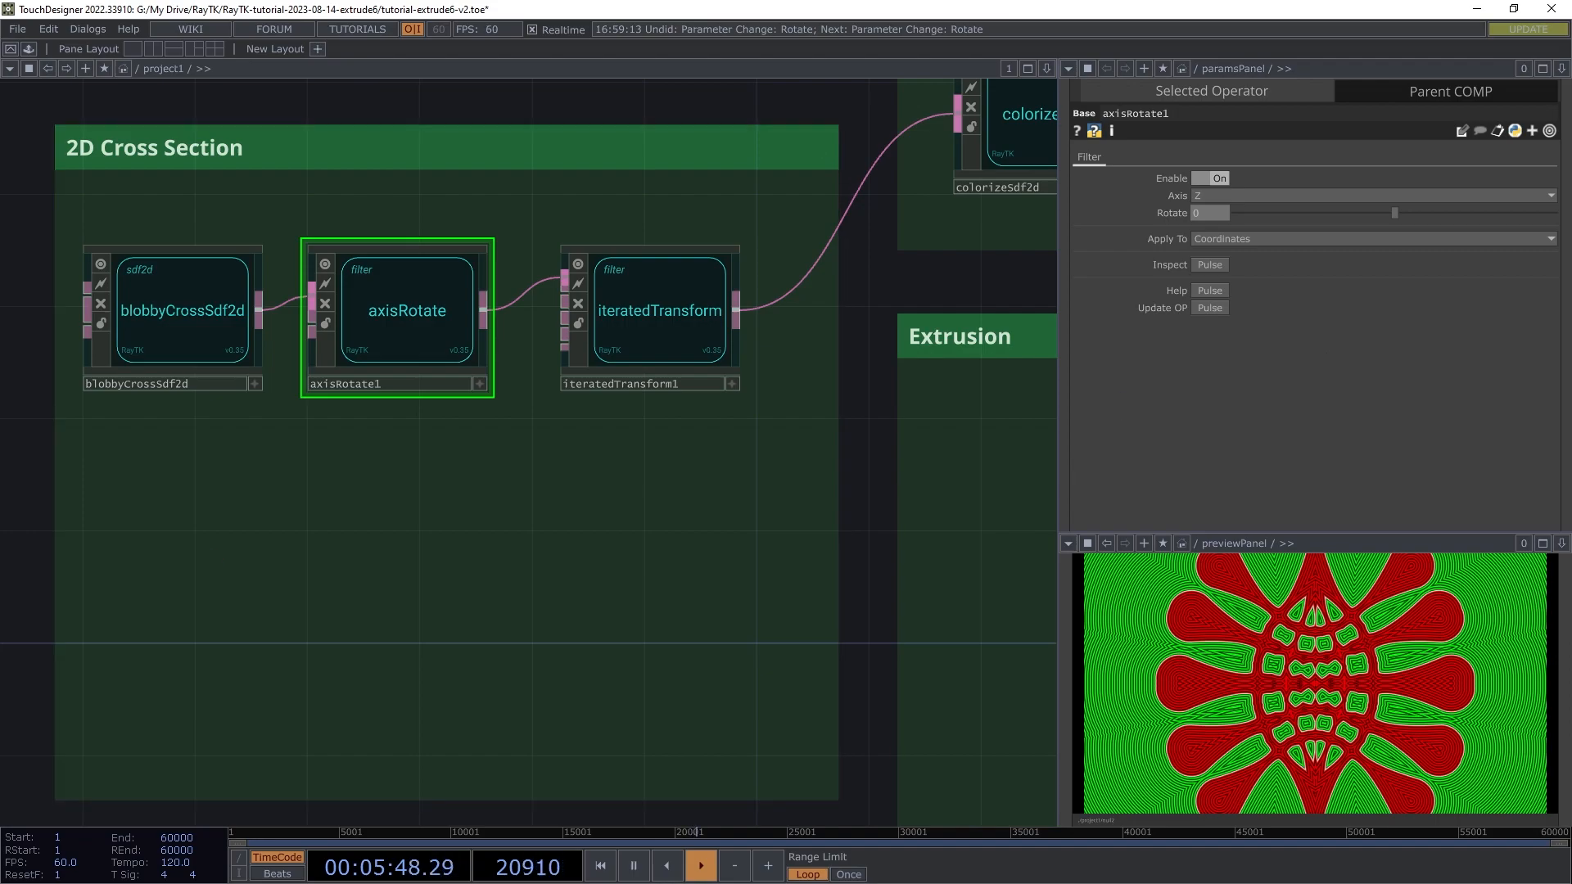
# - Set the Reflect Mode of iteratedTransform to None
pyautogui.click(670, 306)
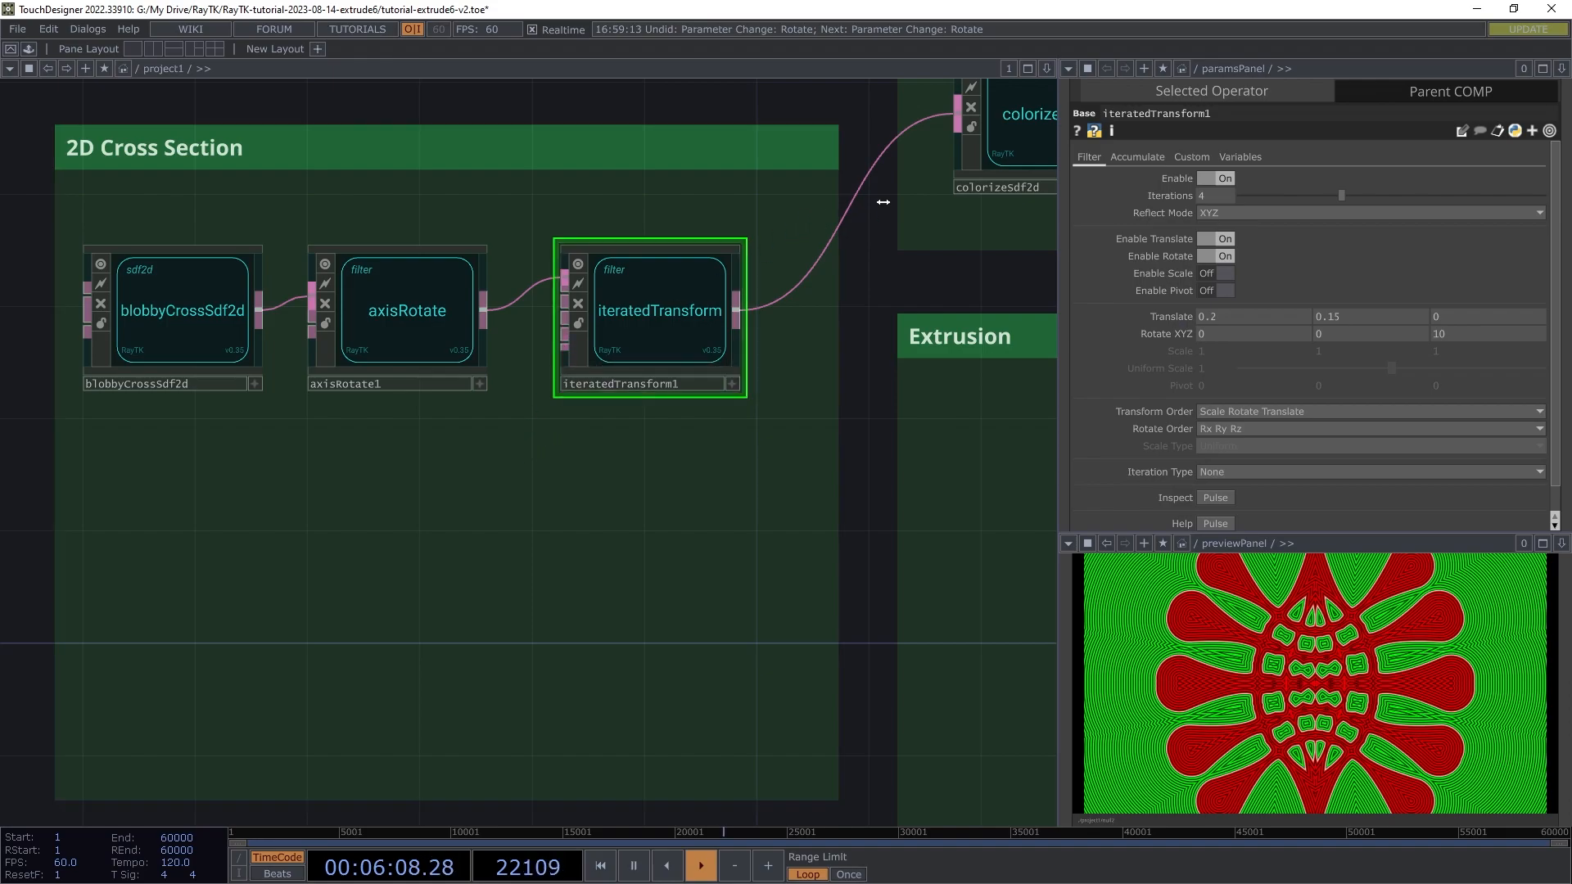
pyautogui.click(1225, 214)
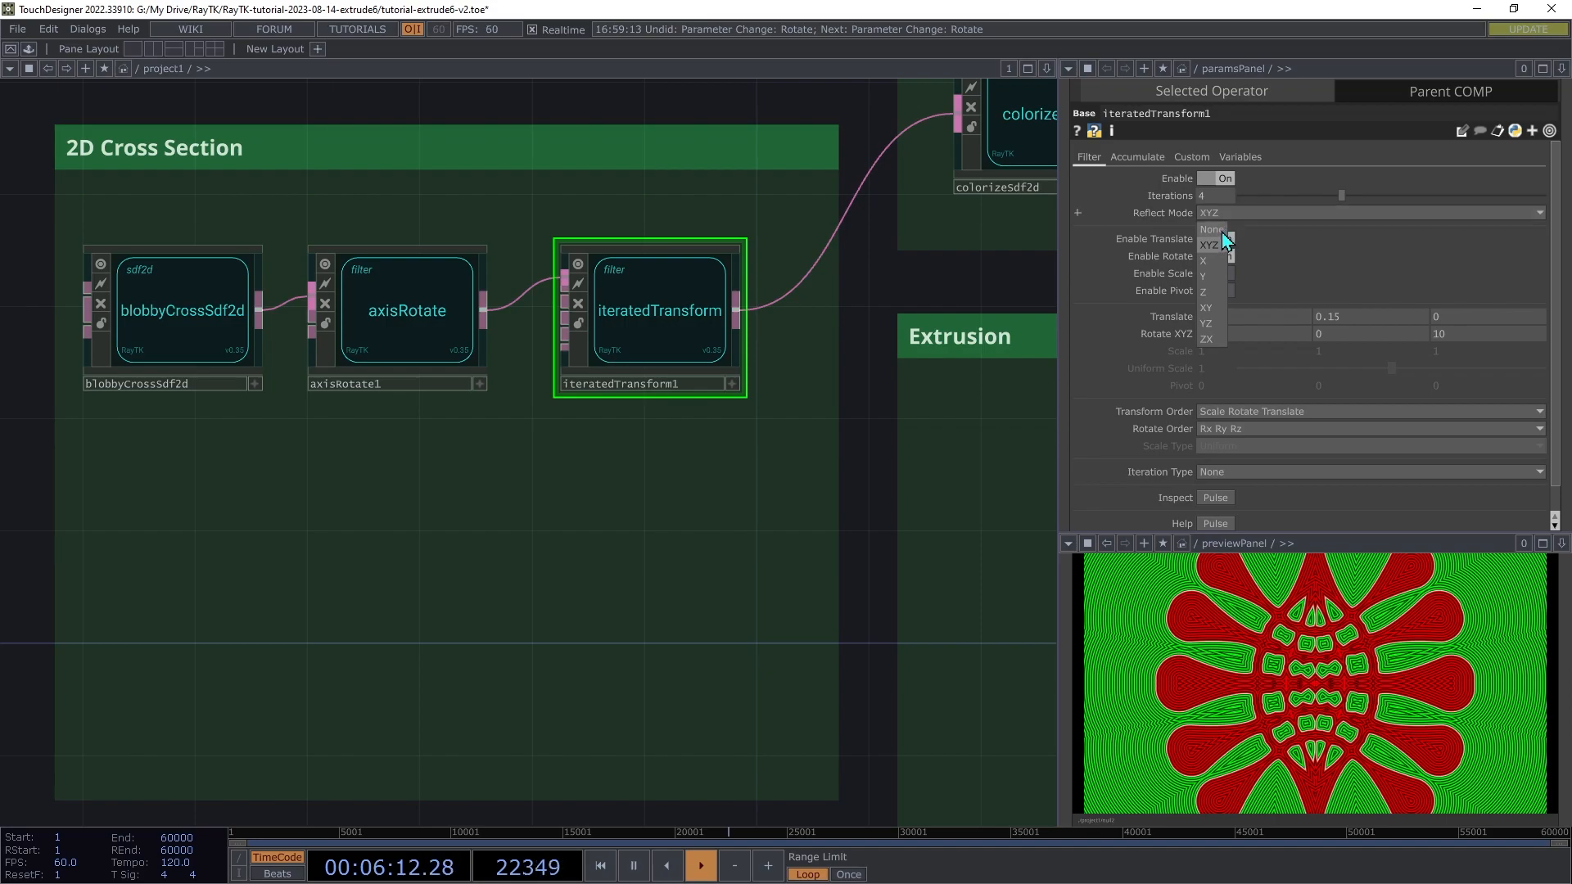
pyautogui.click(1221, 233)
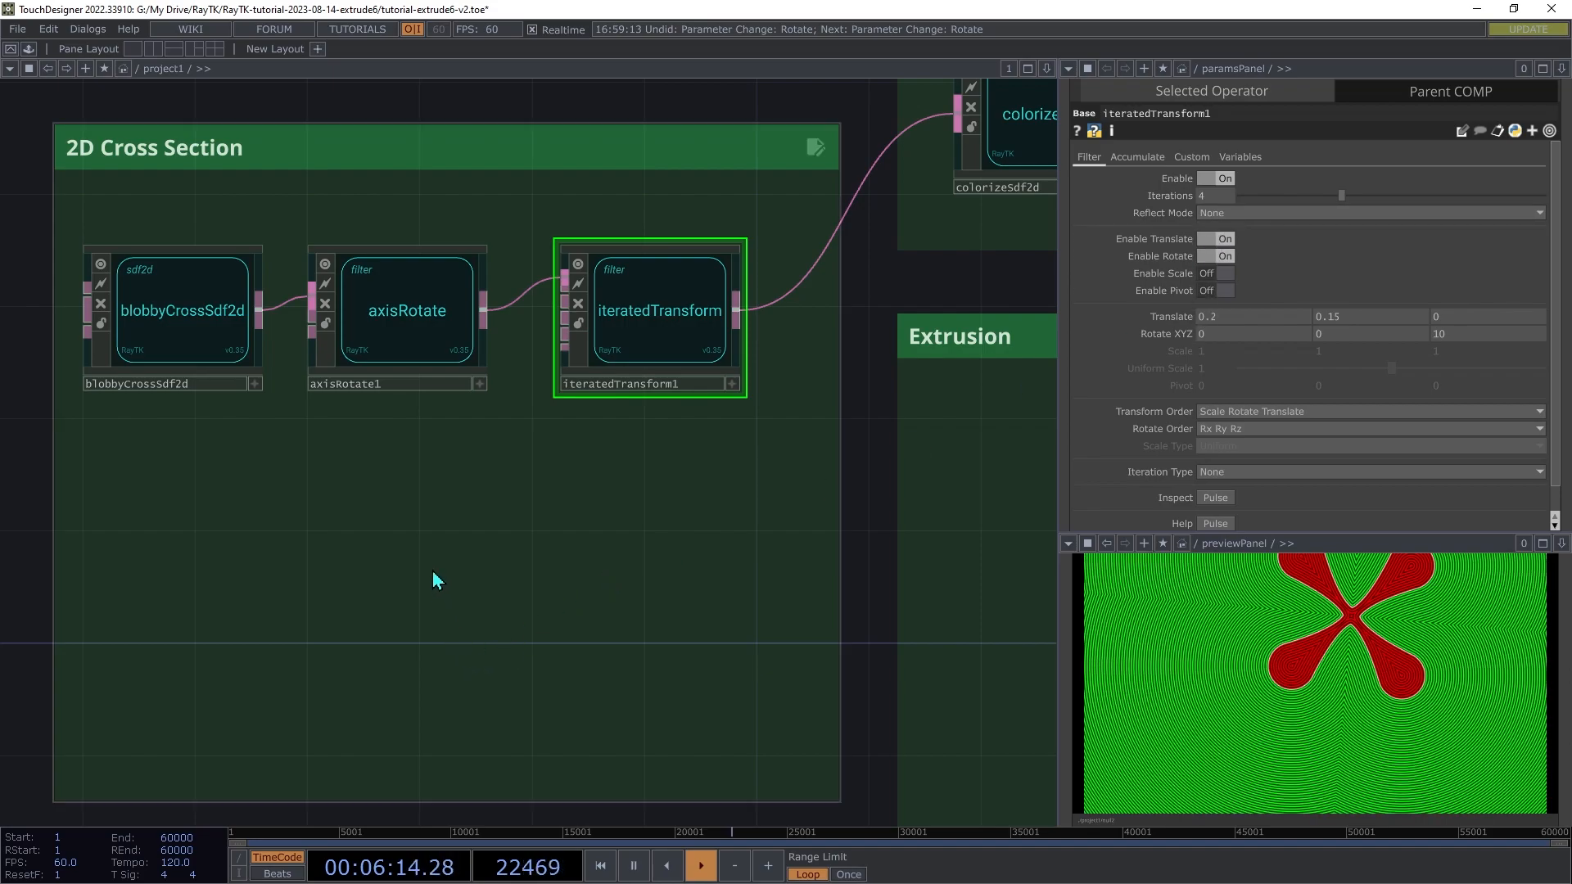
# - Add a positionField operator below blobbyCrossSdf2d in the 2D Cross Section area
pyautogui.hotkey('alt', 'r')
pyautogui.write('pos')
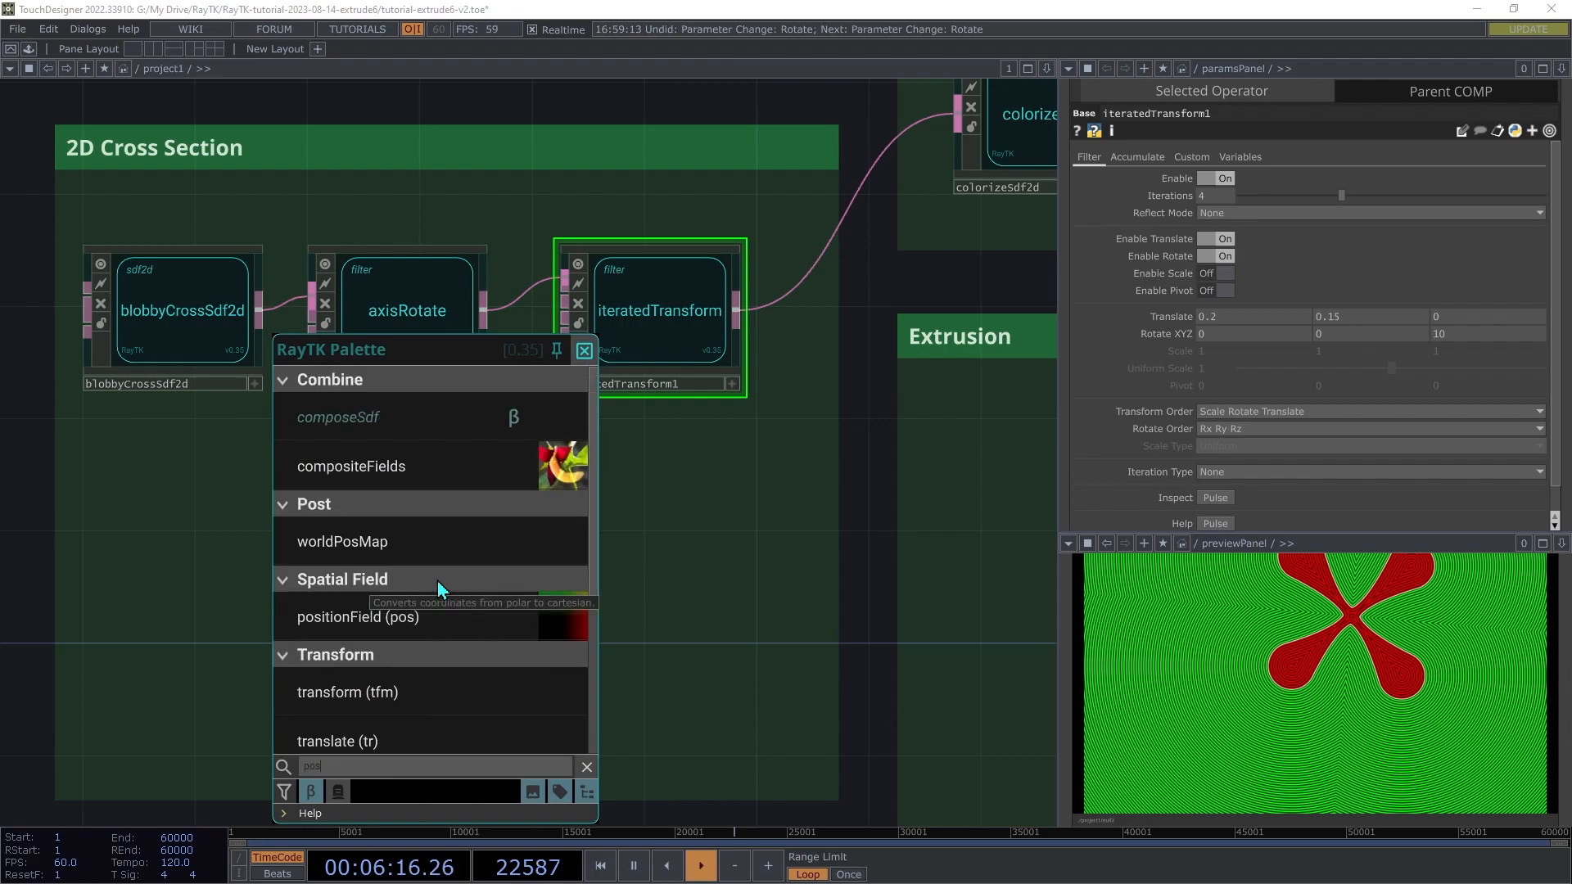
pyautogui.click(406, 616)
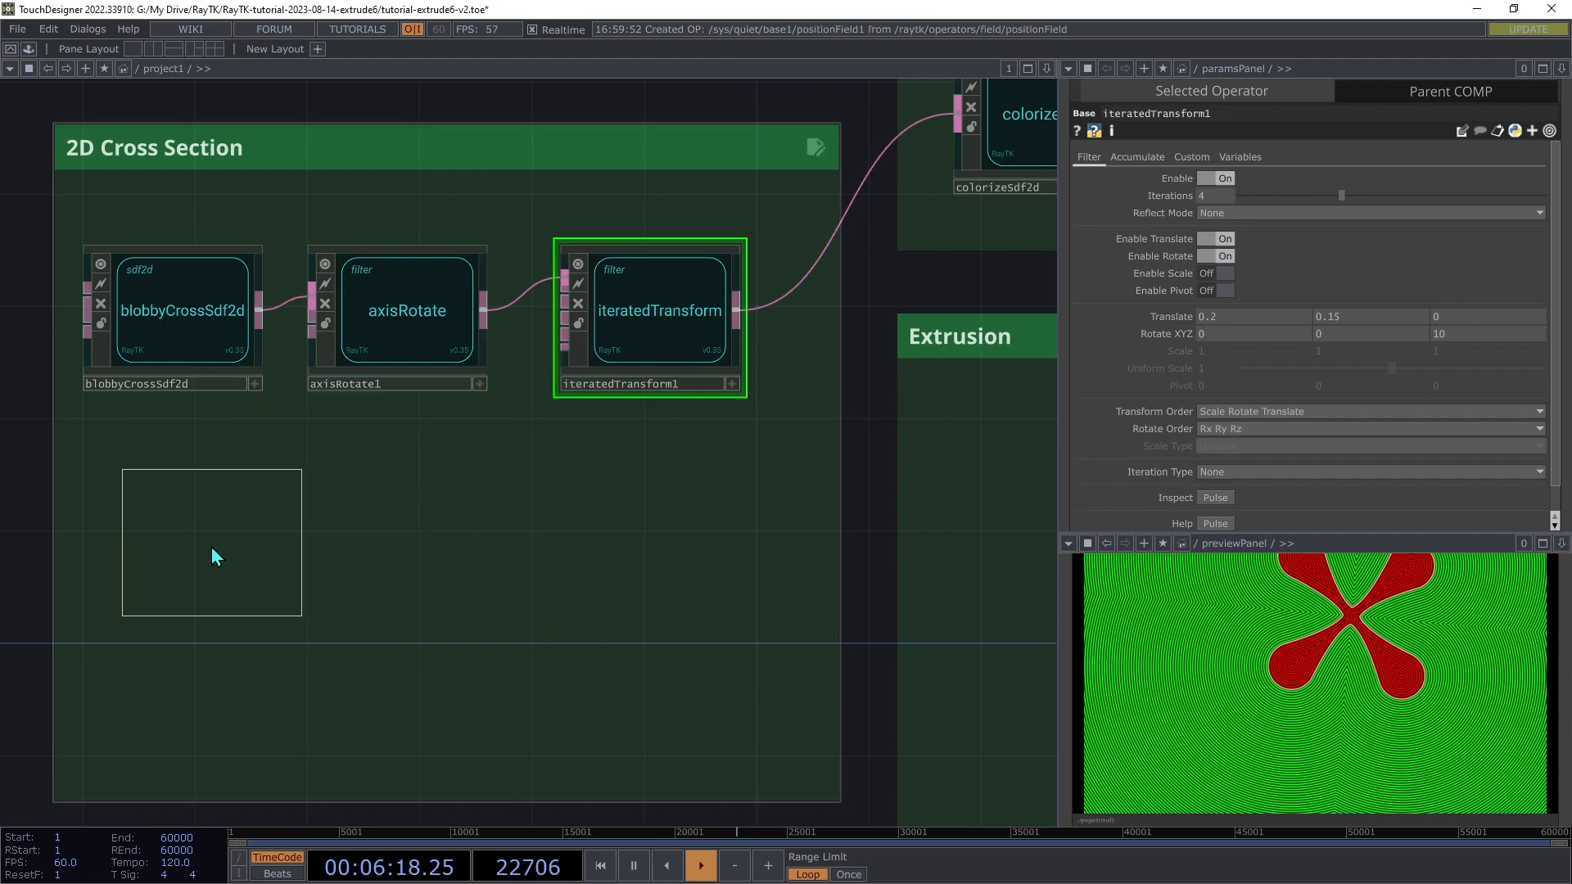
pyautogui.click(210, 553)
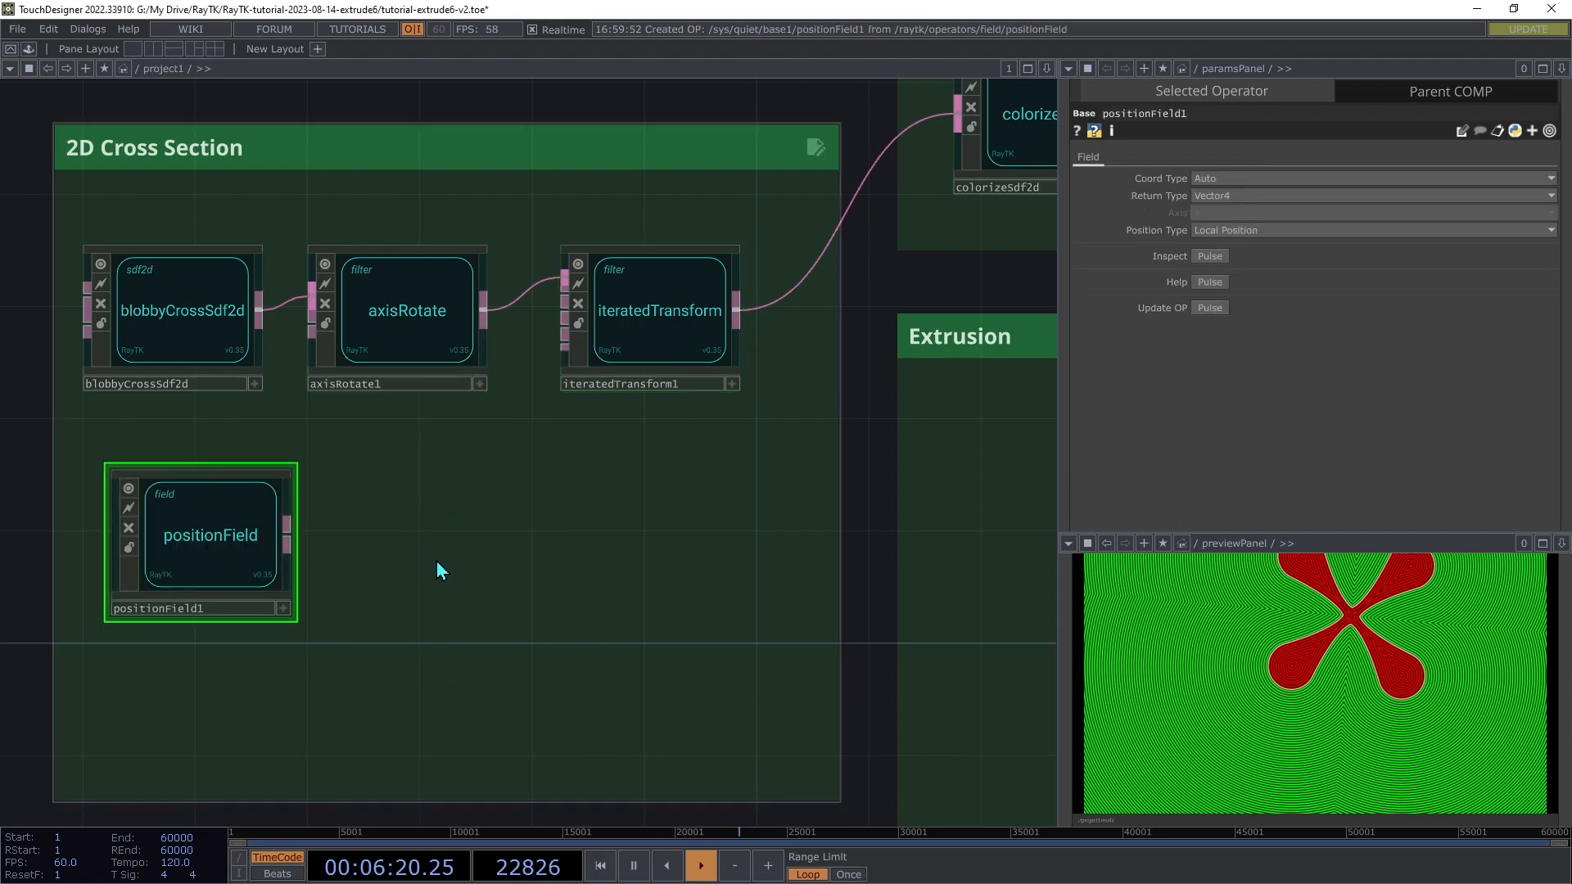
# - Add a moduloPolar operator fed by positionField and connect its output to the iteratedTransform's Custom Transform Field input
pyautogui.hotkey('alt', 'r')
pyautogui.write('modulop')
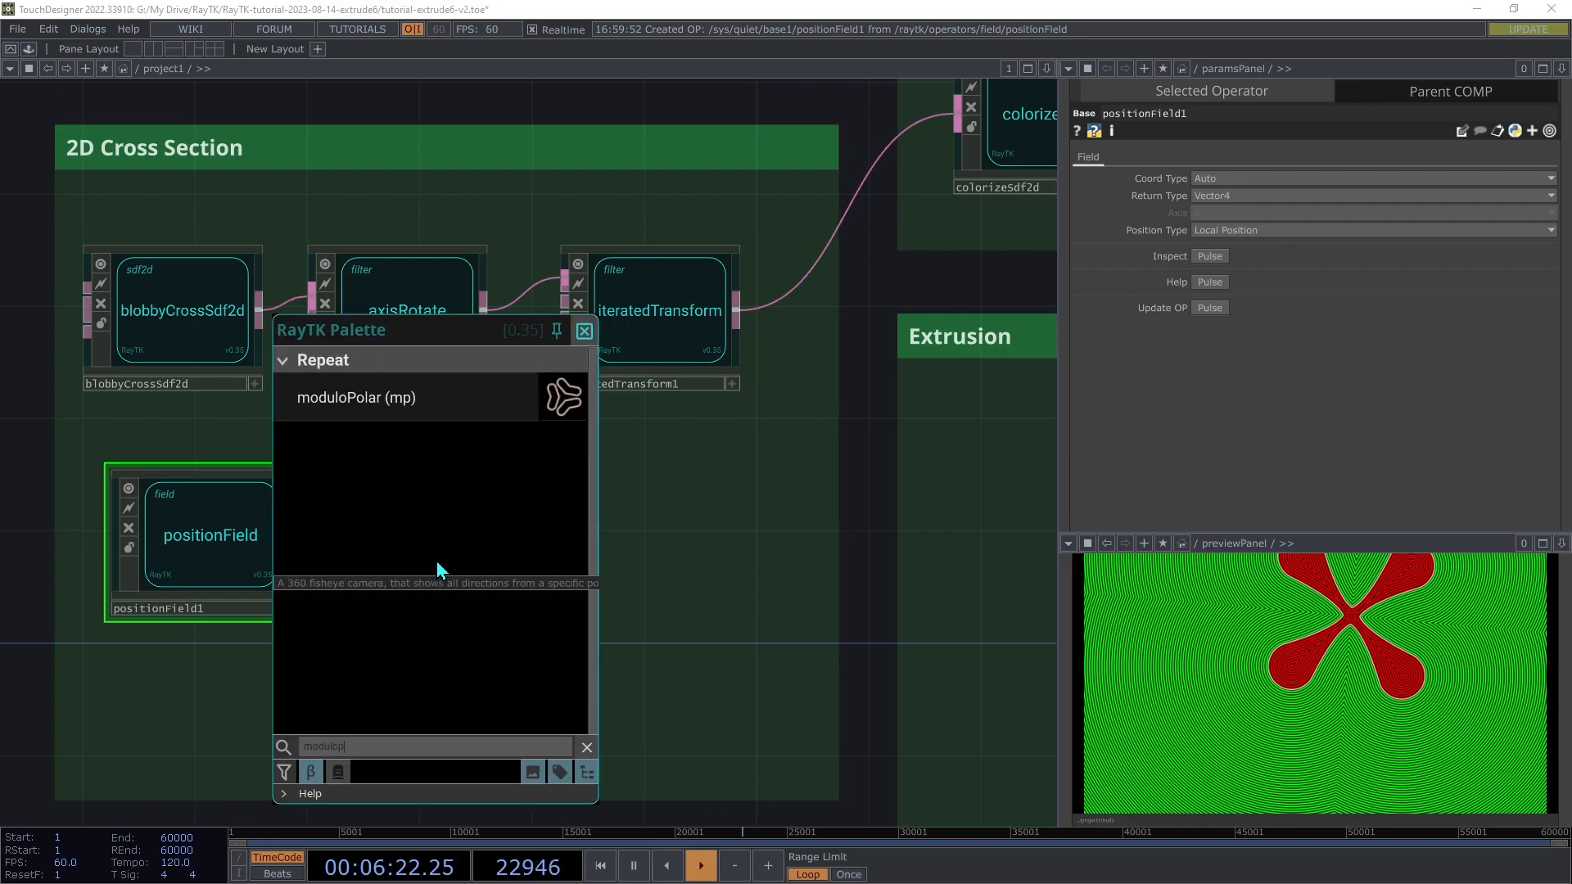
pyautogui.click(439, 397)
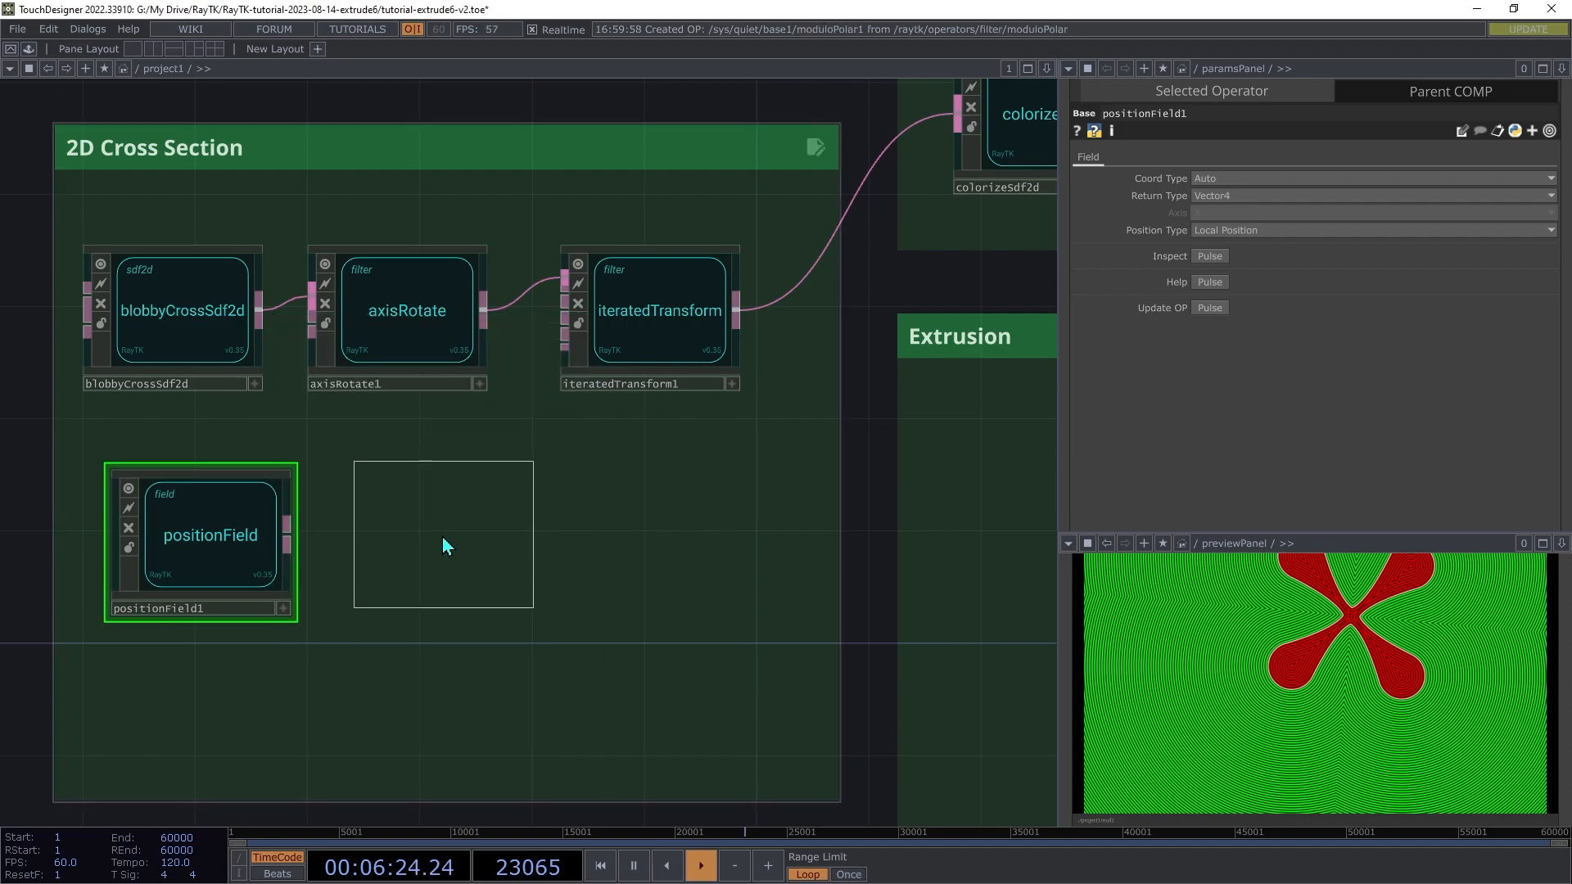
pyautogui.click(426, 556)
pyautogui.moveTo(341, 511); pyautogui.dragTo(287, 530)
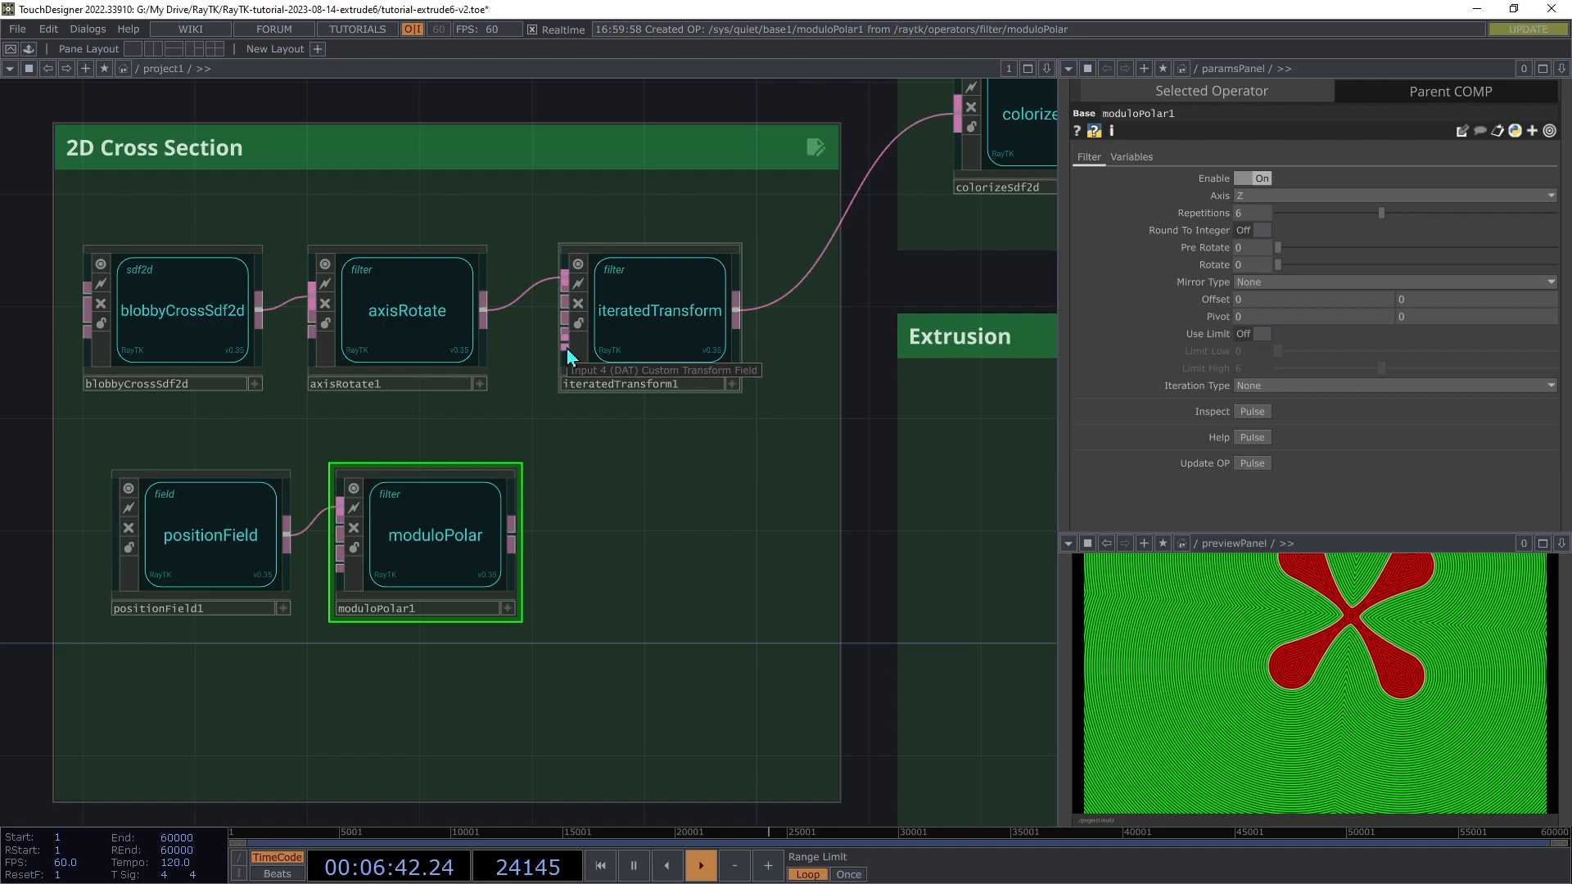
pyautogui.moveTo(568, 354); pyautogui.dragTo(546, 570)
pyautogui.click(542, 569)
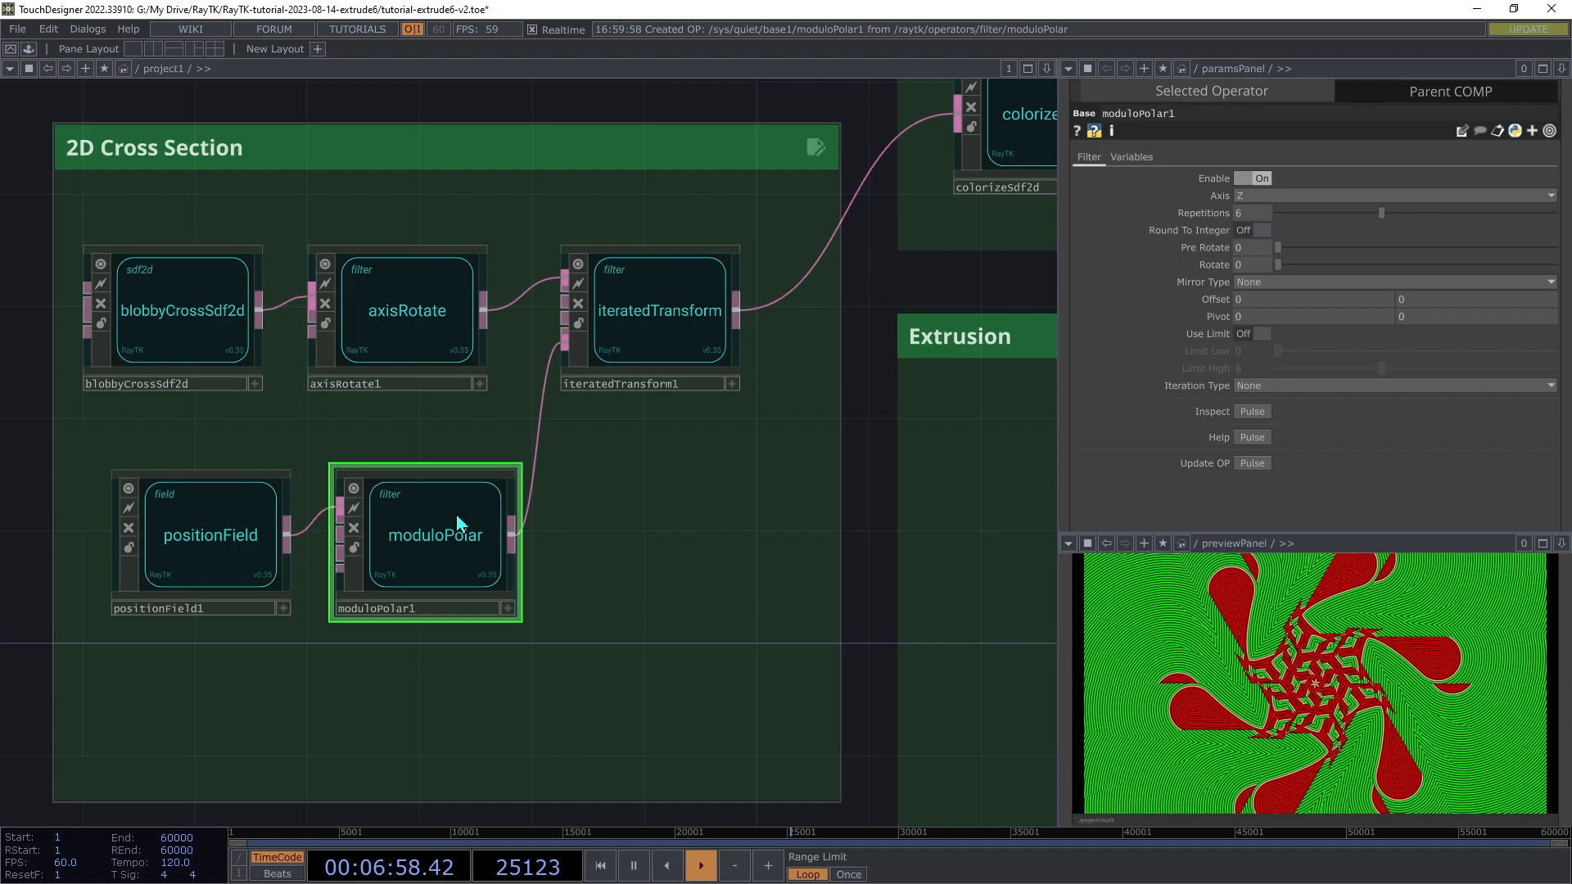
# - Set the moduloPolar's Mirror Type to Mirror and its Rotate to 30
pyautogui.click(1264, 285)
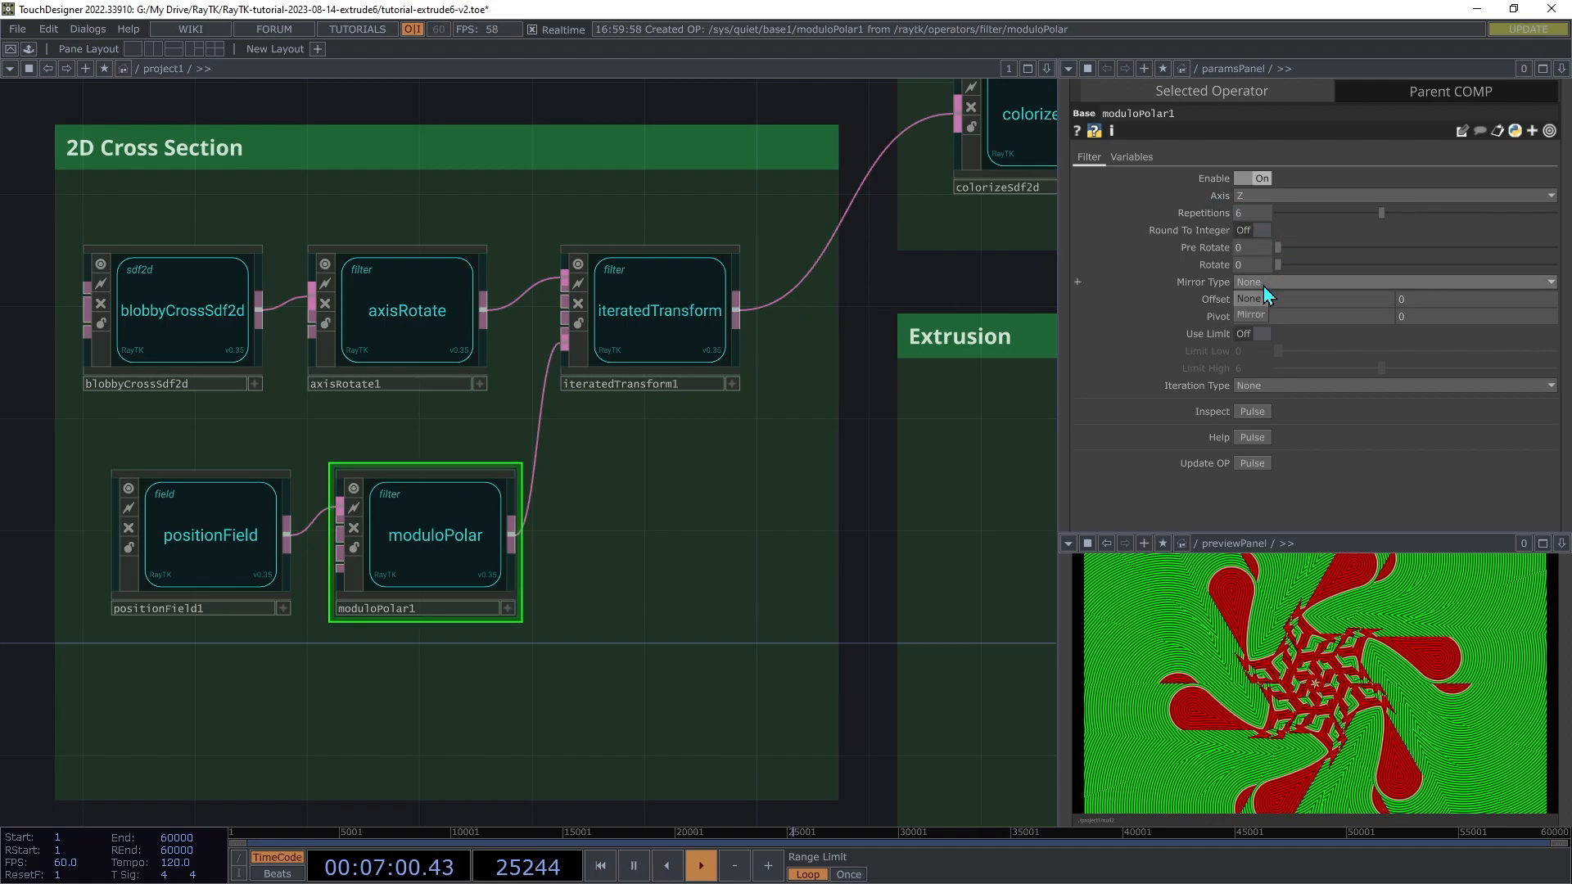
pyautogui.click(1255, 320)
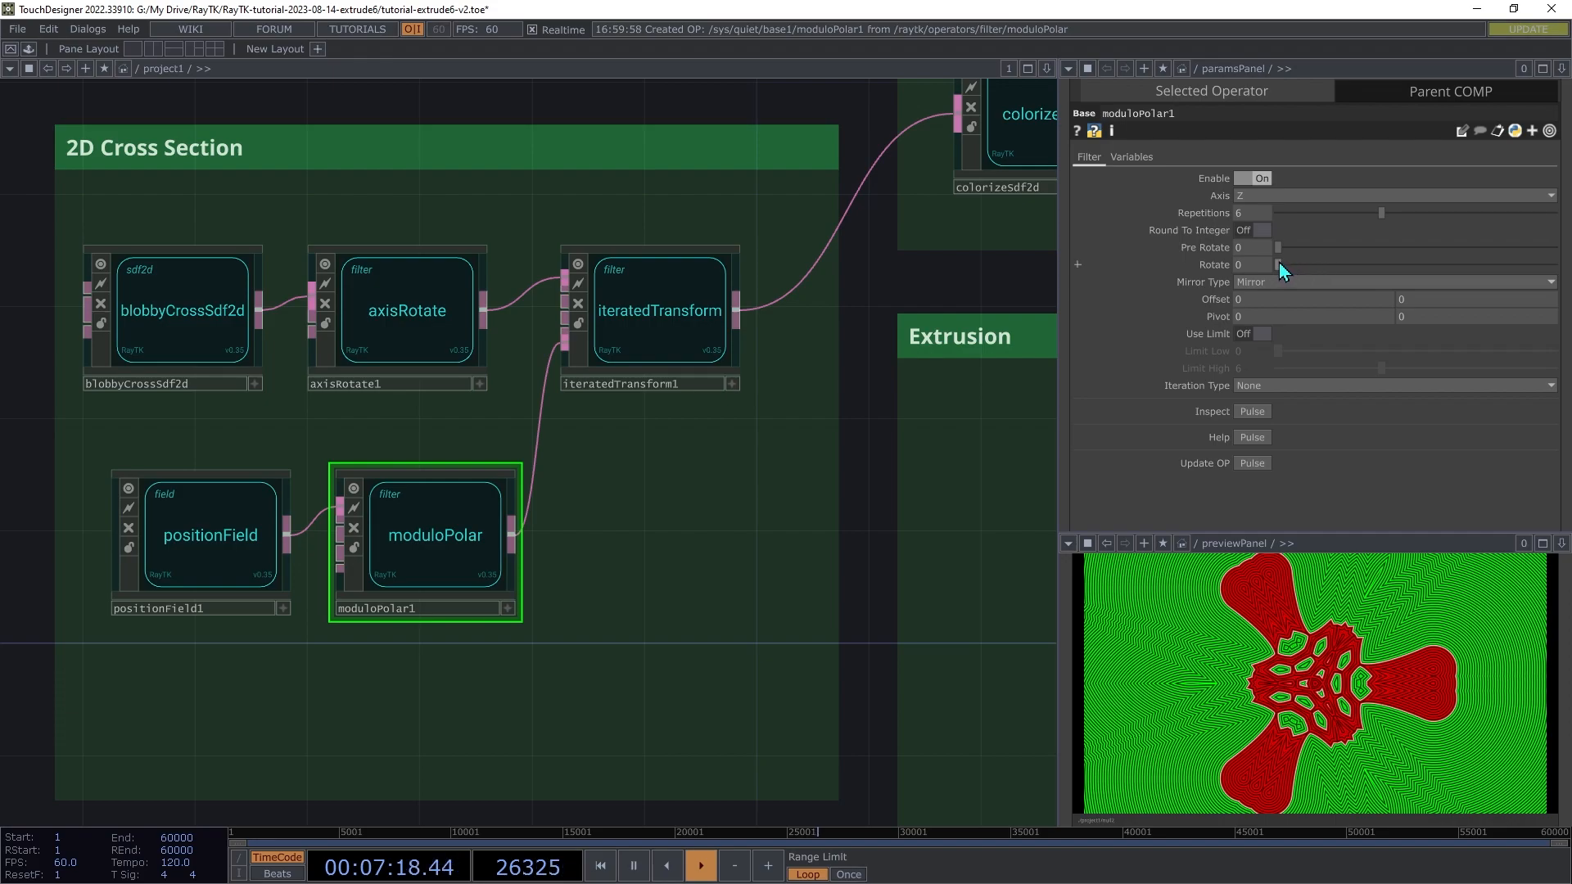
pyautogui.moveTo(1281, 263); pyautogui.dragTo(1301, 268)
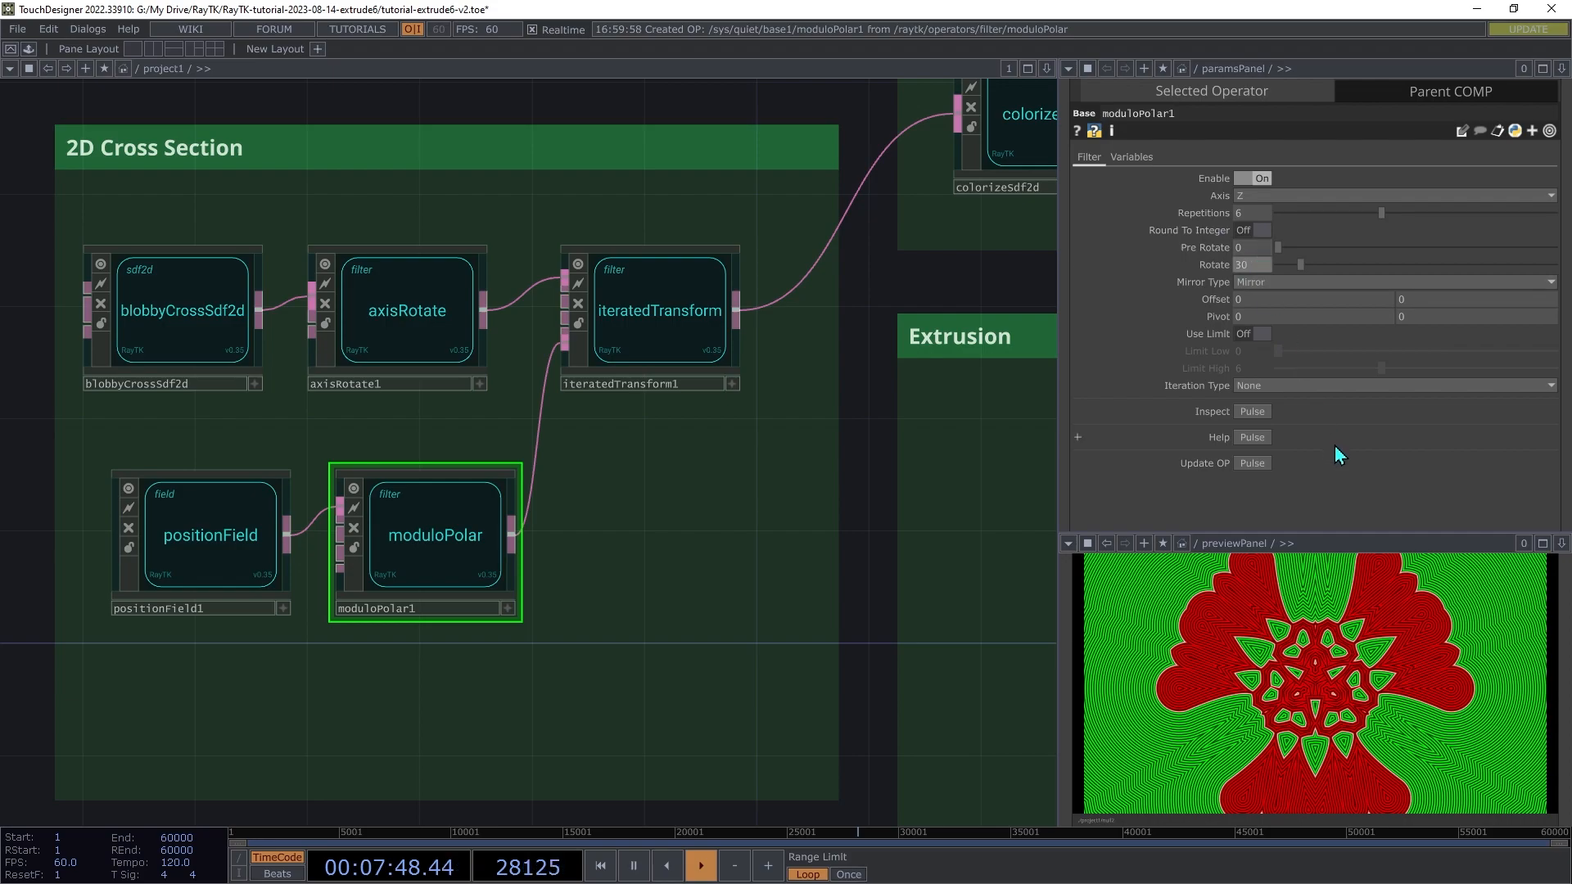
# - Drive the moduloPolar's Rotate parameter with the expression 360 / me.par.Repetitions / 2
pyautogui.click(1208, 267)
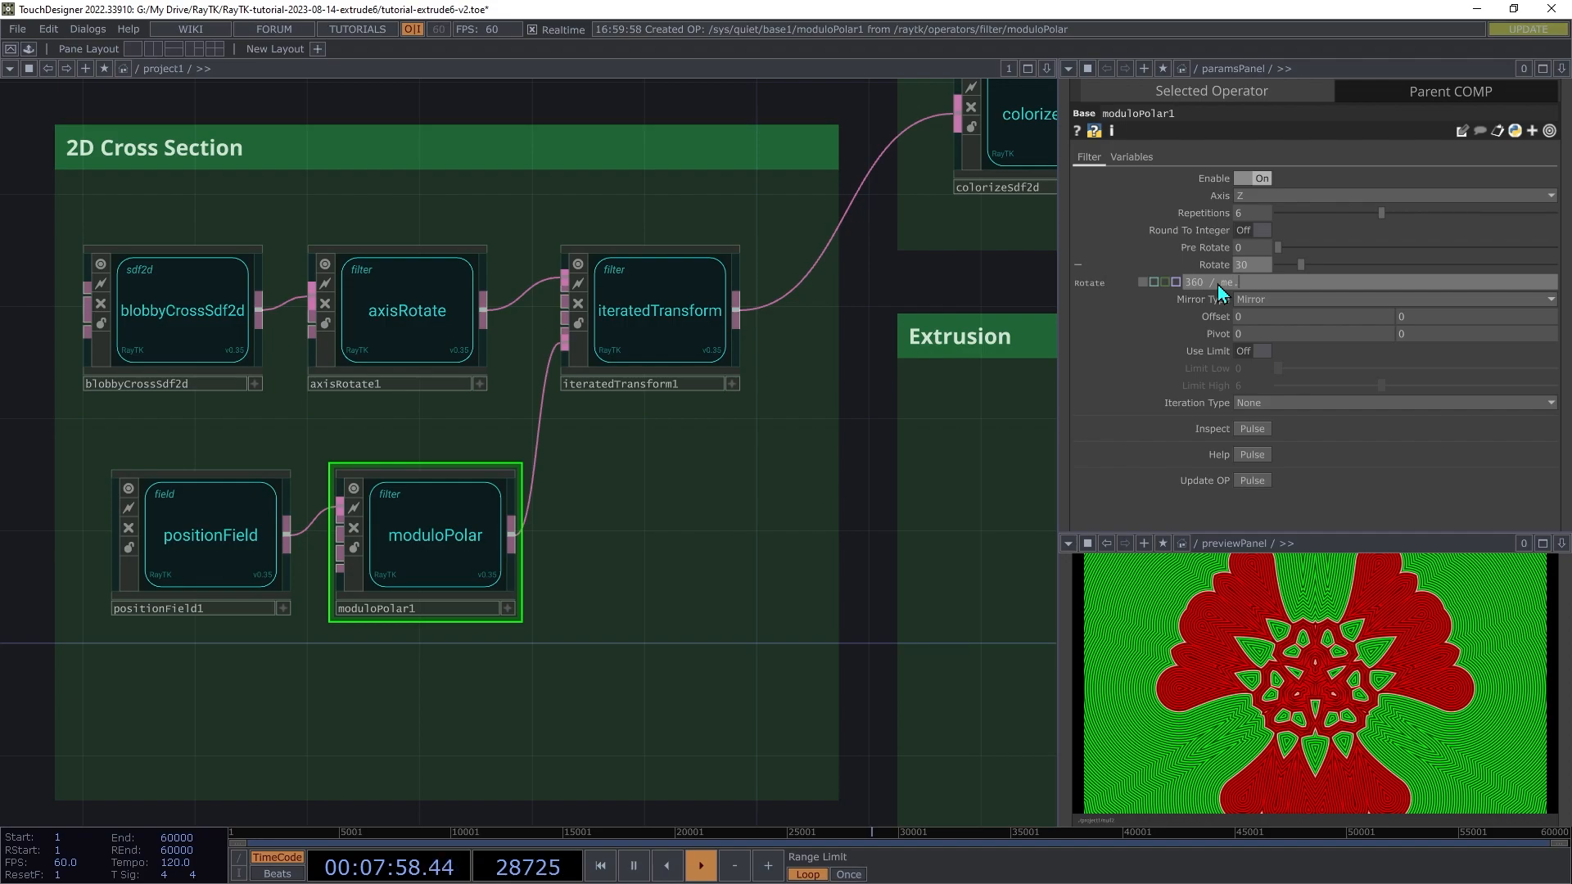
pyautogui.write('360 / me.par.Repetitions / 2')
pyautogui.press('Return')
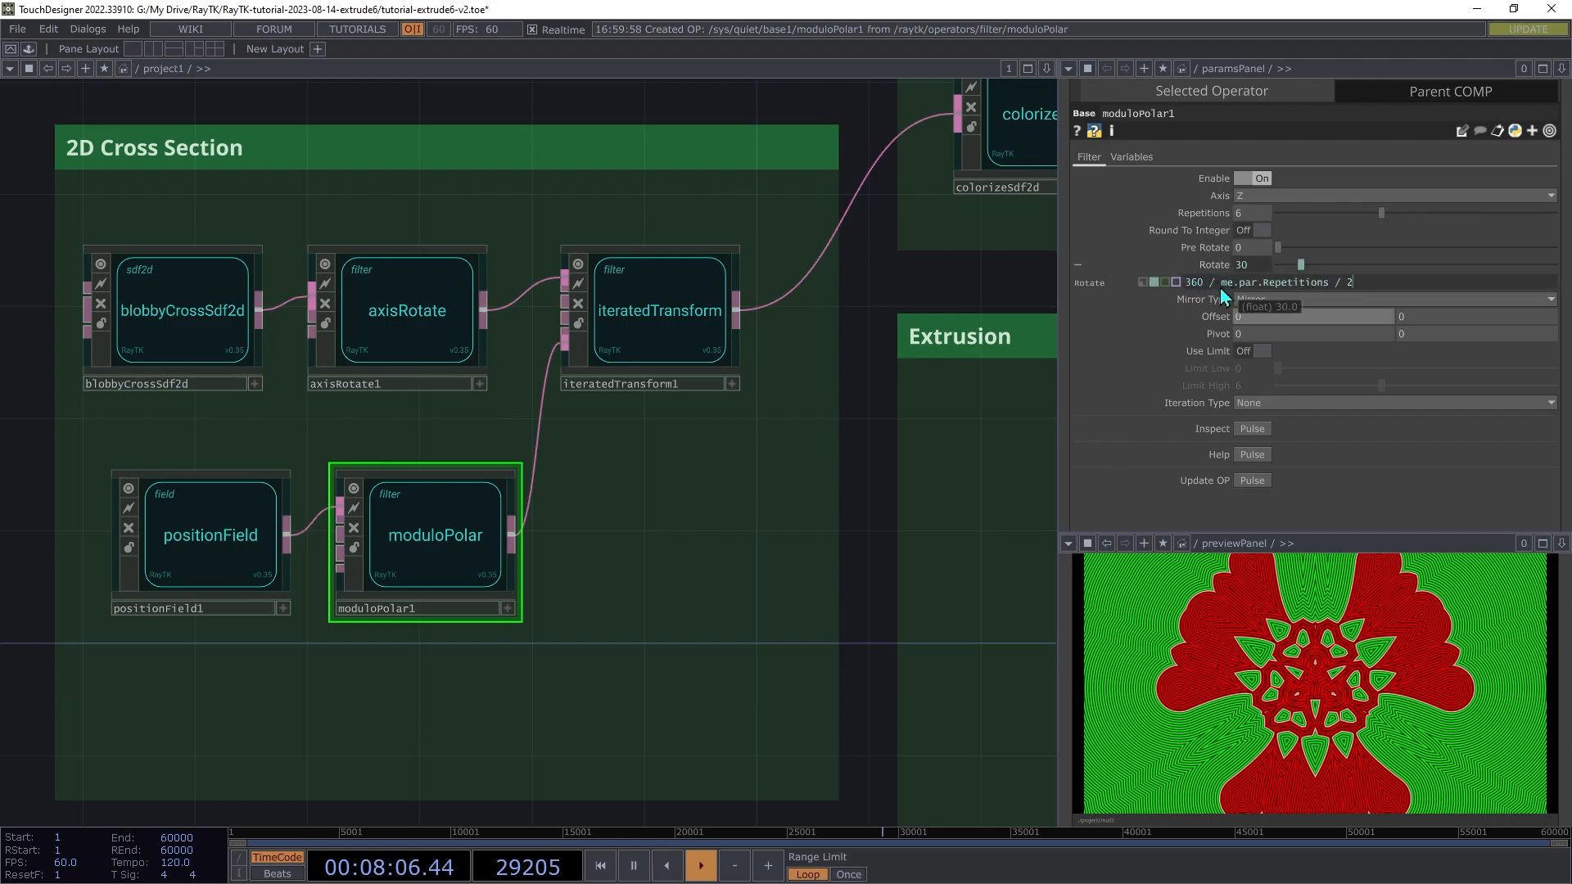
# - Try the moduloPolar with 8, 12 and 5 repetitions
pyautogui.moveTo(1327, 289)
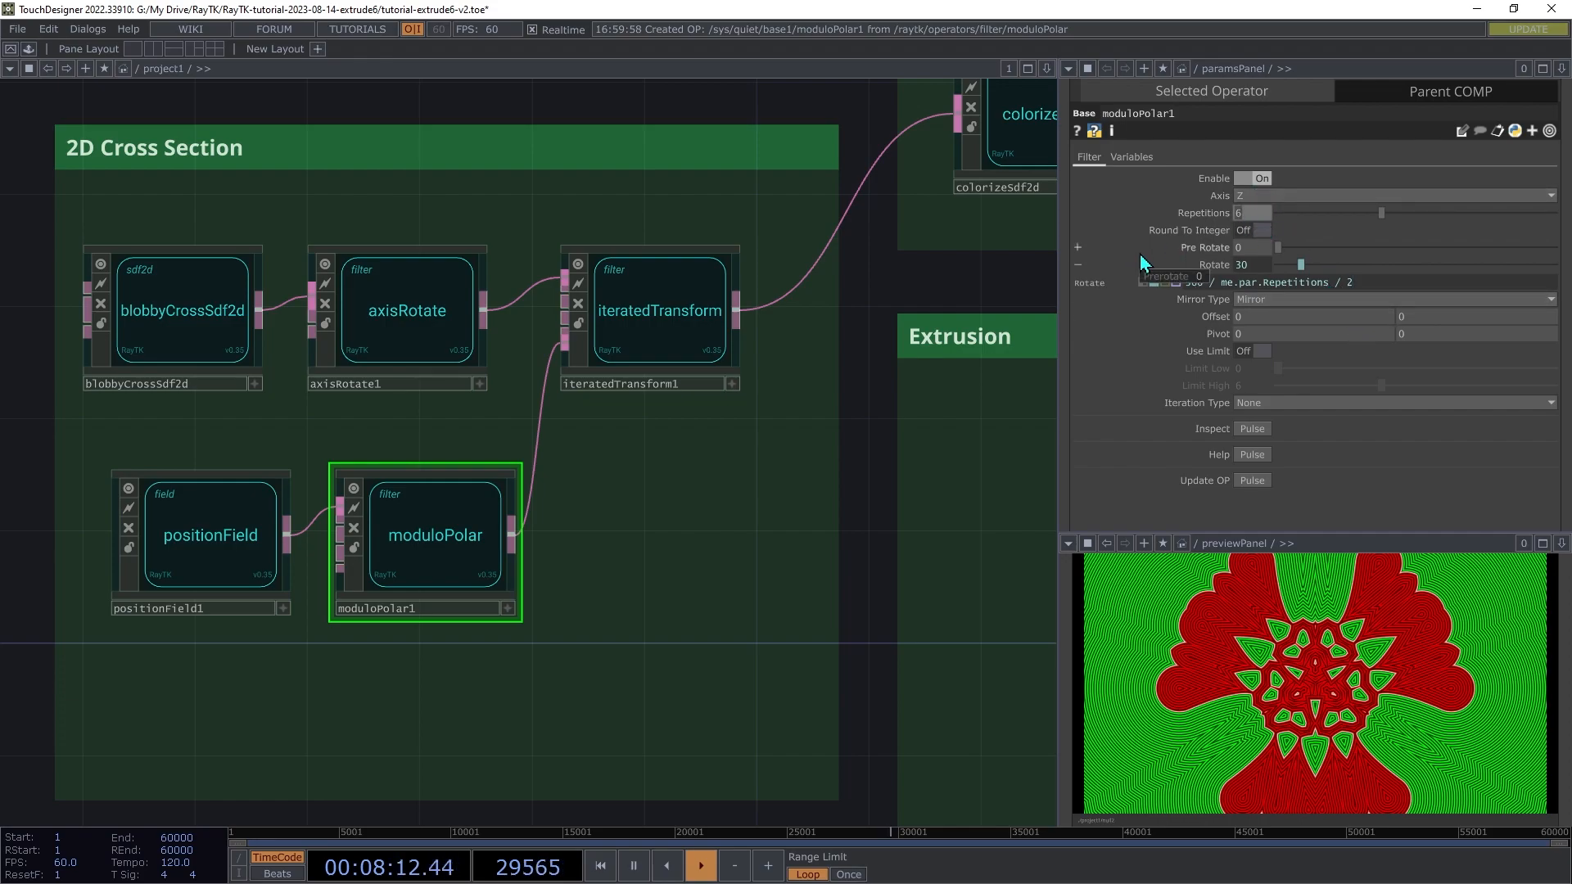
pyautogui.write('8')
pyautogui.press('Tab')
pyautogui.hotkey('shift', 'Tab')
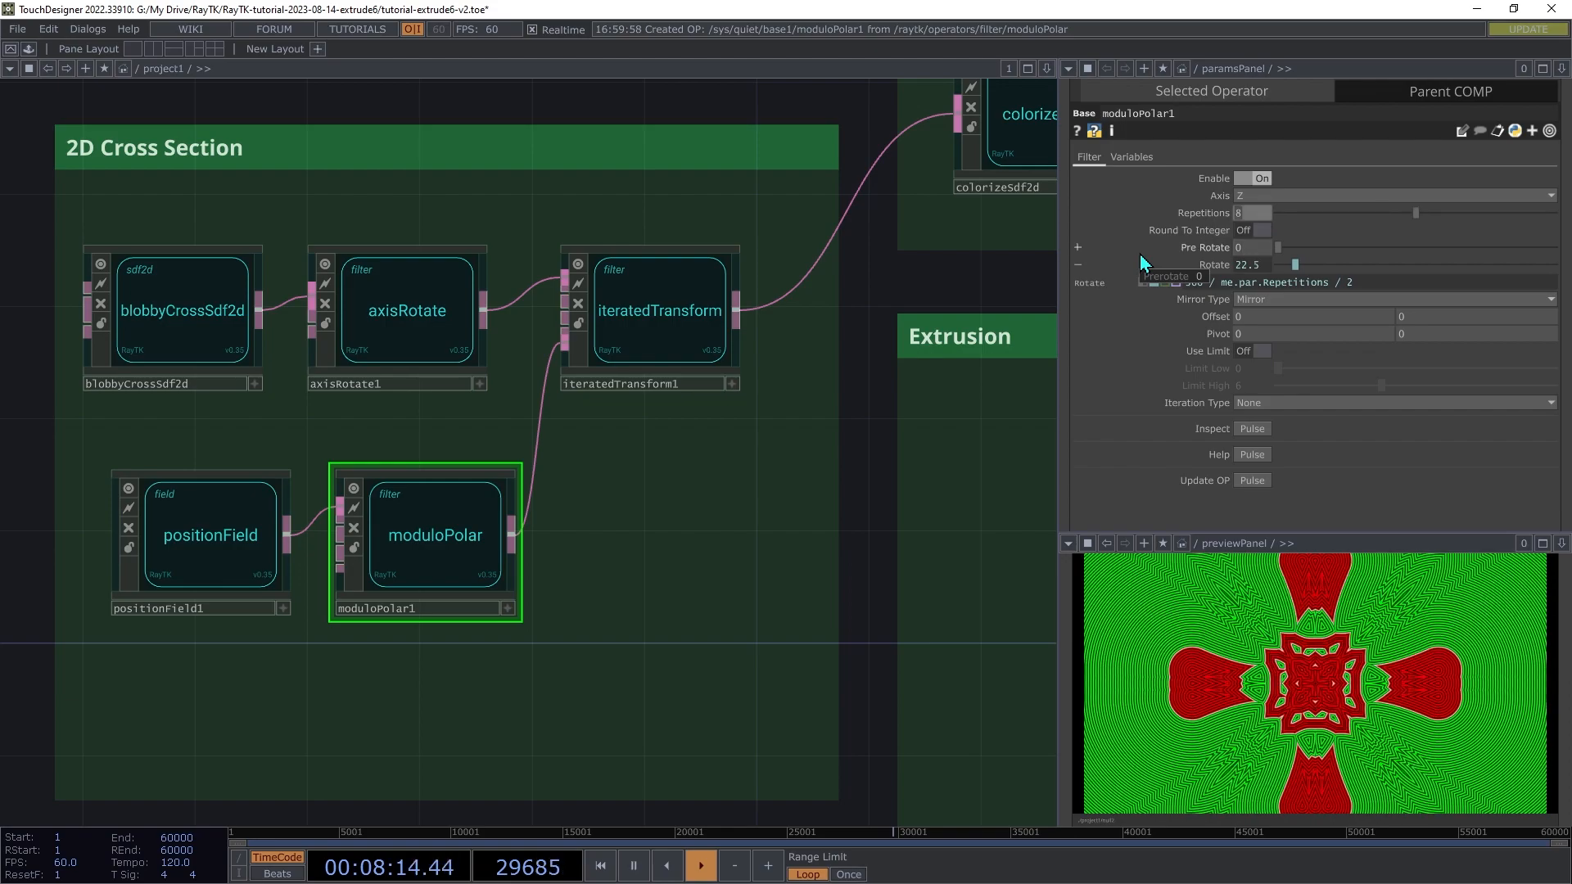
pyautogui.write('12')
pyautogui.press('Tab')
pyautogui.hotkey('shift', 'Tab')
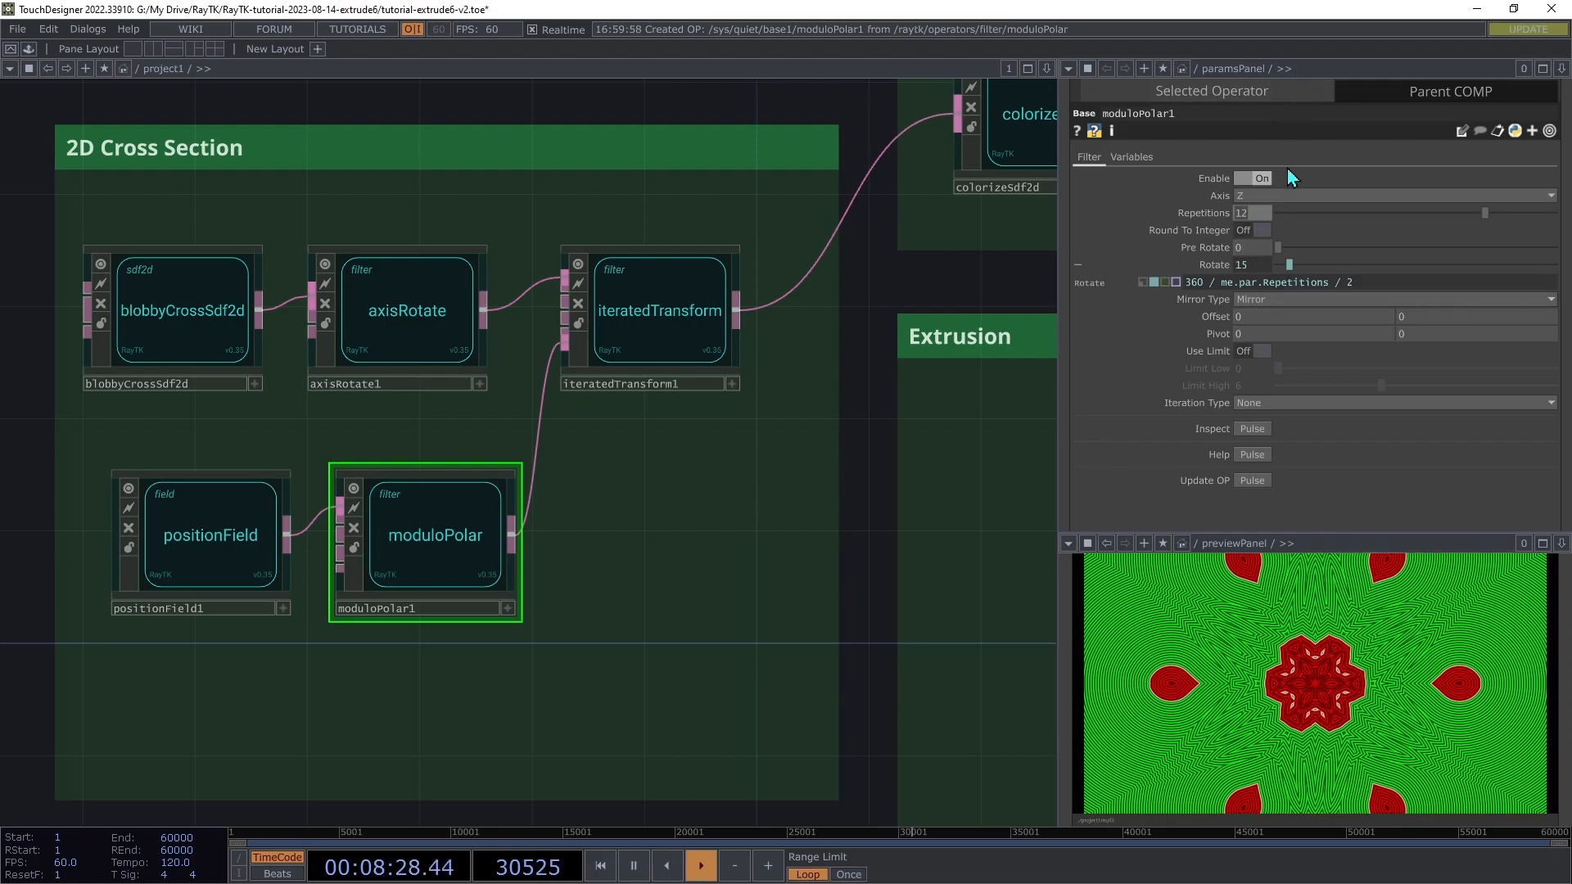
pyautogui.write('5')
pyautogui.press('Tab')
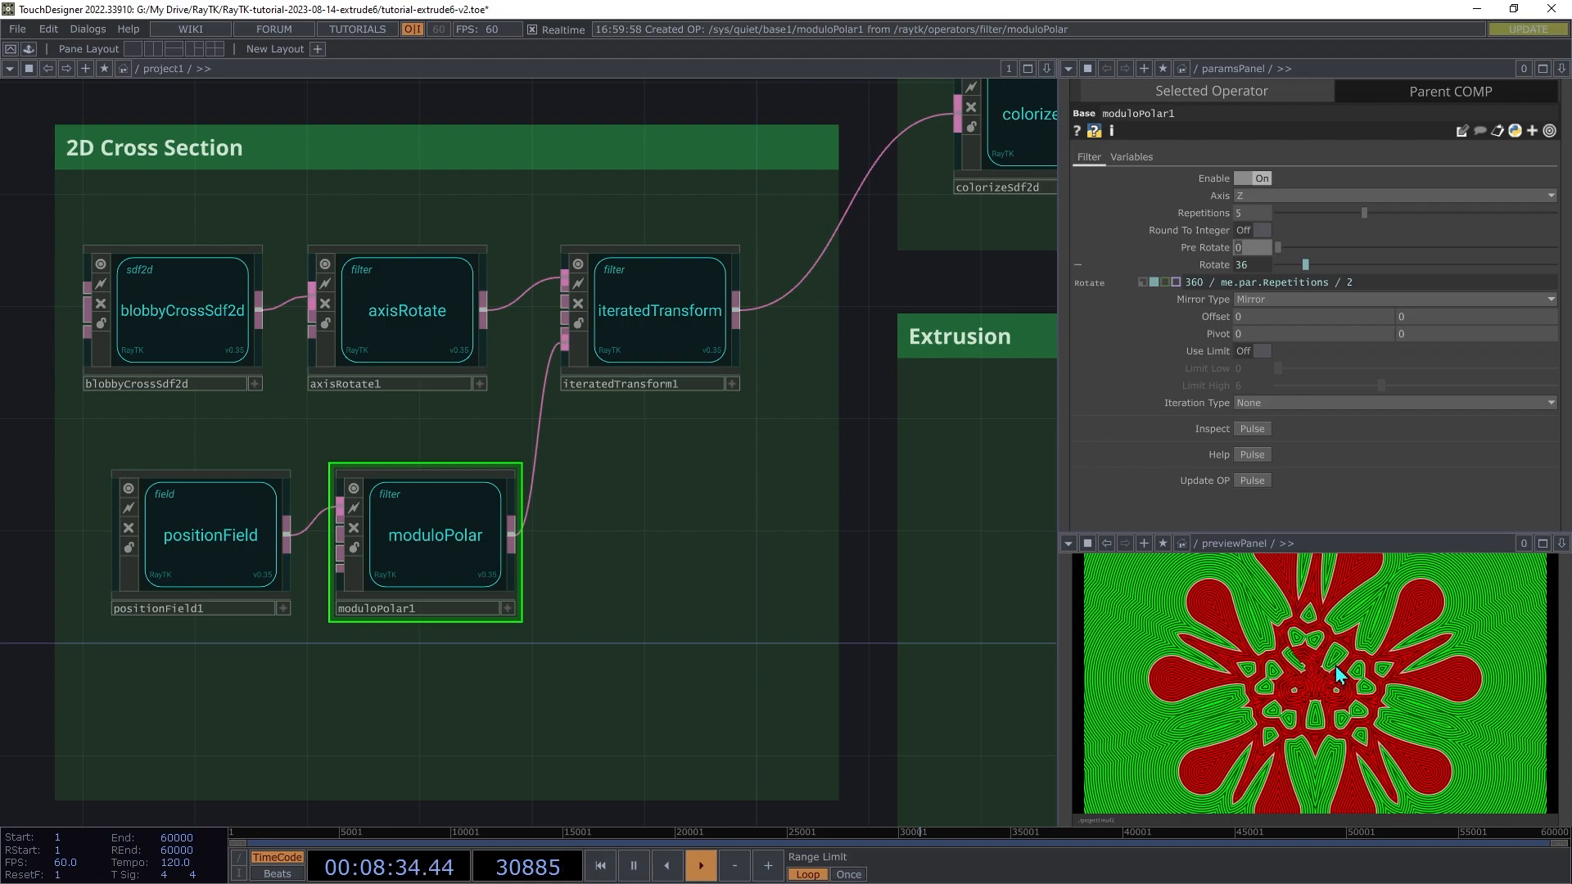
# - Set the moduloPolar's Repetitions to 12
pyautogui.click(1243, 213)
pyautogui.write('12')
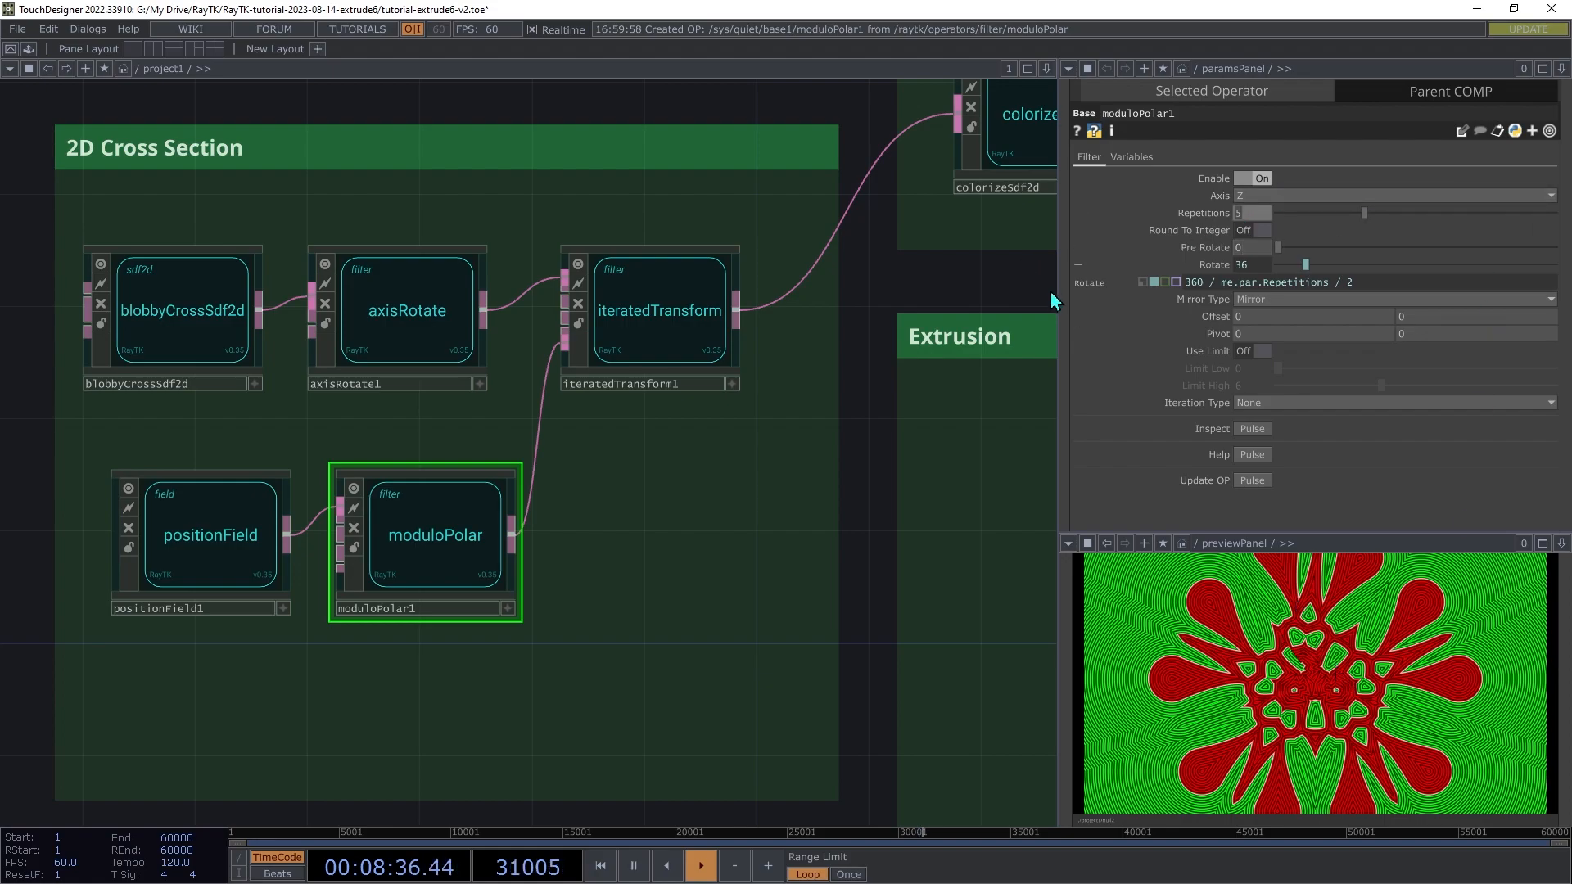
pyautogui.press('Return')
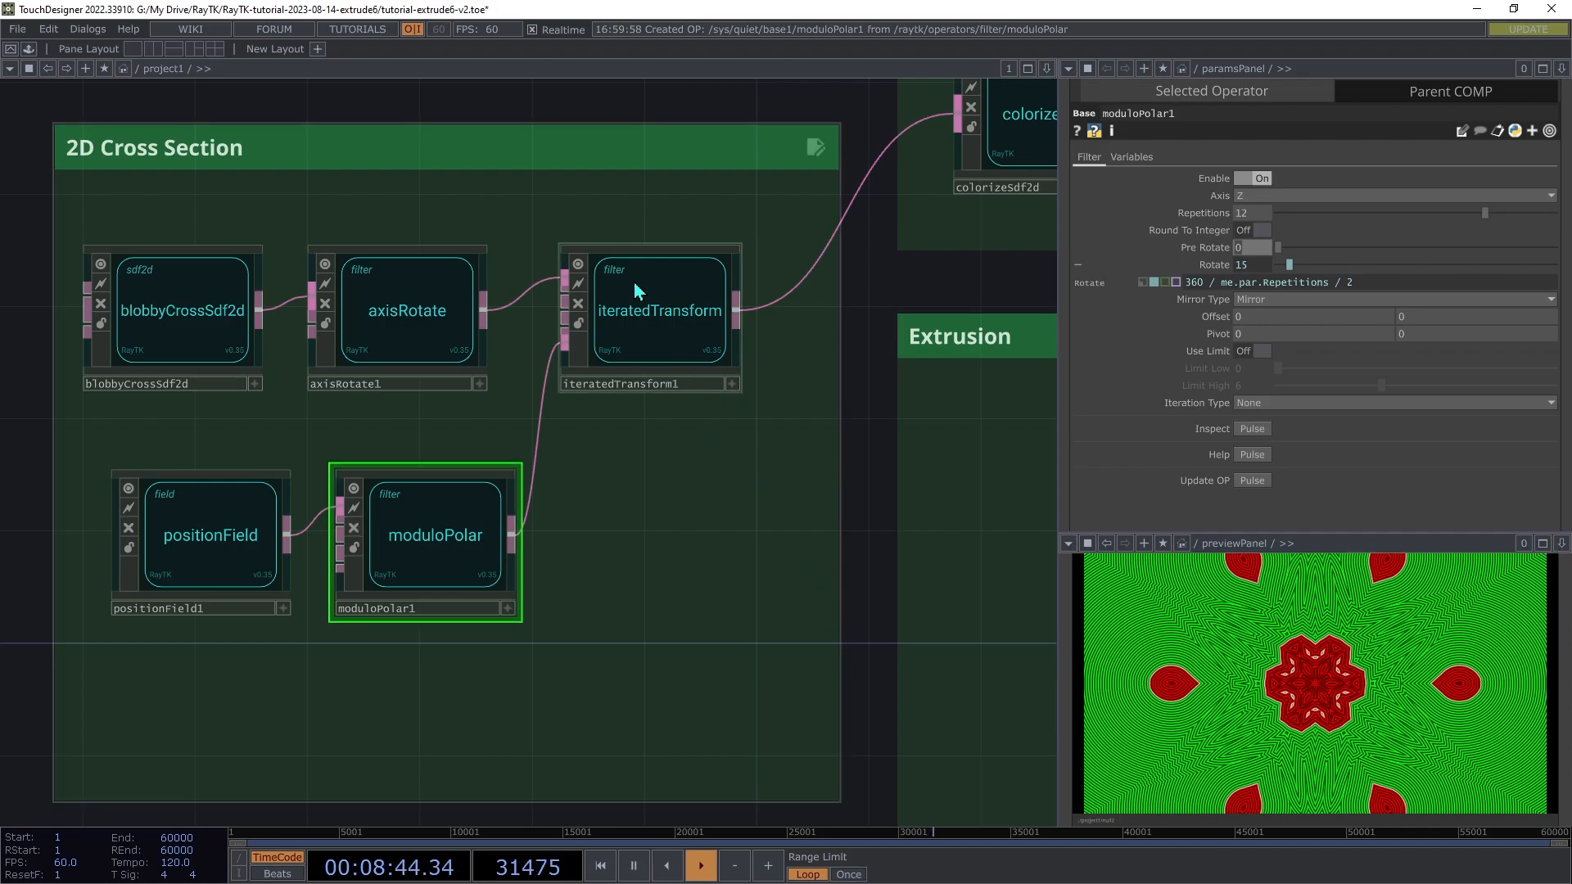
# - Select the iteratedTransform operator and show the output of the Renderer area in the preview panel
pyautogui.click(641, 309)
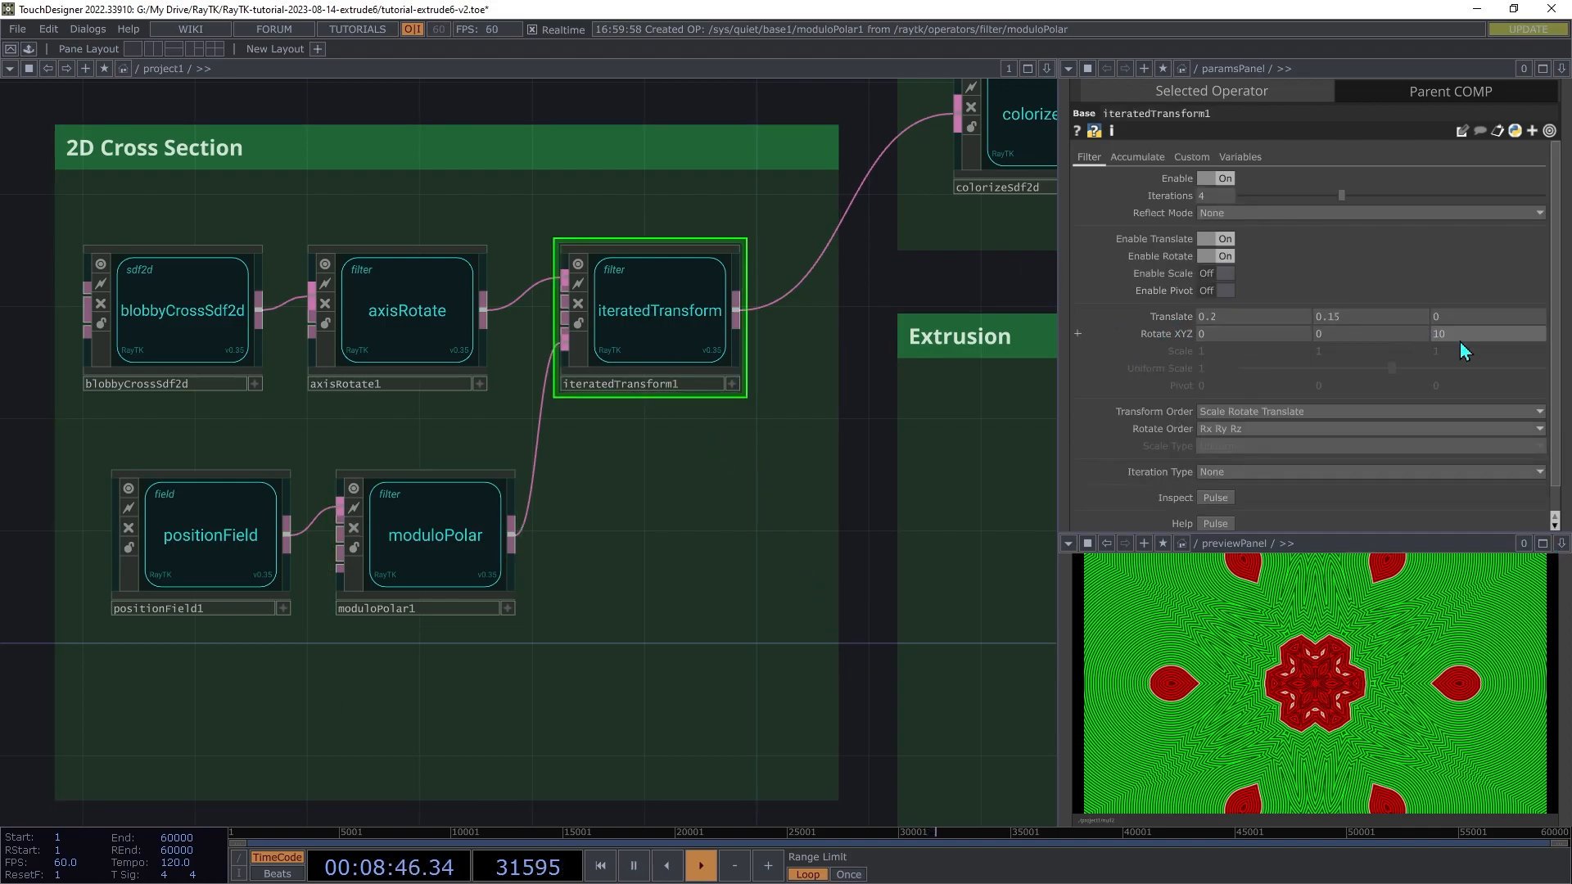
pyautogui.moveTo(1453, 337)
pyautogui.mouseDown()
pyautogui.moveTo(1515, 337)
pyautogui.moveTo(1395, 337)
pyautogui.moveTo(1451, 337)
pyautogui.mouseUp()
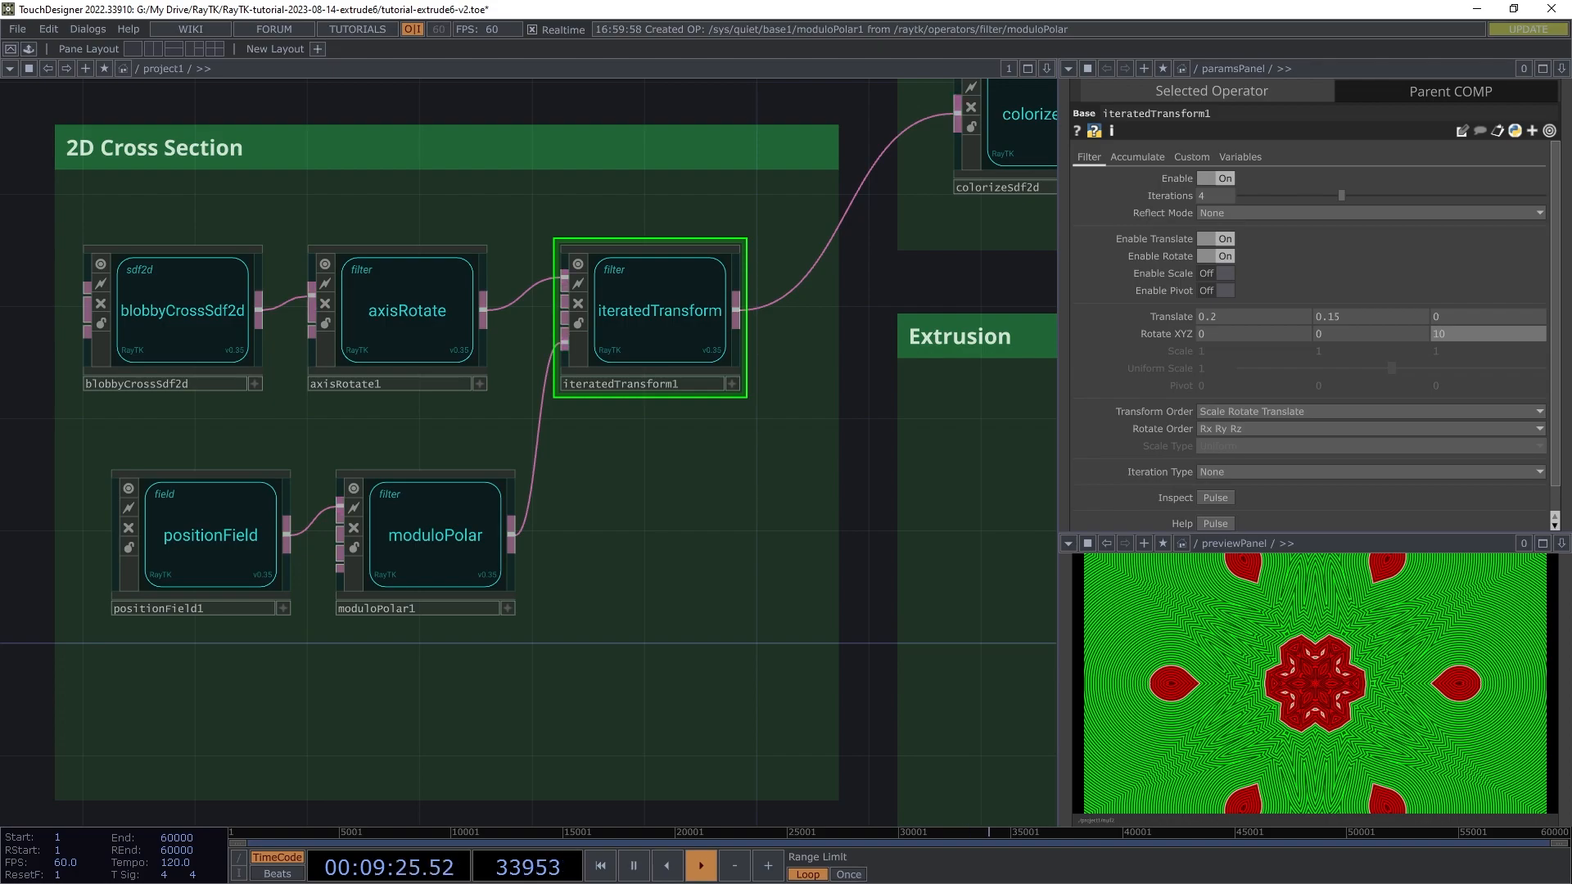
pyautogui.scroll(-5, 529, 453)
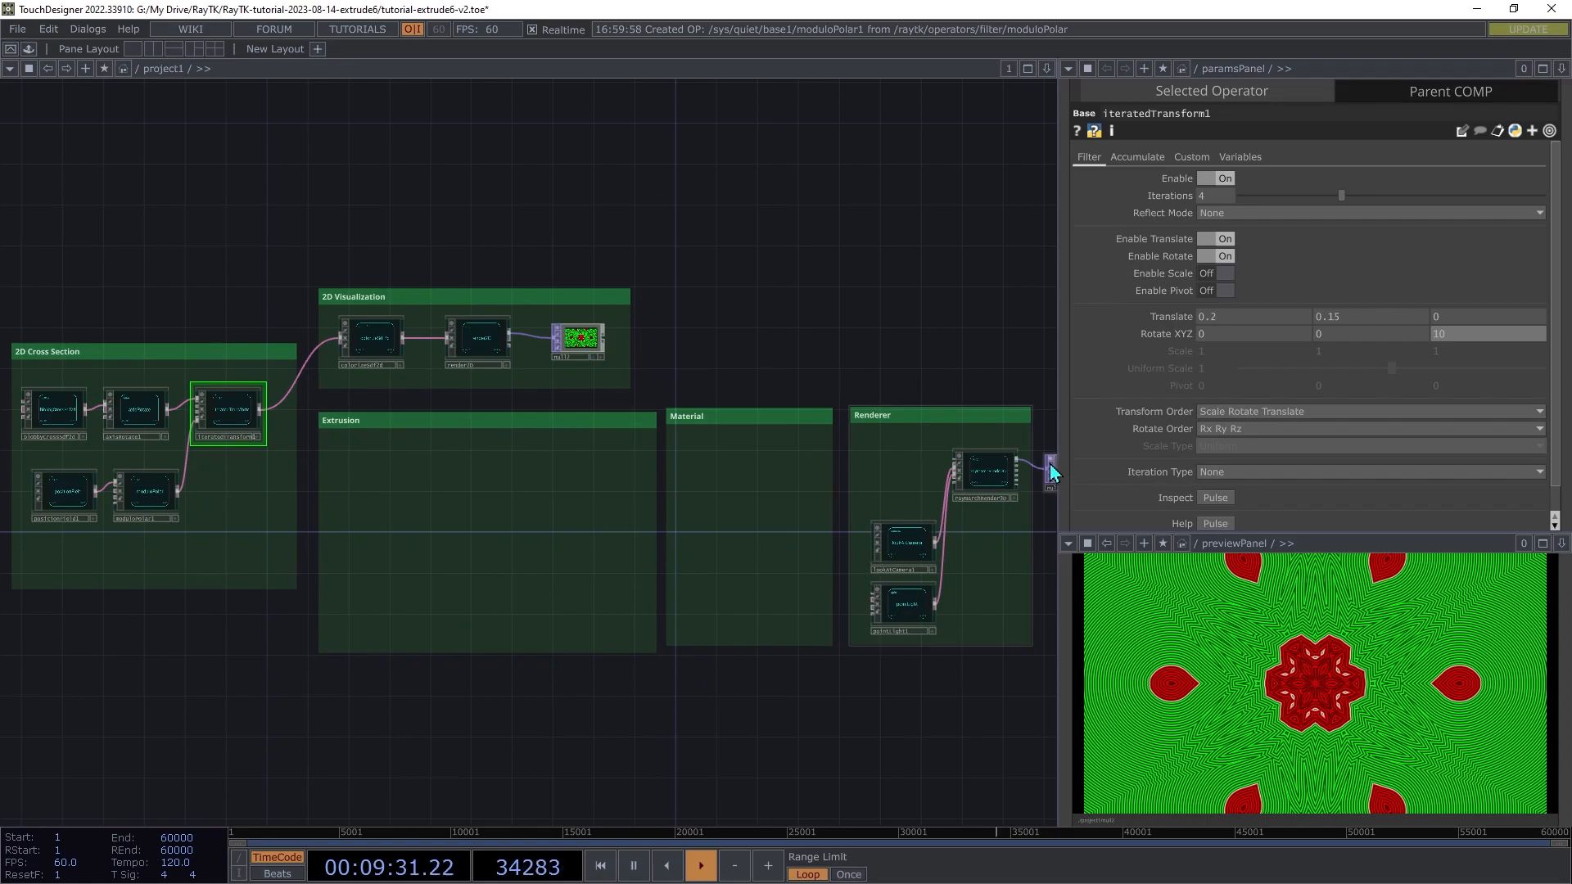
pyautogui.moveTo(1052, 490); pyautogui.dragTo(1089, 579)
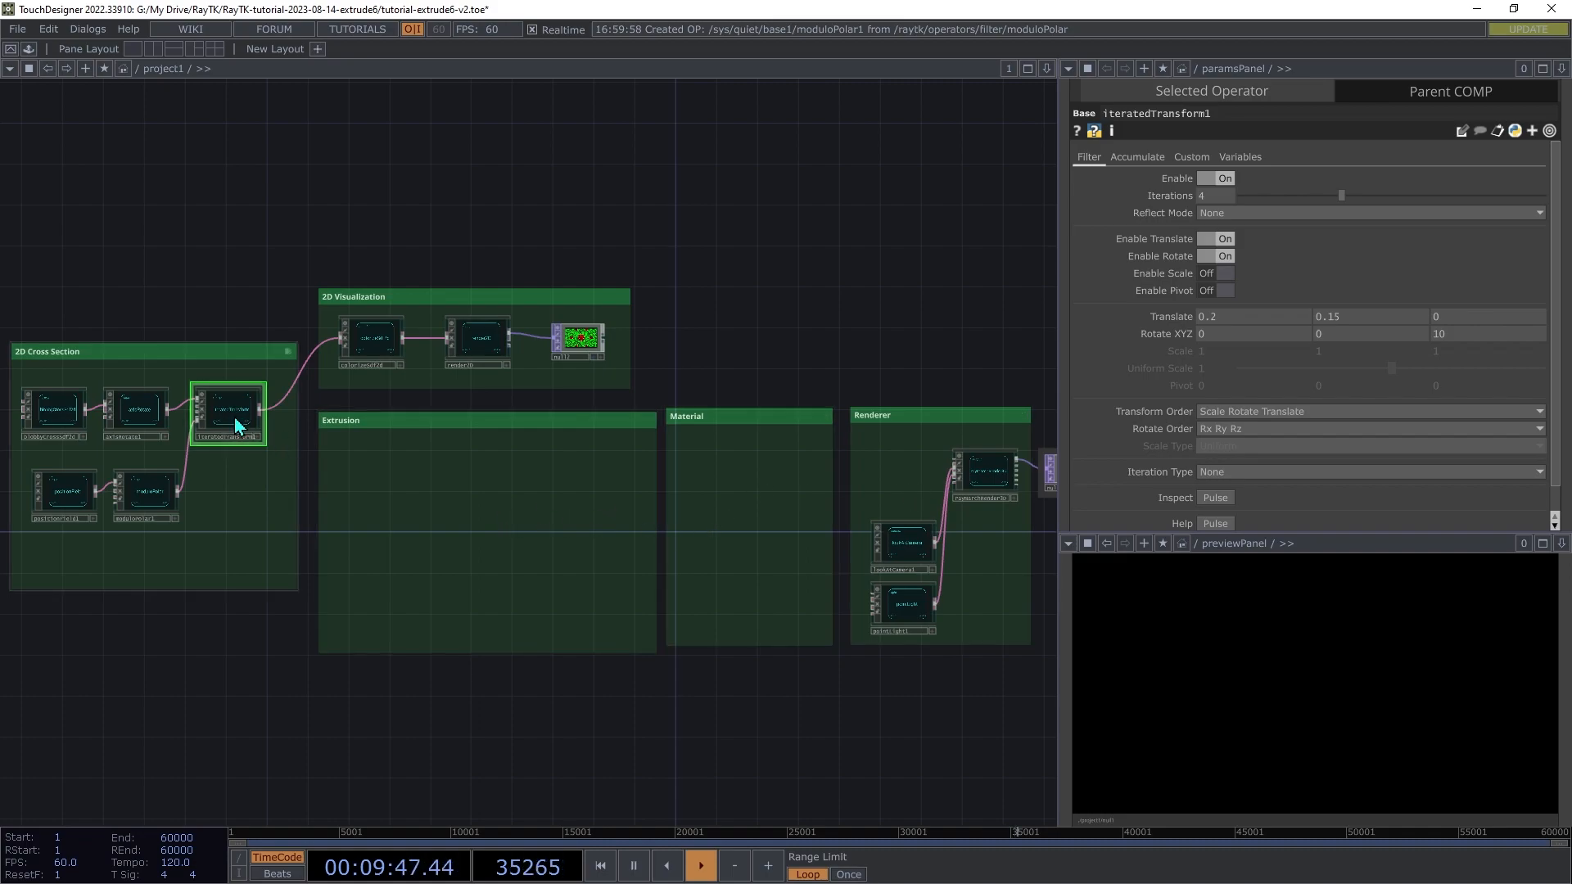
# - Create an extrude operator from iteratedTransform, place it in the Extrusion area, and connect its output to the raymarch renderer's scene input
pyautogui.rightClick(372, 499)
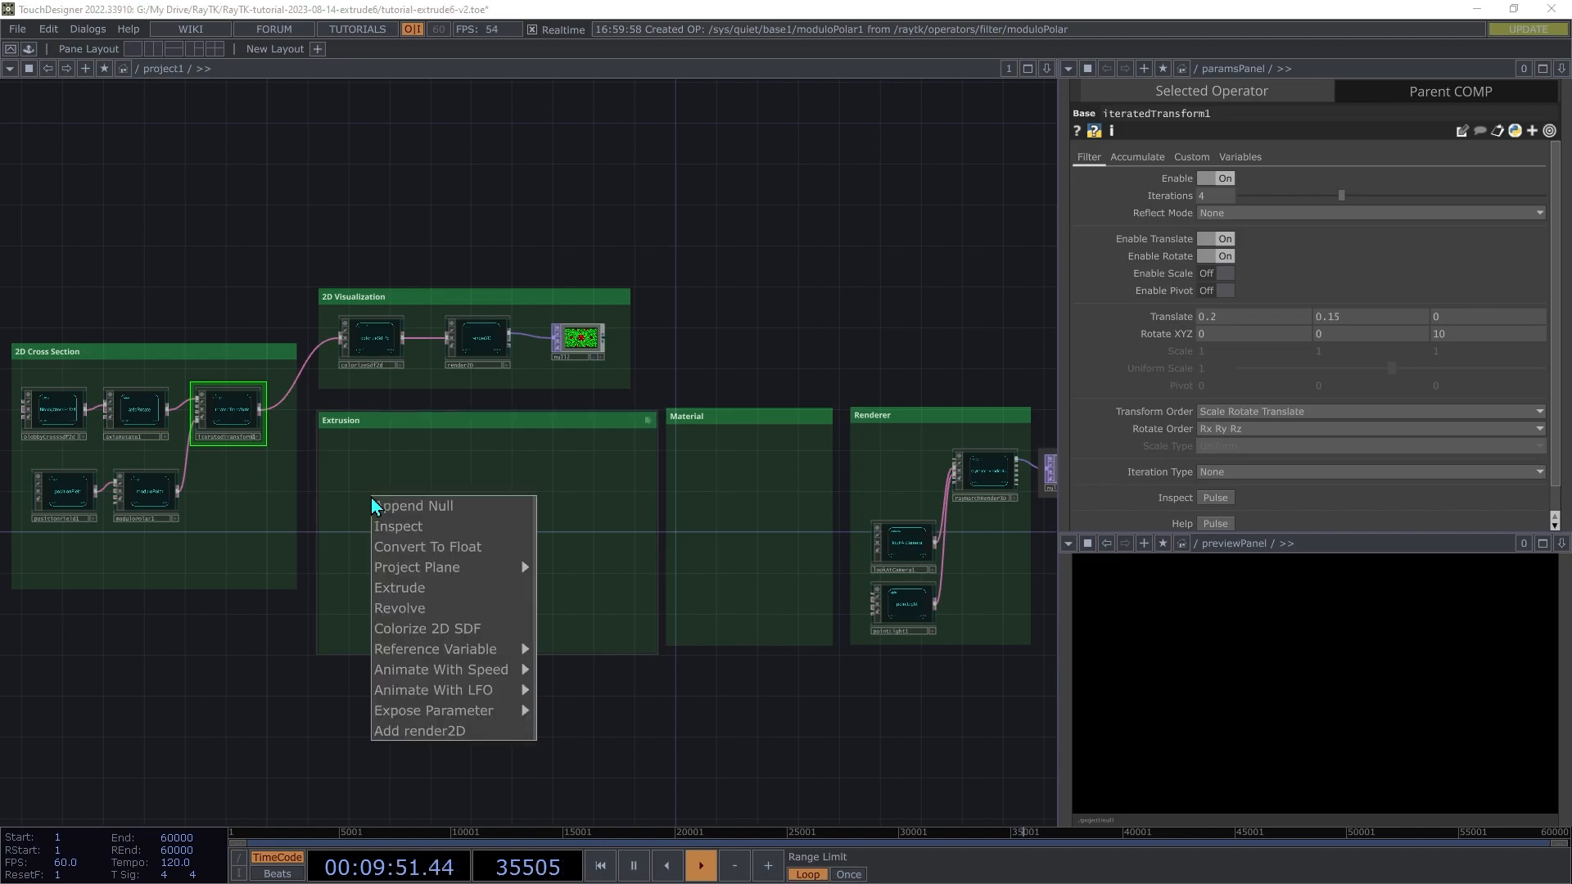
pyautogui.click(409, 592)
pyautogui.moveTo(328, 415); pyautogui.dragTo(374, 476)
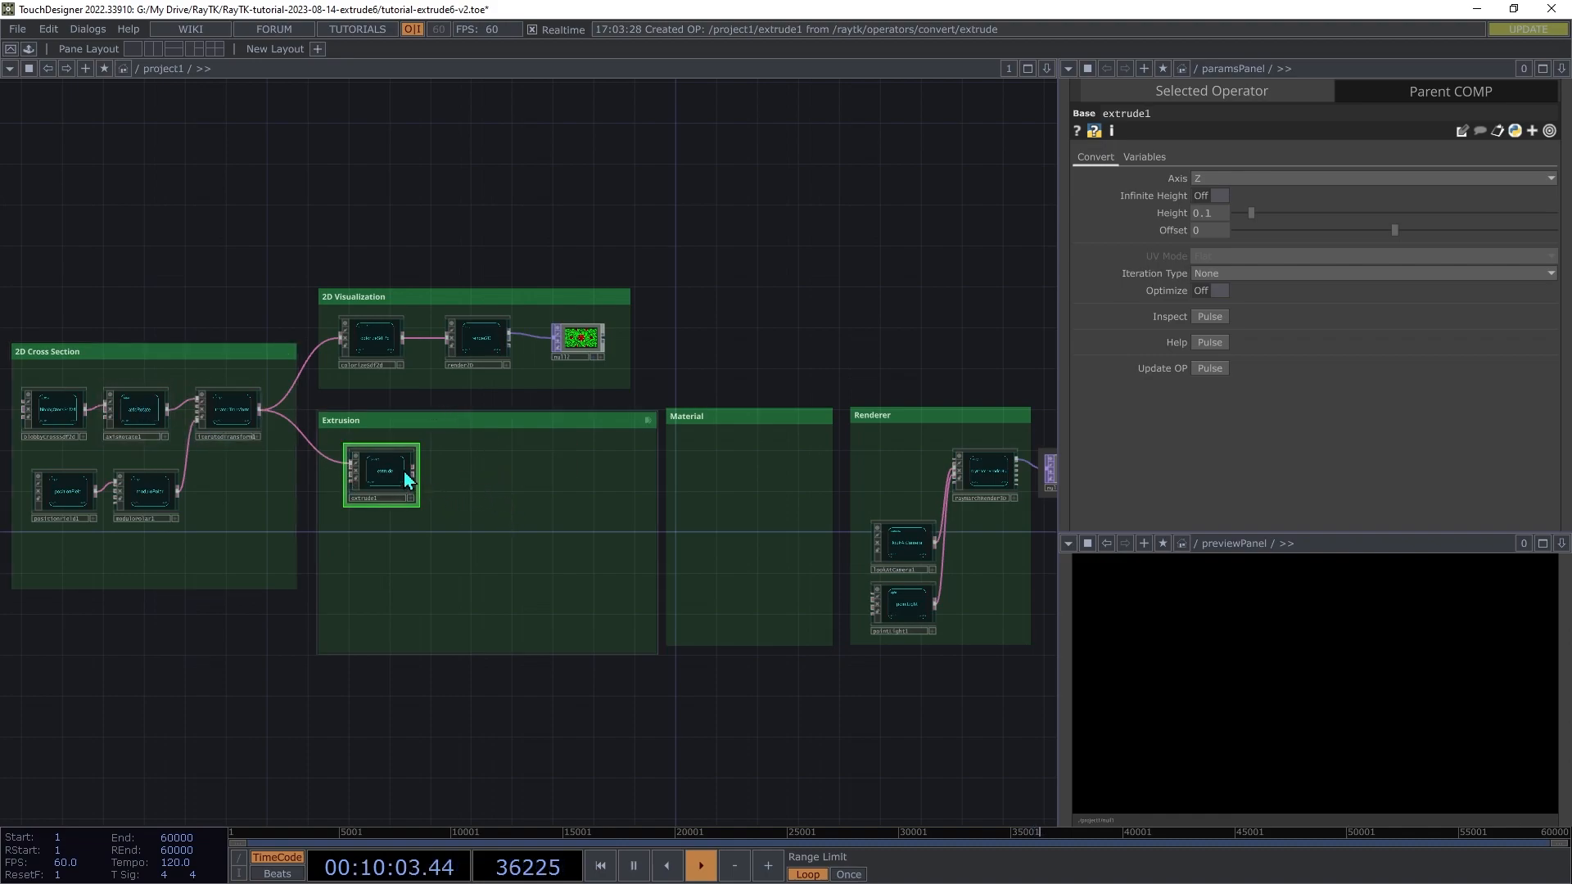
pyautogui.moveTo(414, 473); pyautogui.dragTo(940, 465)
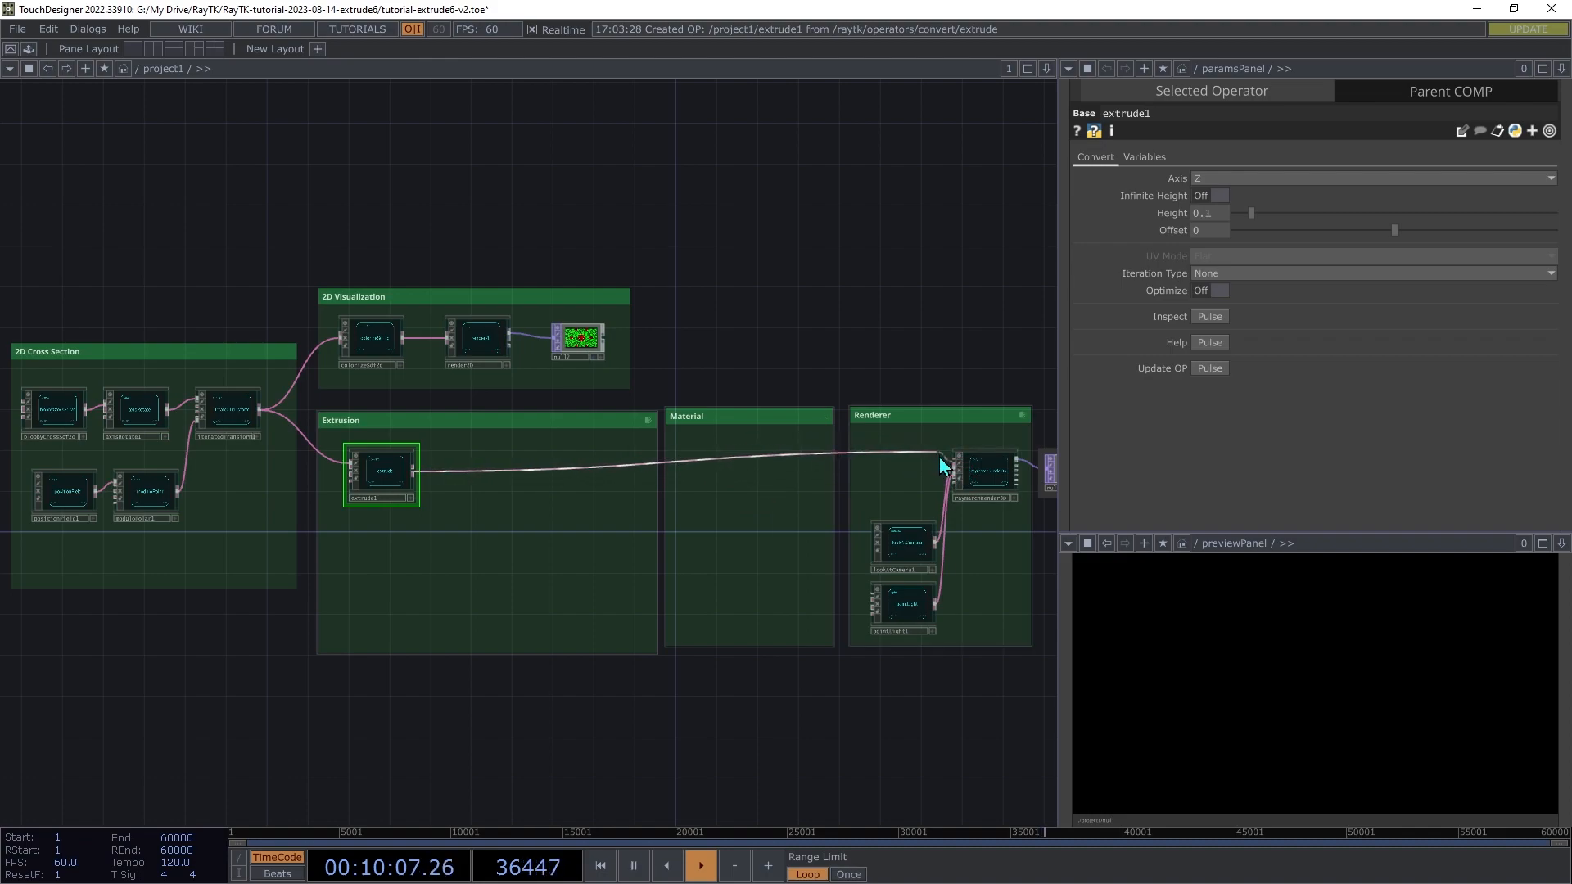
# - Set the extrude operator's Axis to Y and turn on Infinite Height
pyautogui.scroll(8, 462, 561)
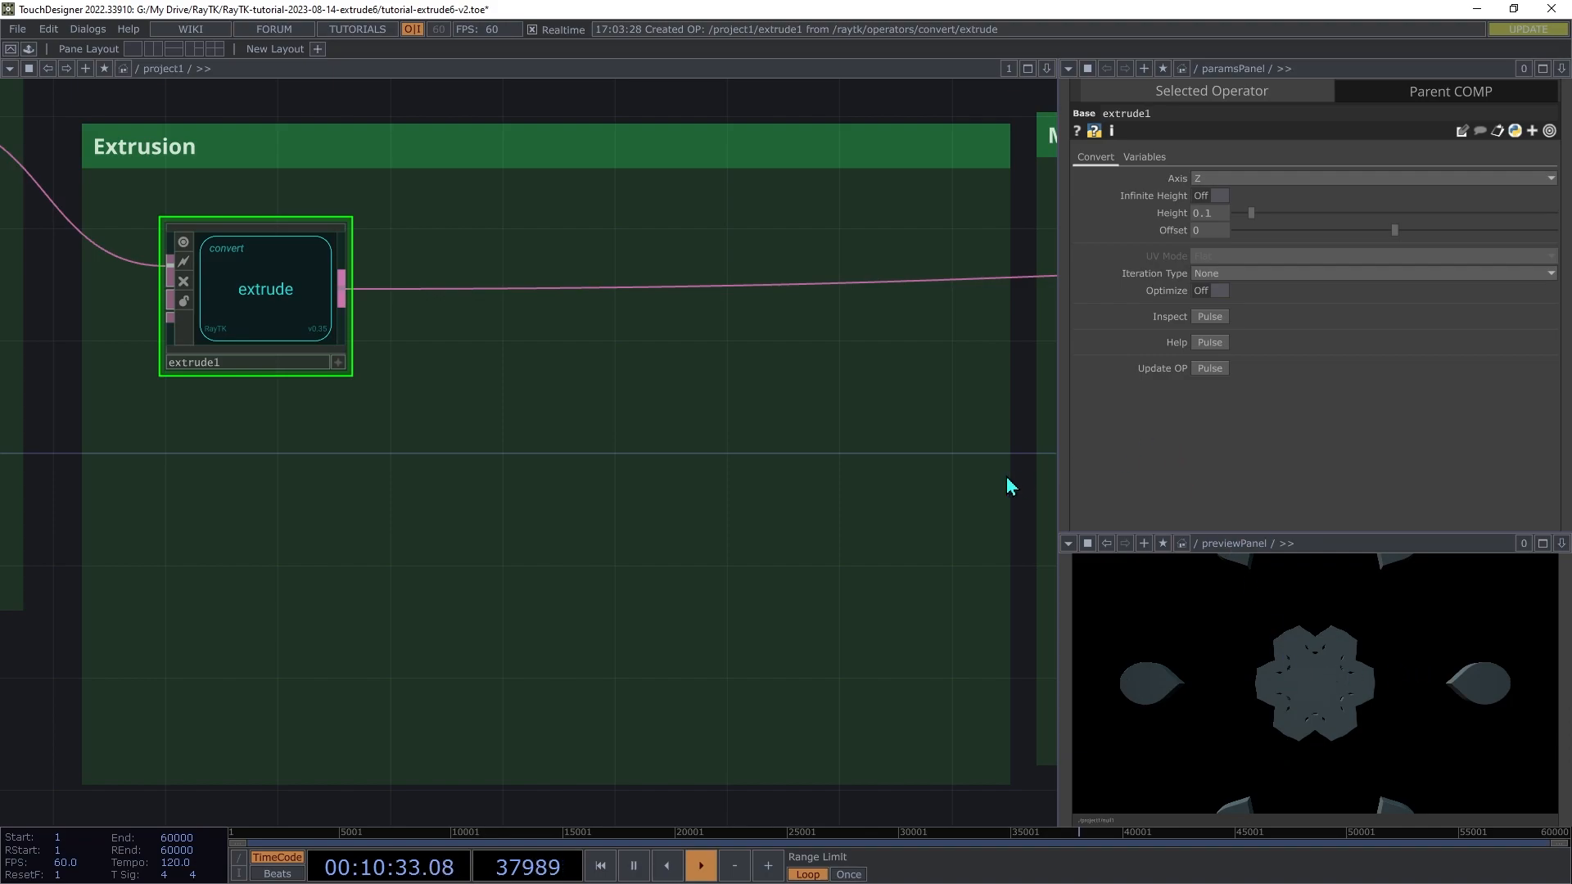
pyautogui.click(1203, 178)
pyautogui.click(1201, 211)
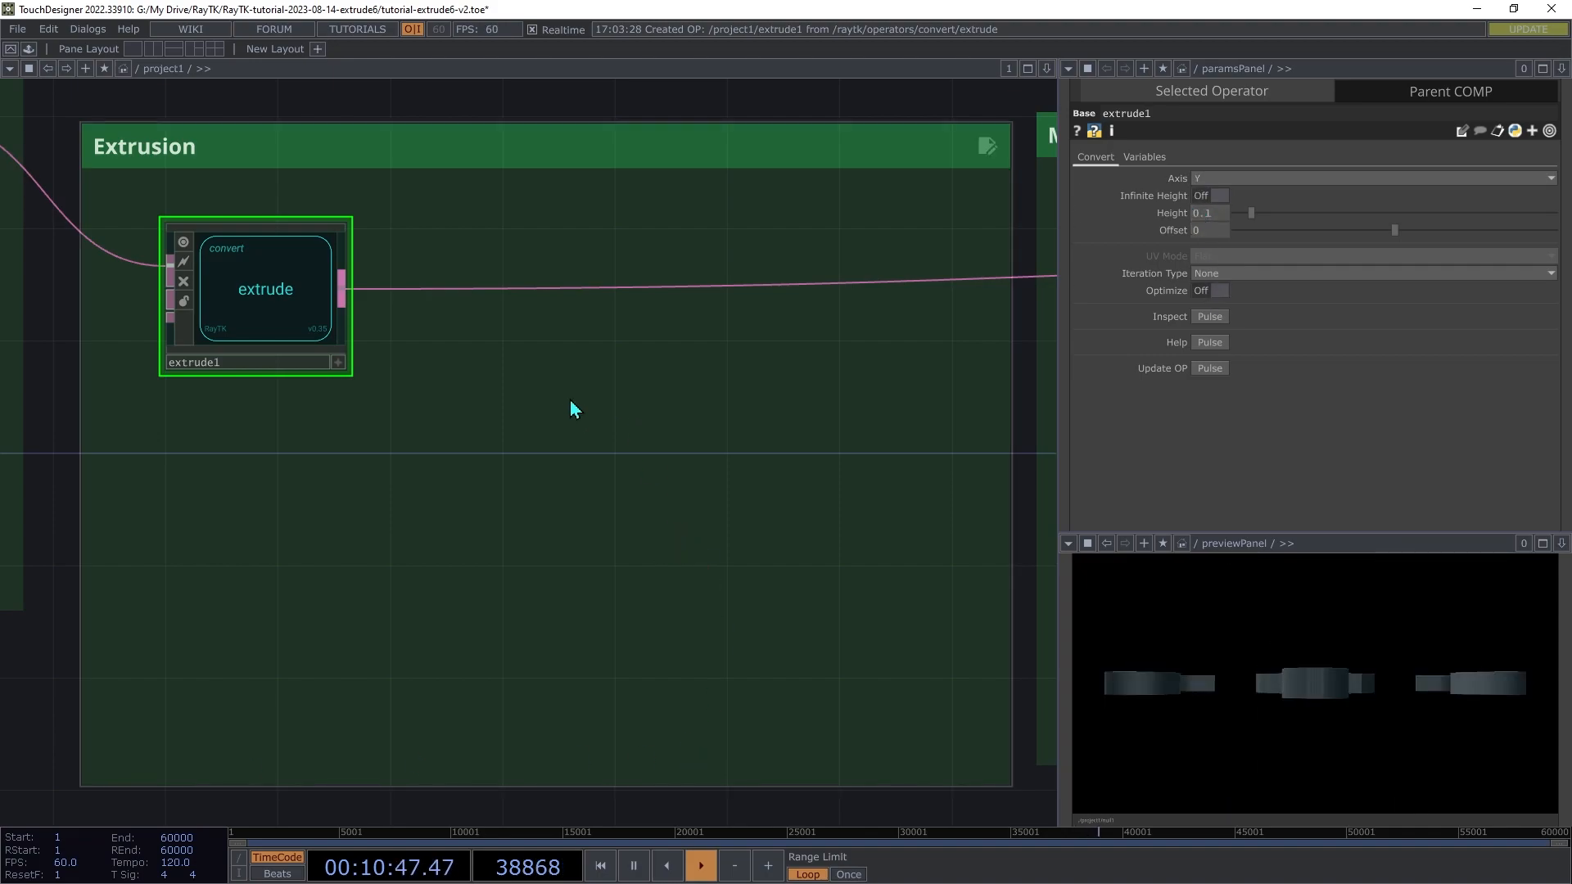
pyautogui.click(1220, 197)
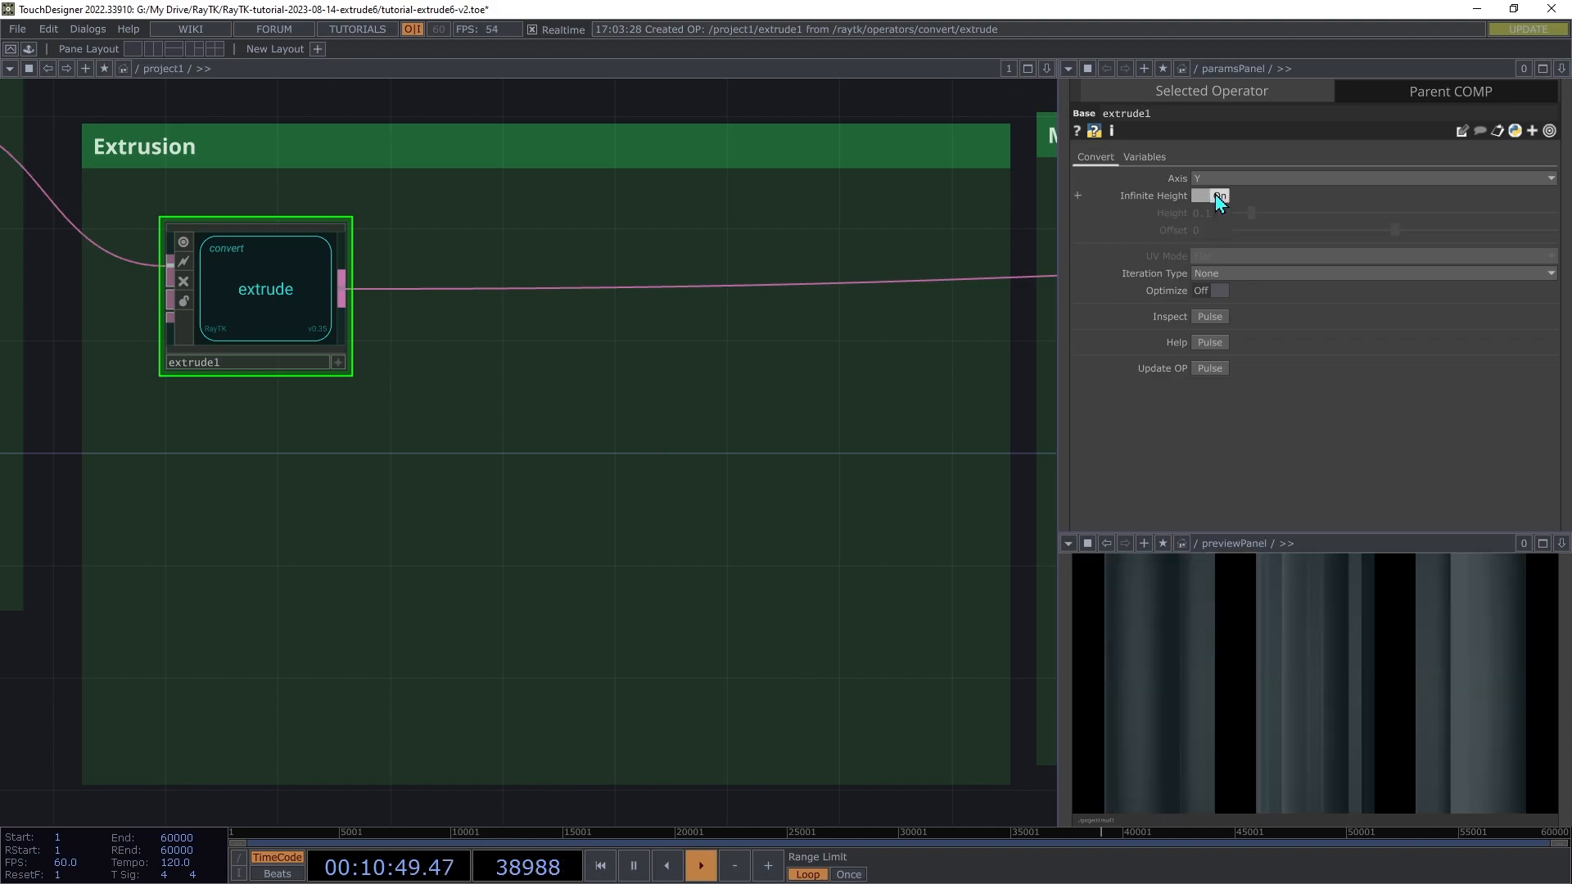
pyautogui.click(1219, 197)
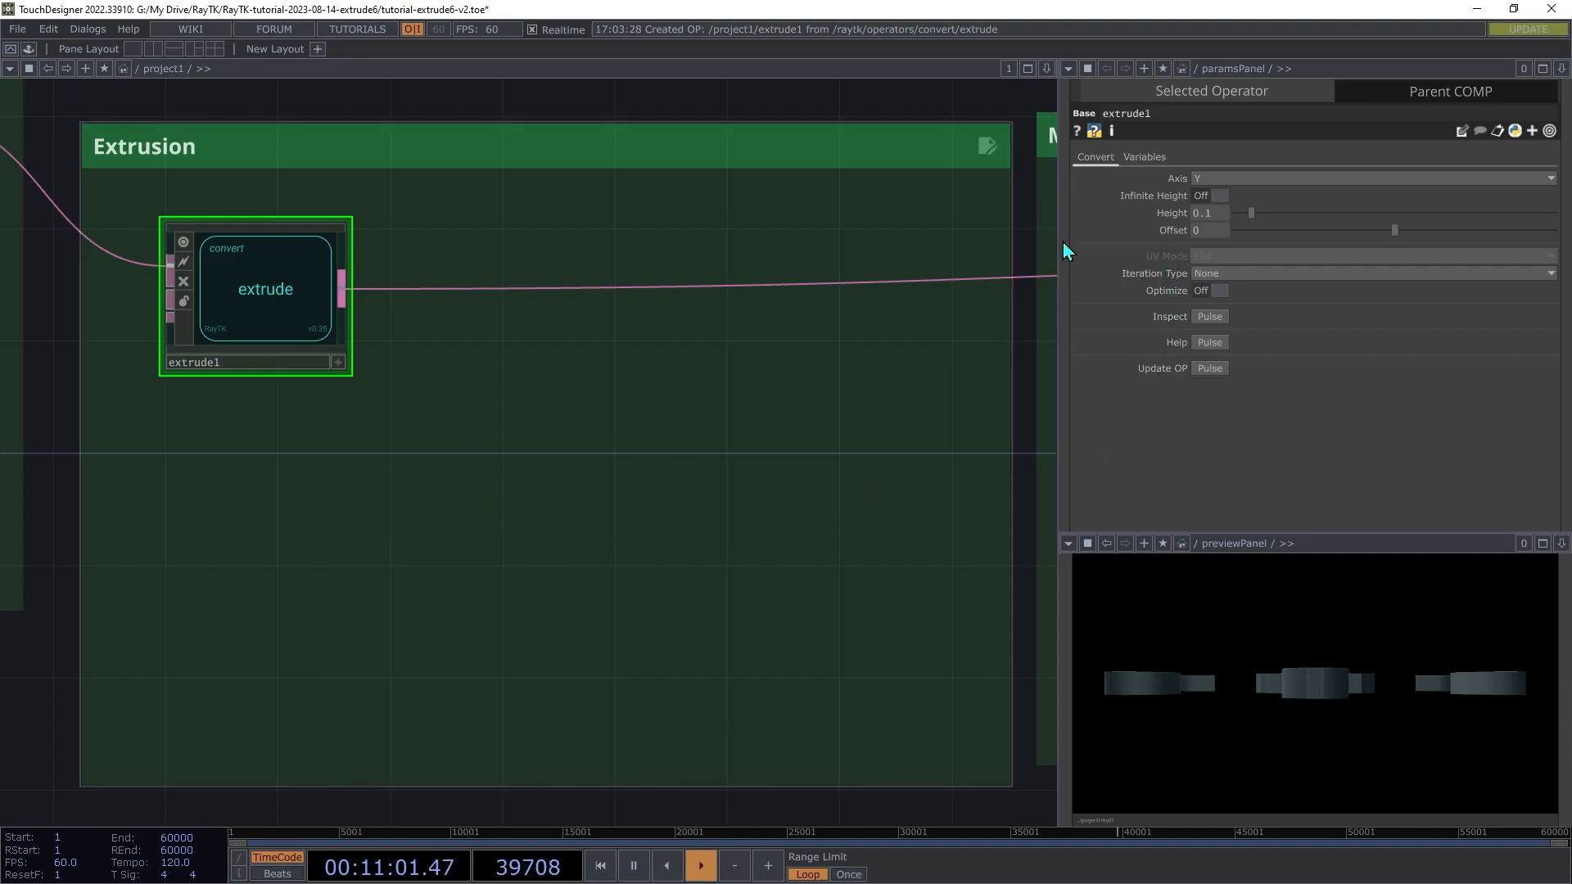
pyautogui.click(1215, 198)
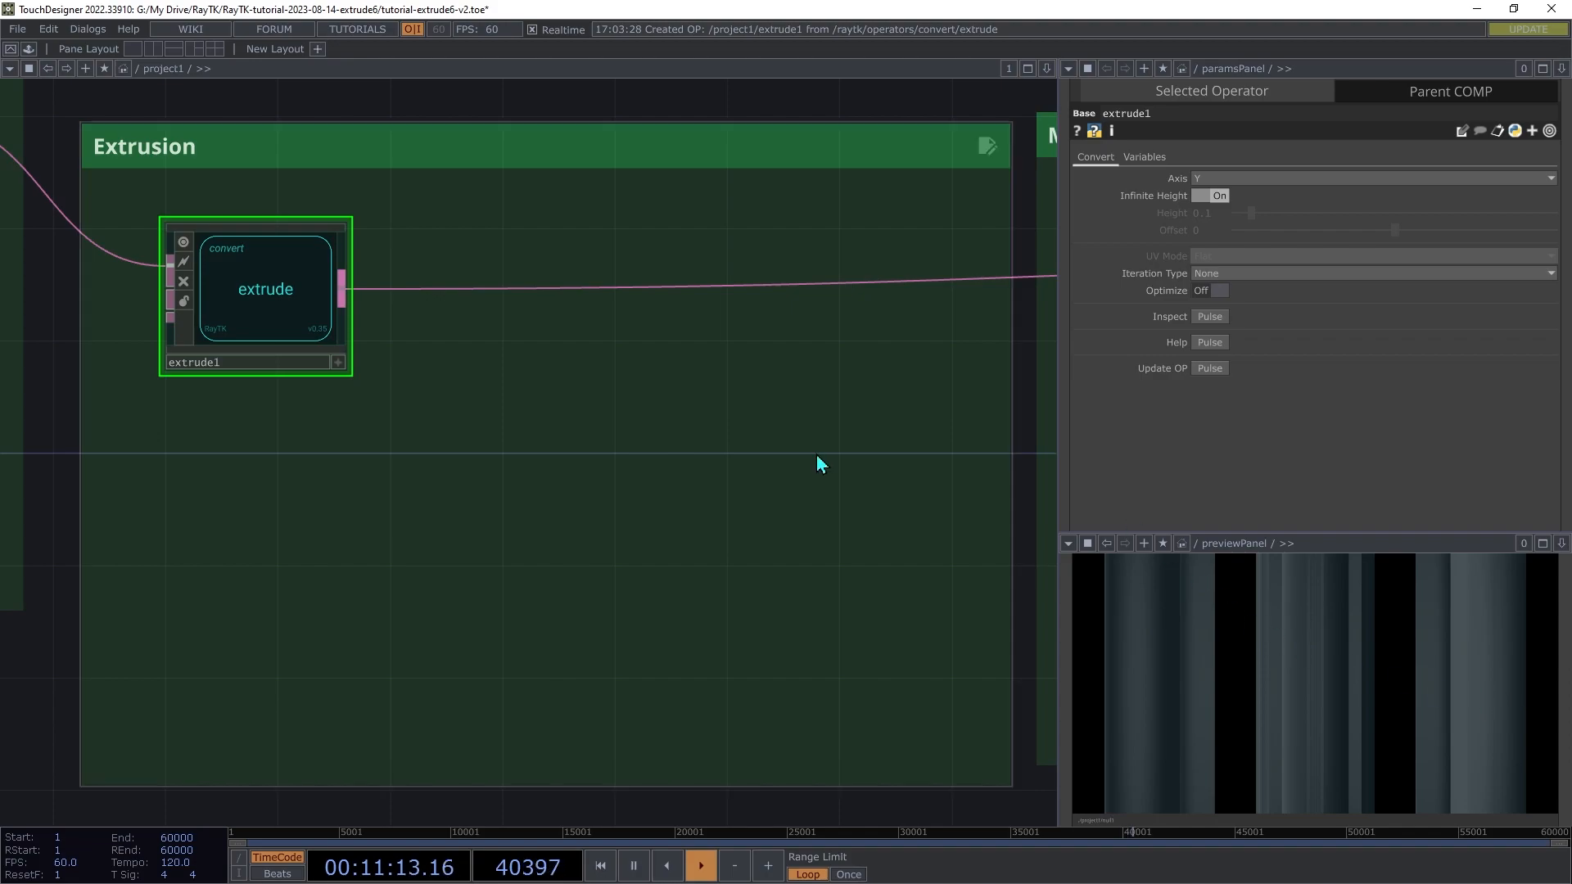
# - Insert a knife operator between extrude and the raymarch renderer, and set its Keep Side to Below Plane
pyautogui.hotkey('alt', 'r')
pyautogui.write('kni')
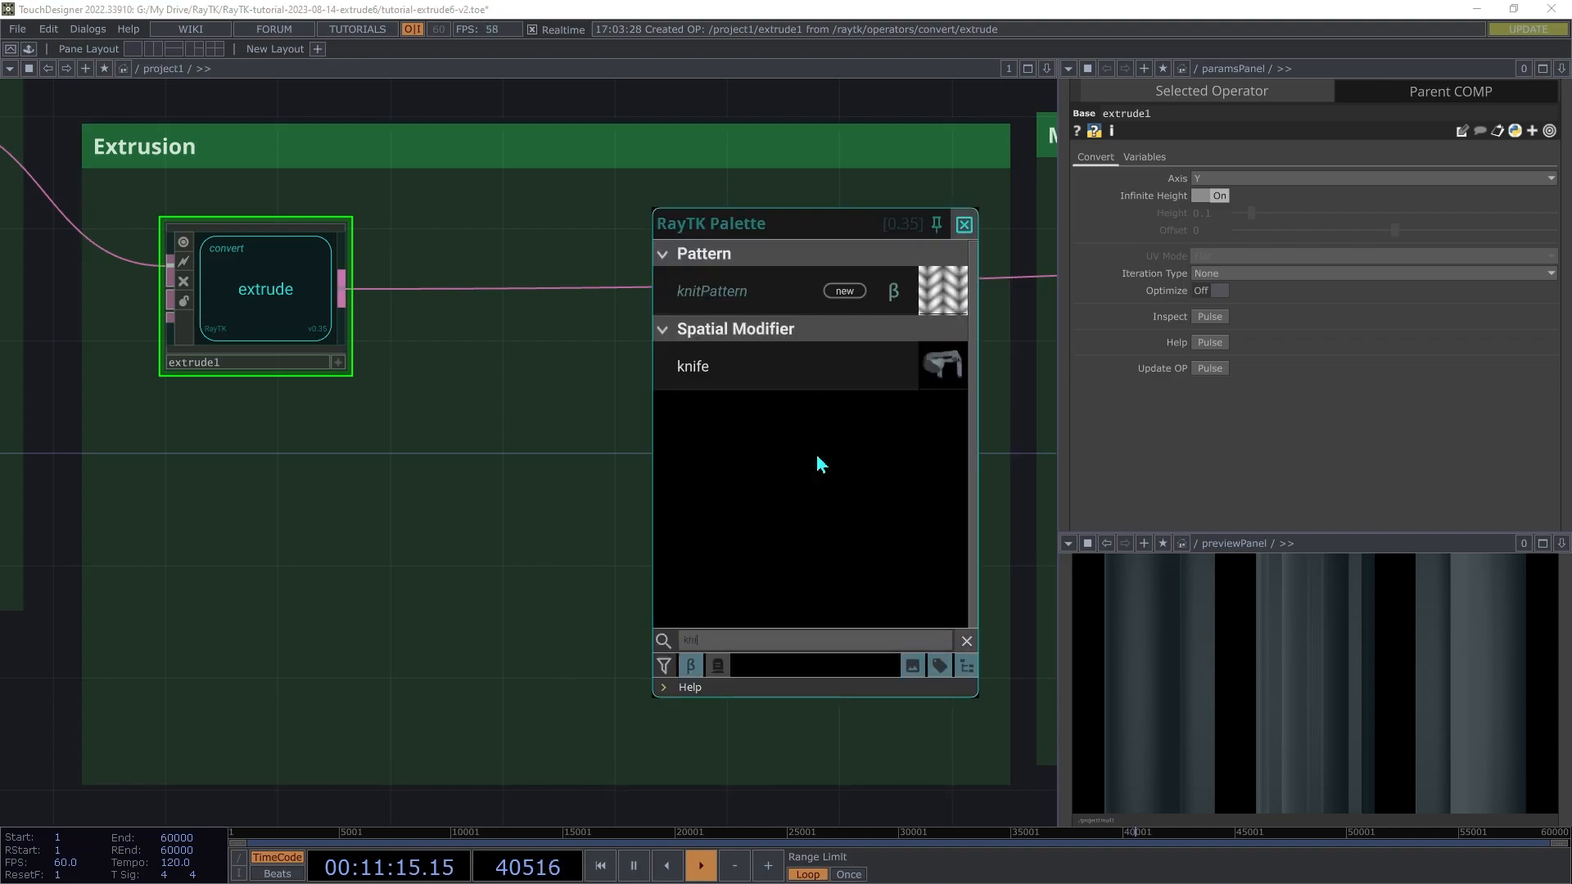
pyautogui.click(747, 377)
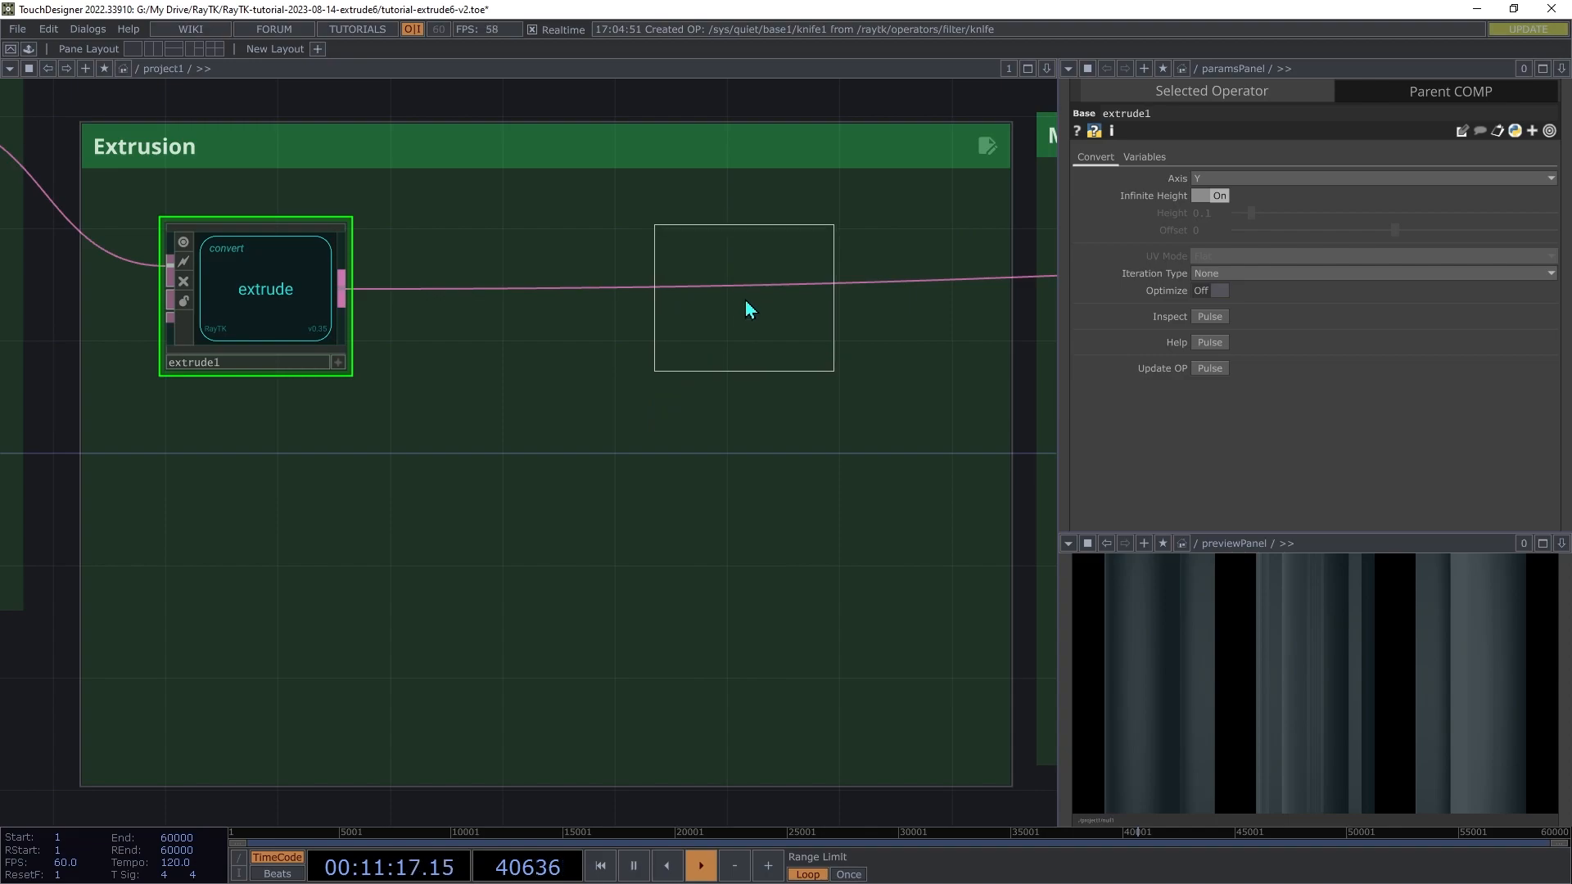
pyautogui.click(737, 301)
pyautogui.moveTo(648, 274); pyautogui.dragTo(326, 326)
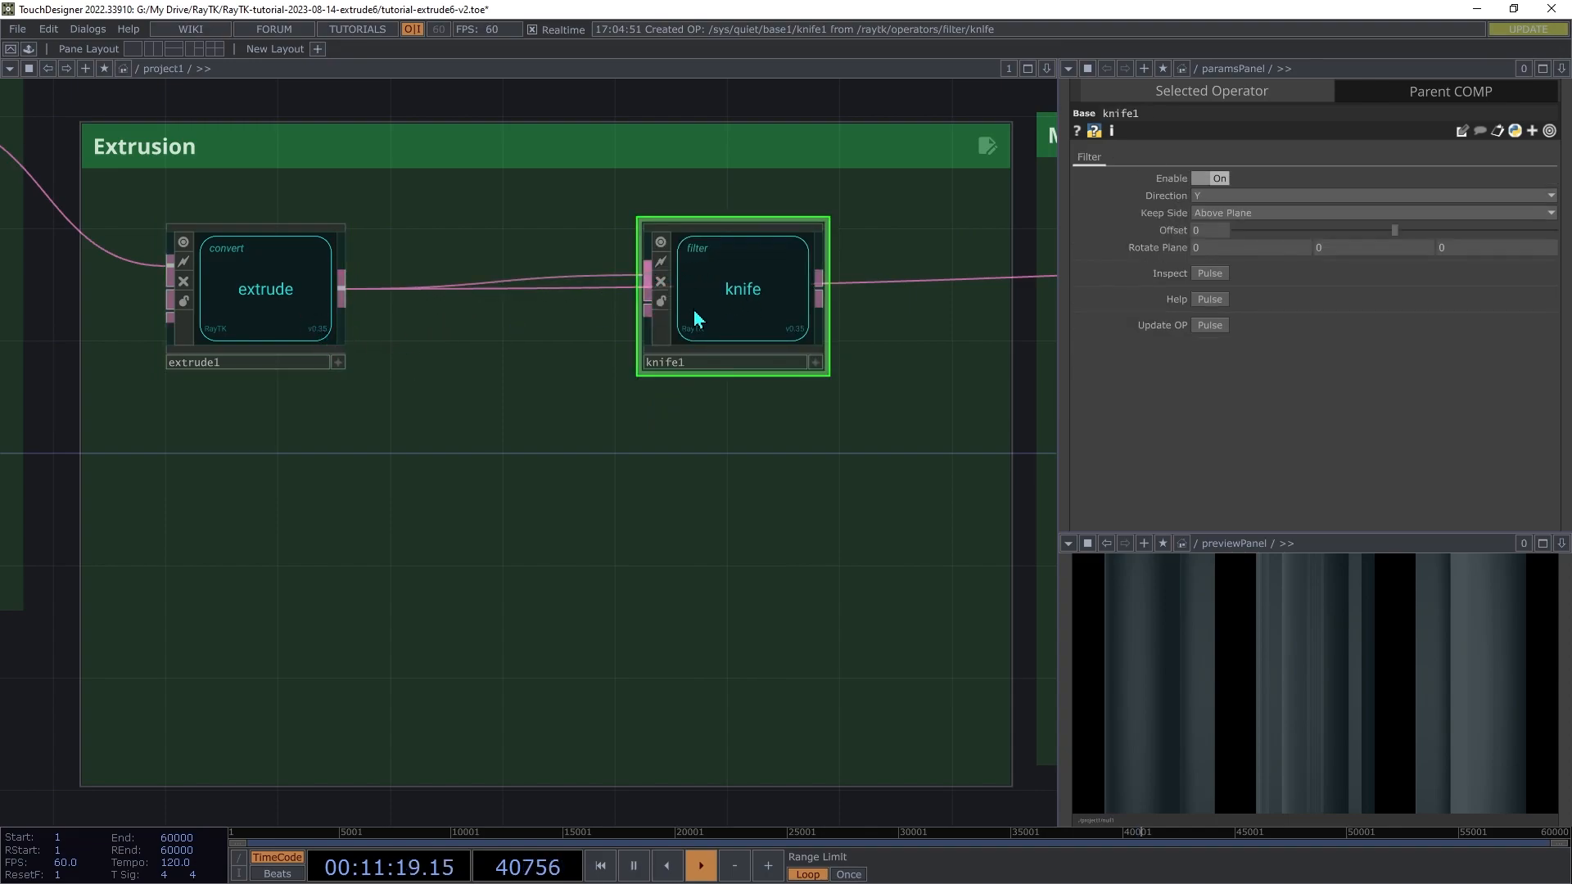
pyautogui.moveTo(817, 291); pyautogui.dragTo(855, 286)
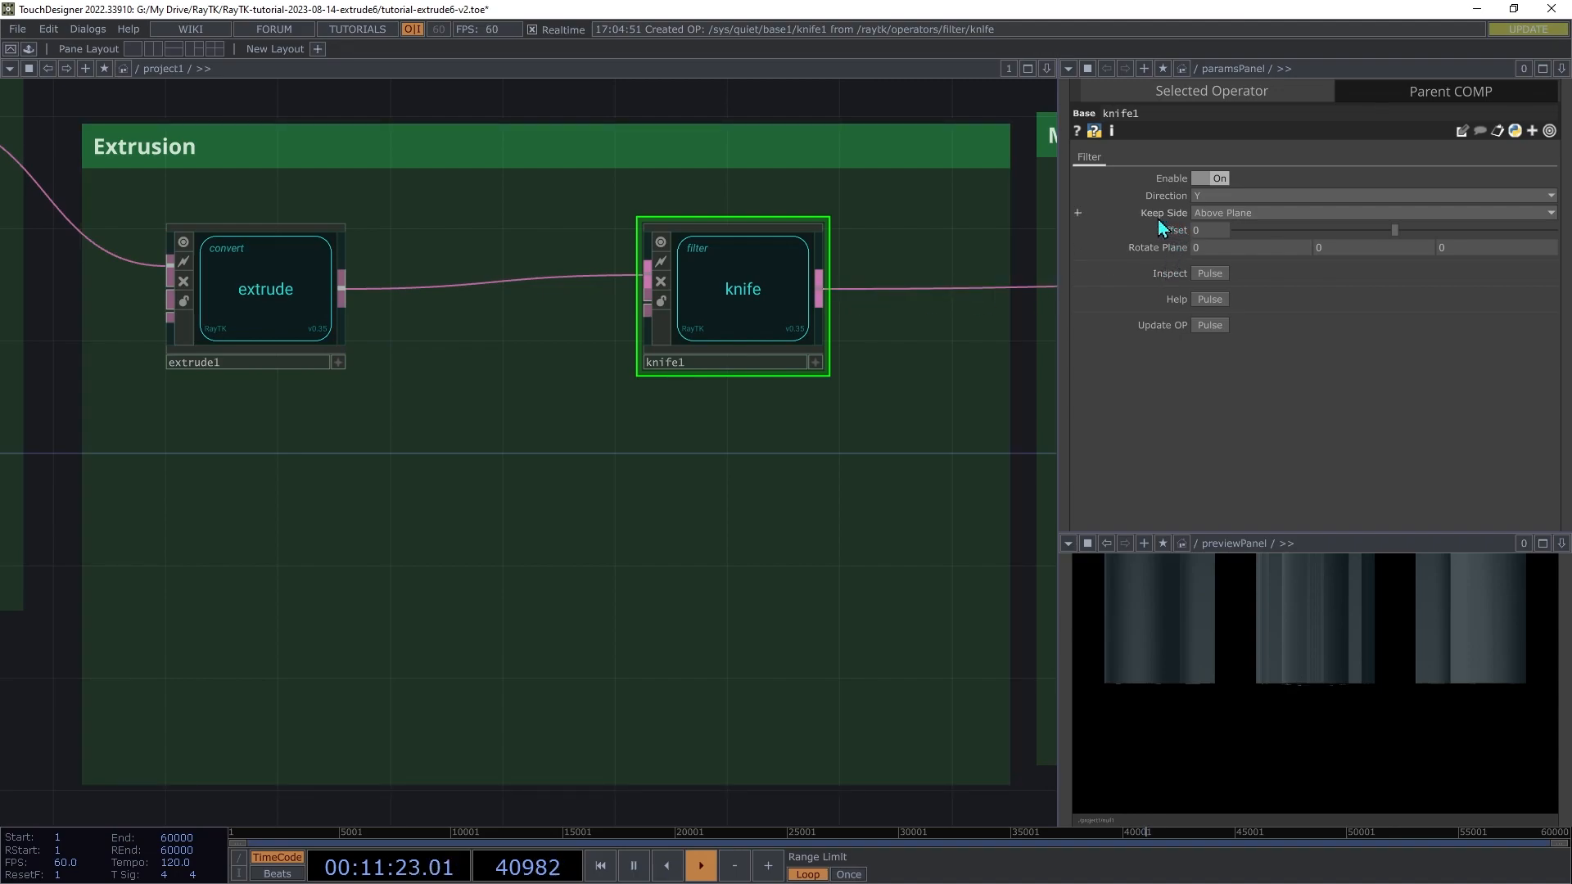
pyautogui.click(1203, 213)
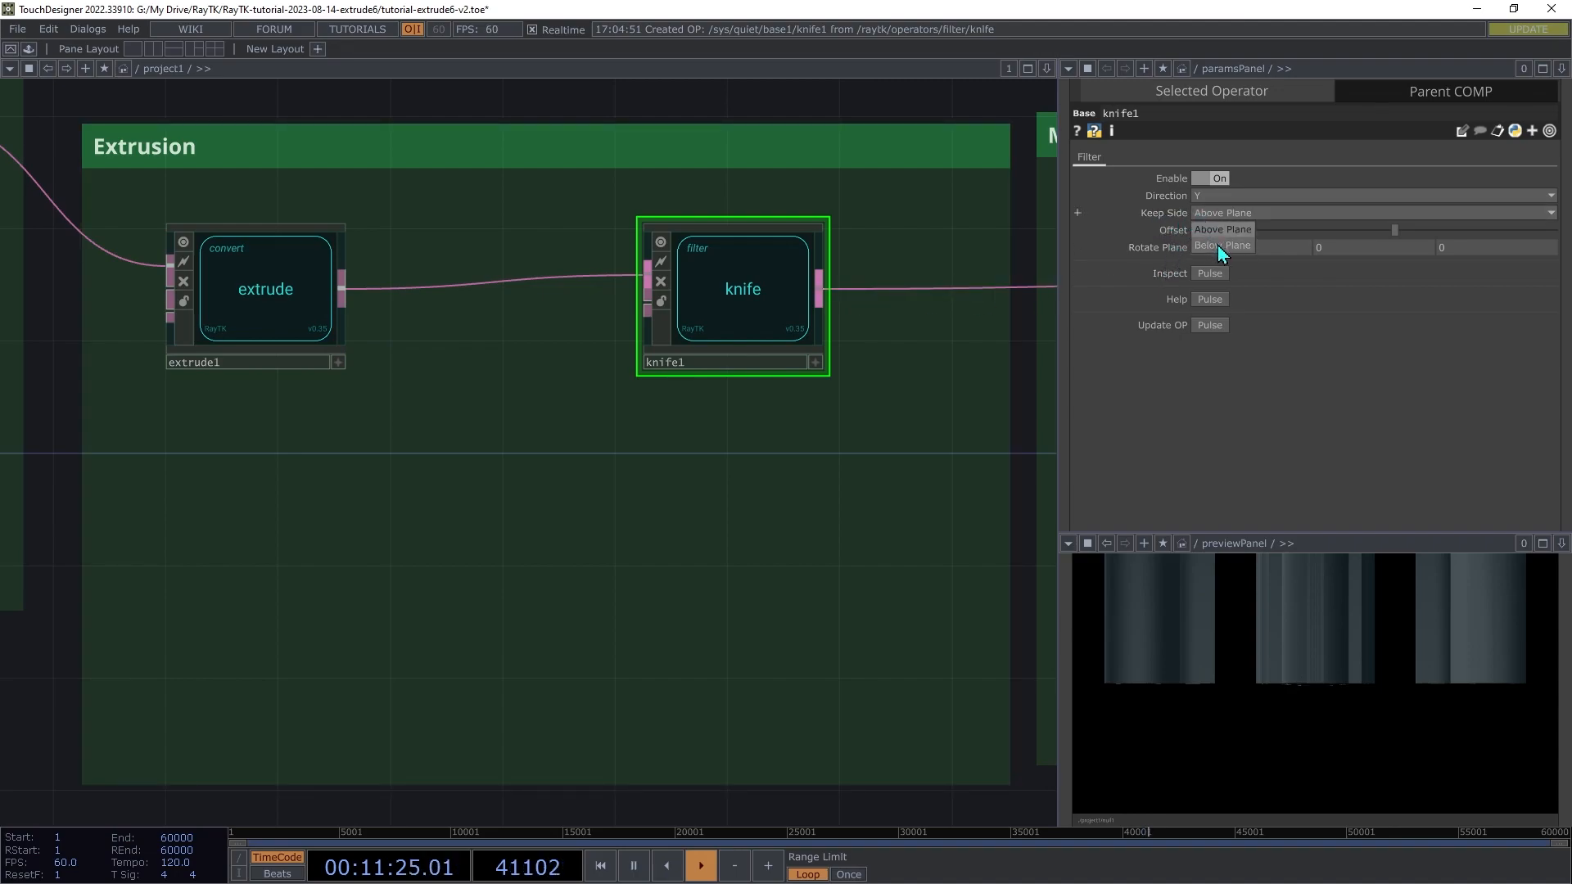
pyautogui.click(1216, 246)
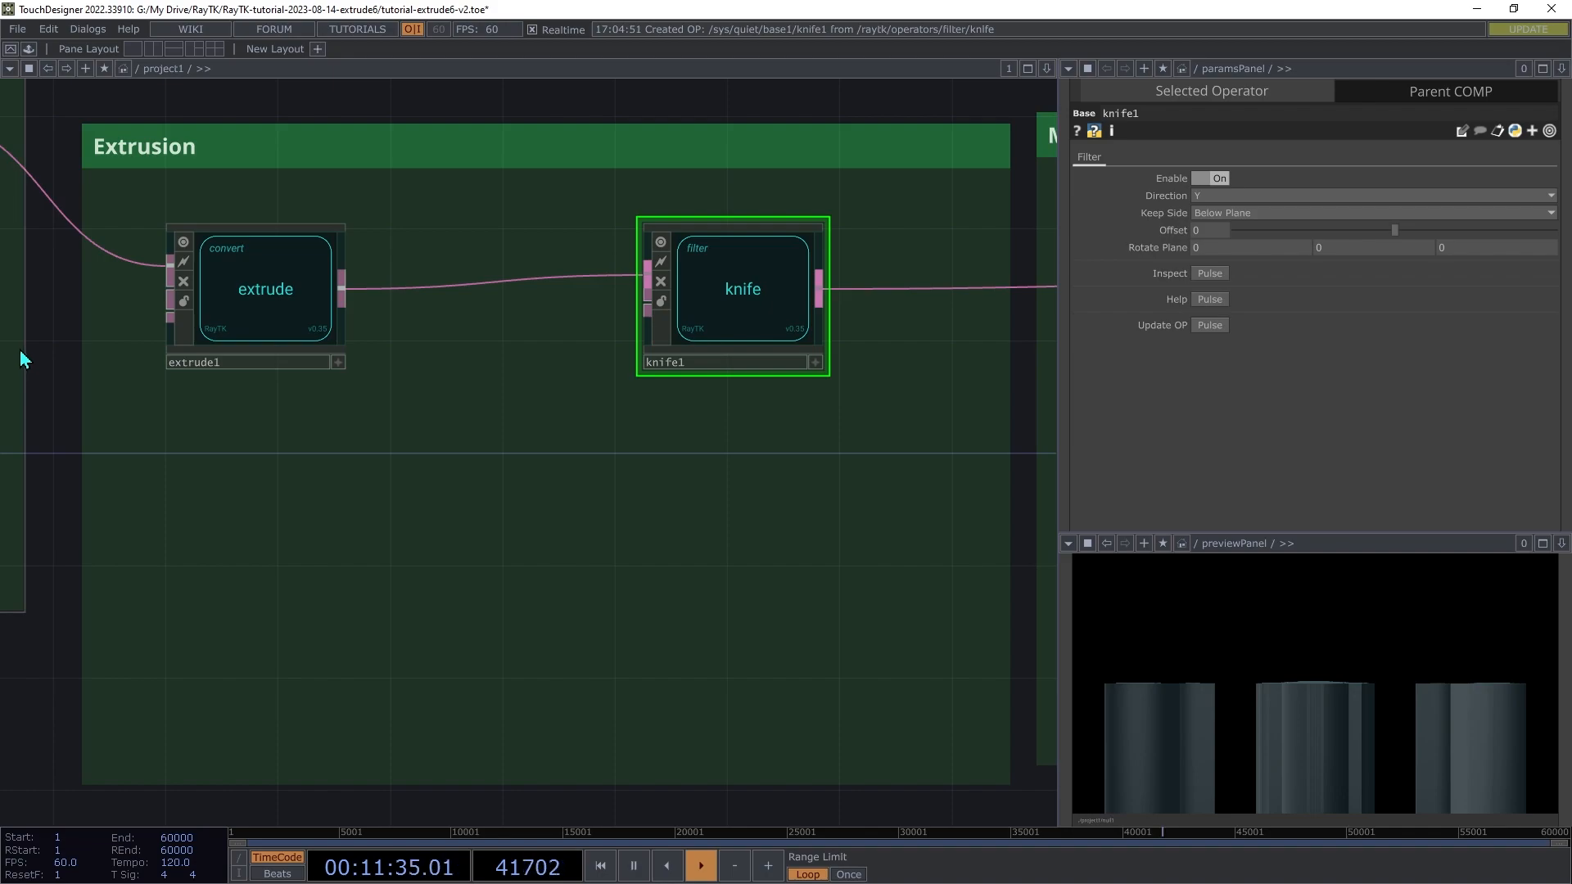
# - Raise the lookAtCamera in the Renderer area to a Y position of 2
pyautogui.hscroll(10, 22, 360)
pyautogui.click(989, 518)
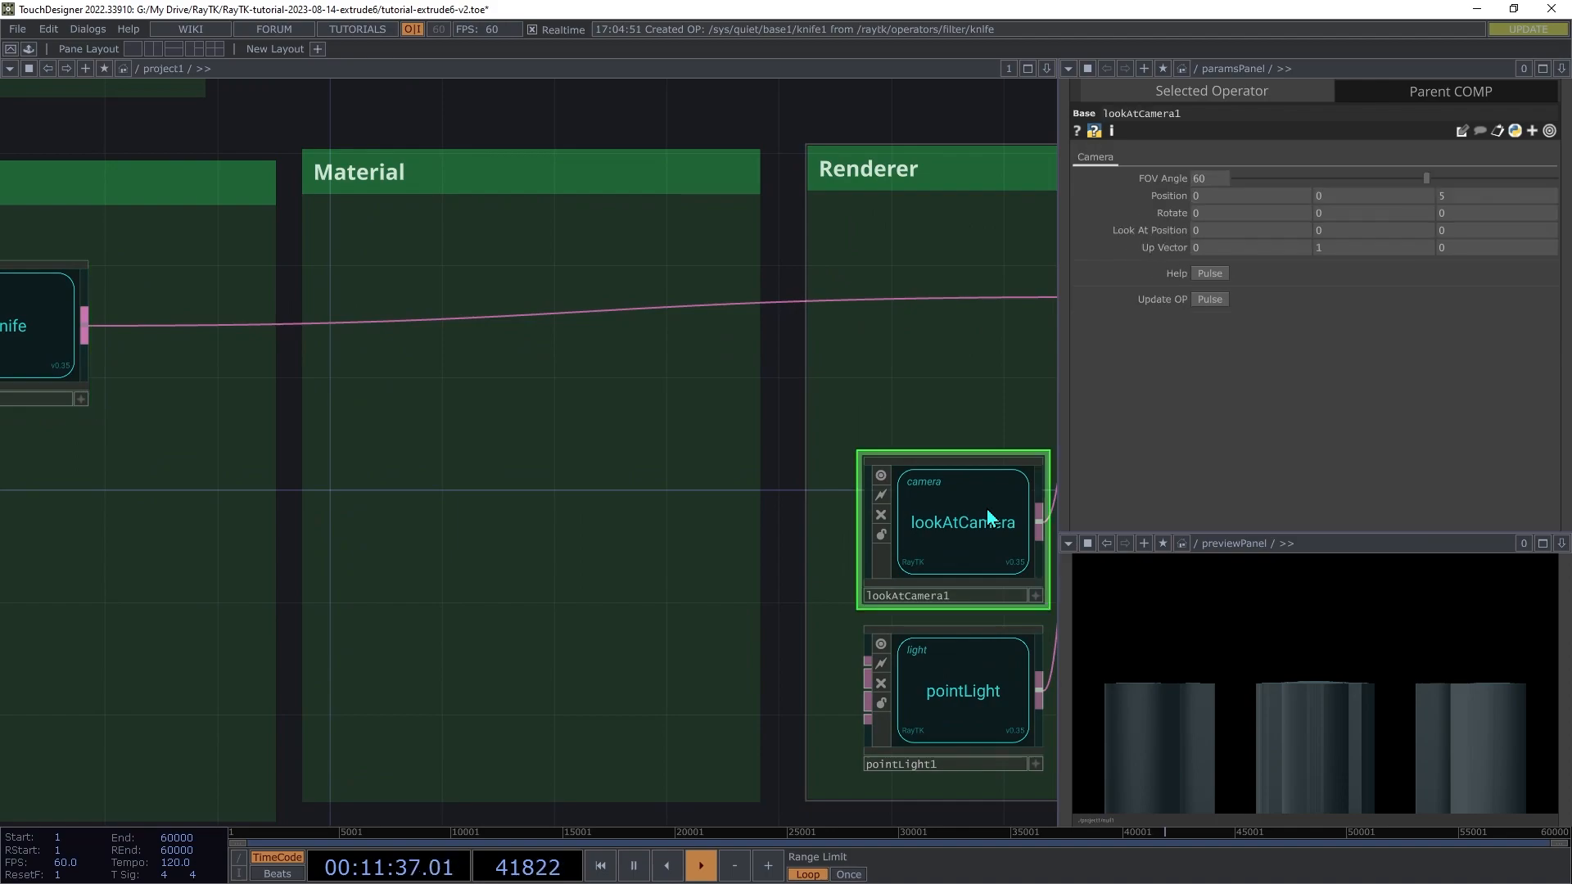
pyautogui.moveTo(1363, 199); pyautogui.dragTo(1360, 172, button='middle')
pyautogui.moveTo(364, 322); pyautogui.dragTo(1076, 288)
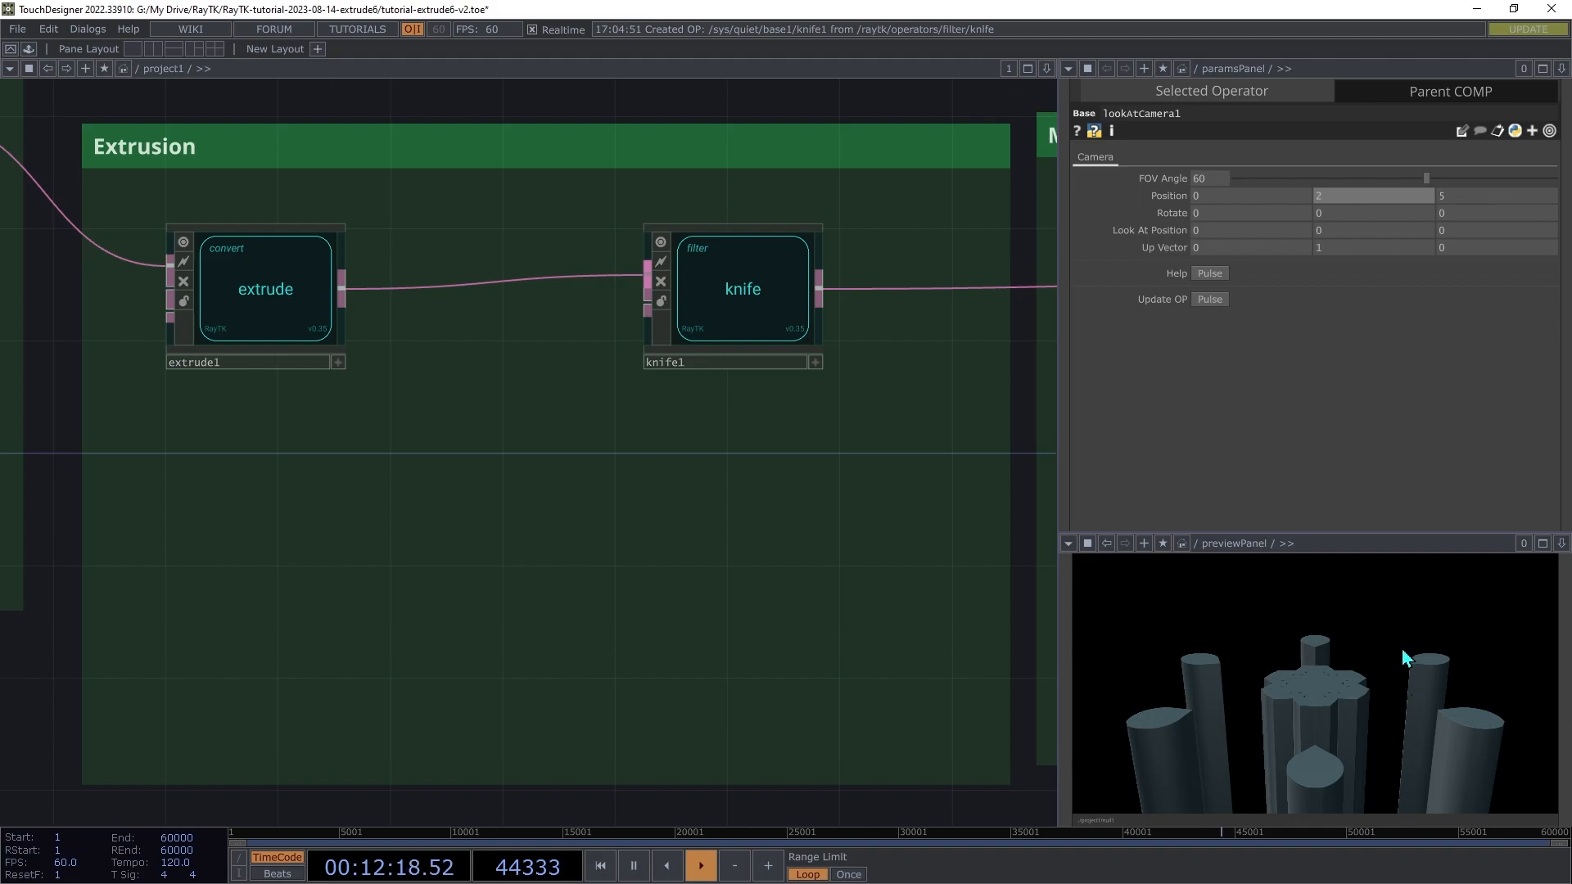
# - Add a planeSdf operator below extrude in the Extrusion area
pyautogui.click(799, 292)
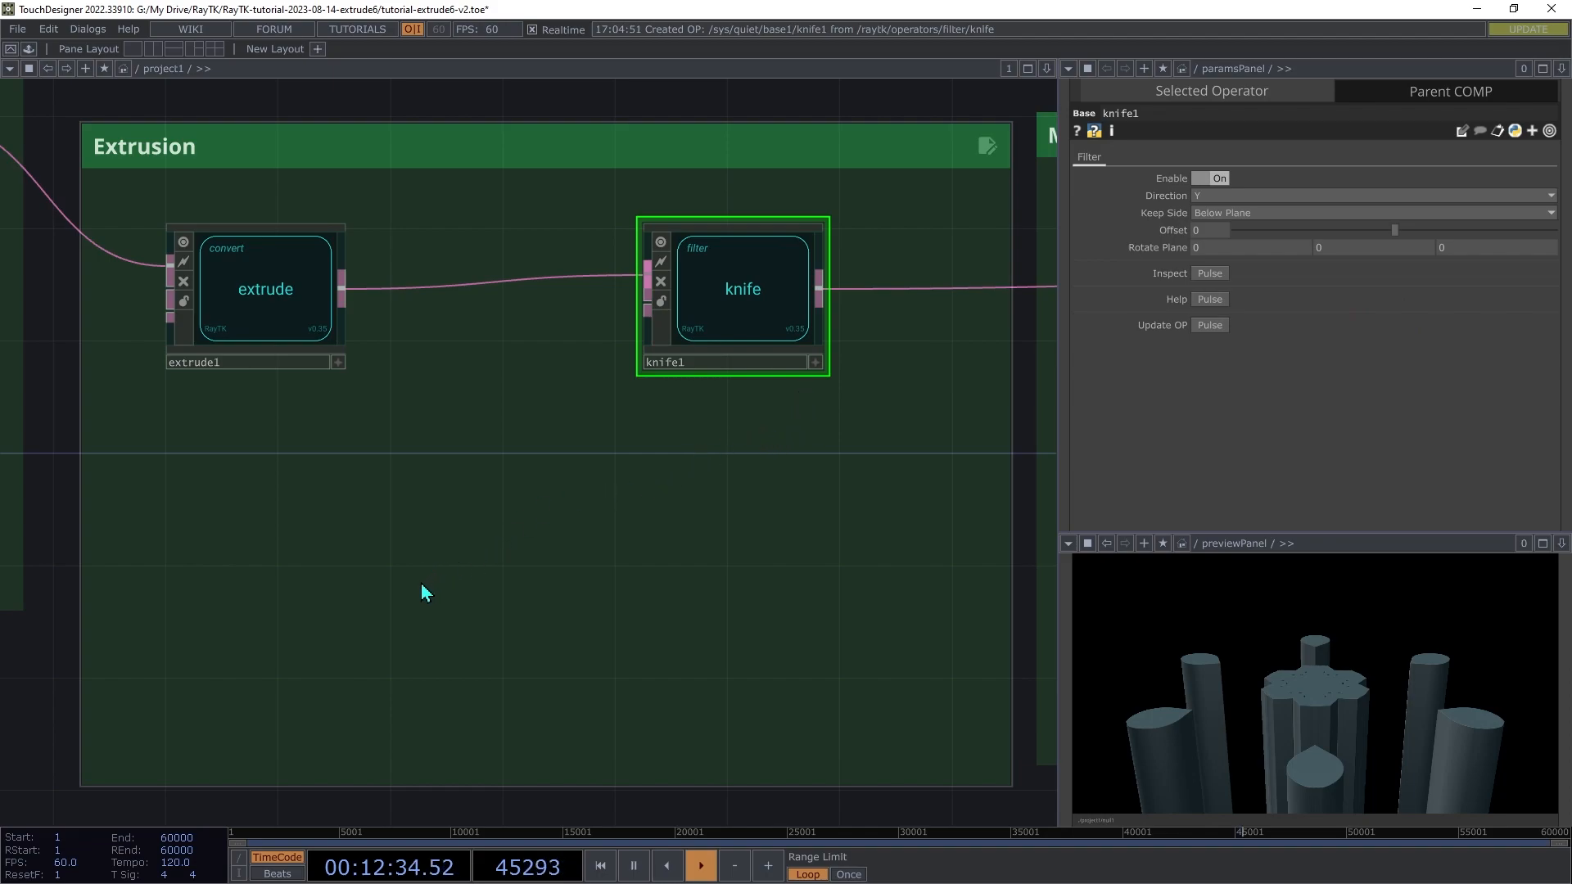
pyautogui.hotkey('alt', 'r')
pyautogui.write('plane')
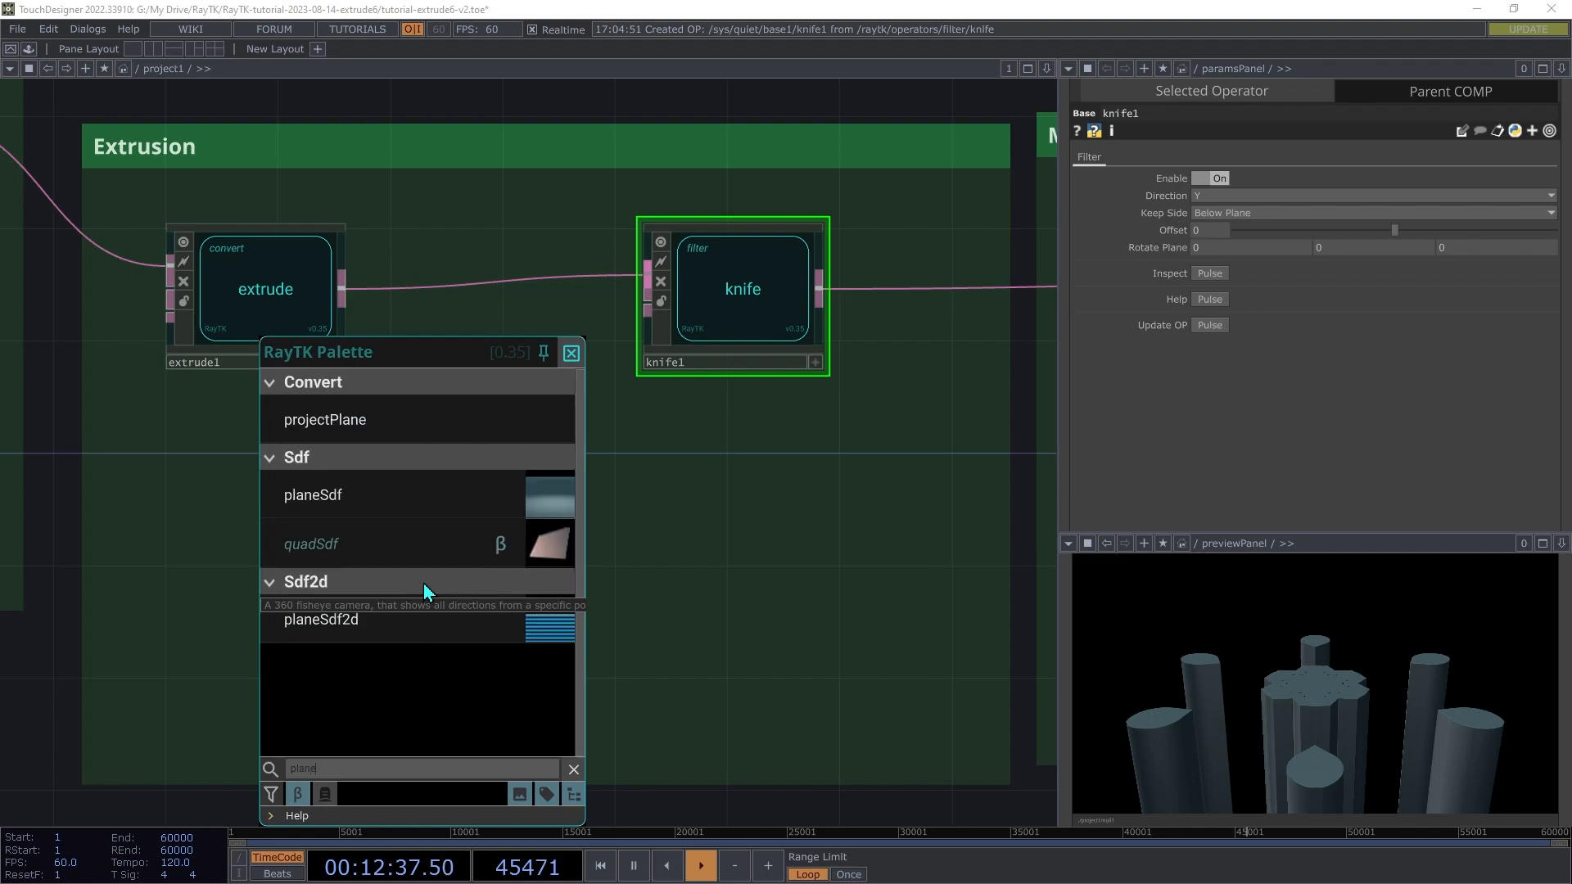
pyautogui.click(368, 502)
pyautogui.click(342, 558)
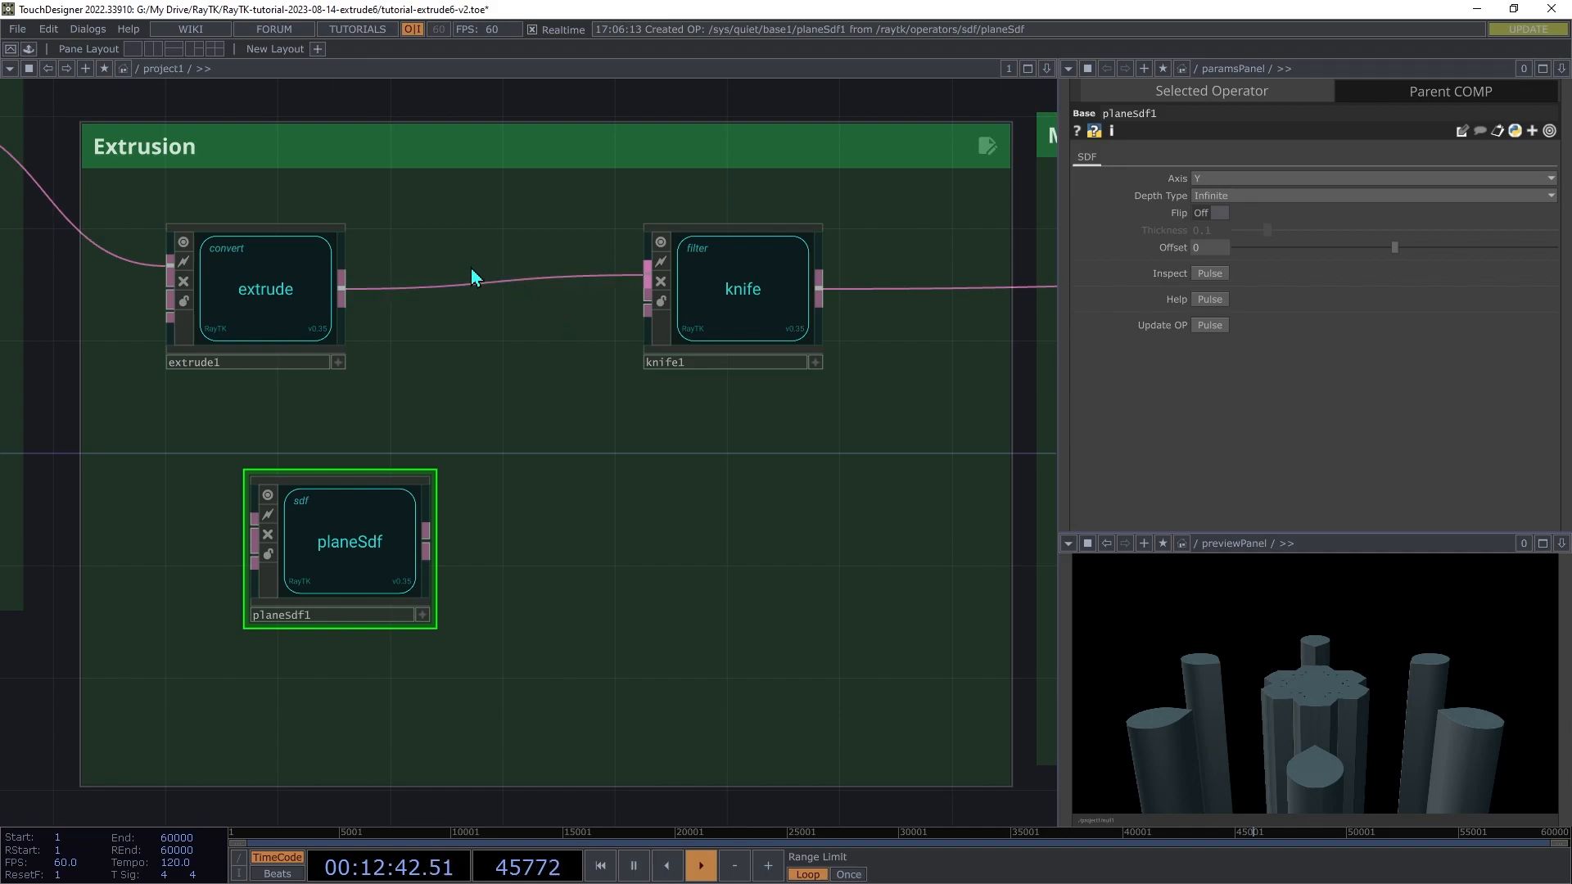
# - Combine the extrude and planeSdf operators with a Smooth Difference
pyautogui.click(264, 303)
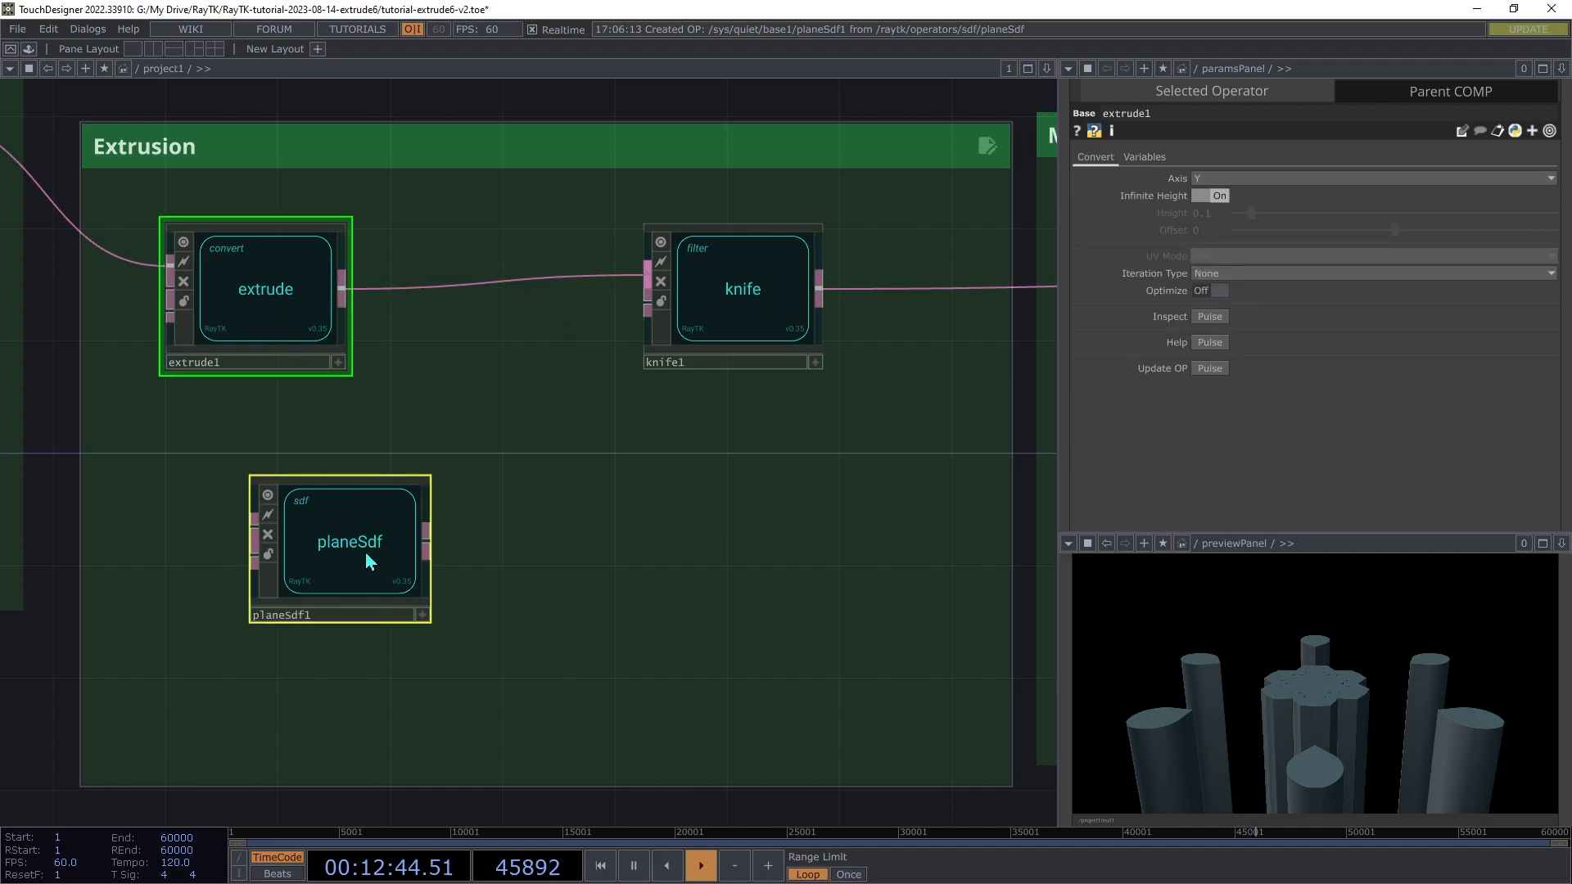
pyautogui.rightClick(578, 446)
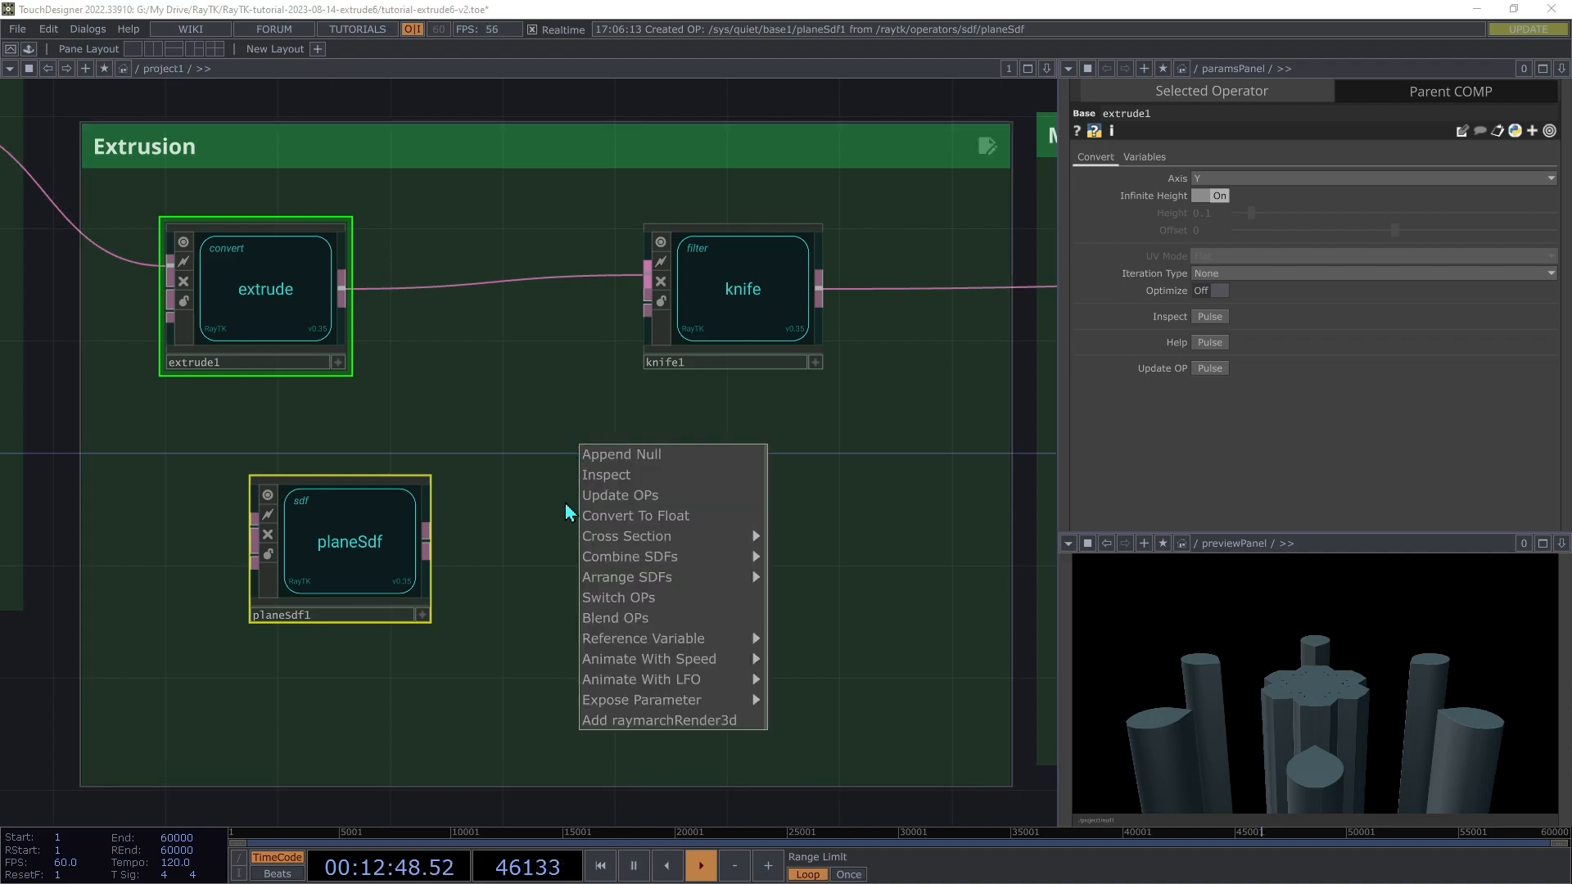
pyautogui.moveTo(610, 564)
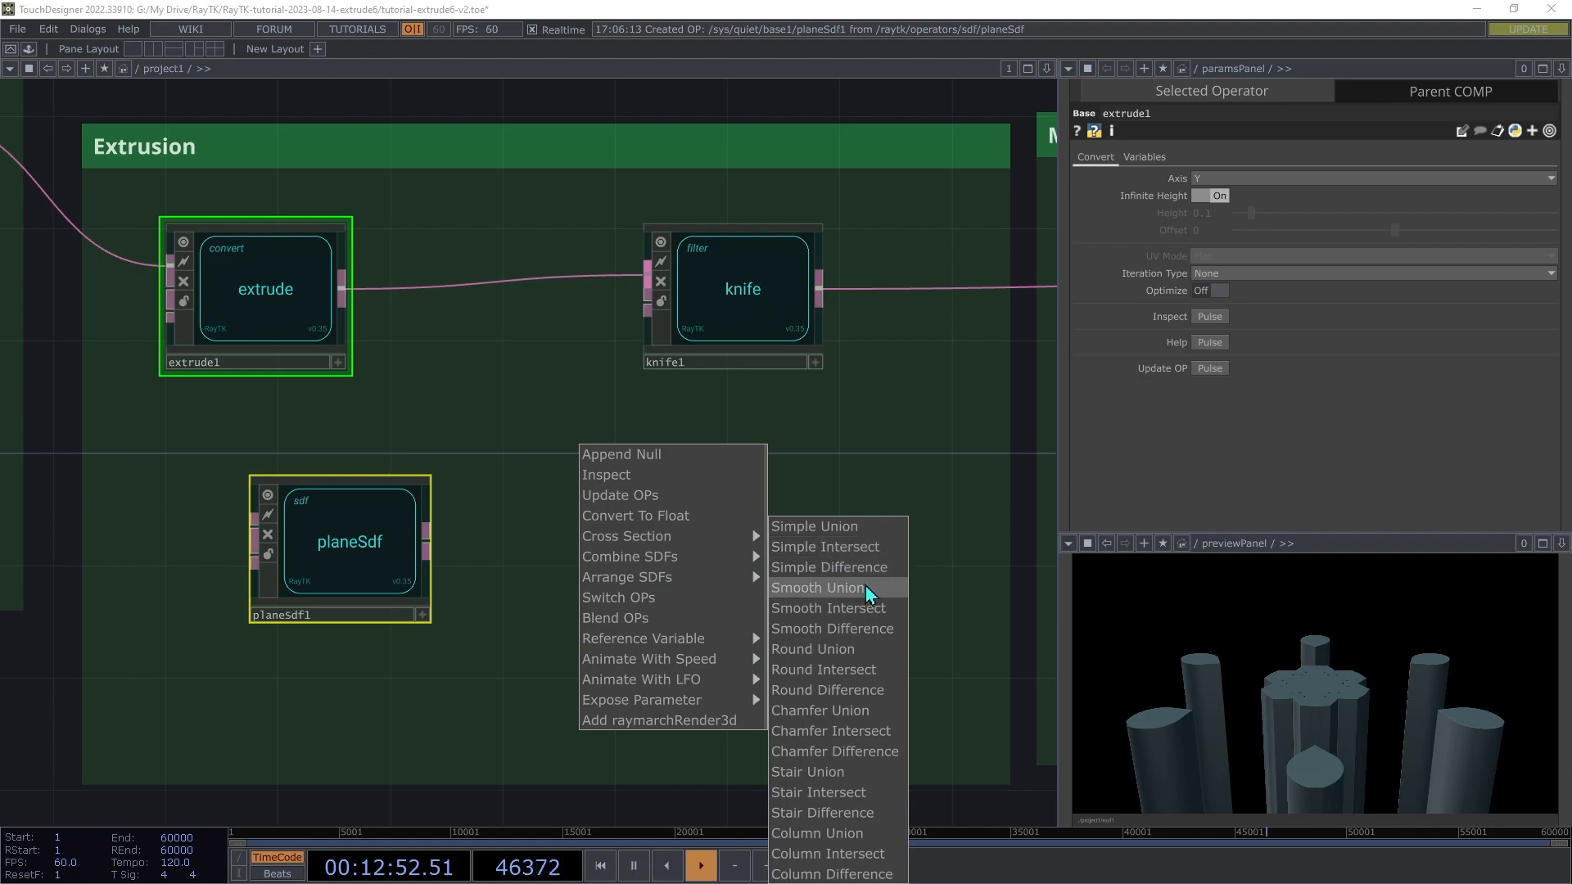
pyautogui.click(883, 630)
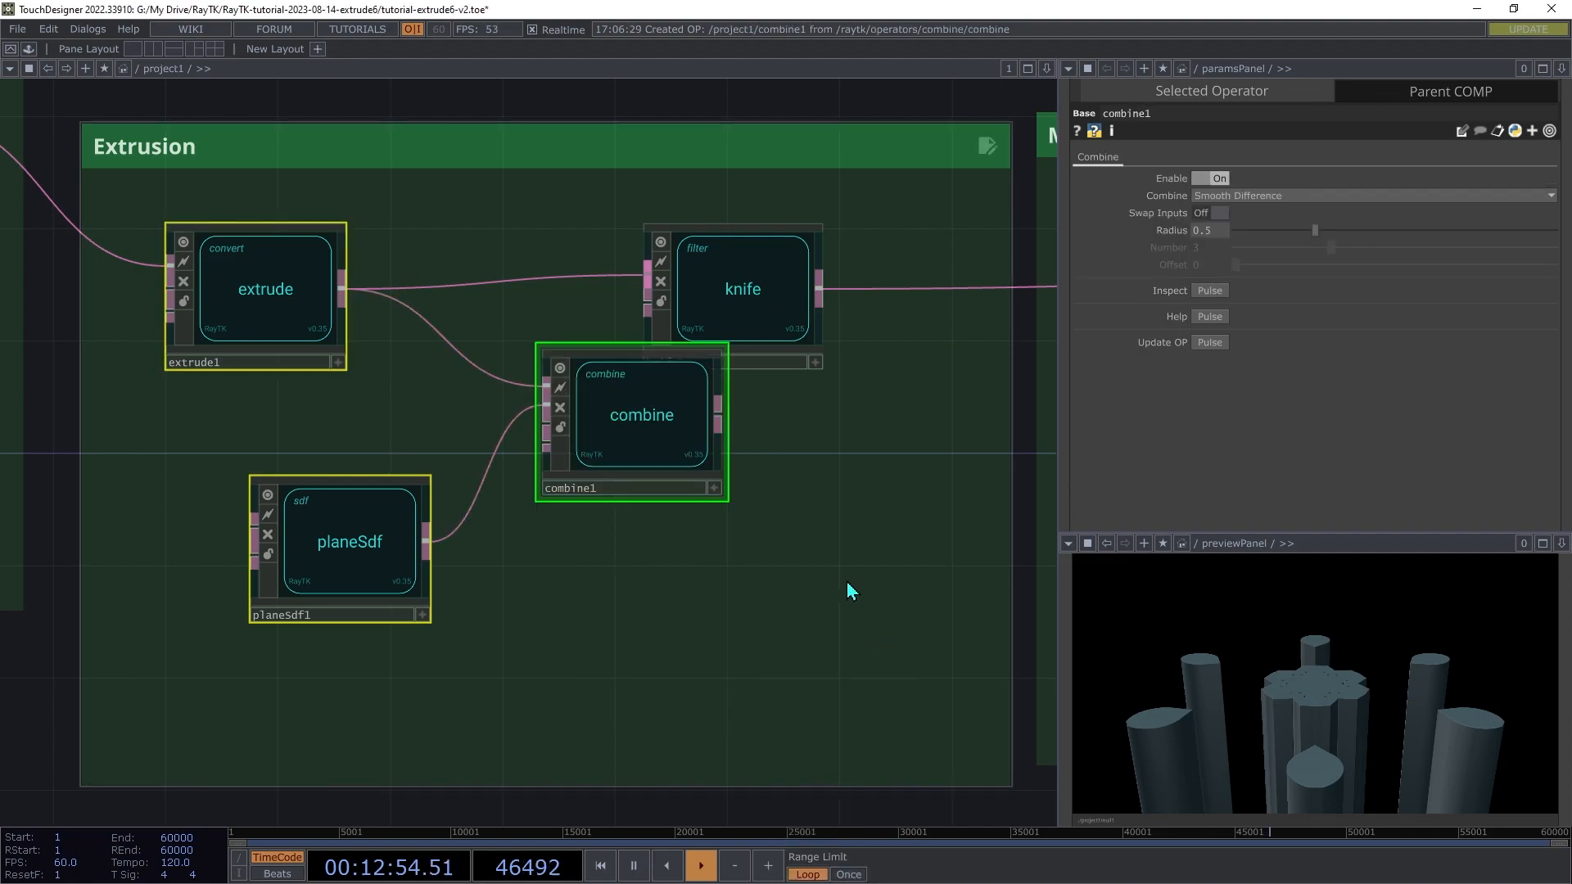
# - Feed the combine operator's output into the raymarch renderer and turn on Flip for planeSdf
pyautogui.click(684, 430)
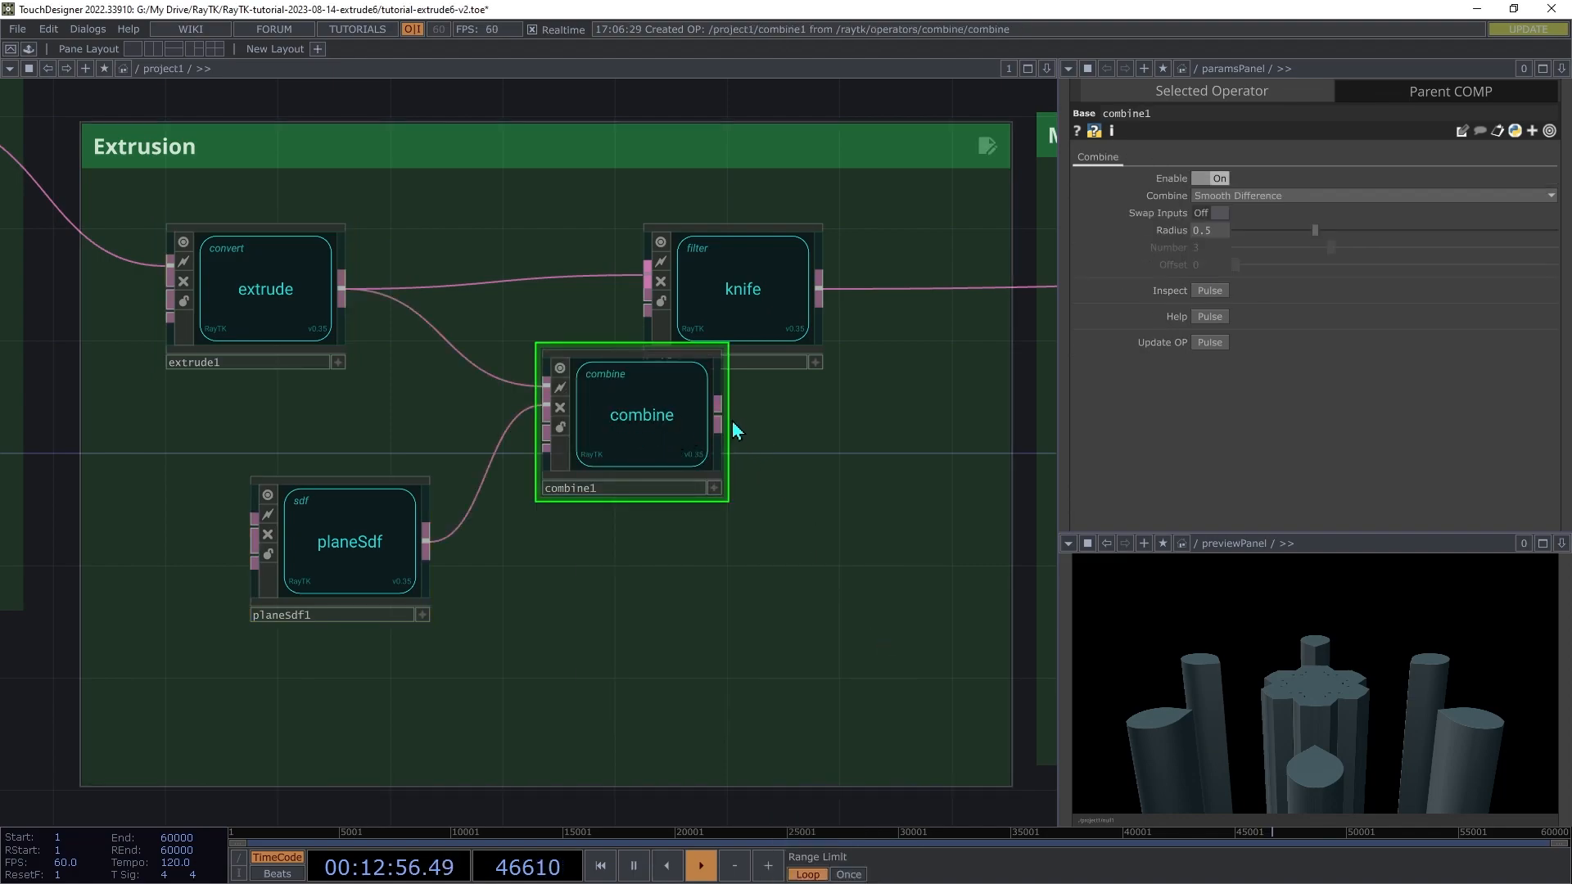
pyautogui.moveTo(718, 423); pyautogui.dragTo(888, 289)
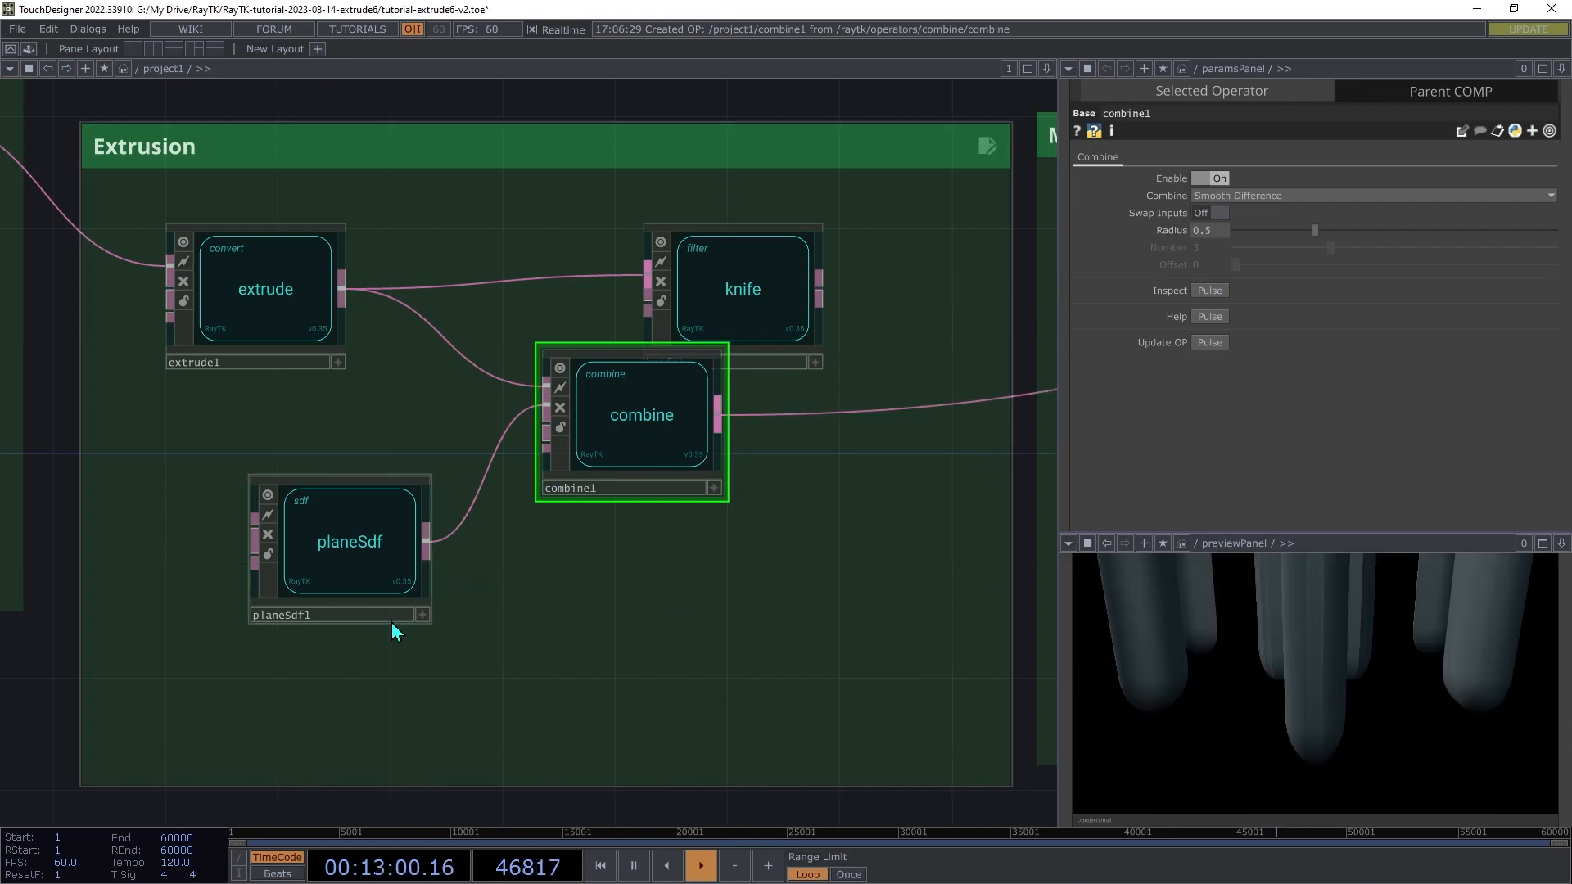
pyautogui.click(355, 557)
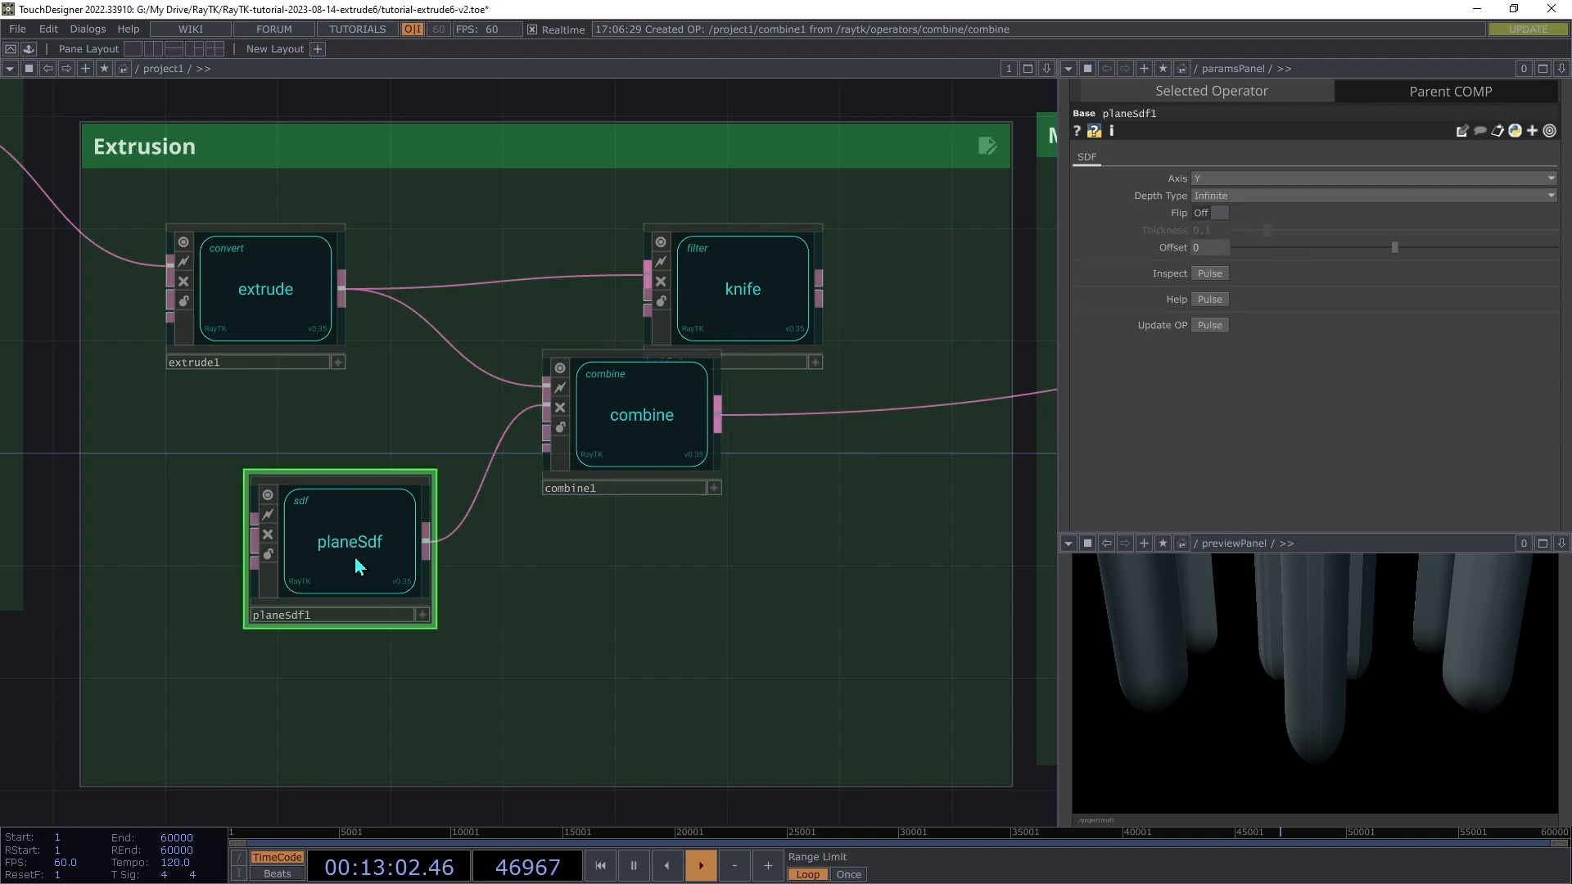
pyautogui.click(1205, 213)
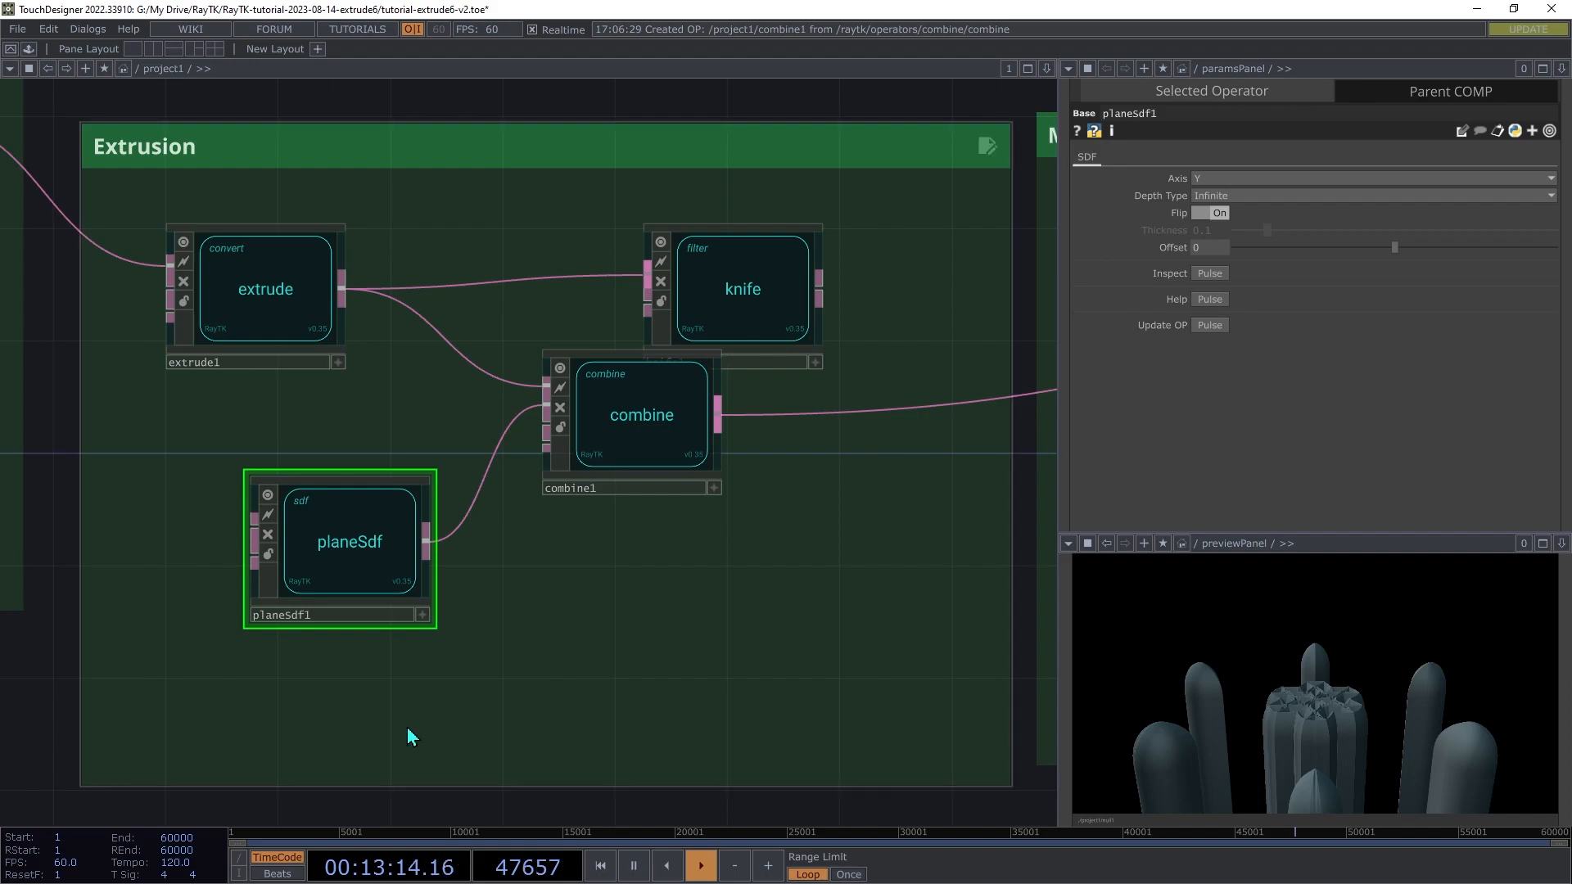
# - Delete the knife operator, line combine up with extrude, and place planeSdf below between them
pyautogui.moveTo(739, 318); pyautogui.dragTo(655, 263)
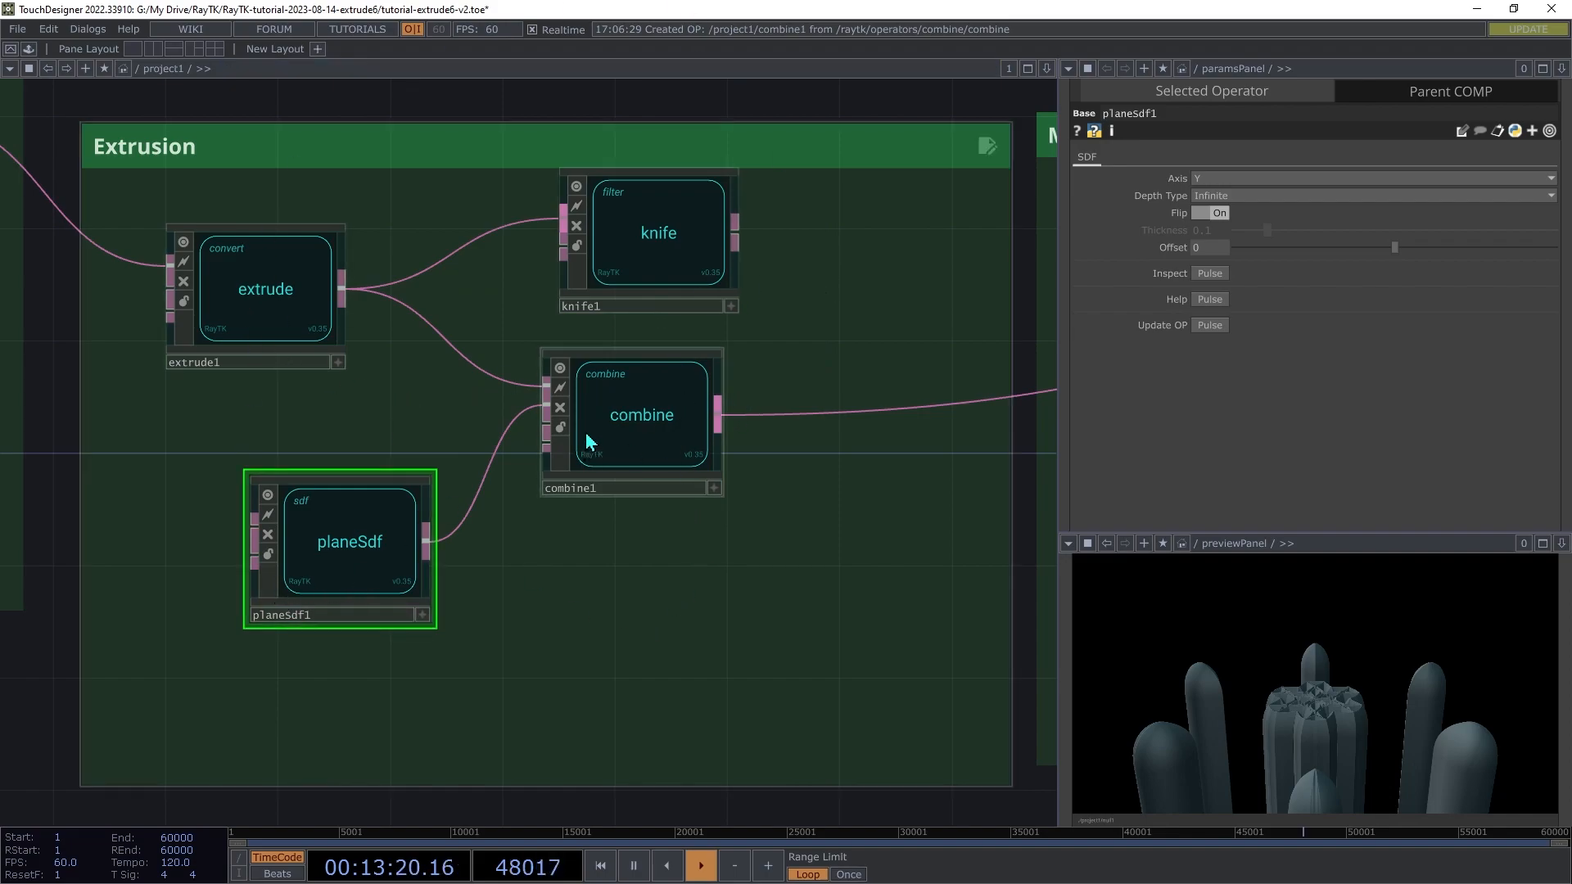
pyautogui.click(610, 419)
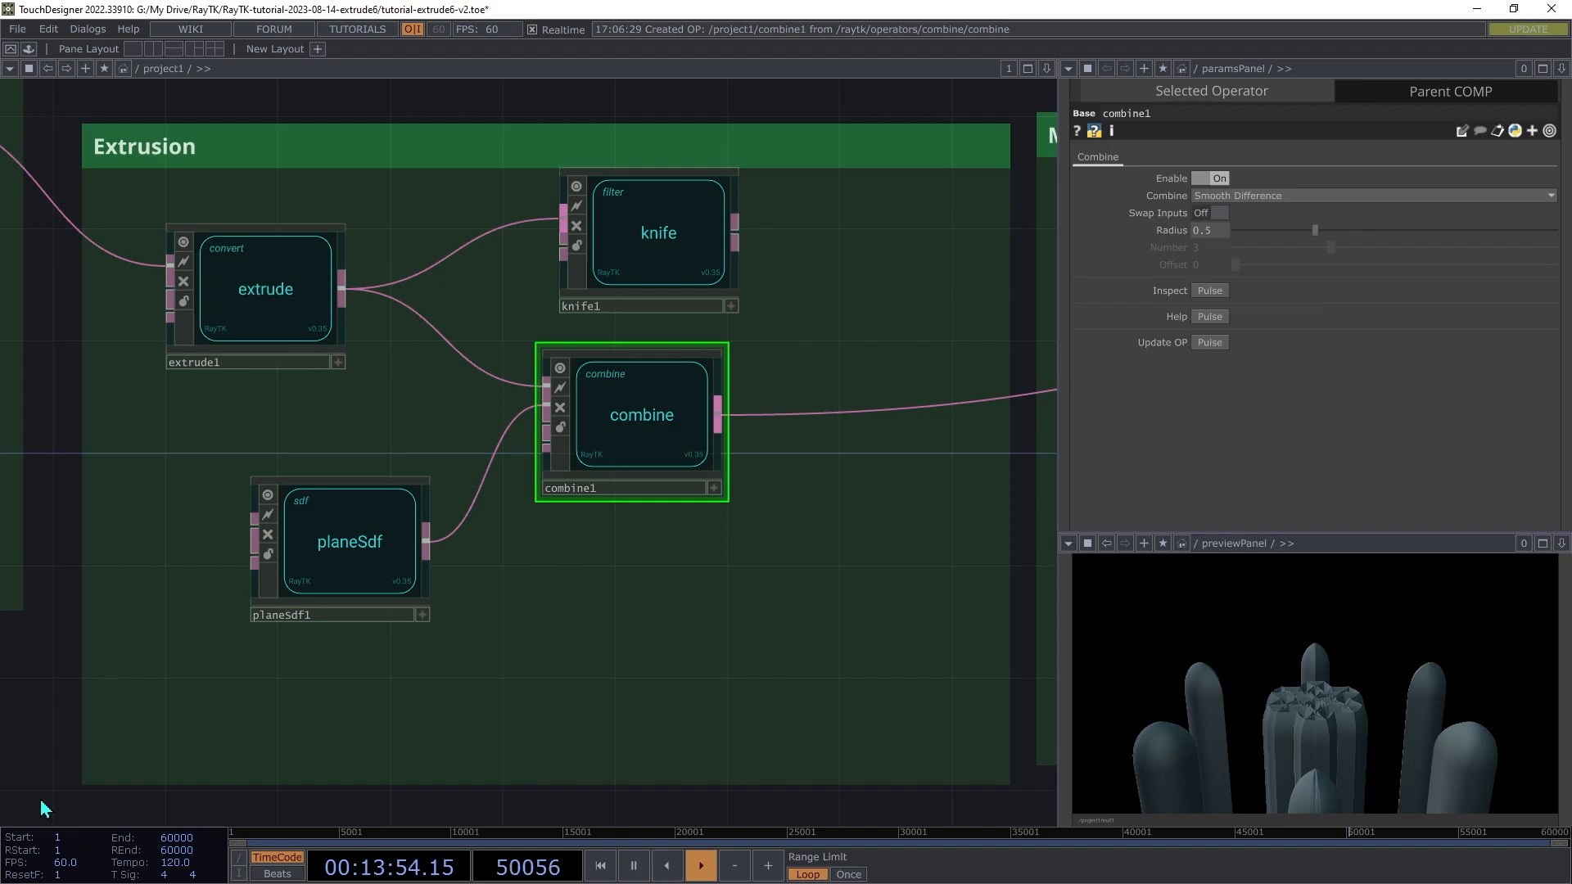
pyautogui.click(640, 261)
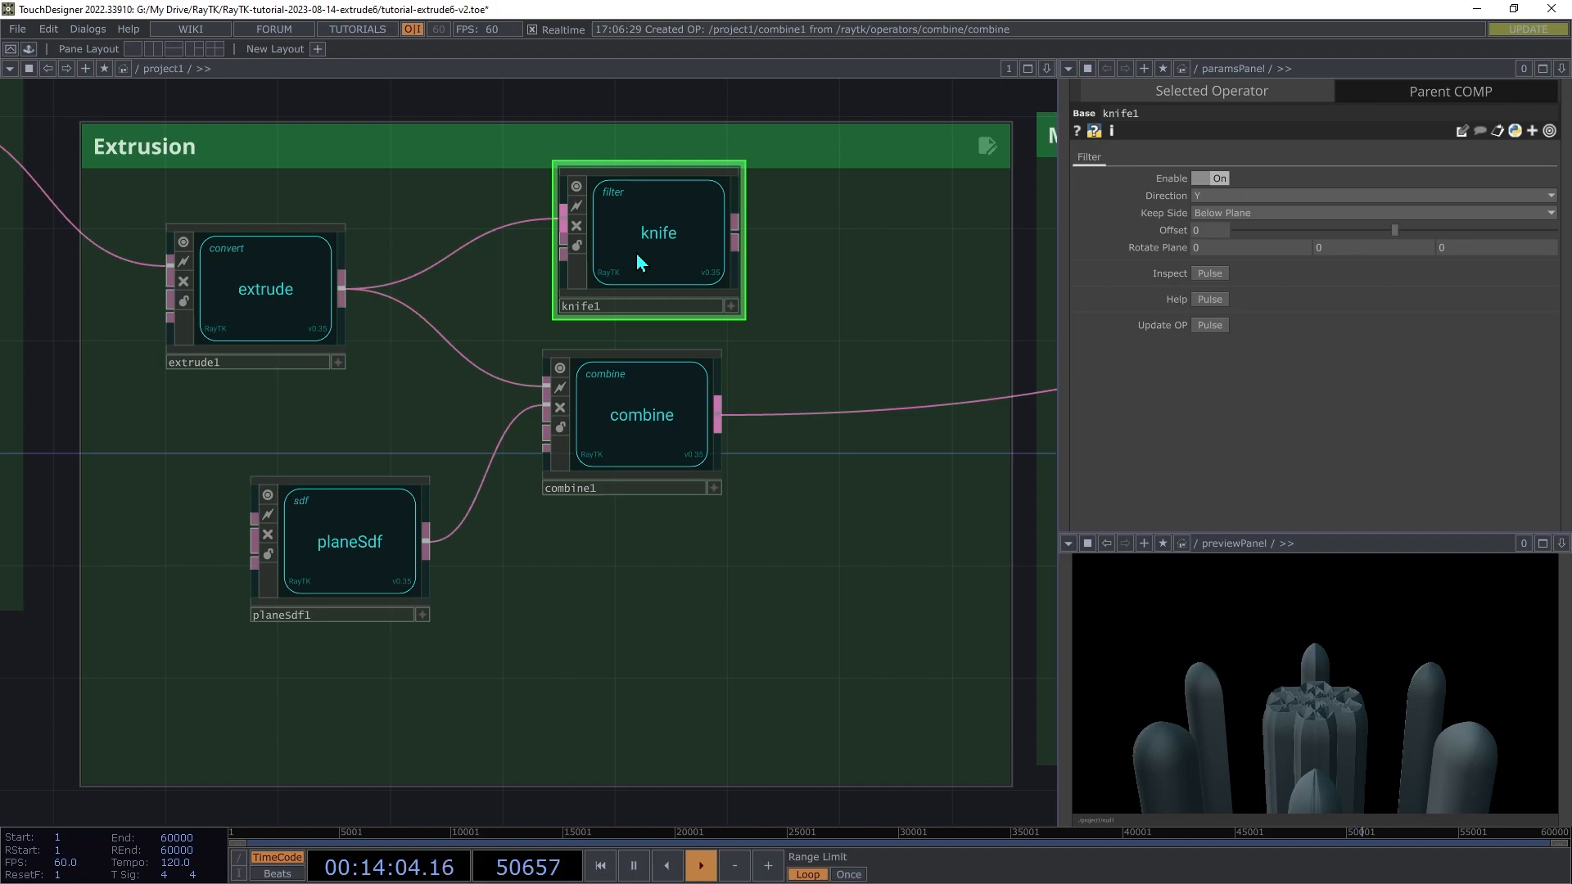
pyautogui.press('Delete')
pyautogui.moveTo(646, 494); pyautogui.dragTo(843, 357)
pyautogui.moveTo(334, 567); pyautogui.dragTo(559, 510)
pyautogui.moveTo(859, 328); pyautogui.dragTo(887, 300)
pyautogui.moveTo(578, 492); pyautogui.dragTo(629, 511)
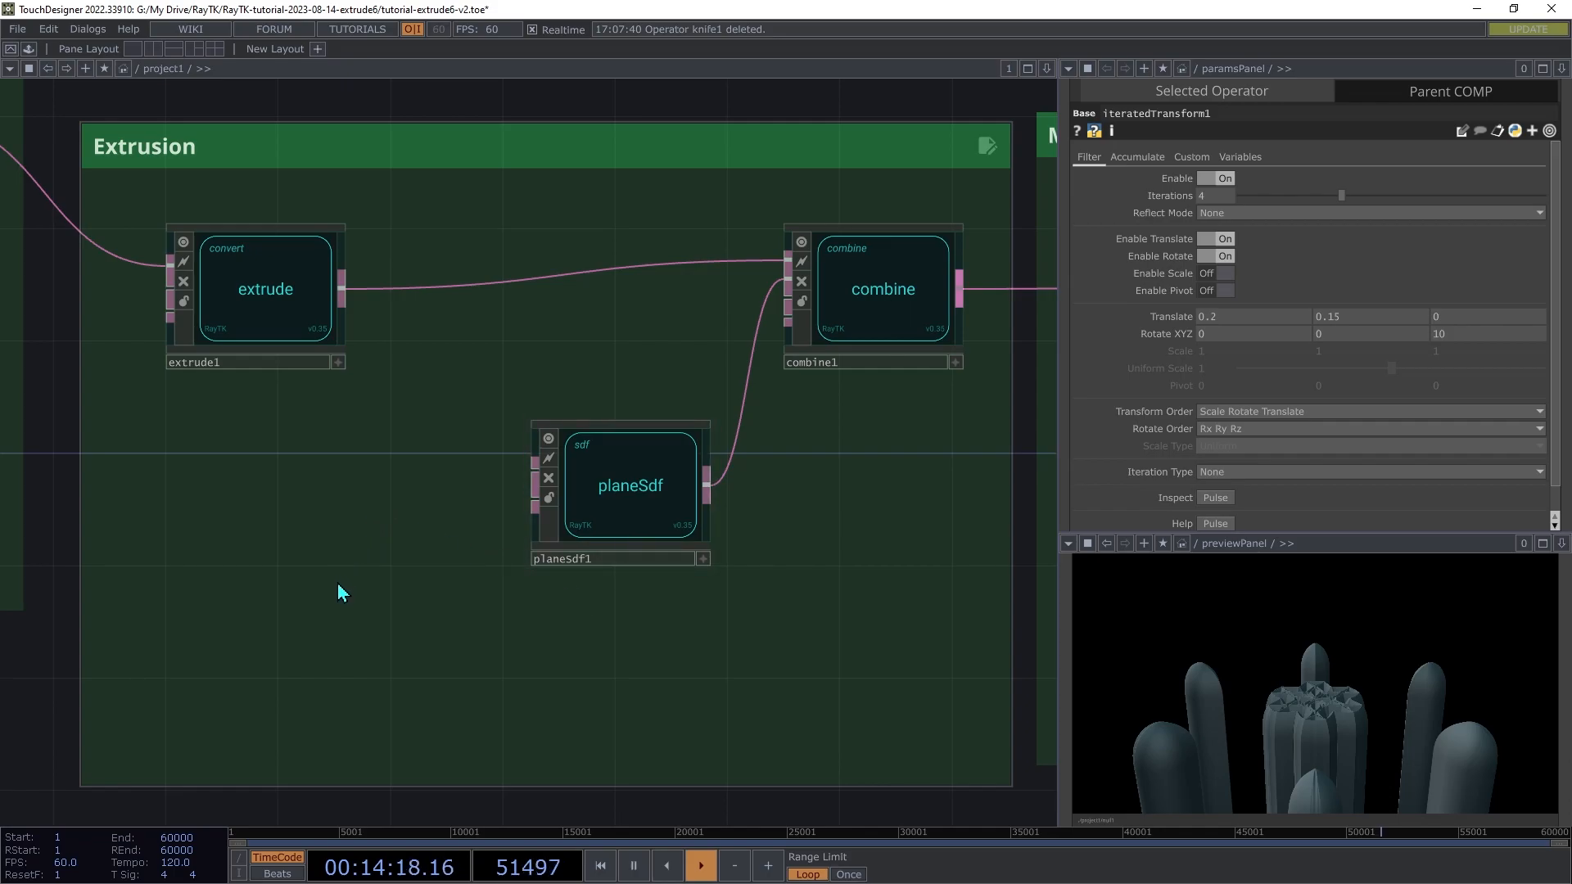
# - Add a waveField operator in the Extrusion area and connect it to planeSdf's field input
pyautogui.hotkey('alt', 'r')
pyautogui.write('wavef')
pyautogui.click(283, 551)
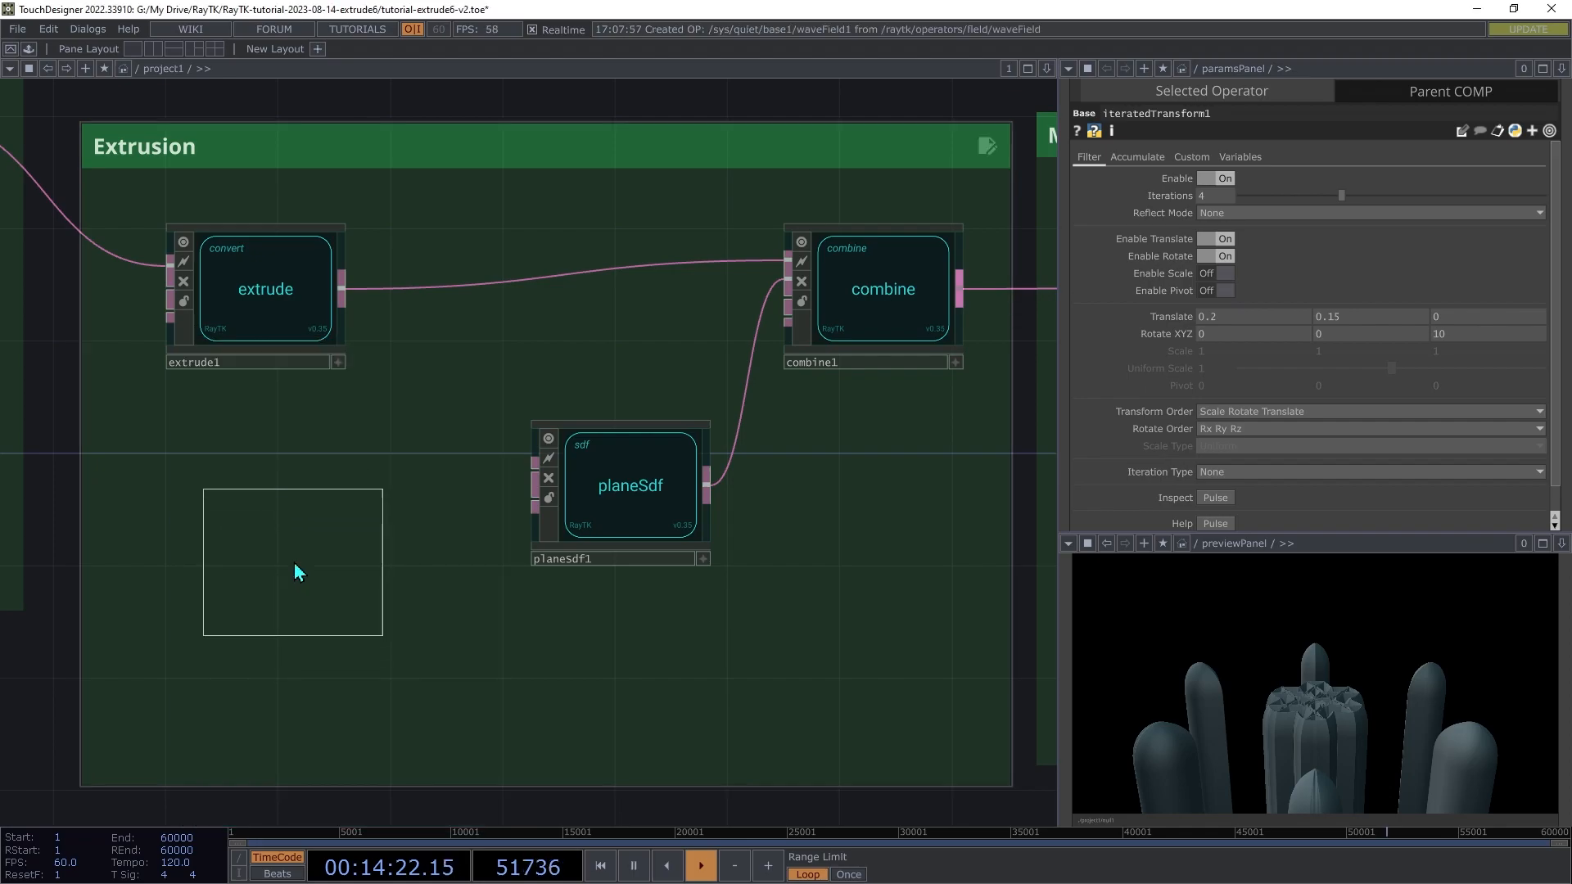
pyautogui.click(287, 557)
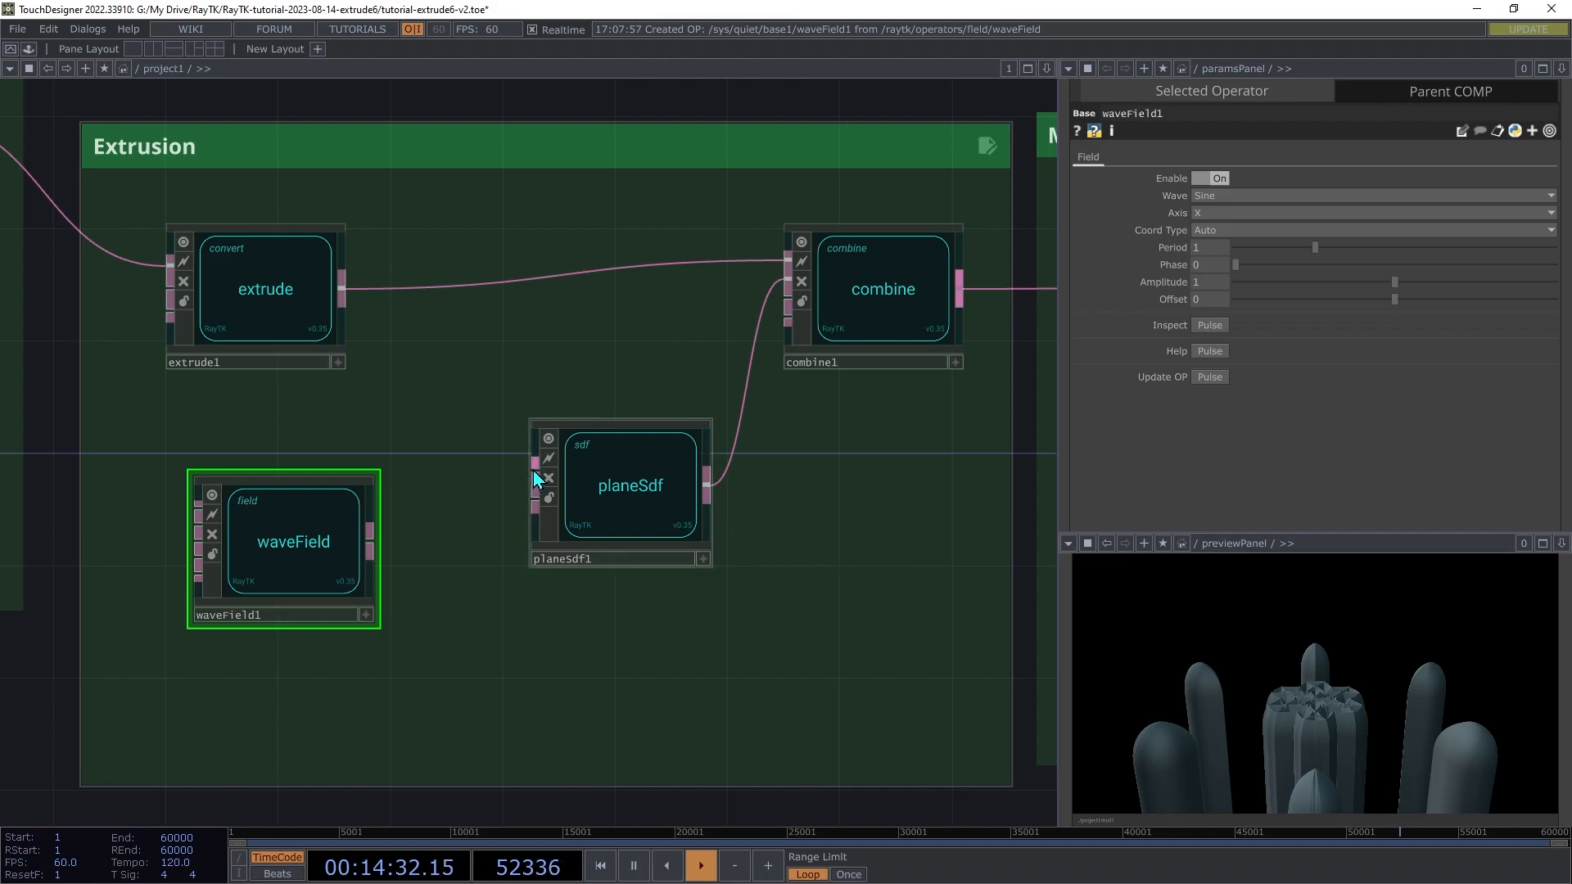
pyautogui.moveTo(533, 470); pyautogui.dragTo(370, 542)
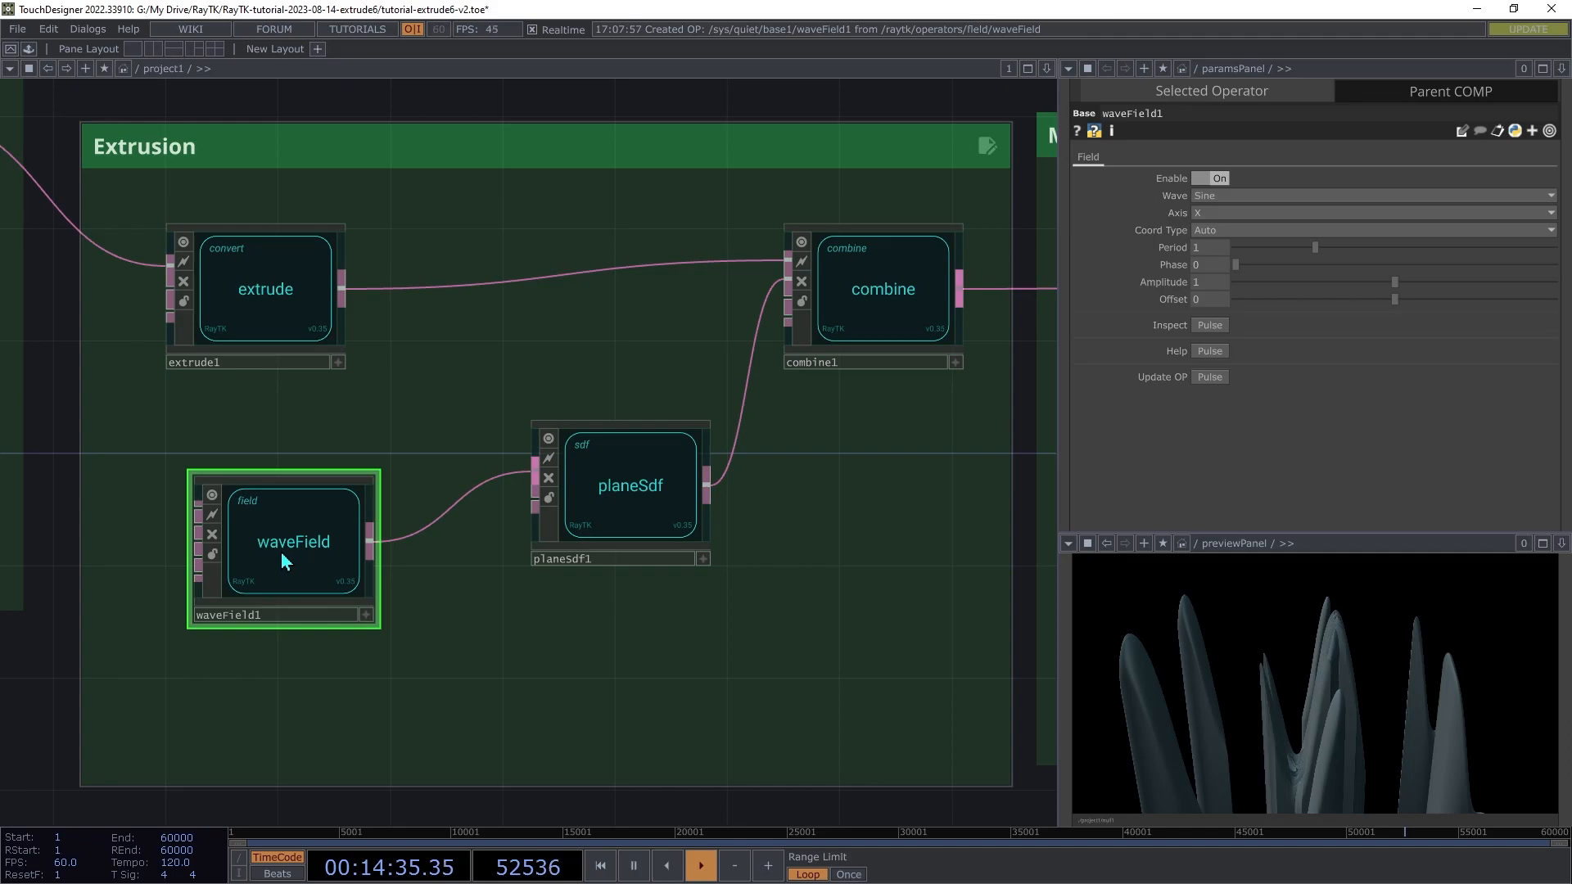
# - Set the waveField's Amplitude to 0.3 and space out waveField and planeSdf in a row below extrude
pyautogui.moveTo(287, 562); pyautogui.dragTo(300, 496)
pyautogui.moveTo(1215, 287); pyautogui.dragTo(1208, 257)
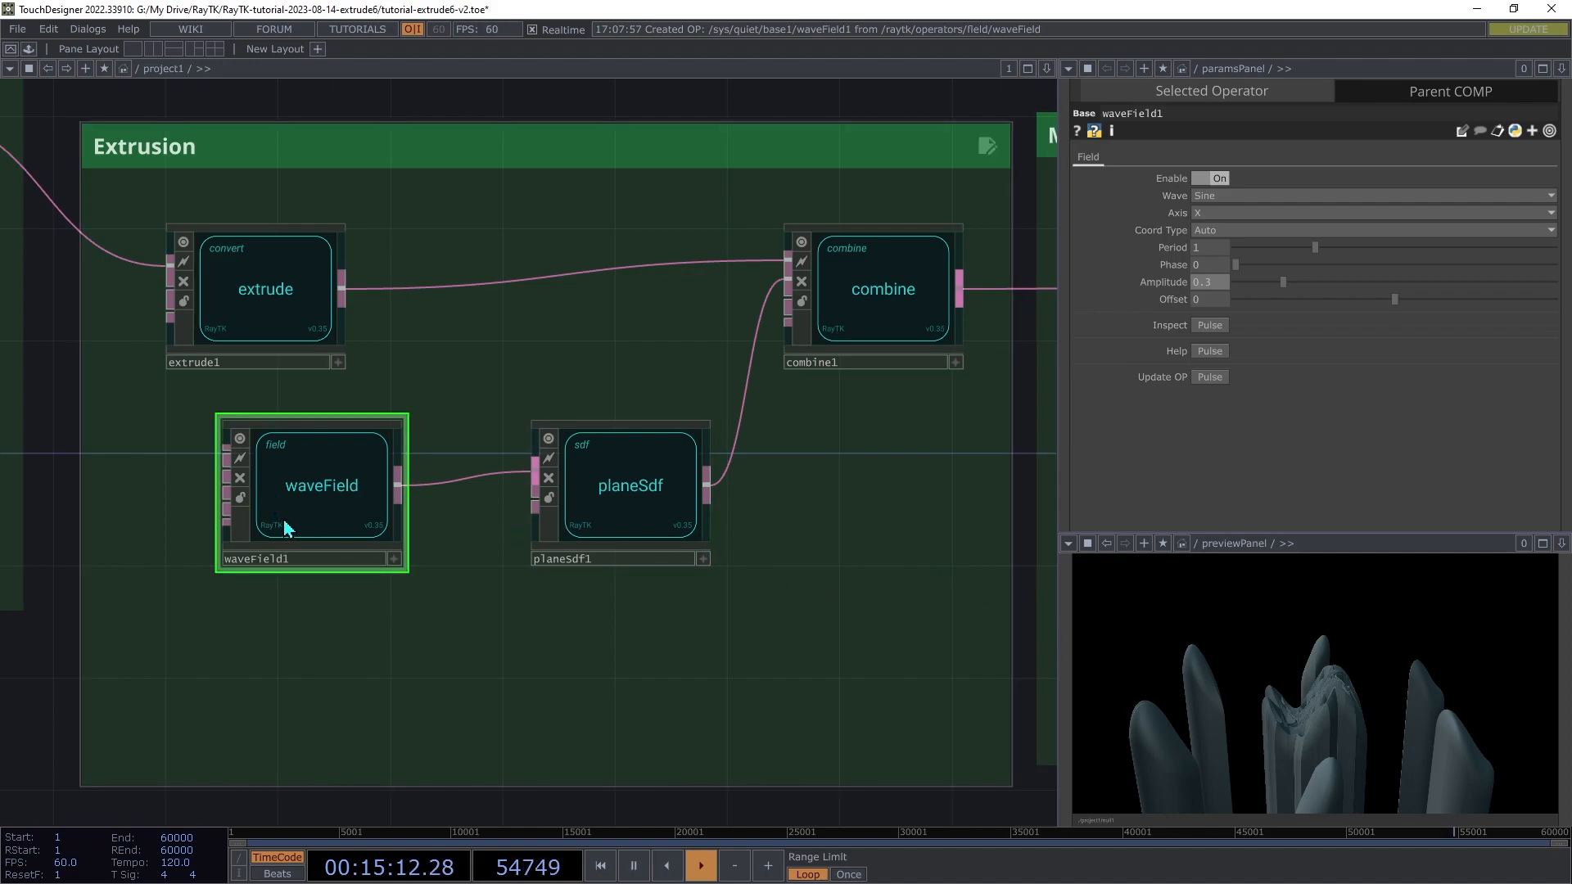
pyautogui.moveTo(293, 518); pyautogui.dragTo(378, 517)
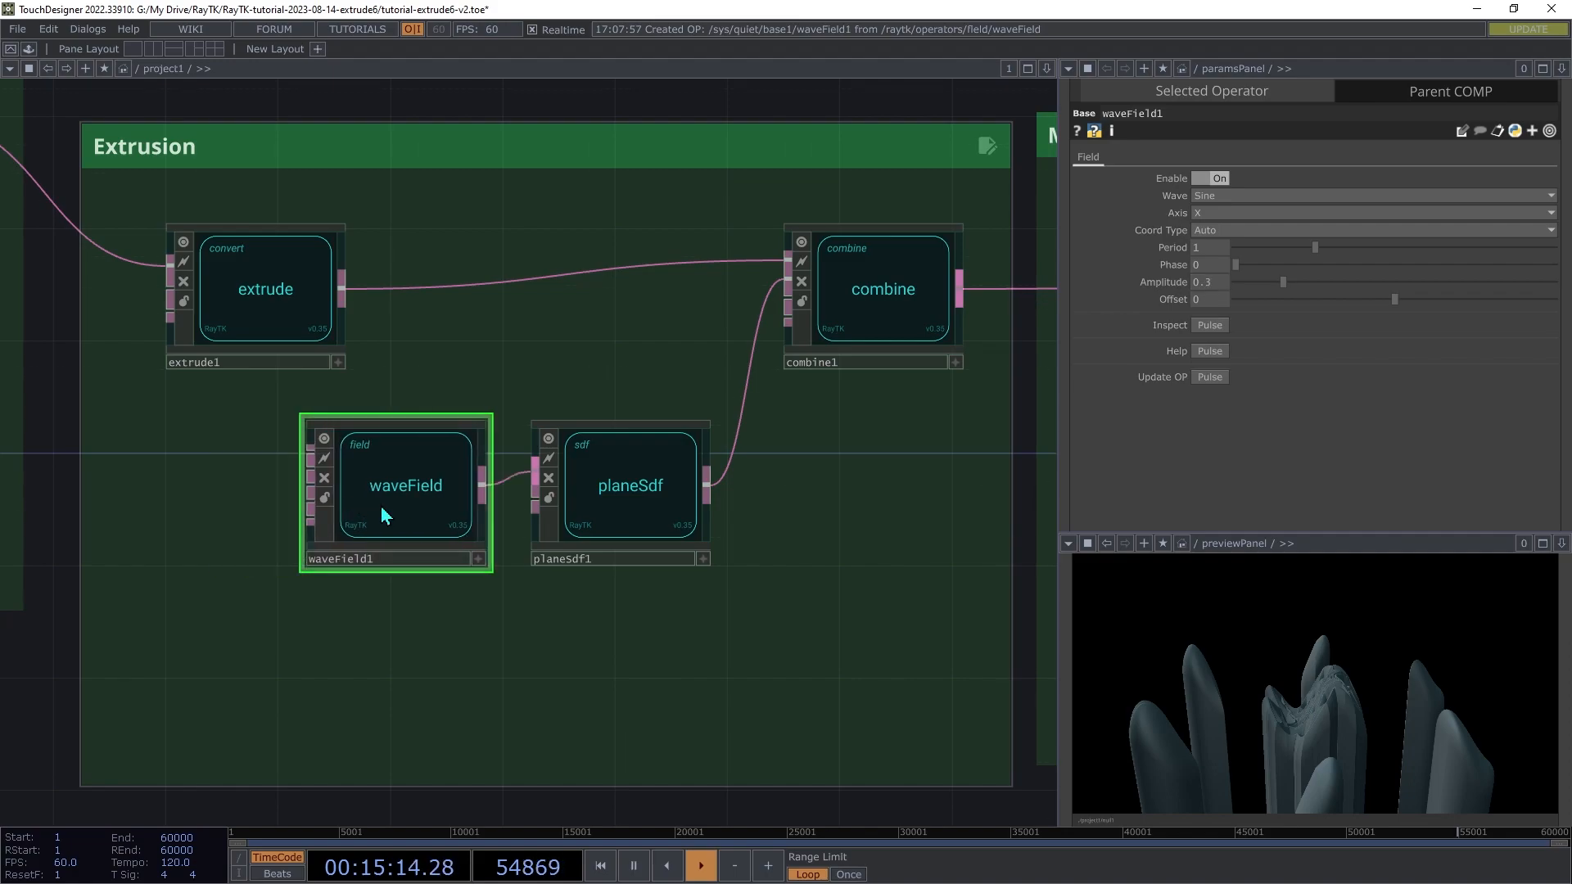
pyautogui.moveTo(645, 485); pyautogui.dragTo(729, 485)
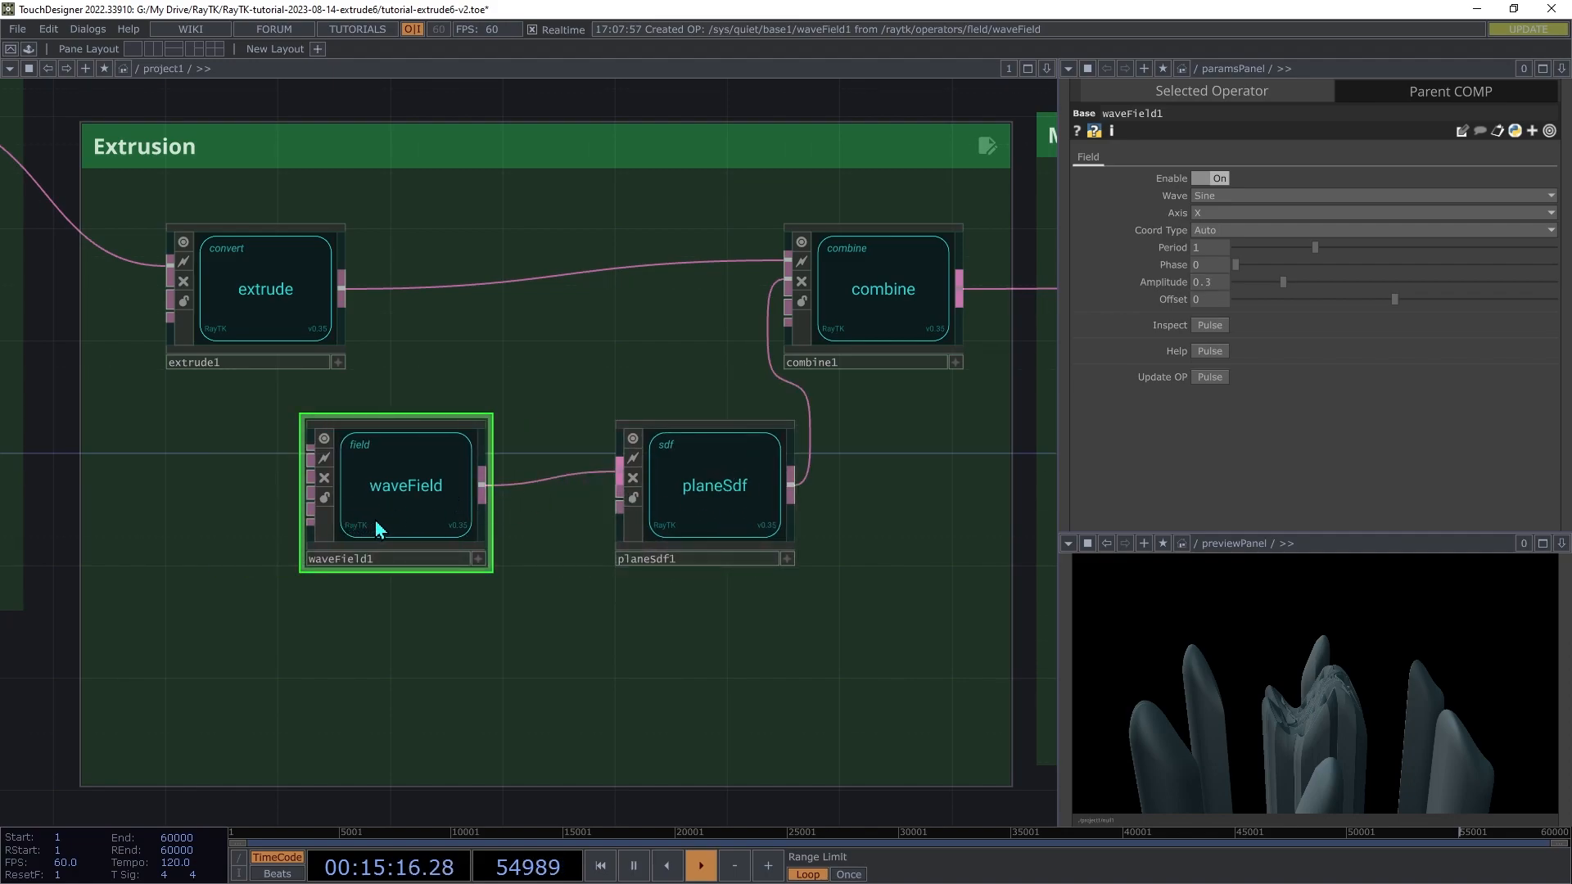
pyautogui.moveTo(368, 533); pyautogui.dragTo(414, 533)
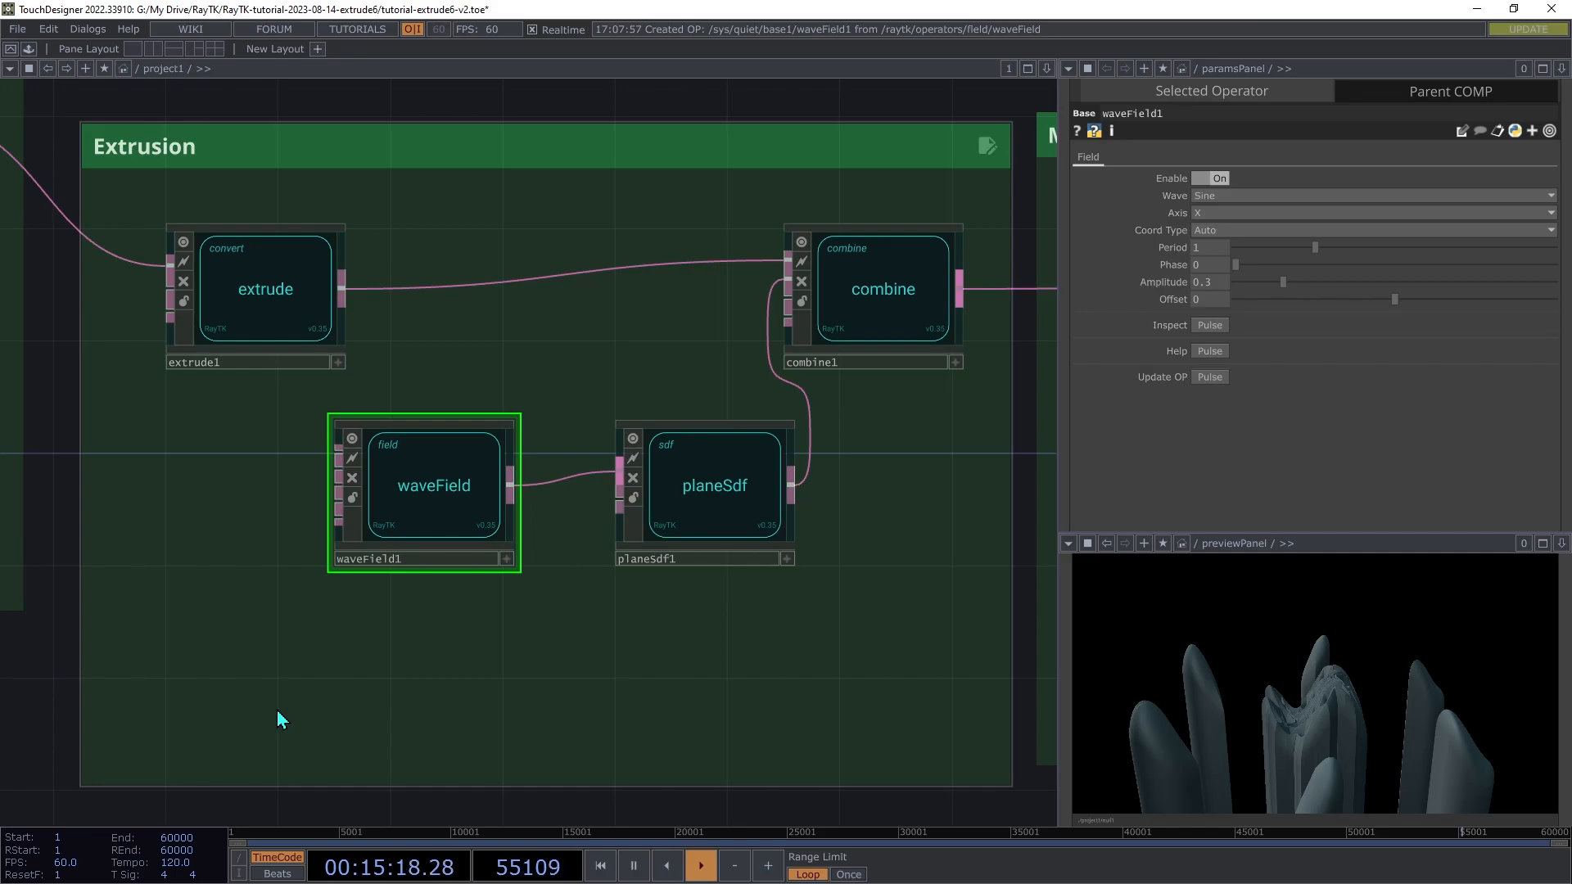
# - Add a pointDistanceField that drives waveField's Coordinate Field input, and set its Axes to XZ
pyautogui.hotkey('alt', 'r')
pyautogui.scroll(-20, 278, 720)
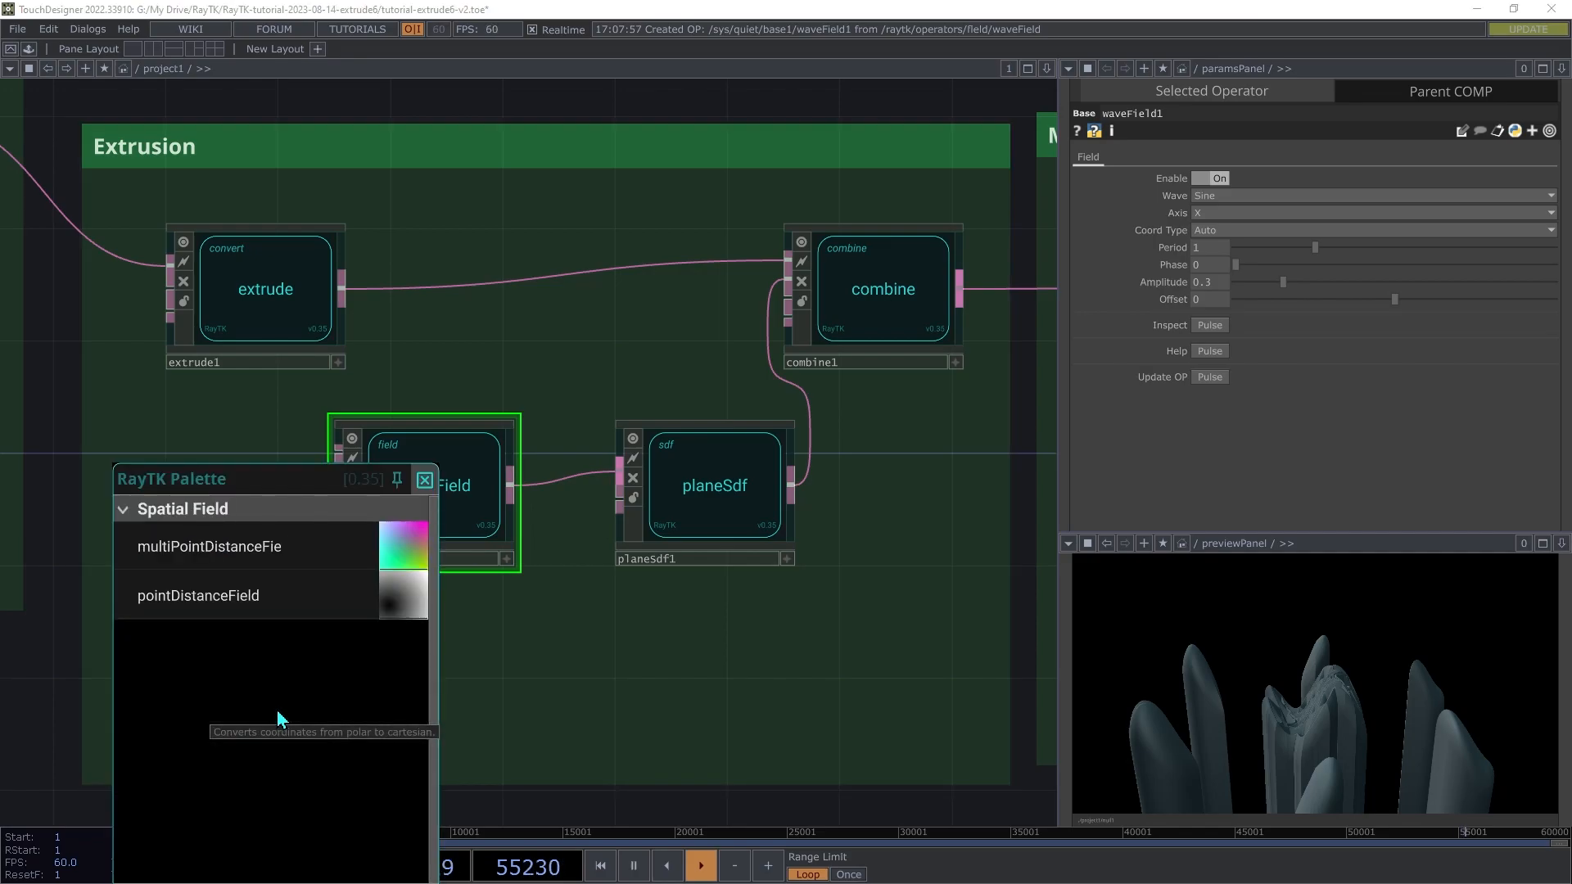
pyautogui.click(228, 605)
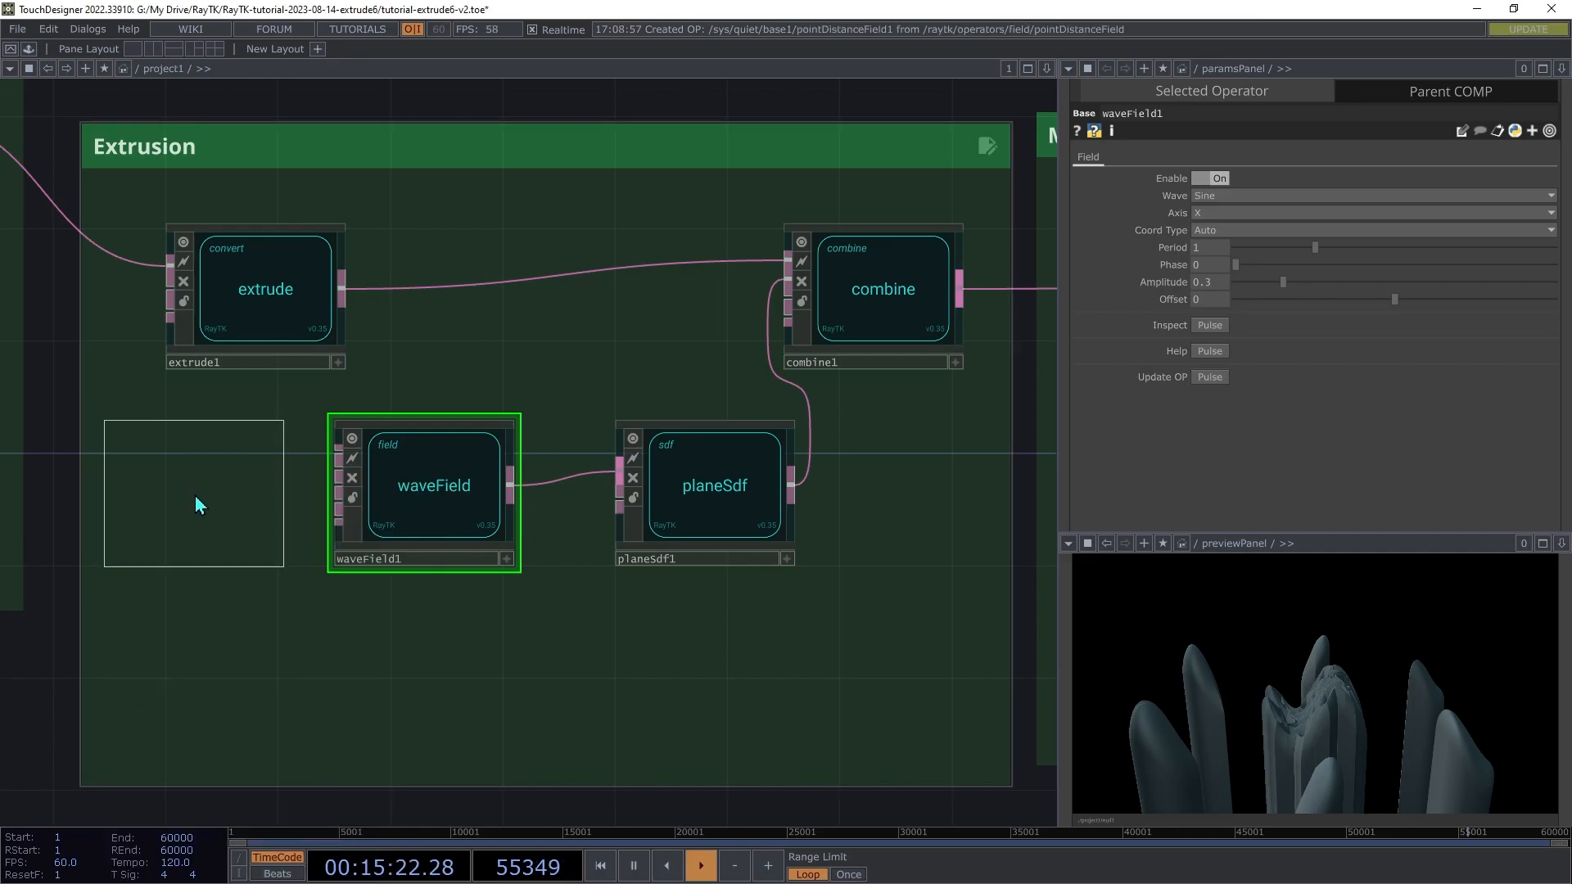
pyautogui.click(197, 505)
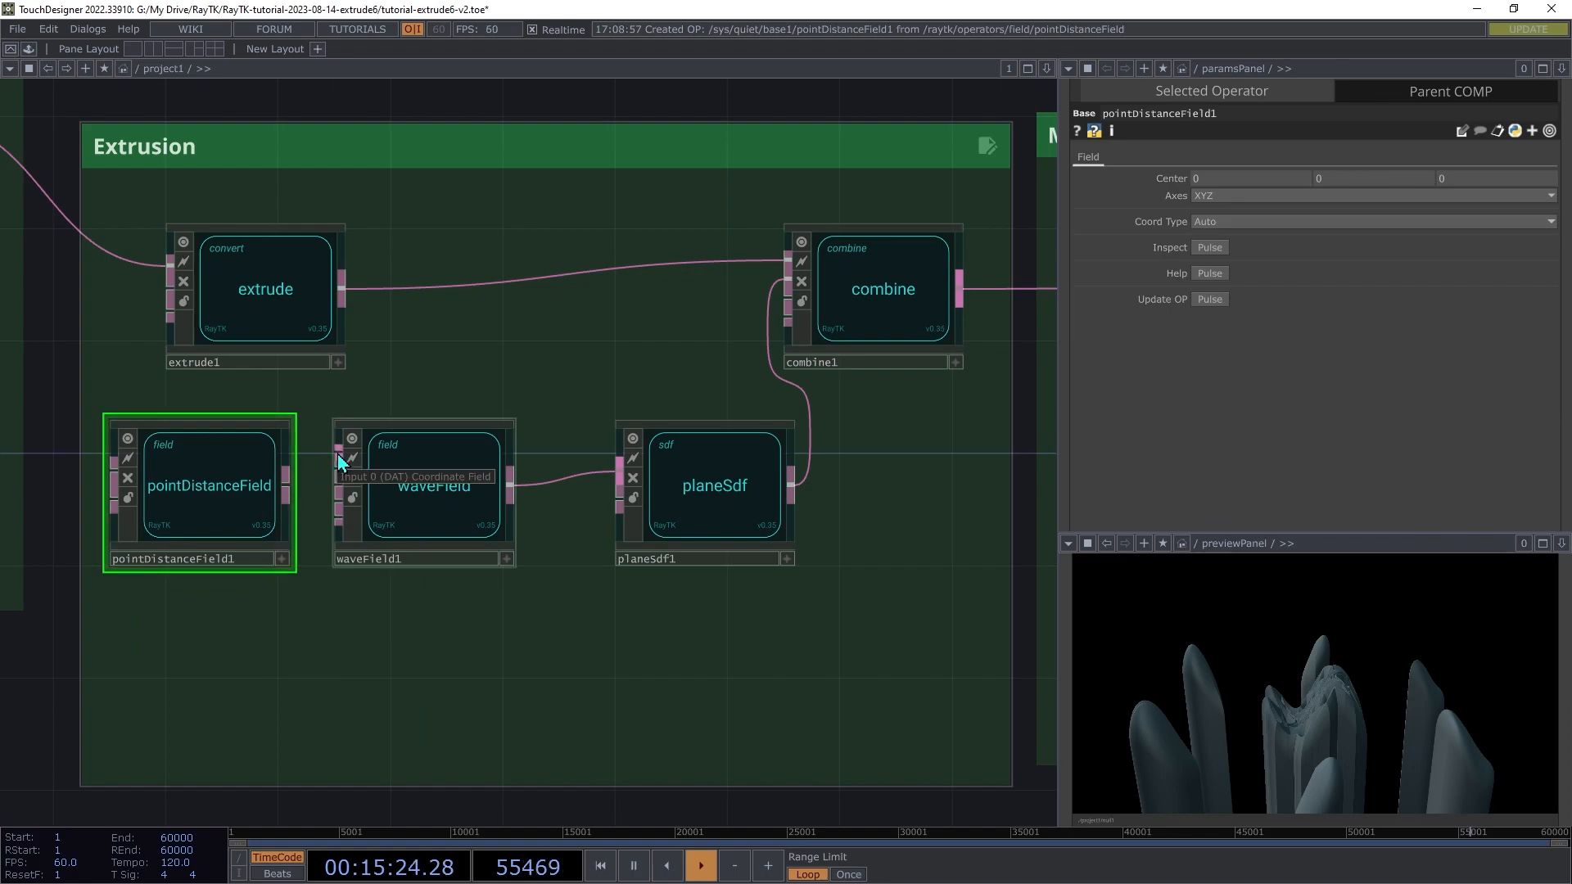
pyautogui.moveTo(339, 463); pyautogui.dragTo(286, 489)
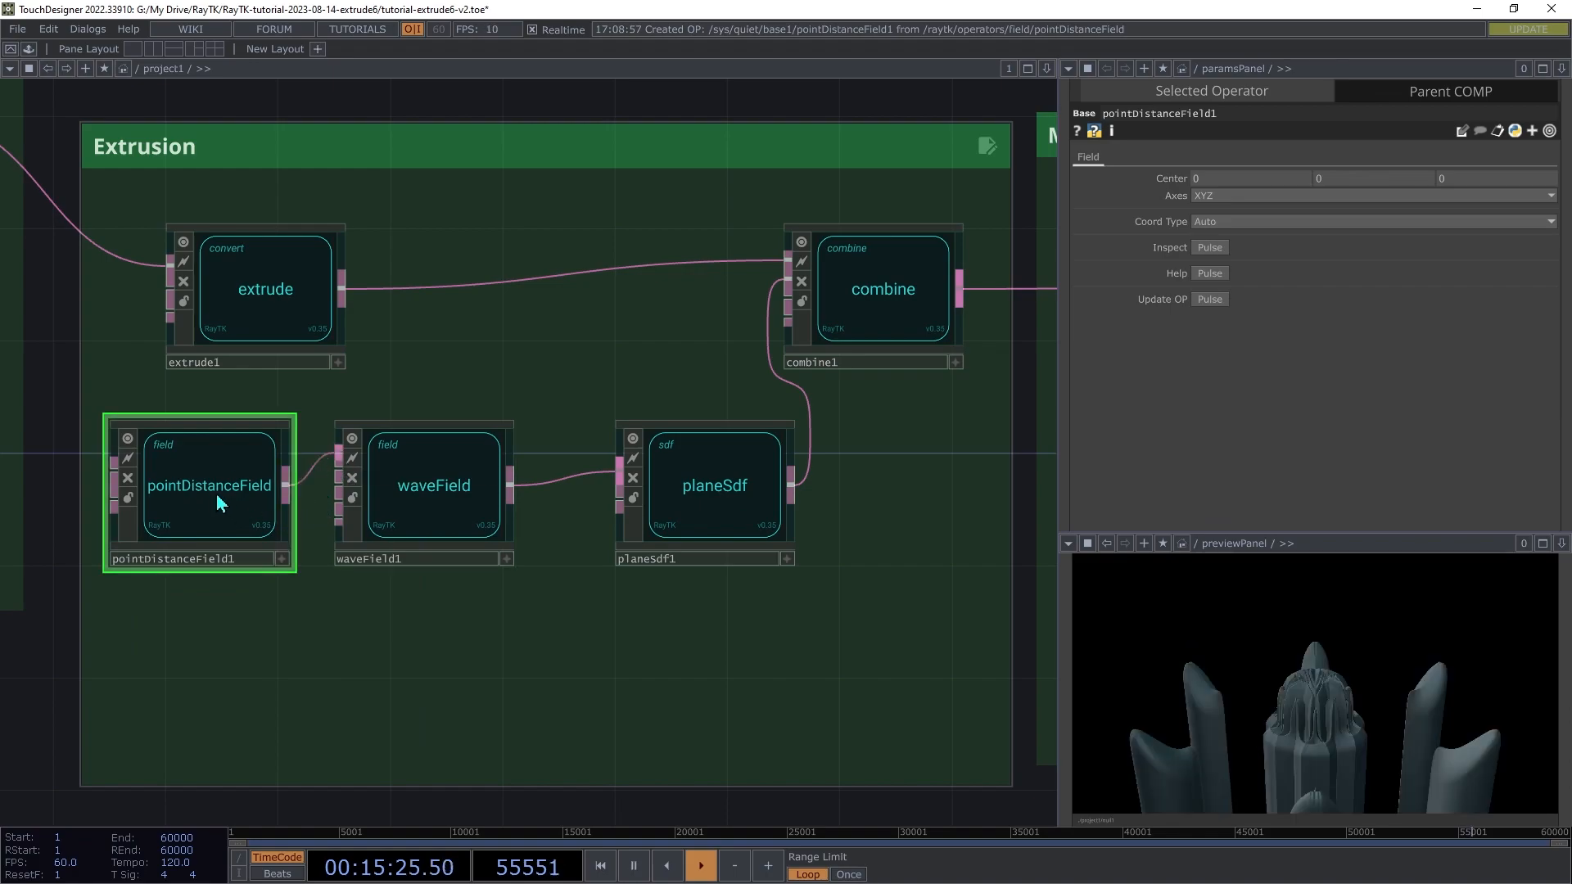
pyautogui.click(1294, 194)
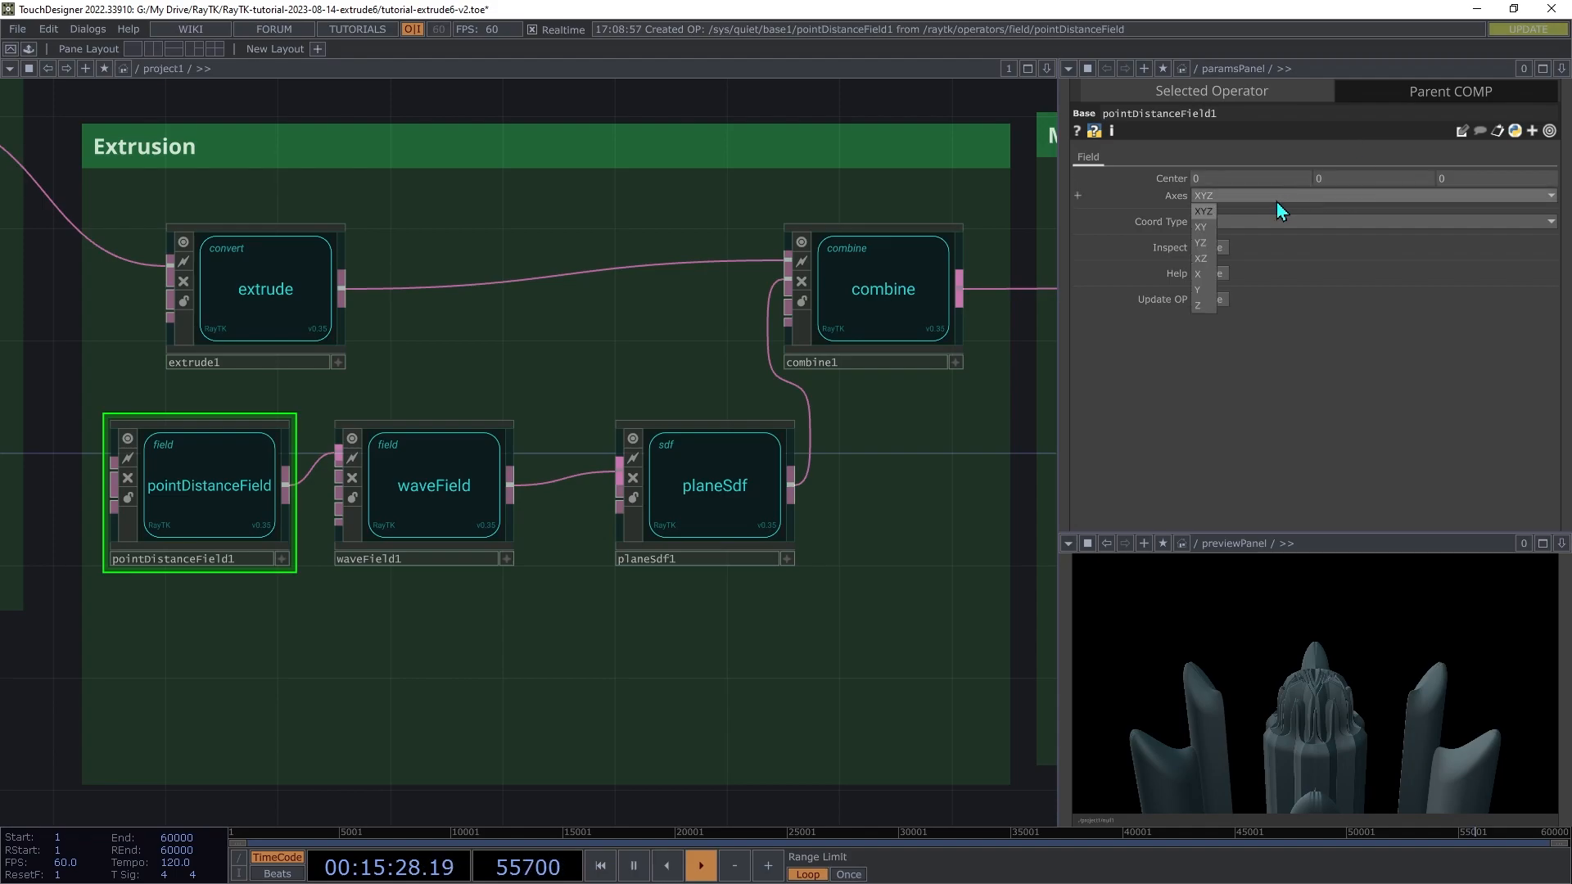
pyautogui.click(1209, 259)
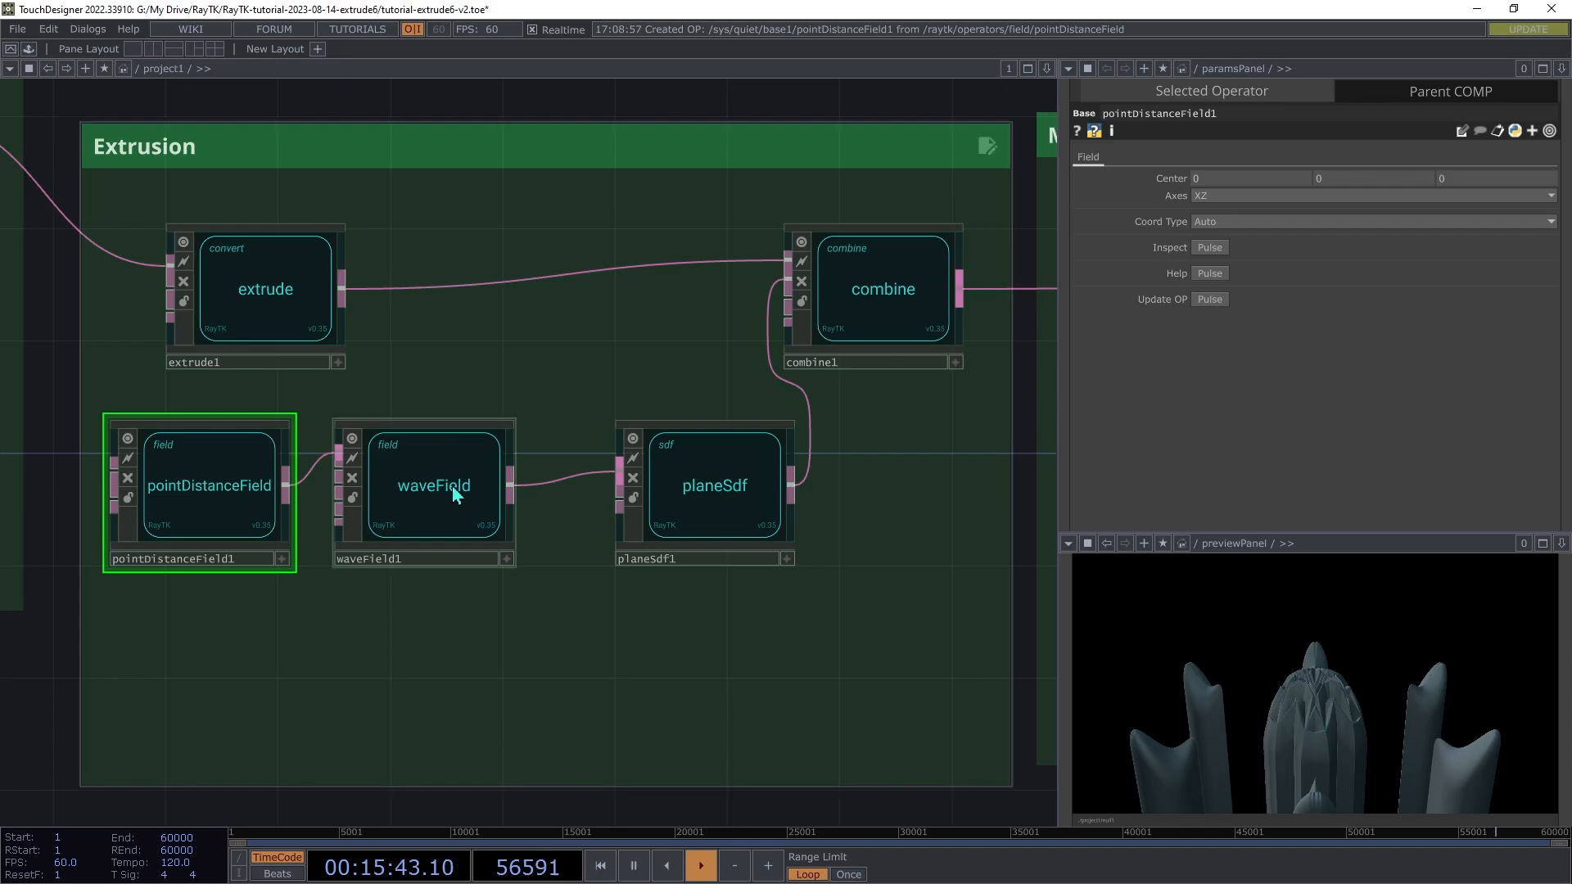
# - Set the waveField's Period to 3, and try out Phase changes before returning Phase to 0
pyautogui.click(454, 495)
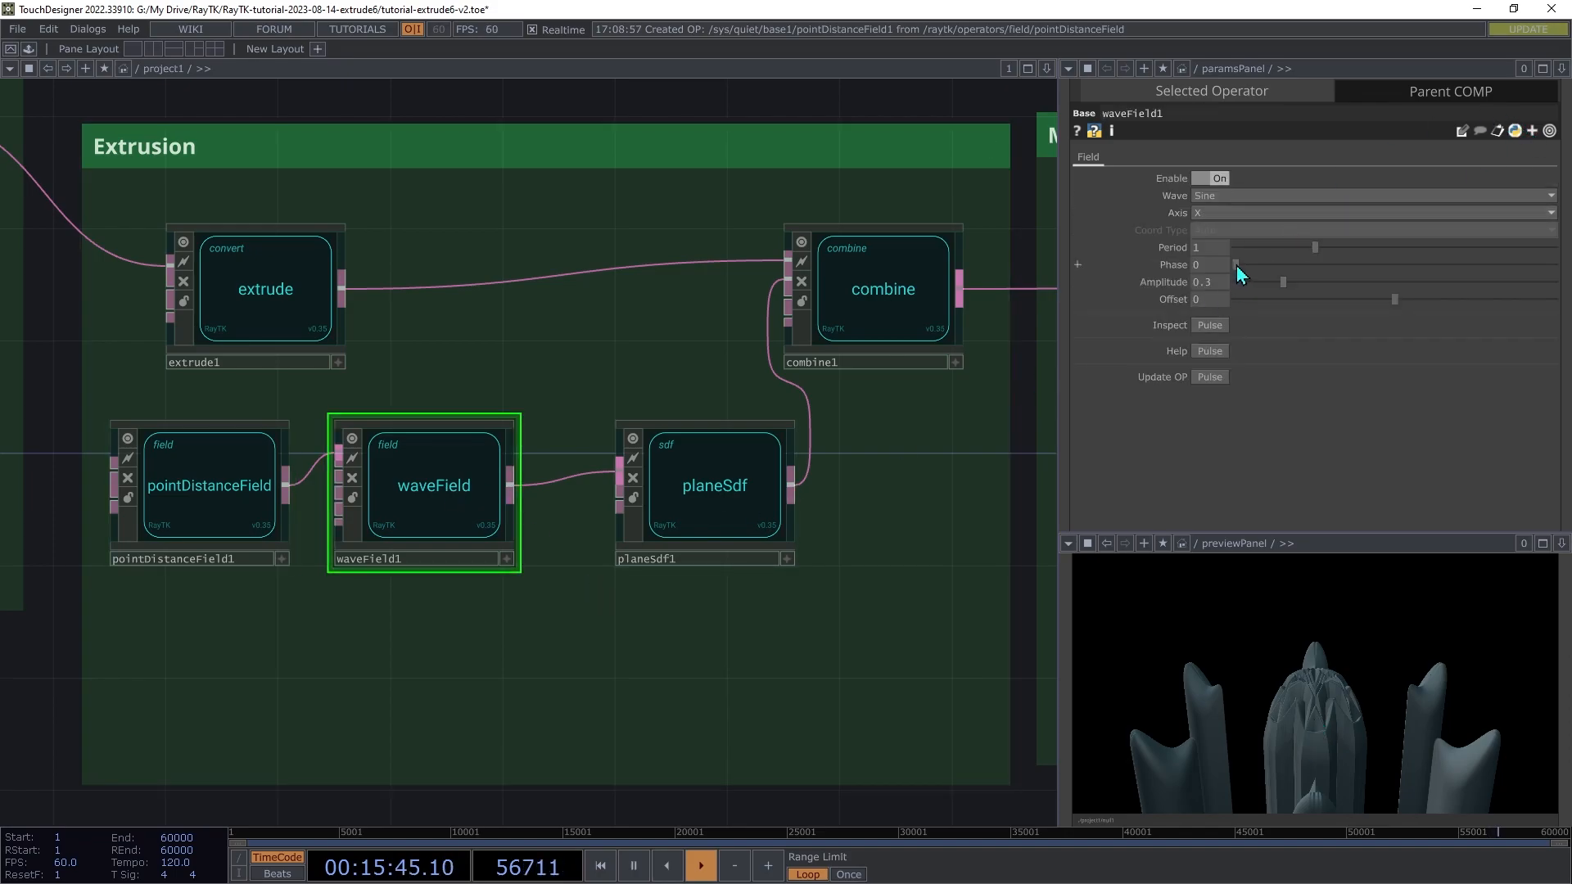
pyautogui.moveTo(1199, 280); pyautogui.dragTo(993, 326)
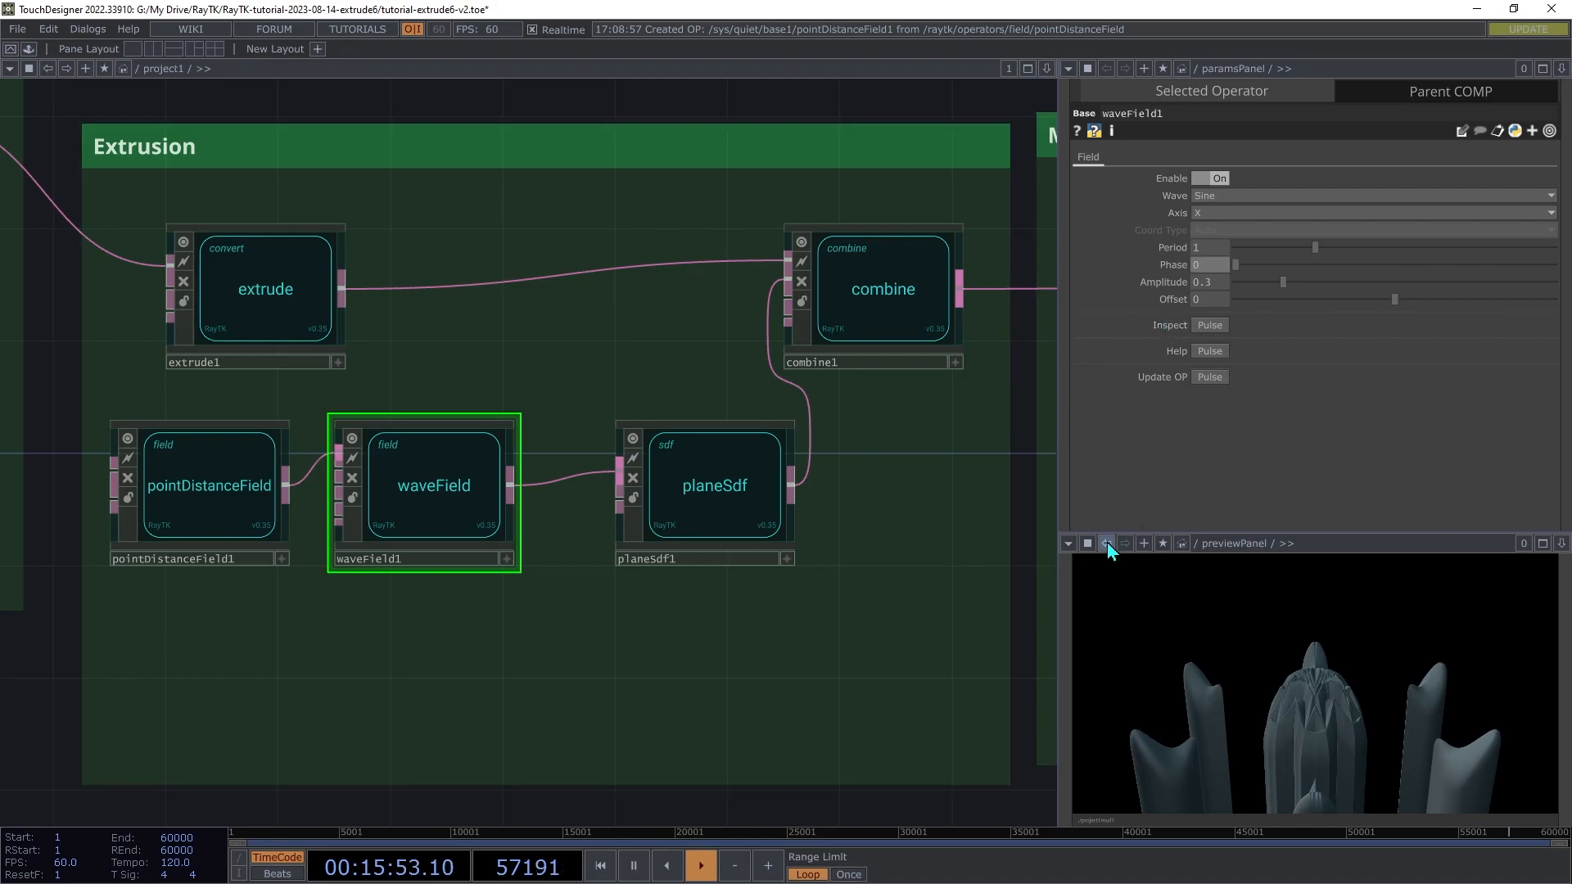
pyautogui.moveTo(1211, 249); pyautogui.dragTo(1212, 218, button='middle')
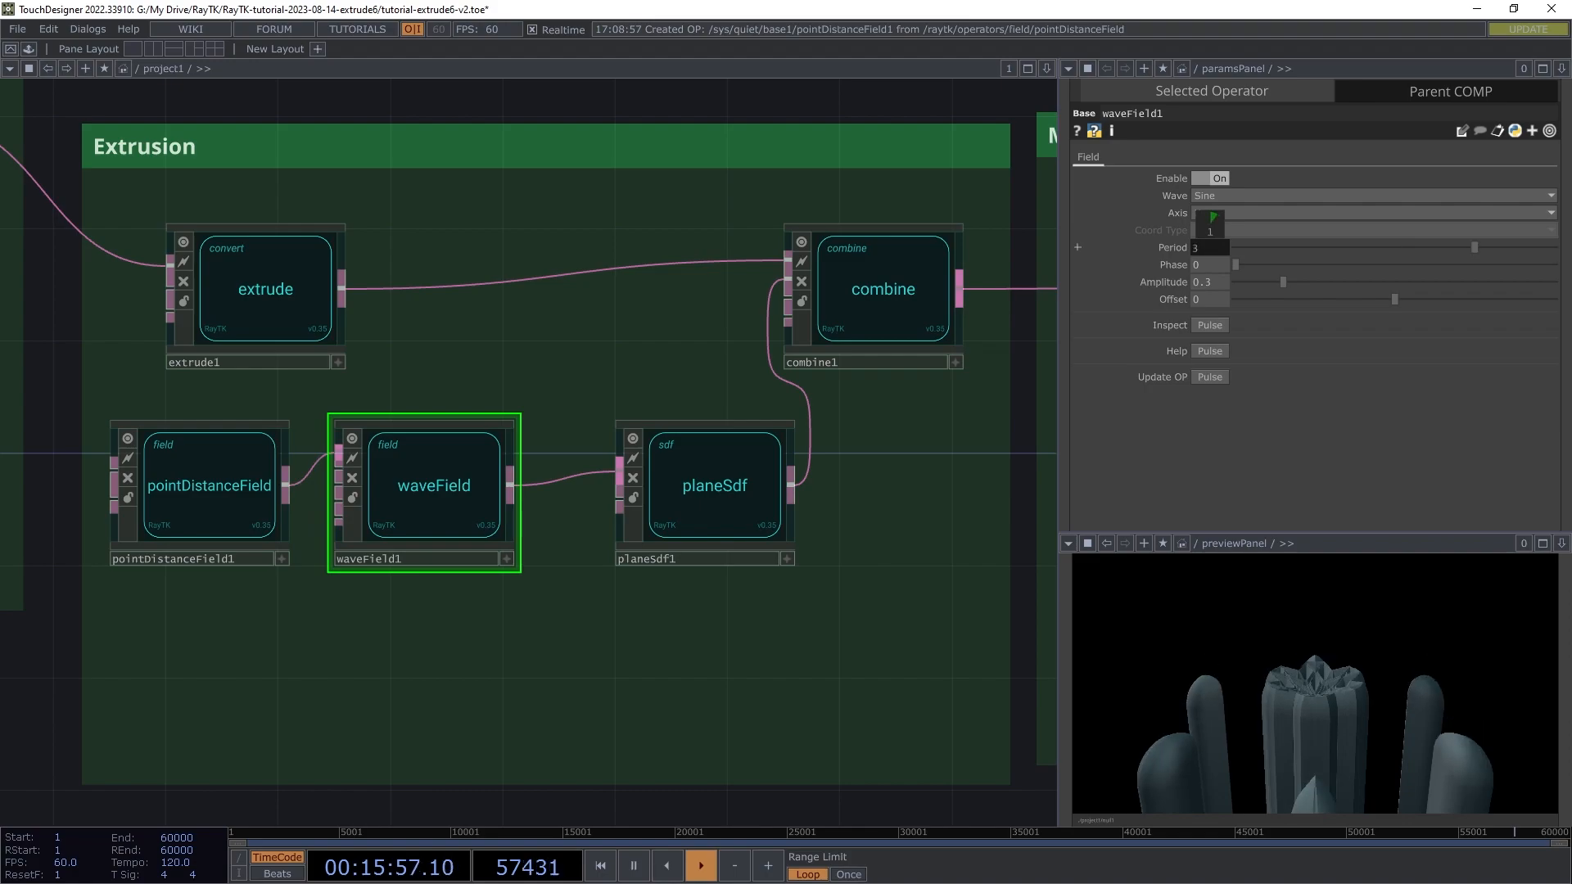
pyautogui.moveTo(1240, 264); pyautogui.dragTo(1211, 342)
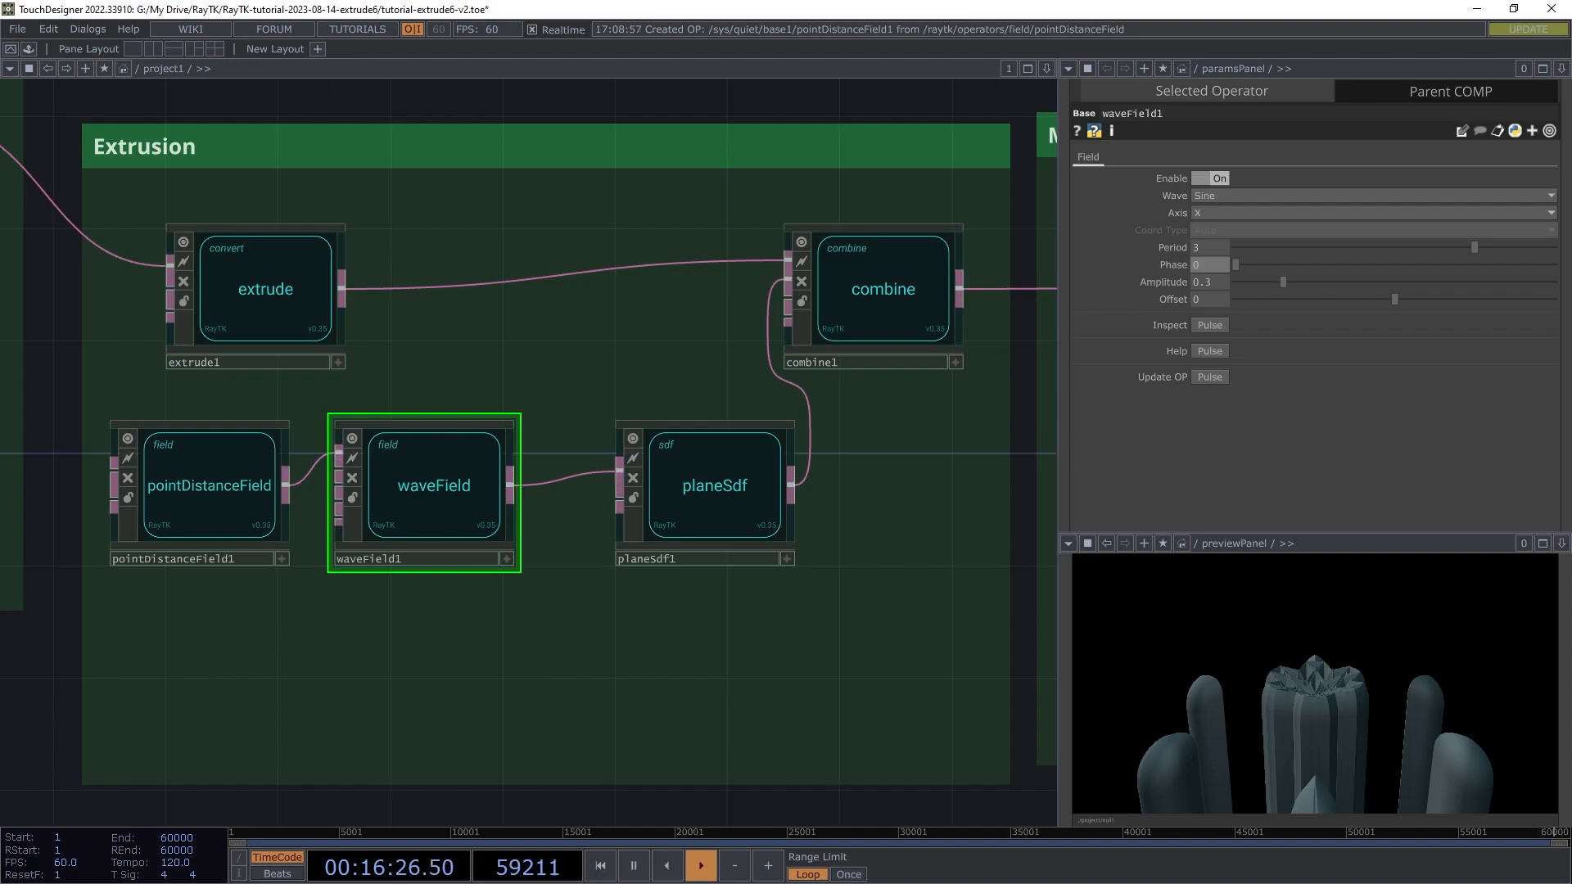
# - Add a modularMat operator in the Material area
pyautogui.moveTo(832, 620); pyautogui.dragTo(105, 656)
pyautogui.hotkey('alt', 'r')
pyautogui.write('m')
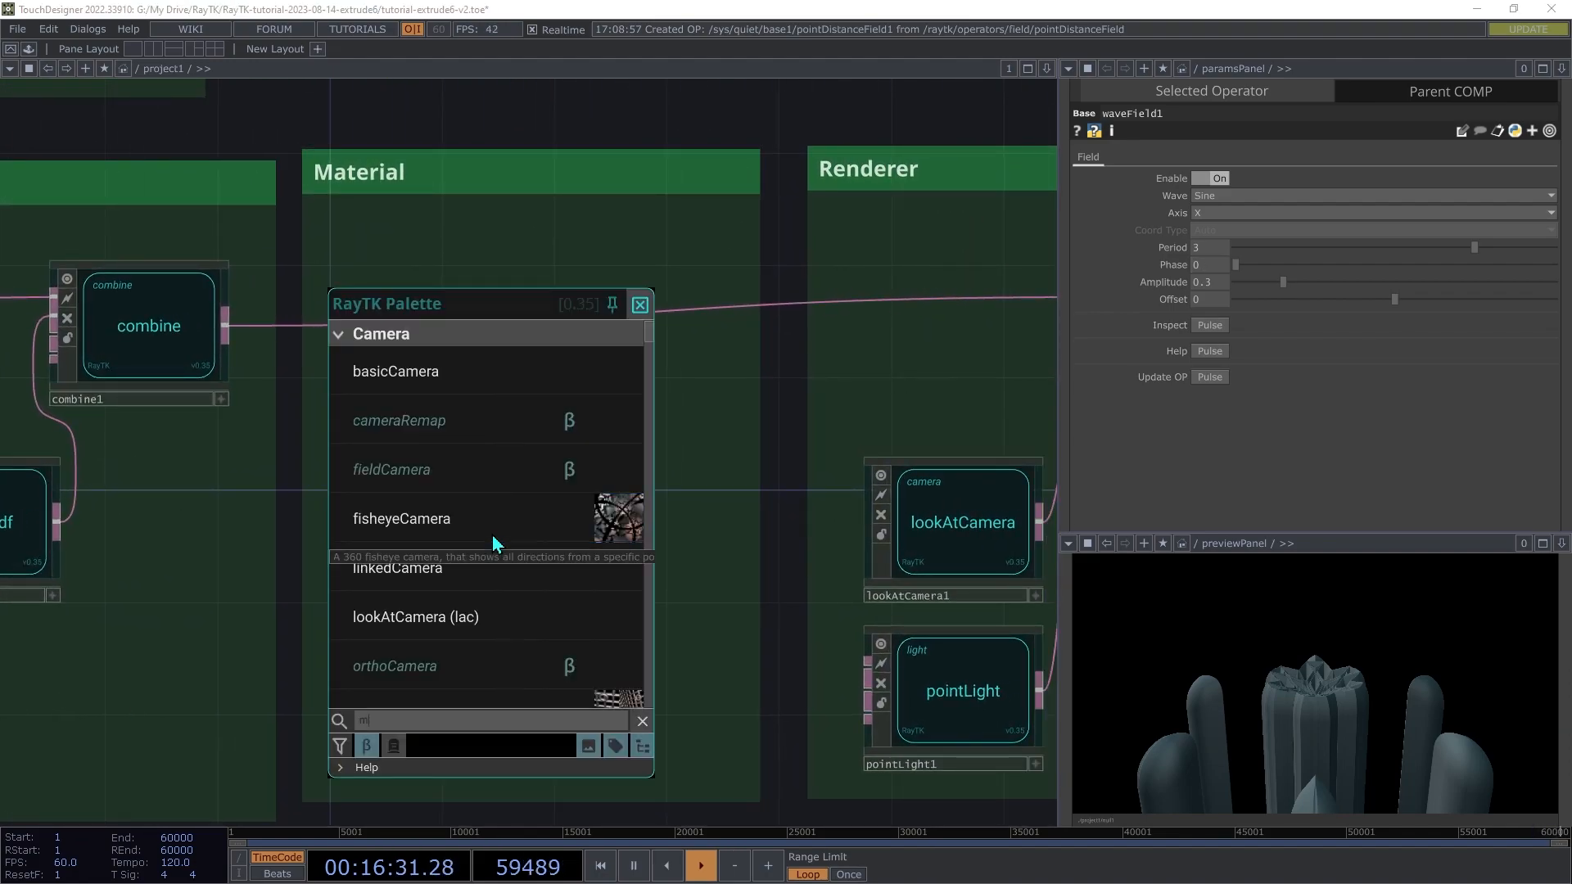
pyautogui.write('odularM')
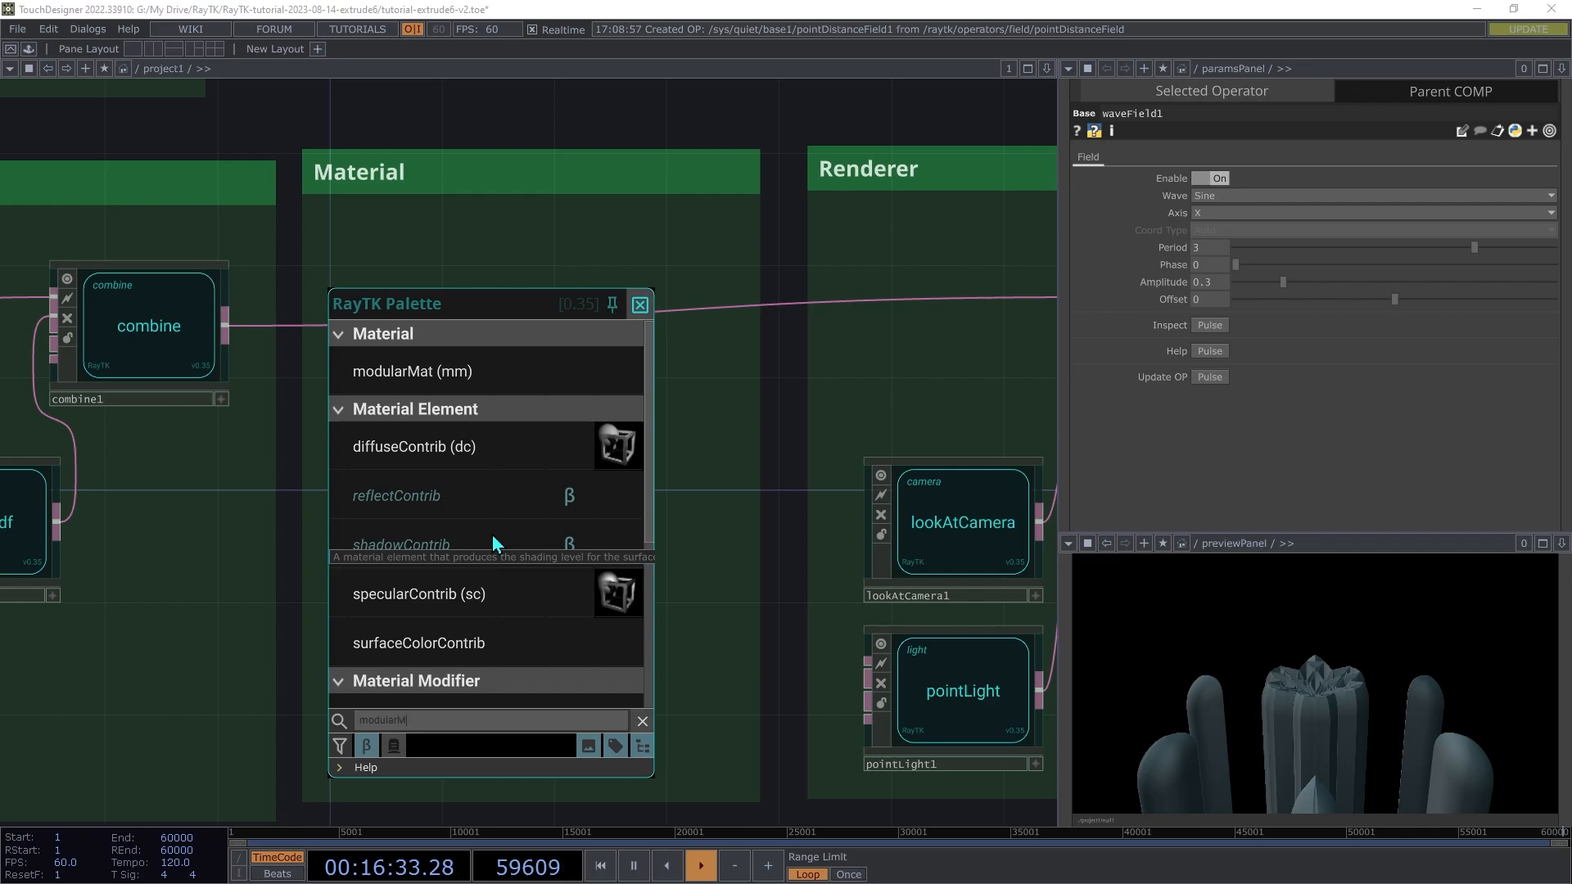
pyautogui.click(414, 372)
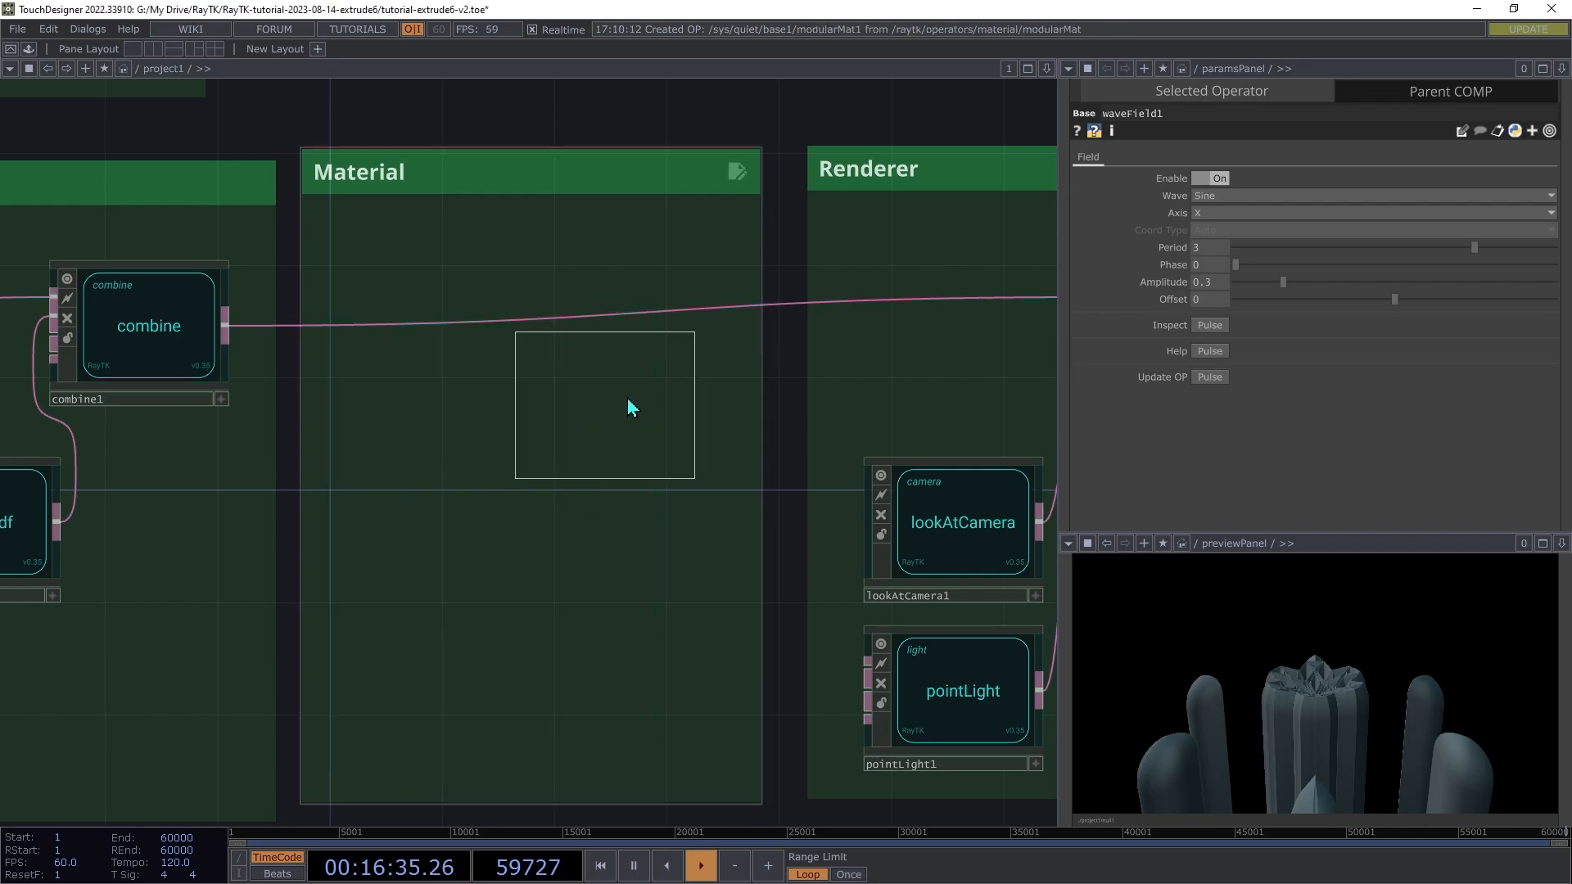
pyautogui.click(588, 393)
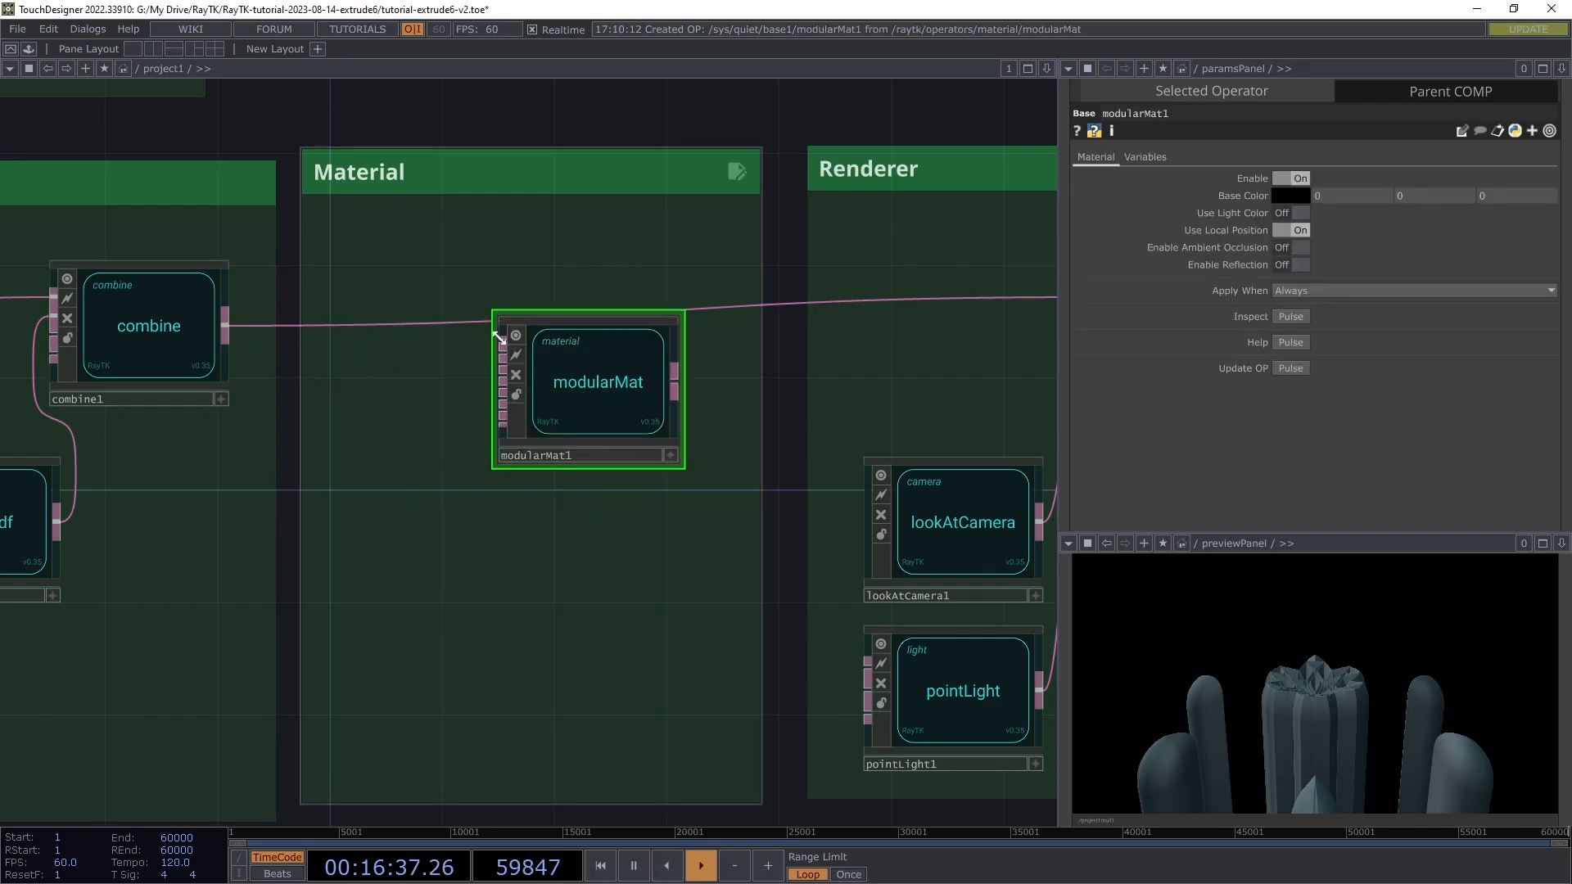
# - Wire modularMat between combine and the raymarch renderer, and line it up with combine
pyautogui.moveTo(503, 352); pyautogui.dragTo(224, 325)
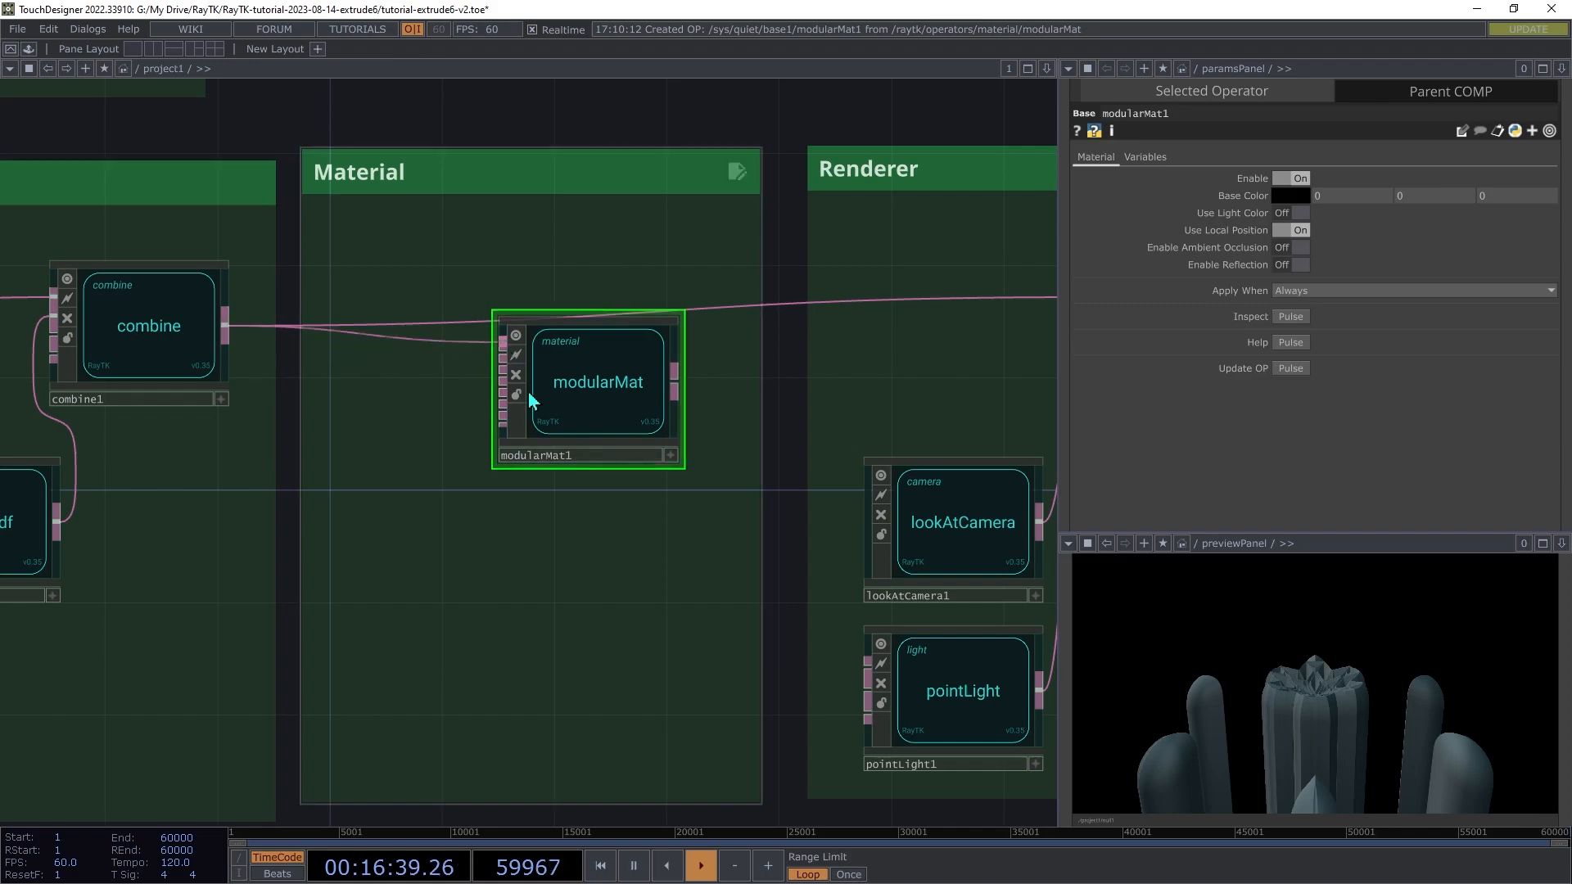
pyautogui.moveTo(679, 392); pyautogui.dragTo(905, 317)
pyautogui.moveTo(586, 394); pyautogui.dragTo(641, 327)
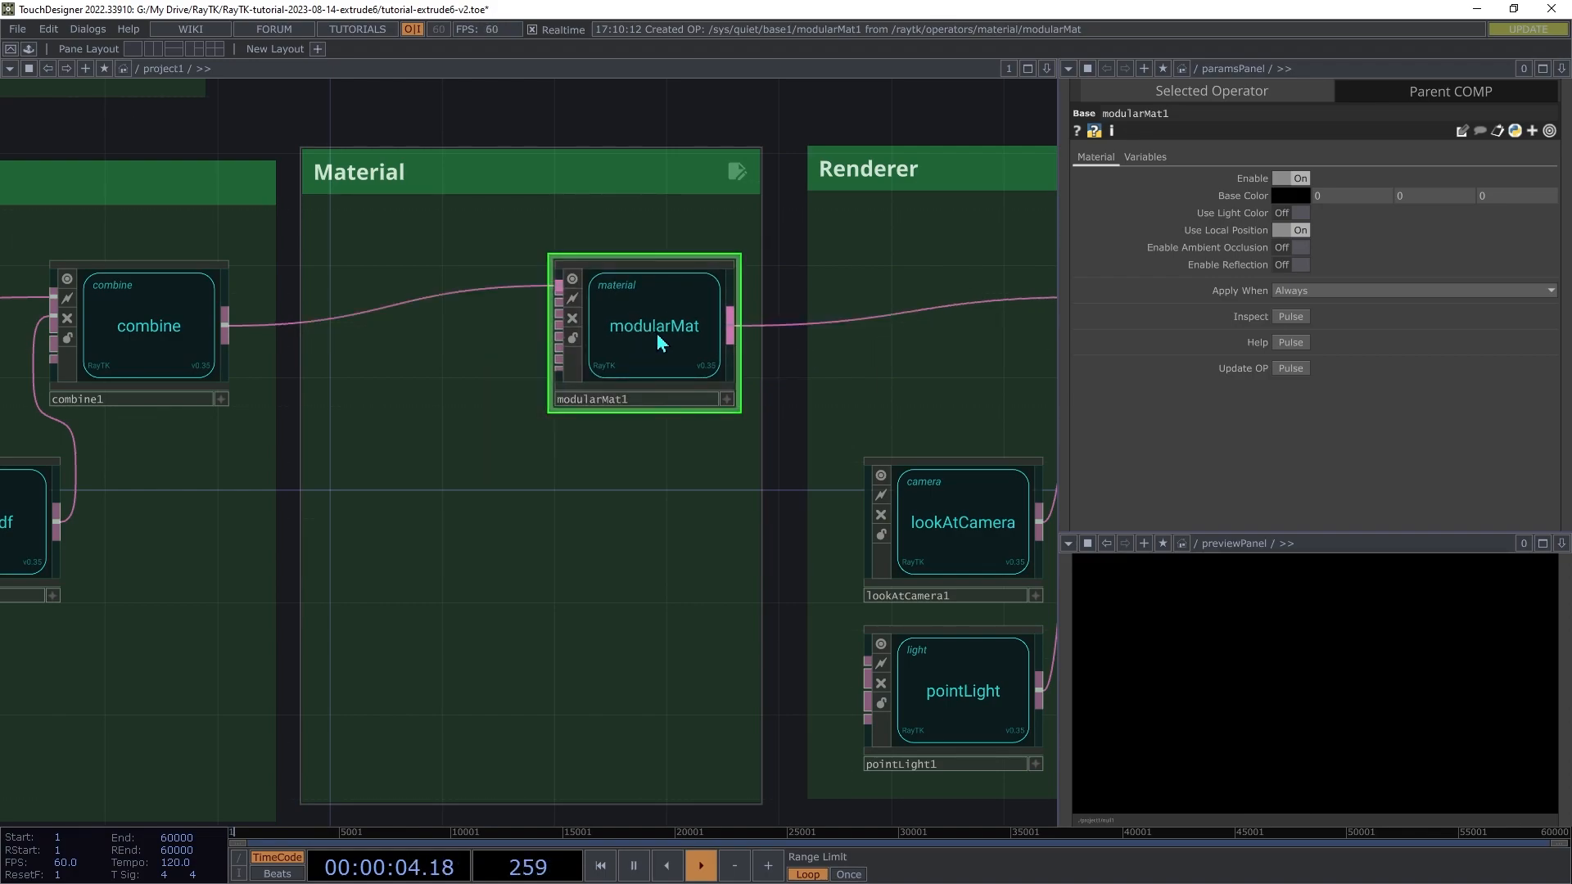
# - Add an Oren-Nayar diffuse element to modularMat and place it inside the Material area below the combine connection
pyautogui.rightClick(532, 557)
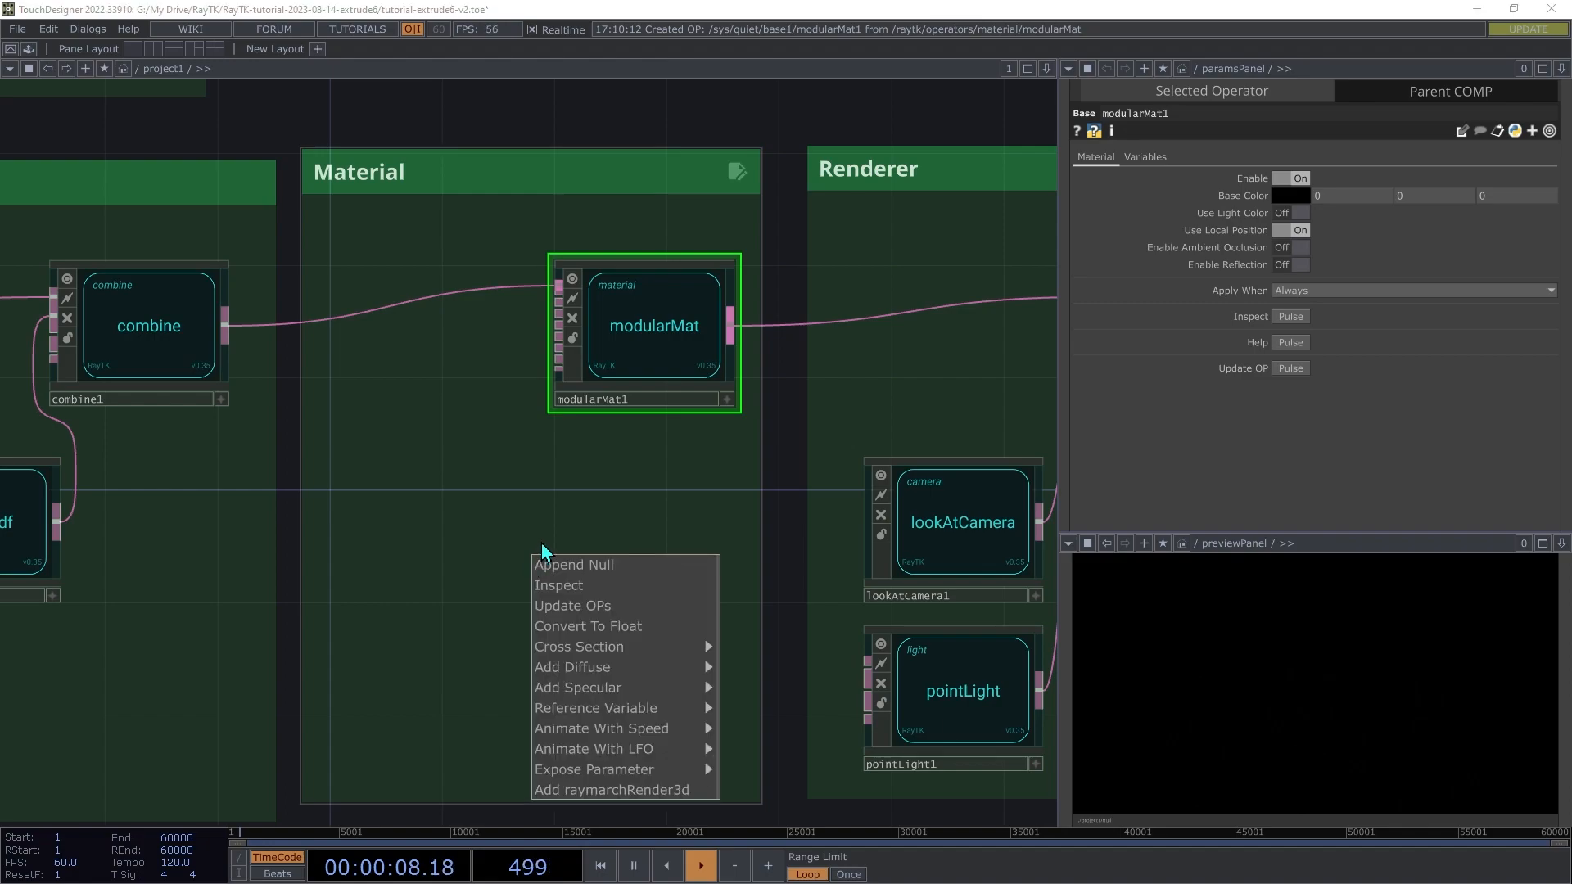
pyautogui.moveTo(621, 671)
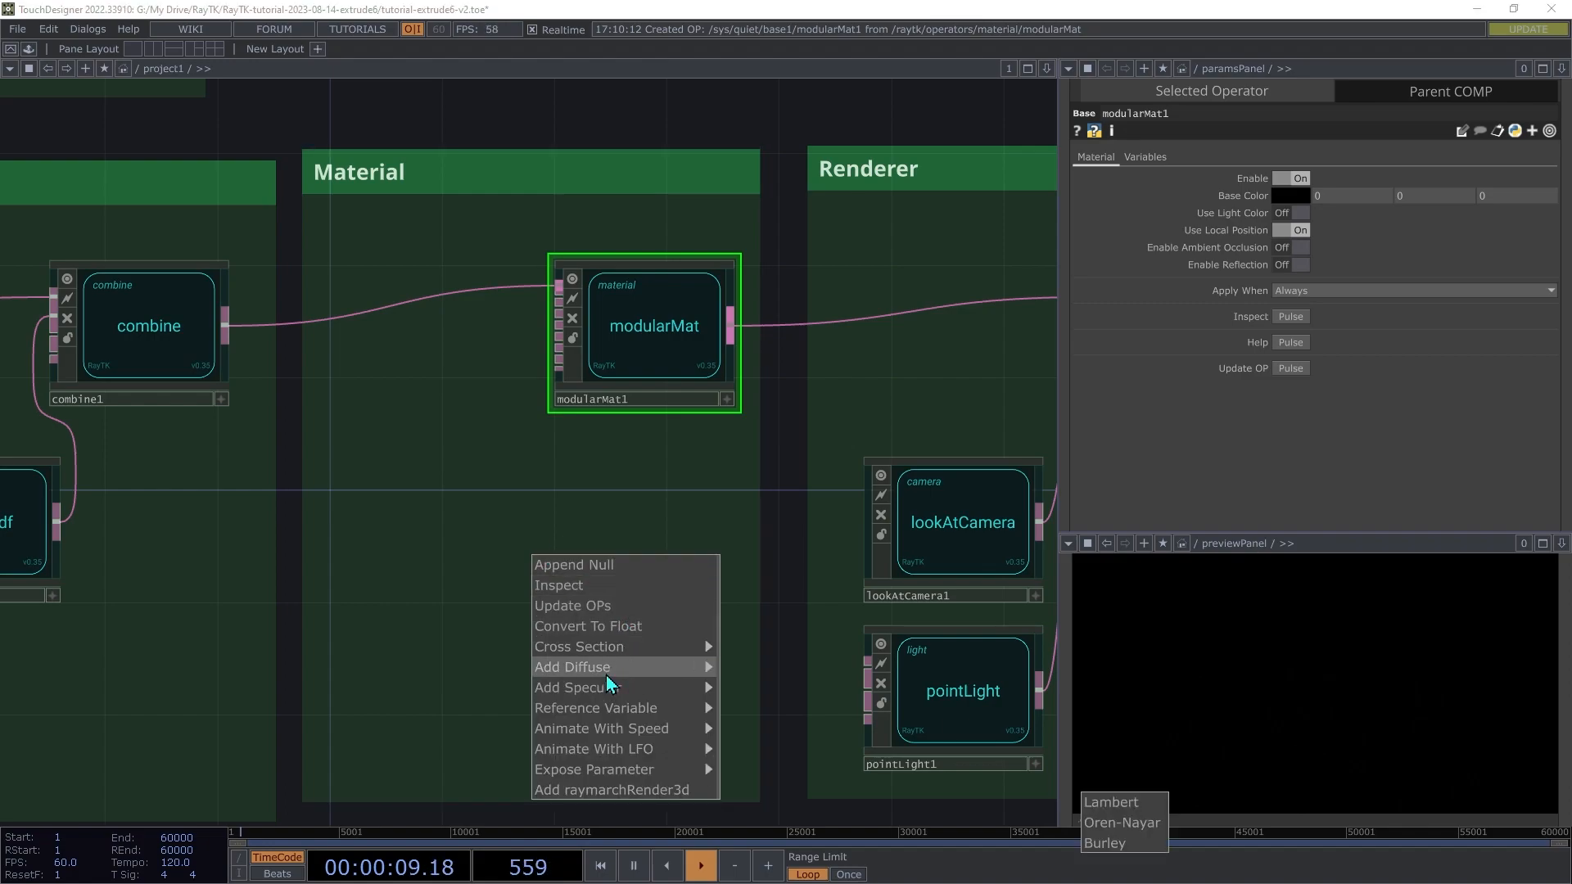
pyautogui.click(1131, 821)
pyautogui.moveTo(255, 494); pyautogui.dragTo(357, 491)
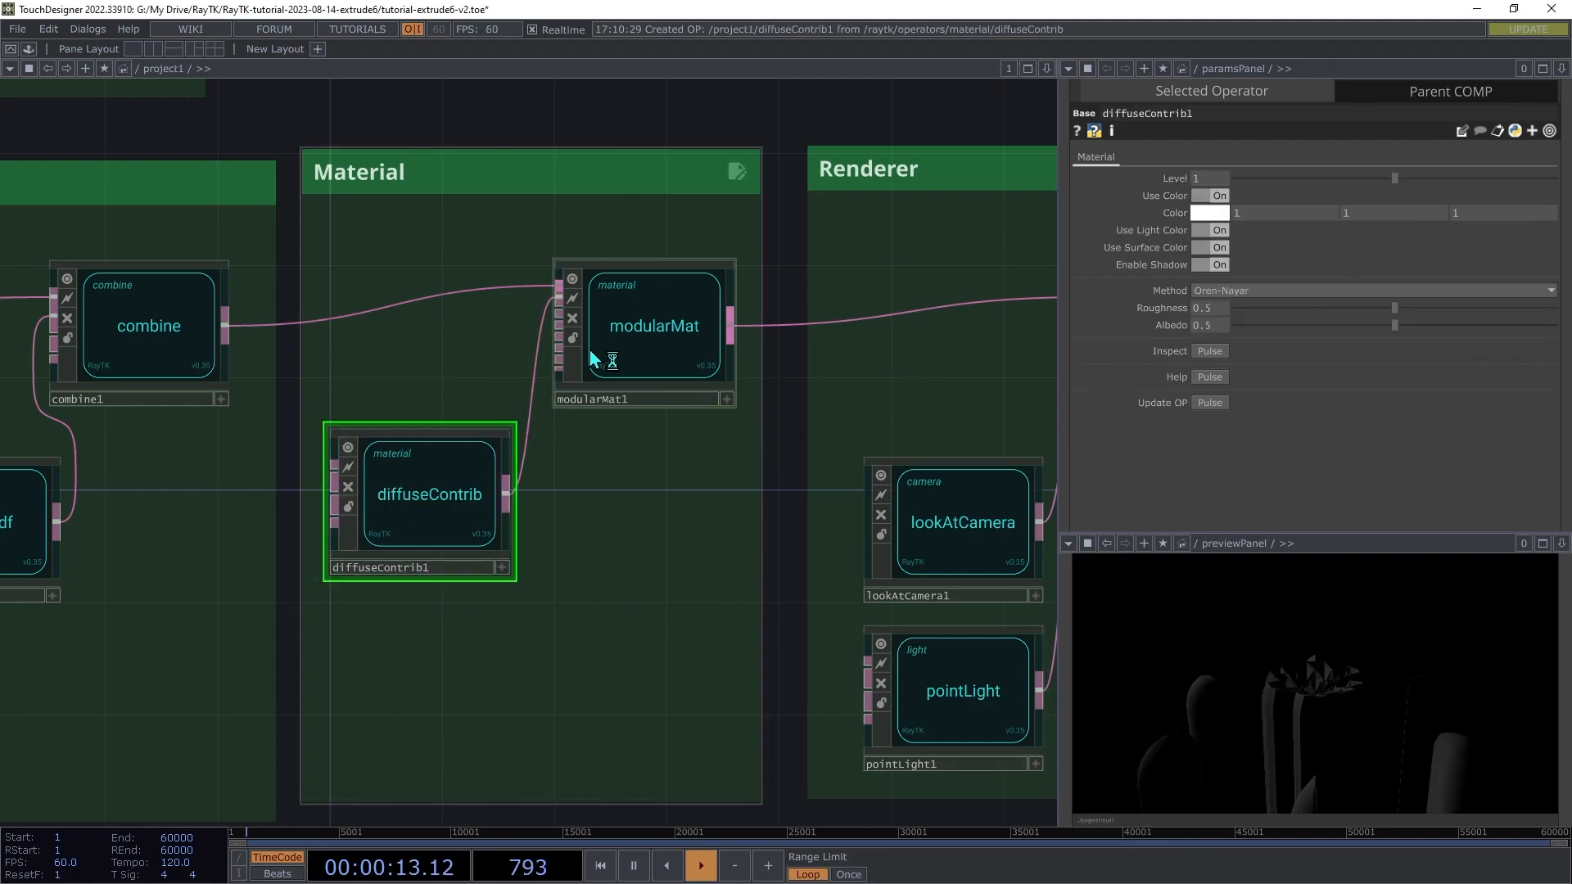
pyautogui.click(646, 358)
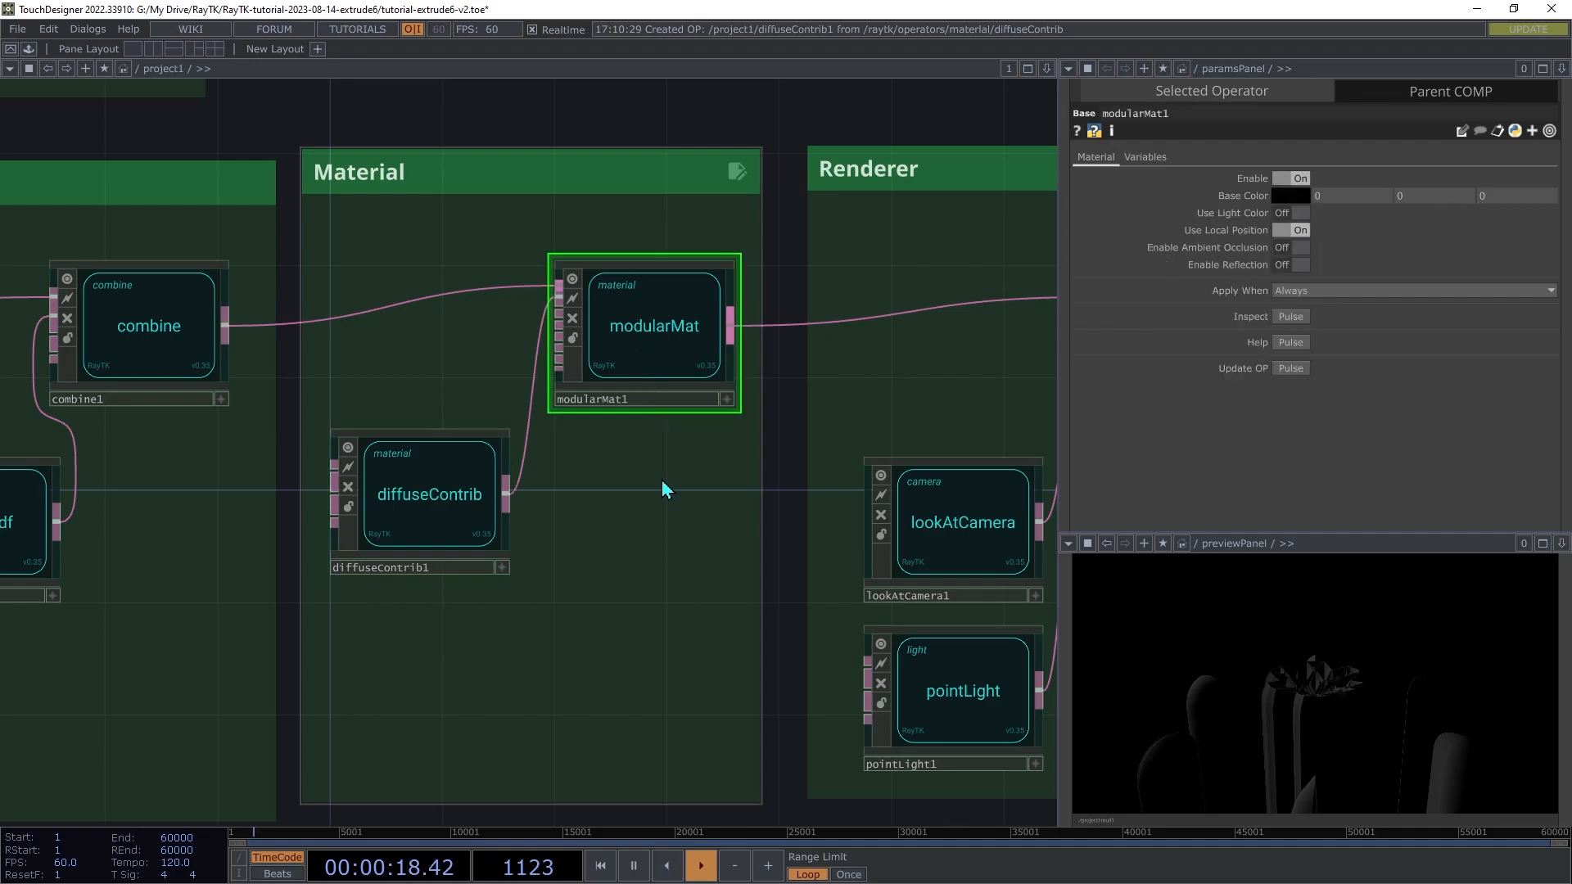
# - Add a GGX specular element to modularMat, place it inside the Material area, and move diffuseContrib up to space the two elements
pyautogui.rightClick(664, 489)
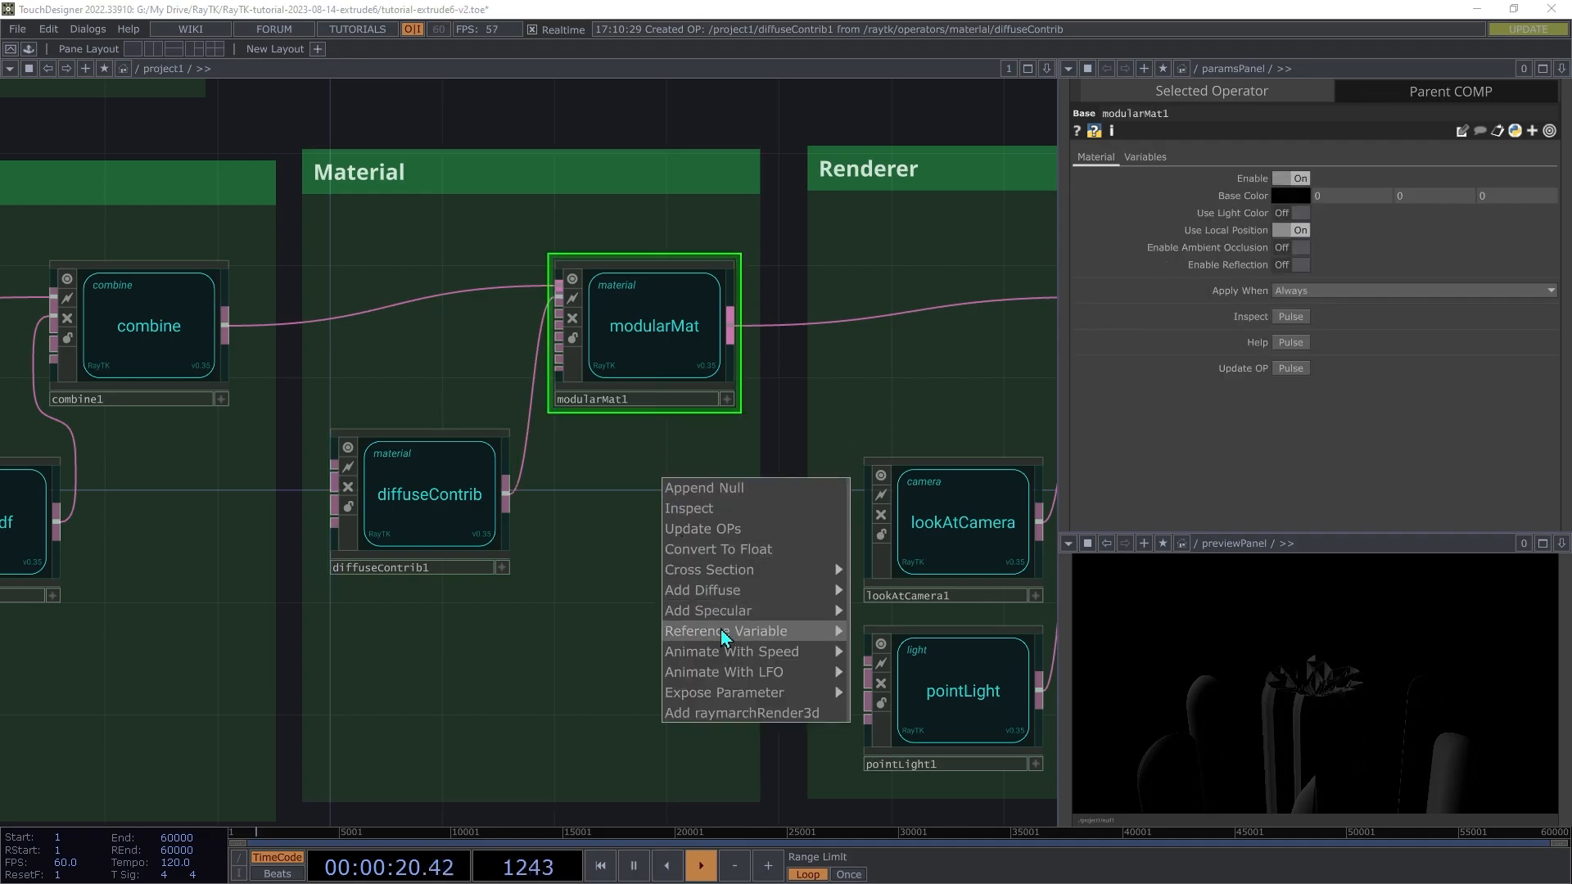
pyautogui.moveTo(730, 616)
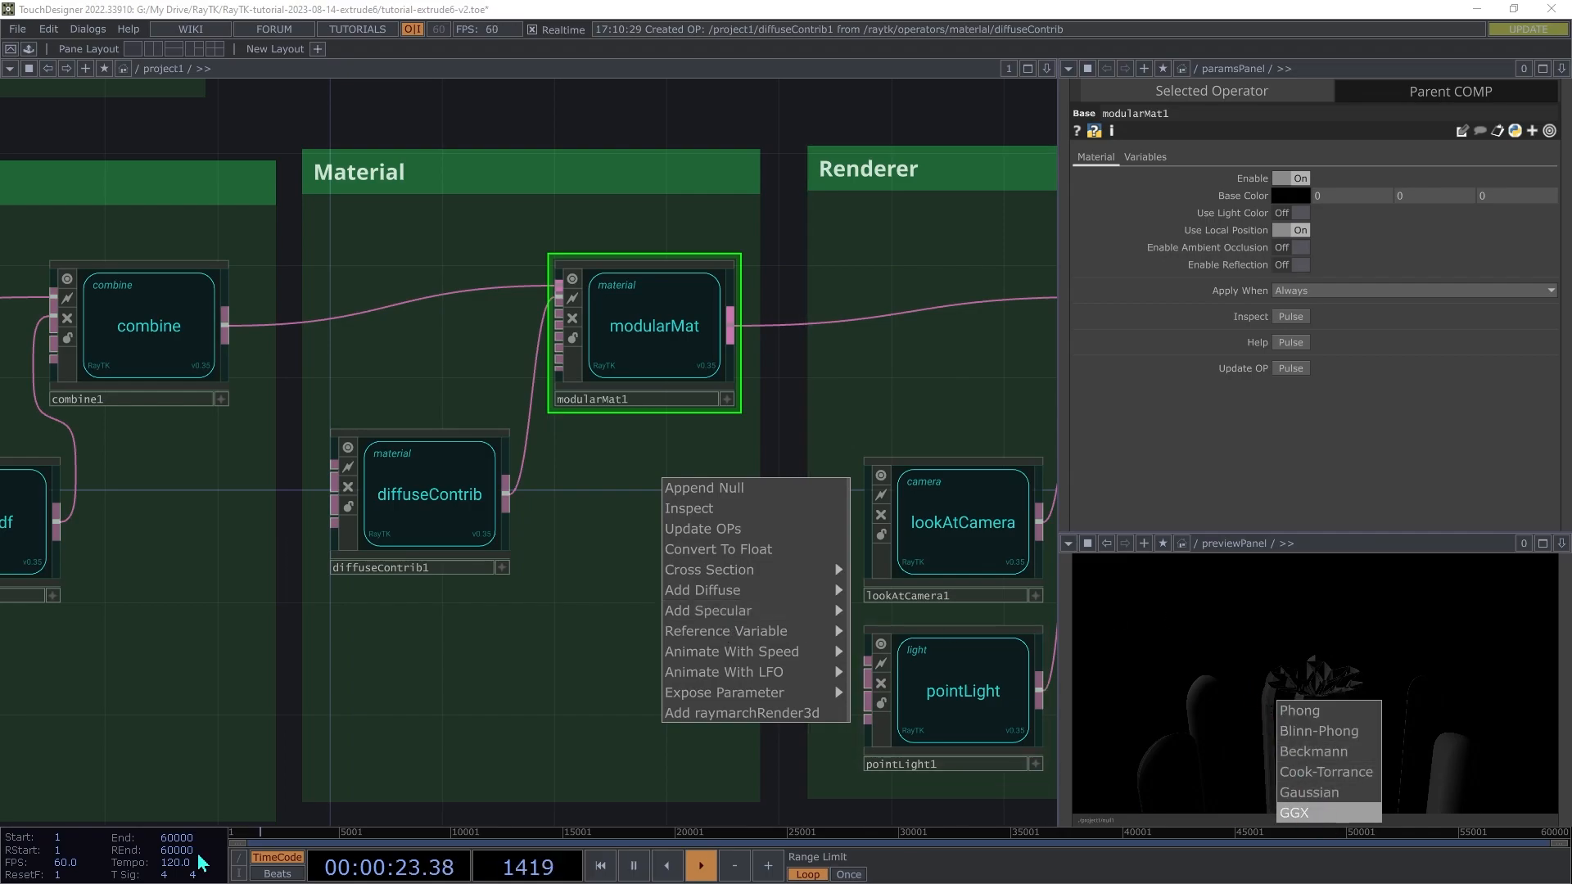
pyautogui.click(1326, 812)
pyautogui.moveTo(303, 678); pyautogui.dragTo(428, 678)
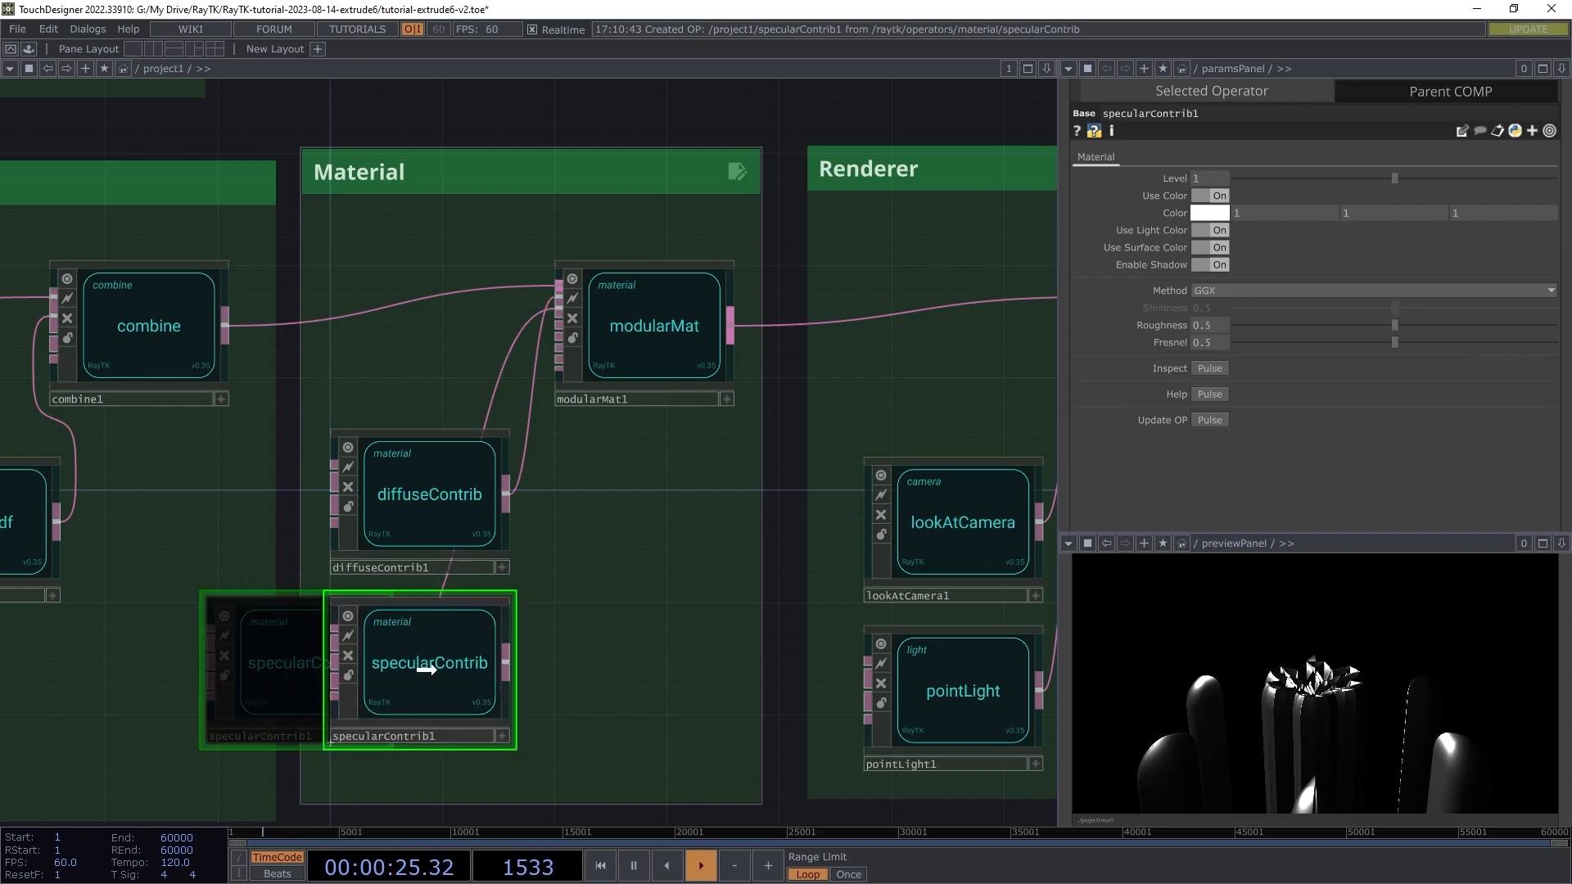
pyautogui.moveTo(438, 483); pyautogui.dragTo(438, 455)
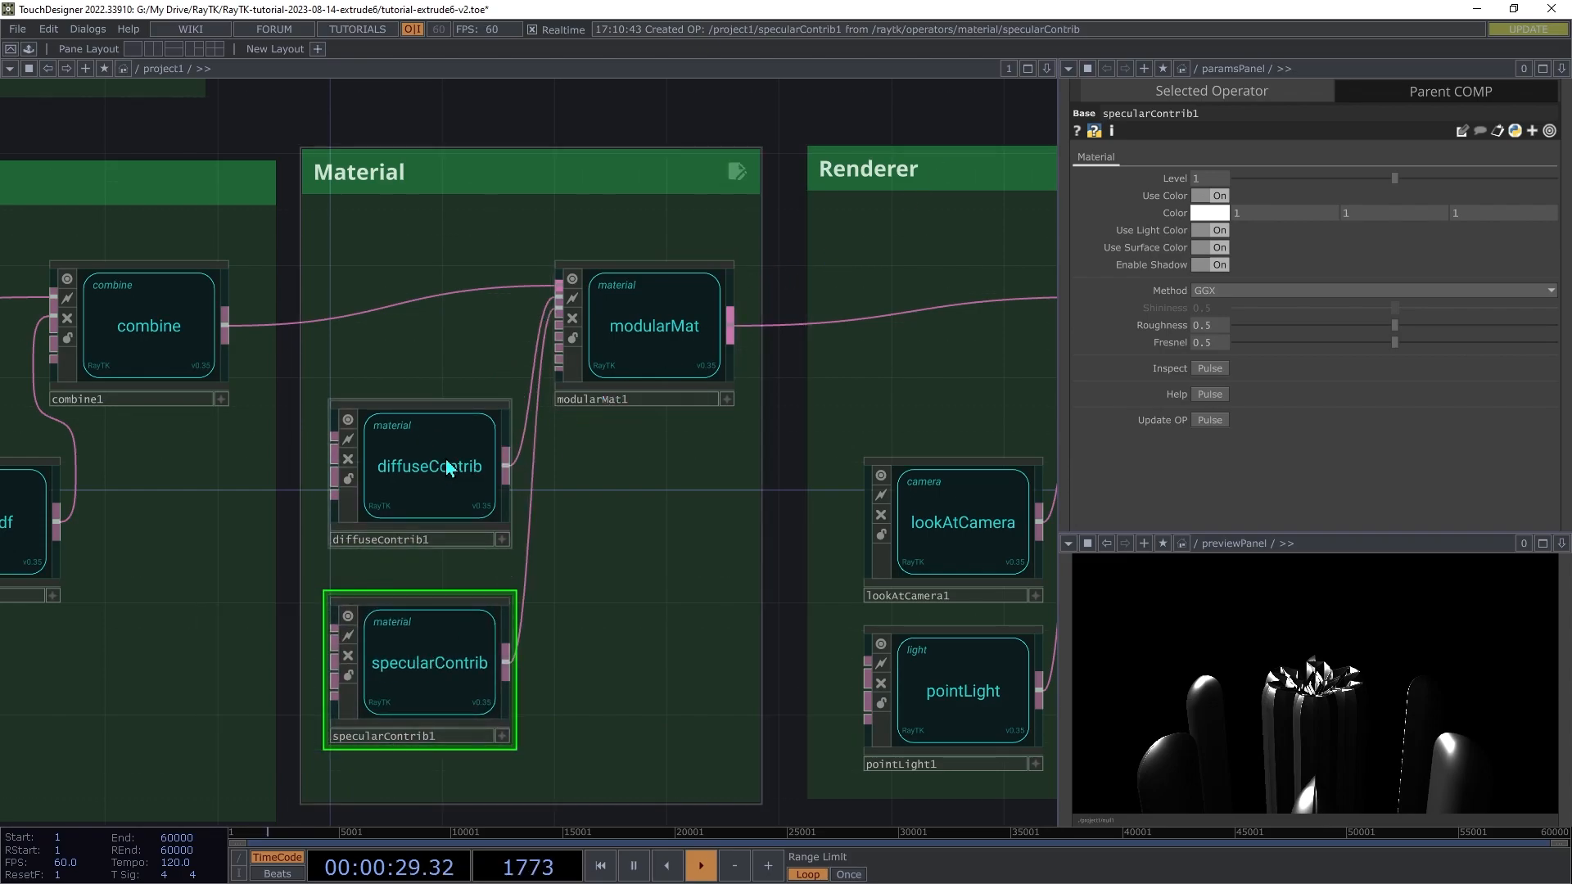
# - Set the specular element's Roughness to 0.9 and its Fresnel to 0.8
pyautogui.click(448, 468)
pyautogui.moveTo(1394, 325); pyautogui.dragTo(1564, 336)
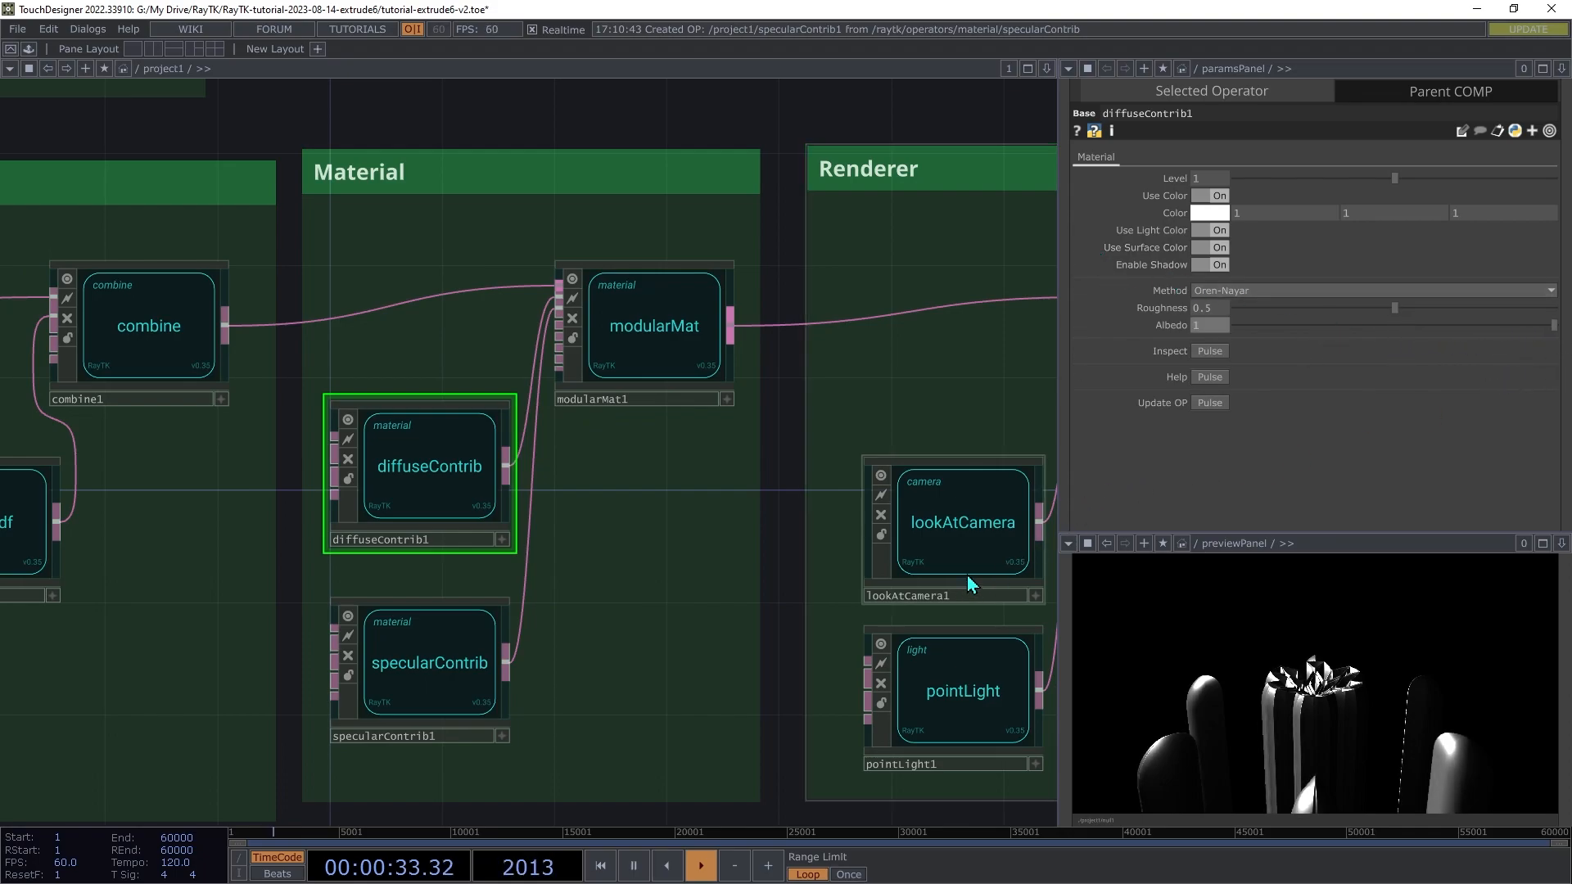
pyautogui.click(449, 665)
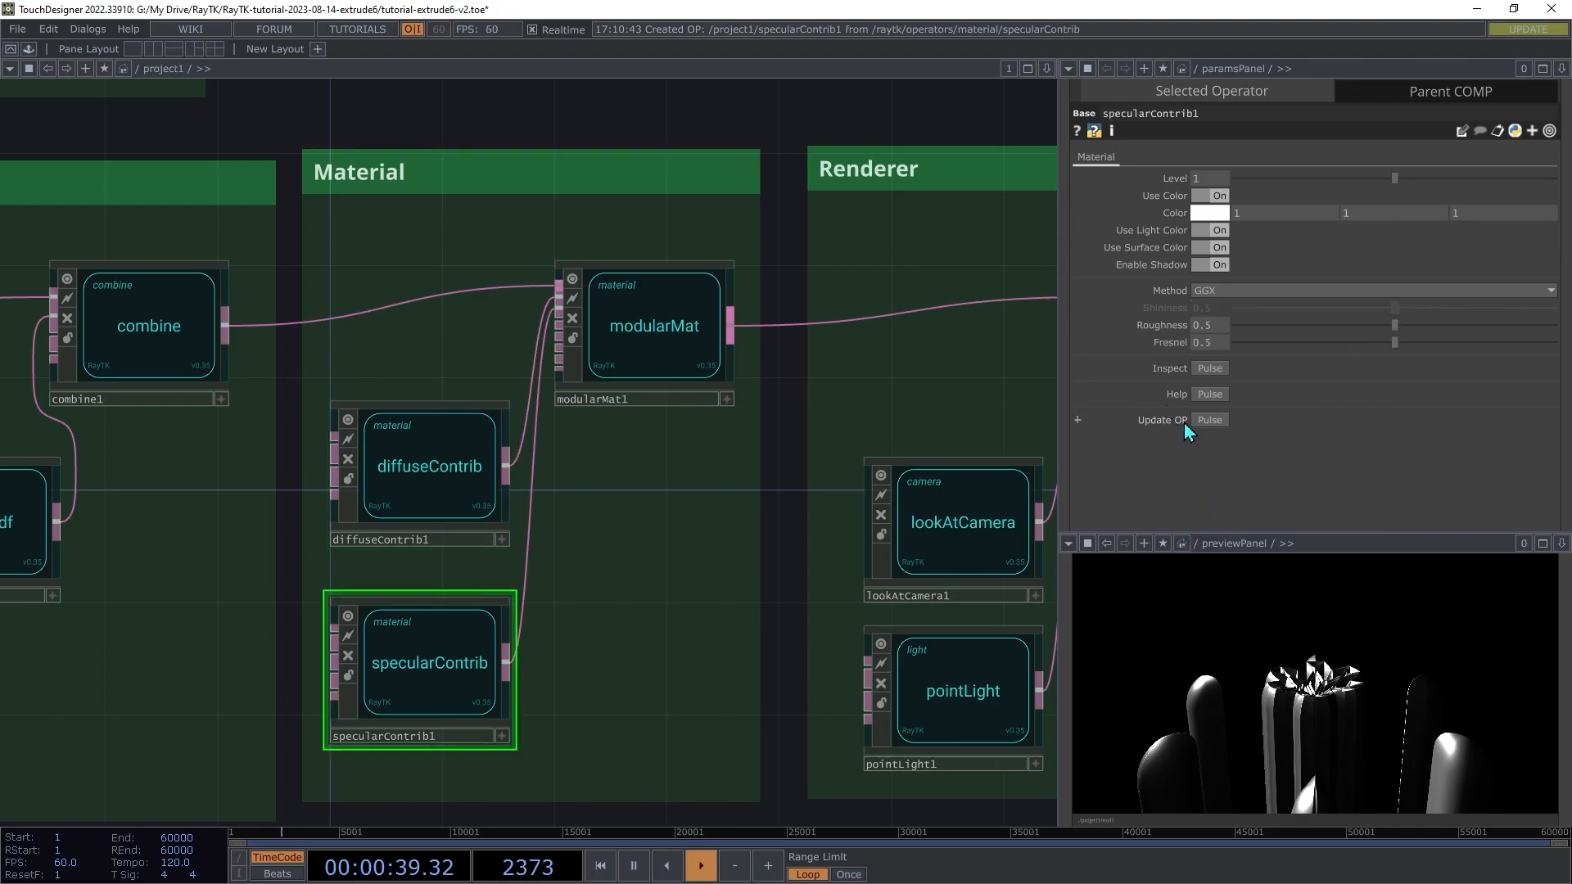
pyautogui.moveTo(1215, 329); pyautogui.dragTo(1257, 309)
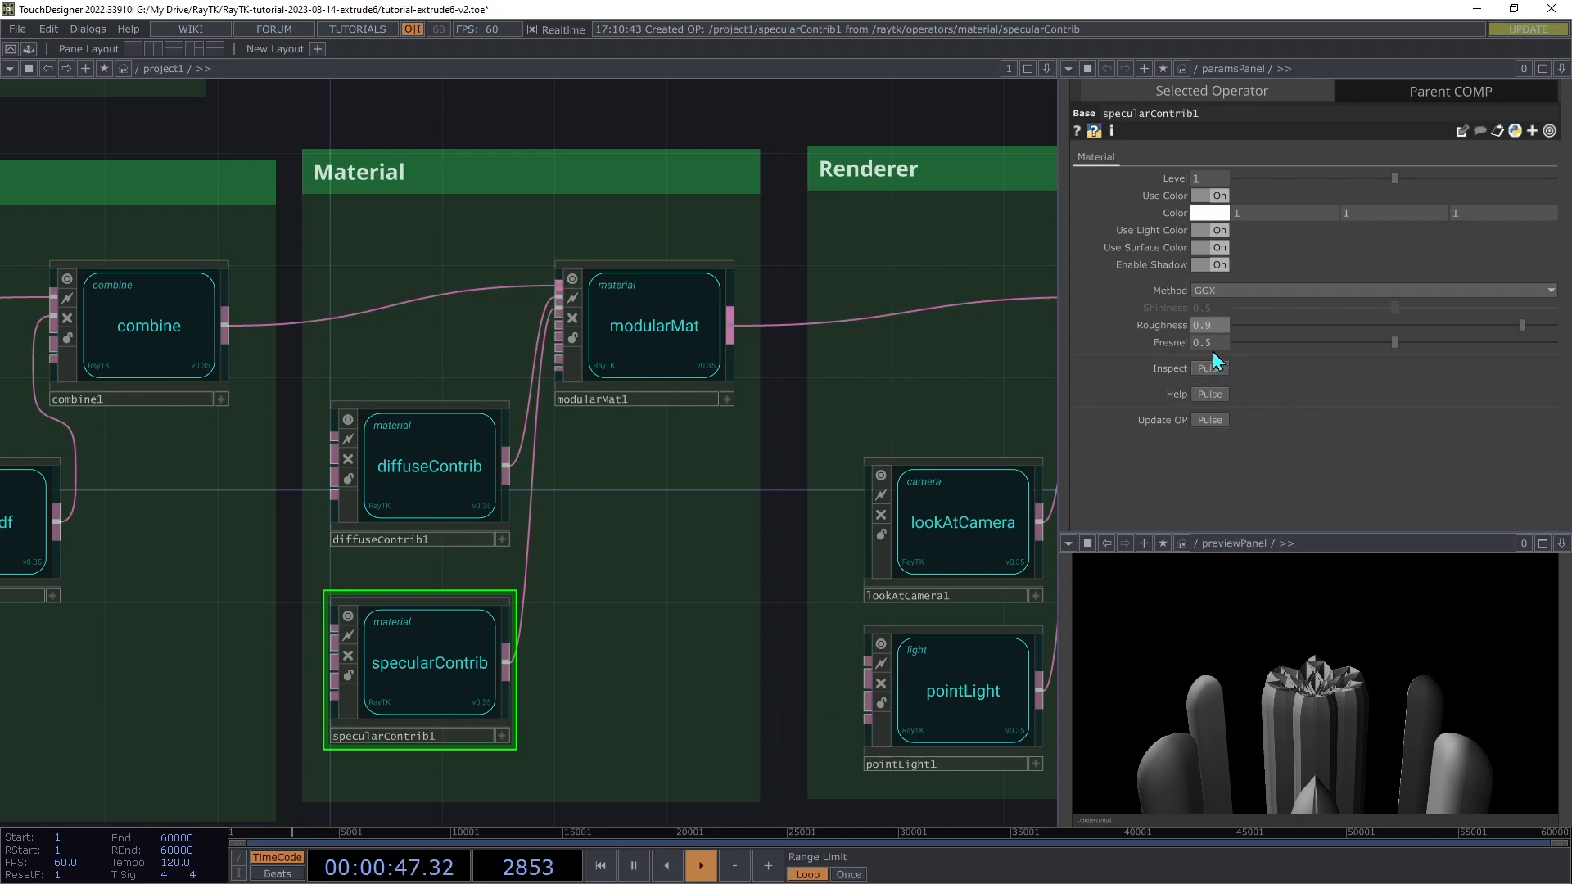
pyautogui.moveTo(1220, 350); pyautogui.dragTo(1218, 313, button='middle')
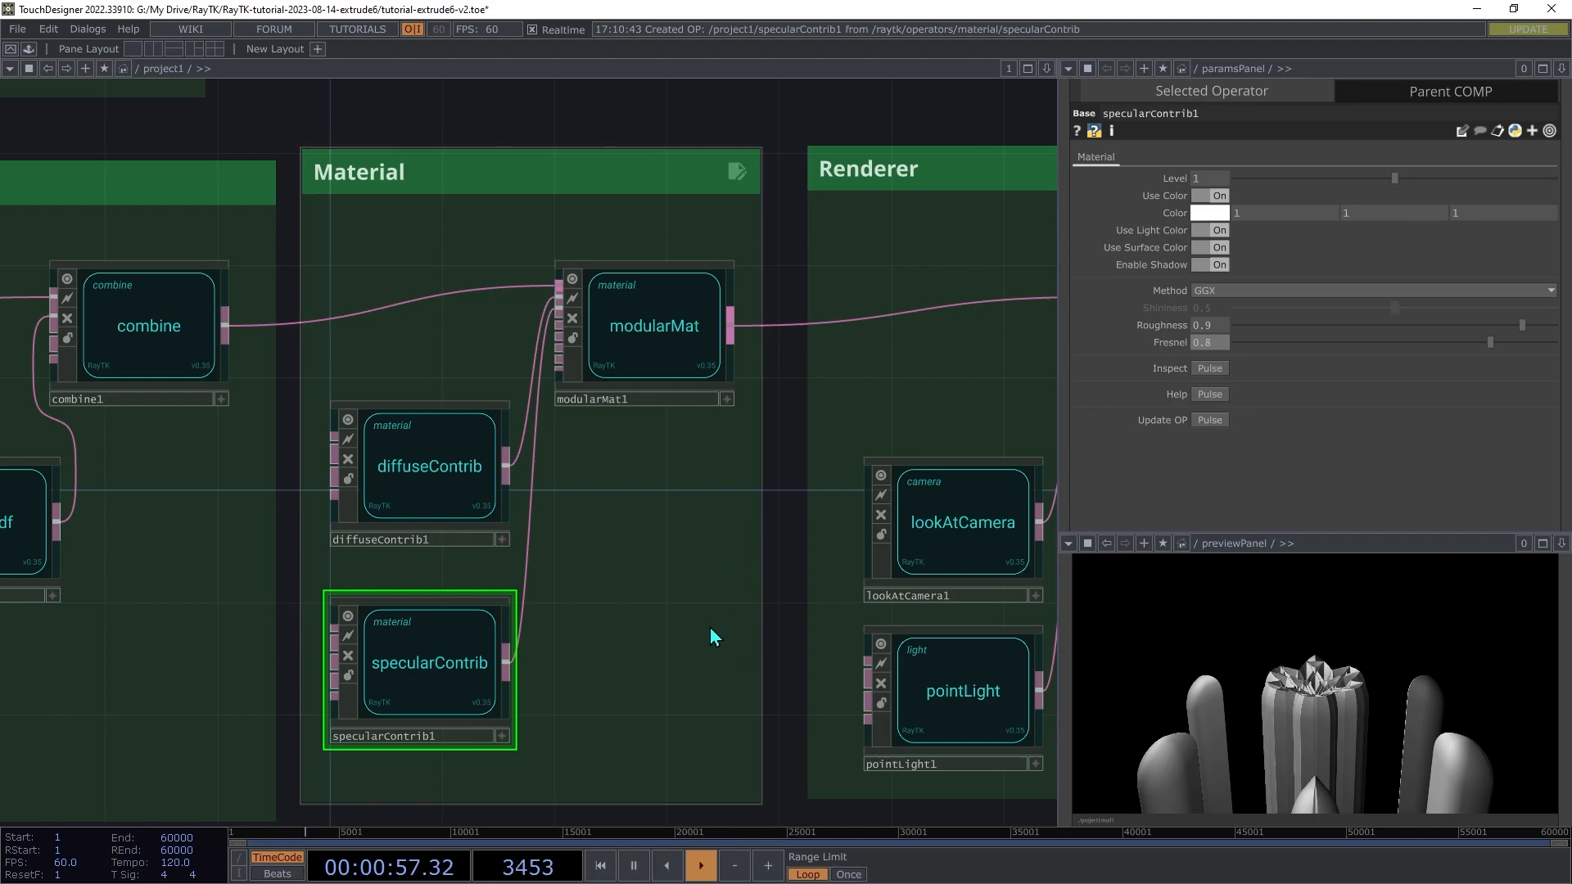
# - Set the diffuse element's color to a light cyan with hue 179 and saturation 0.44
pyautogui.click(432, 477)
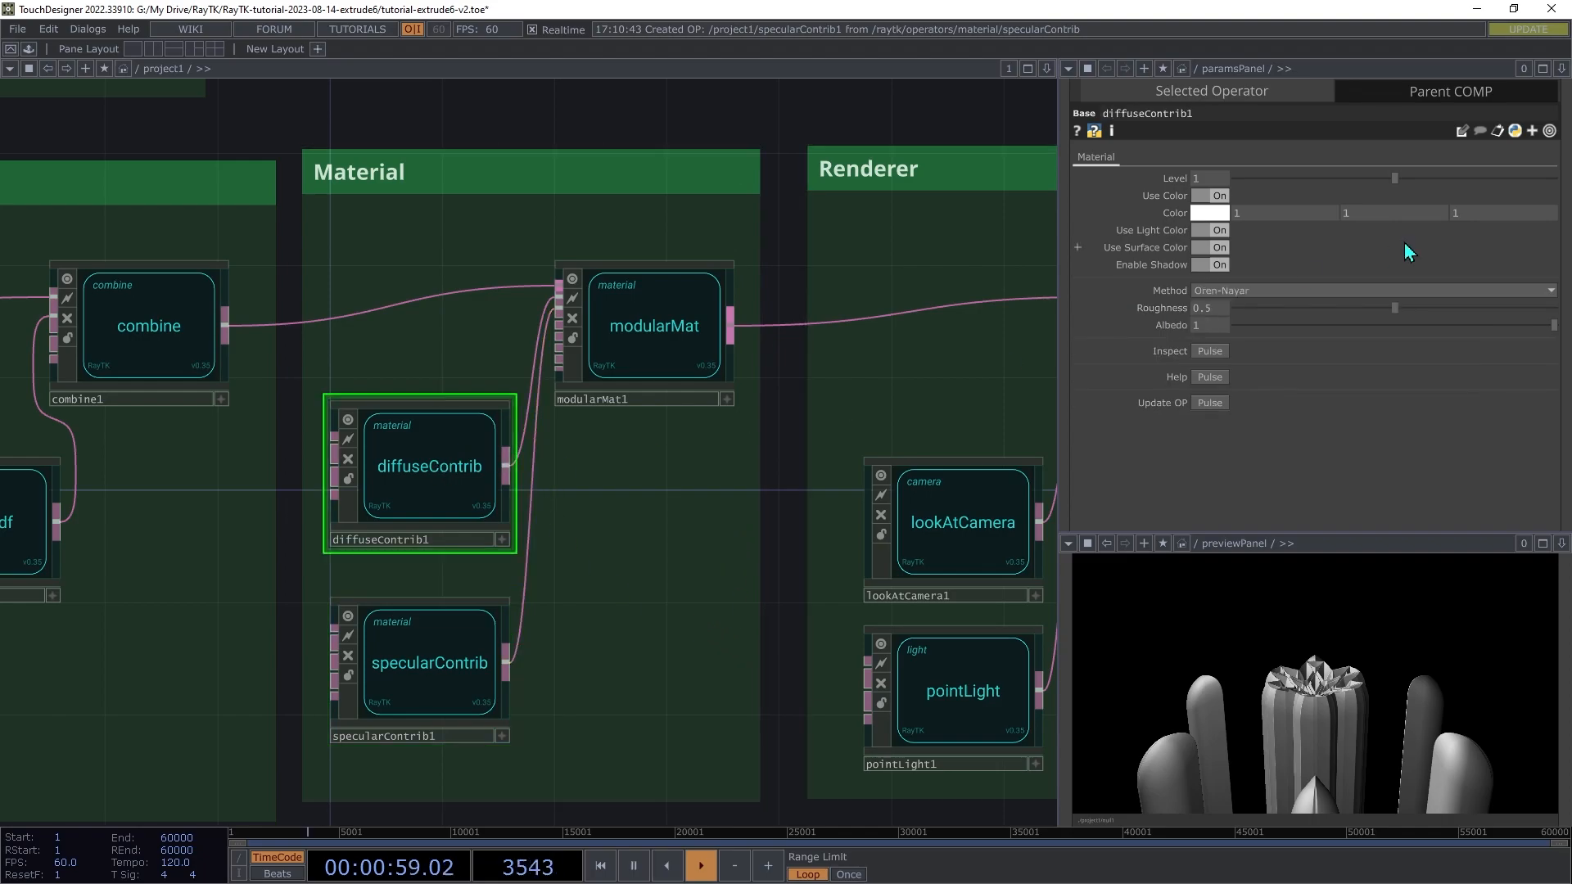
pyautogui.click(1210, 213)
pyautogui.moveTo(87, 238); pyautogui.dragTo(551, 238)
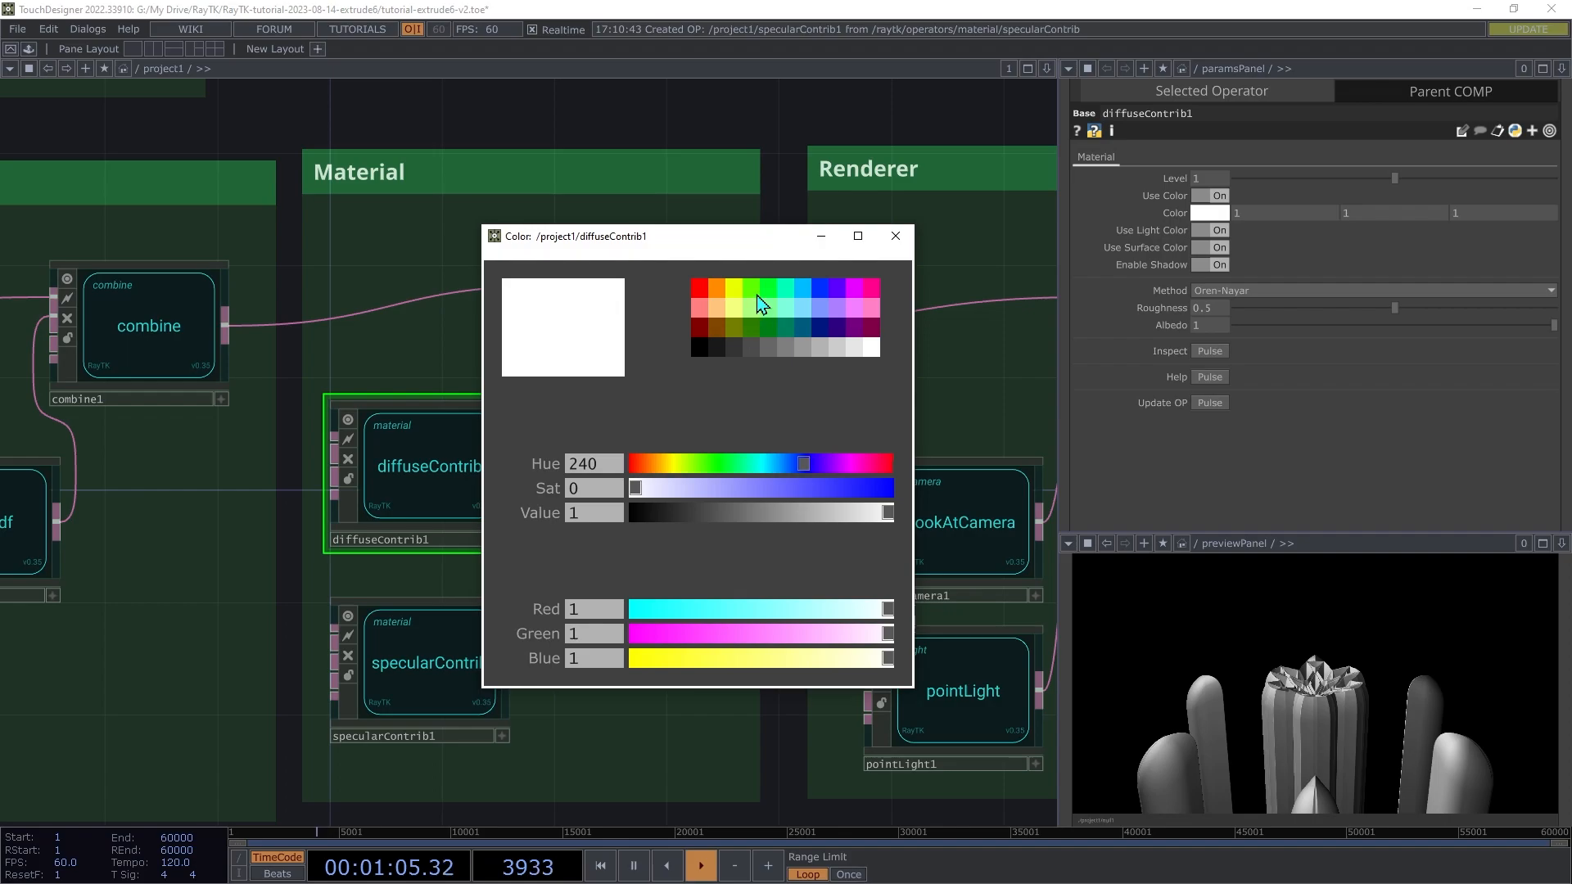
pyautogui.click(764, 463)
pyautogui.moveTo(695, 482); pyautogui.dragTo(748, 483)
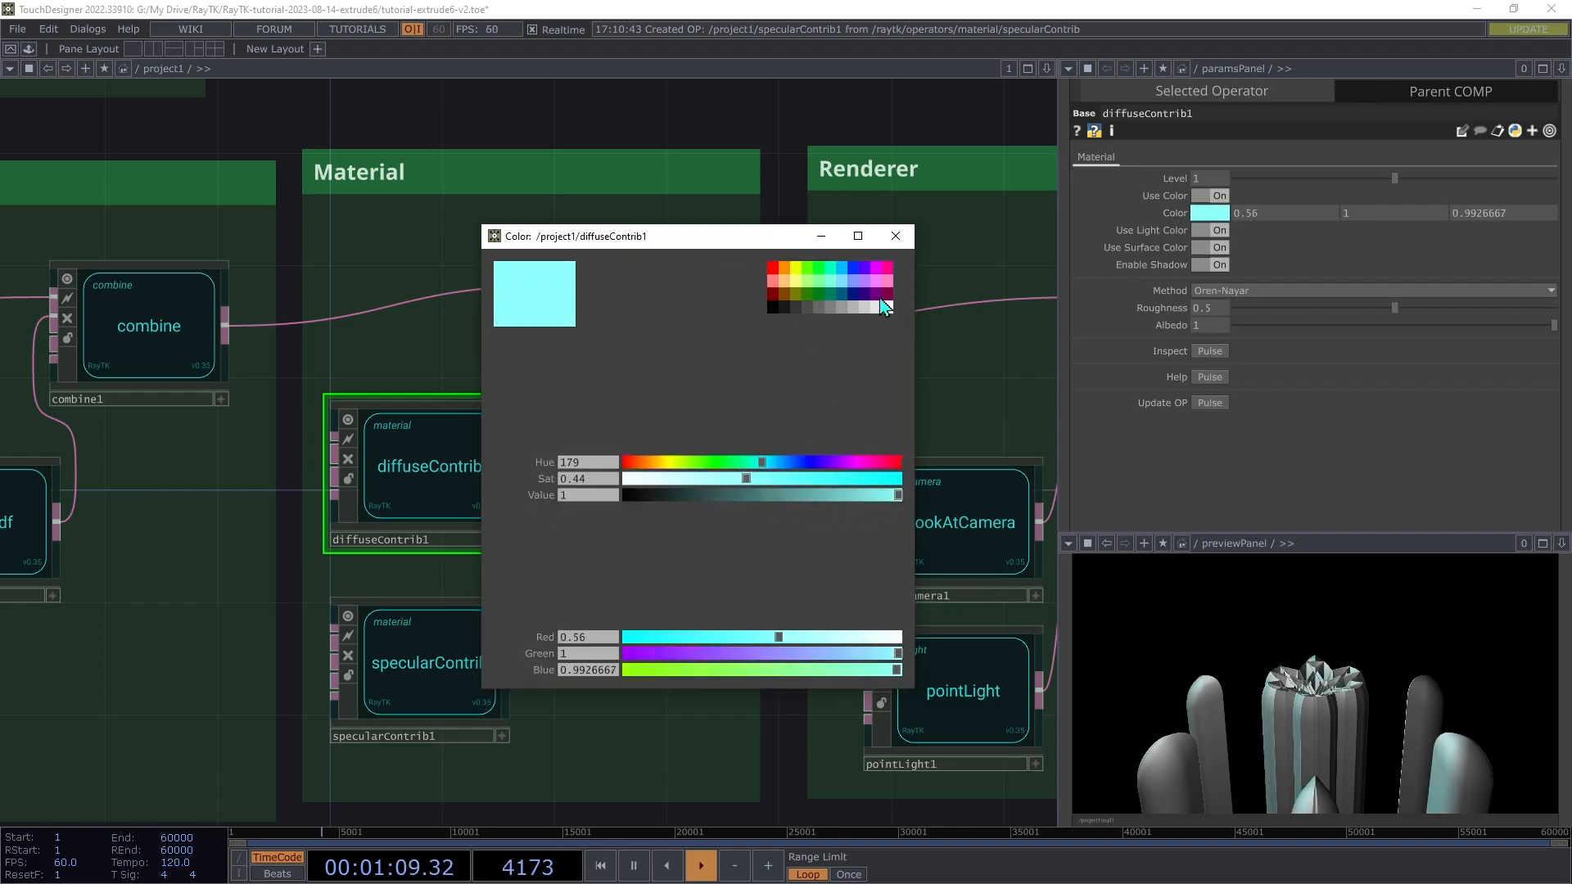
pyautogui.click(895, 235)
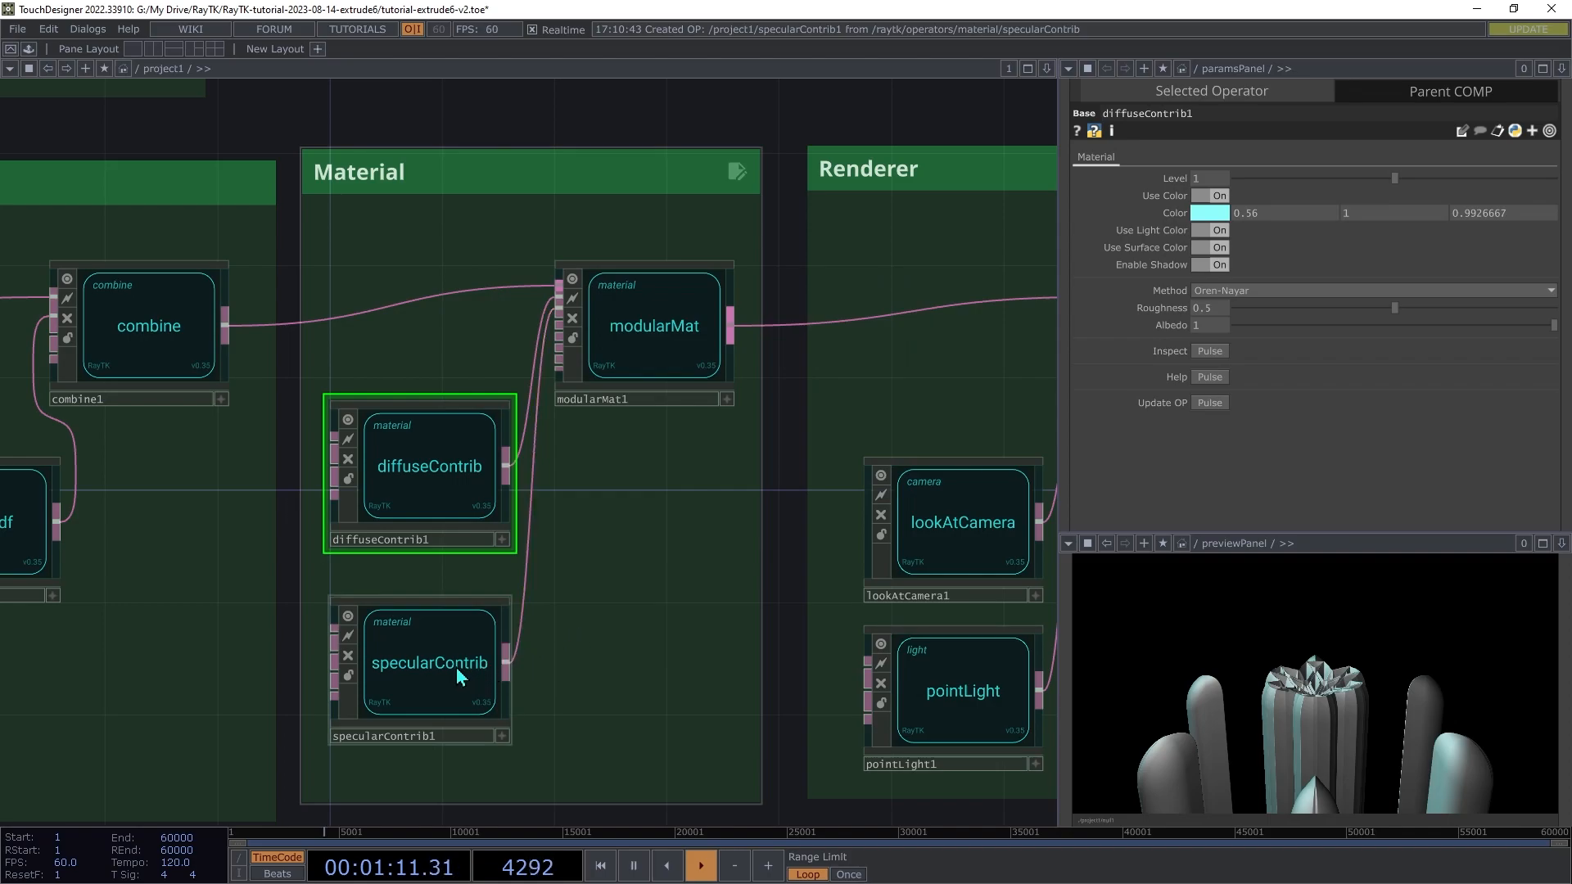
# - Set the specular element's color to a pale orange with hue 35 and saturation 0.247
pyautogui.click(442, 672)
pyautogui.click(1209, 213)
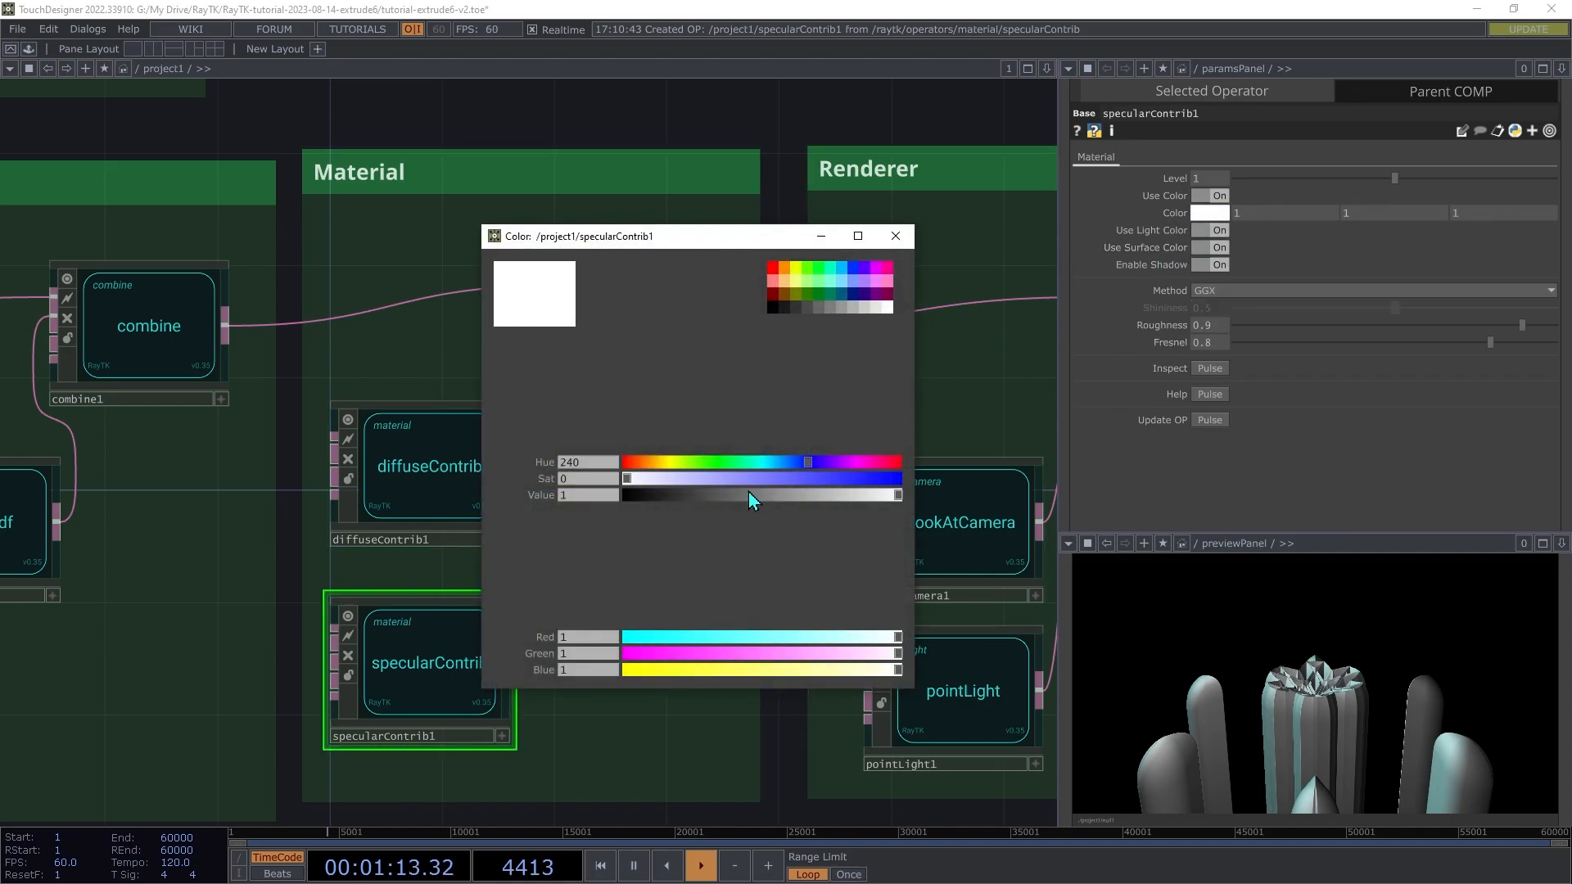
pyautogui.click(649, 462)
pyautogui.moveTo(668, 480)
pyautogui.mouseDown()
pyautogui.moveTo(727, 483)
pyautogui.moveTo(695, 476)
pyautogui.mouseUp()
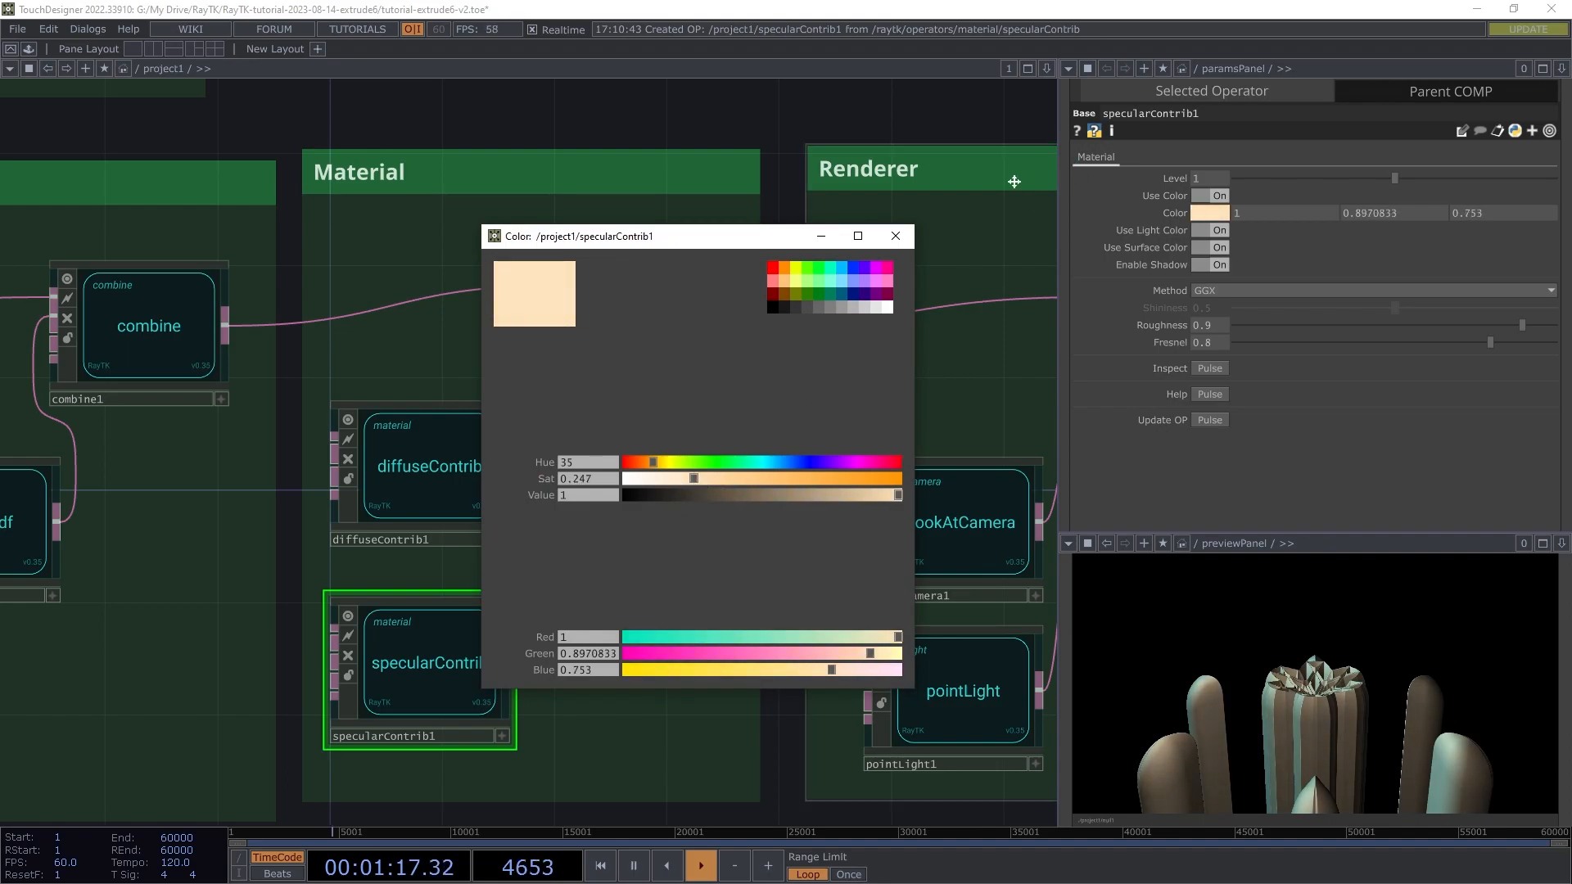
pyautogui.click(894, 238)
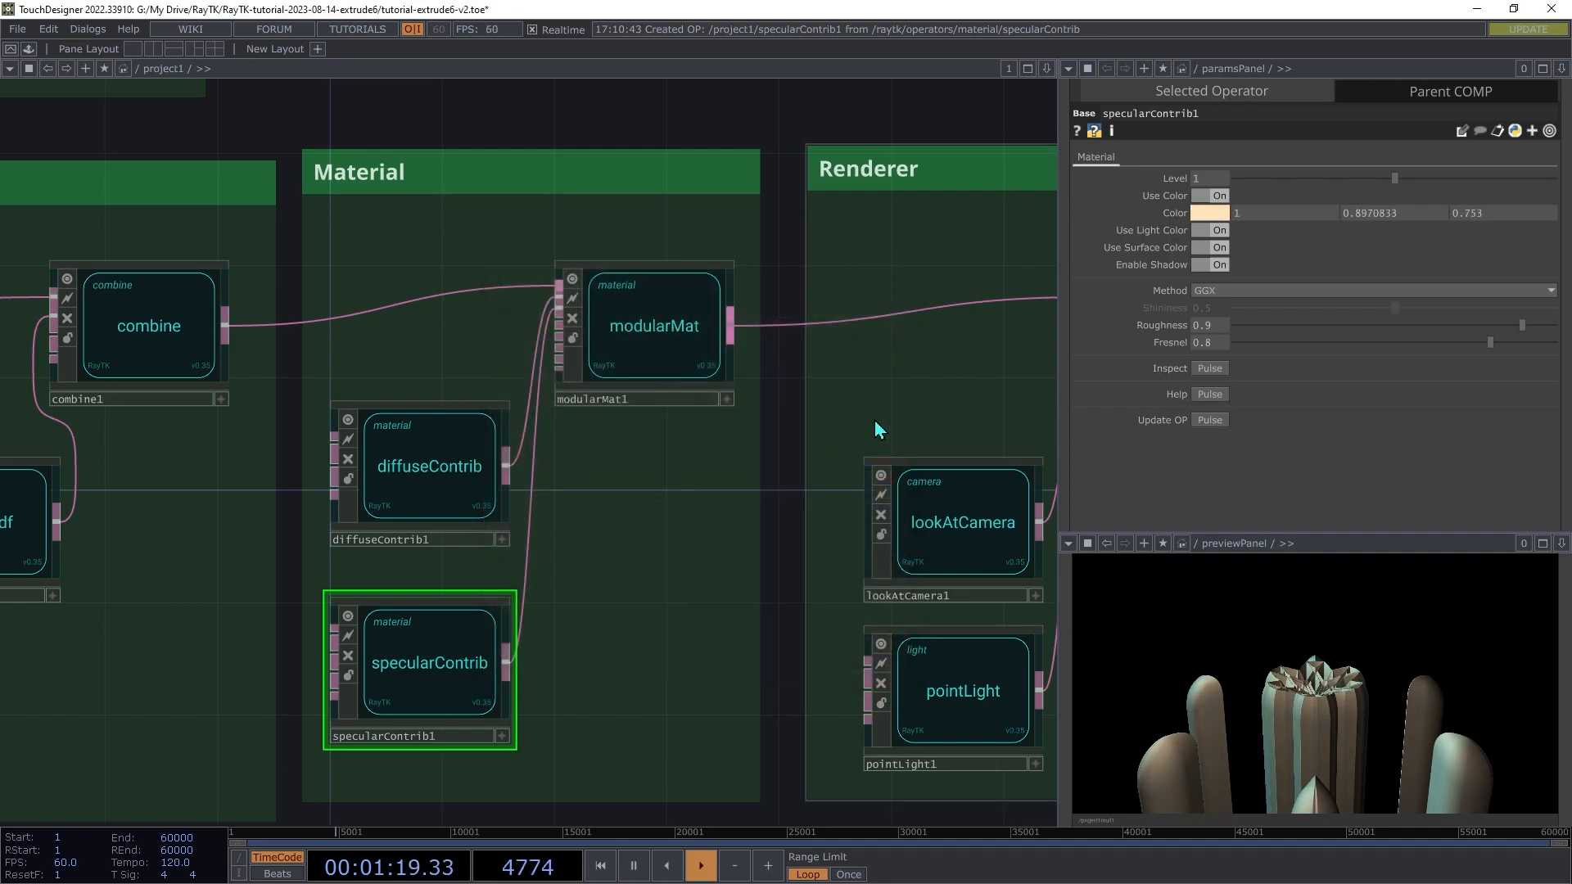
# - Set the point light's X position to -8
pyautogui.click(952, 695)
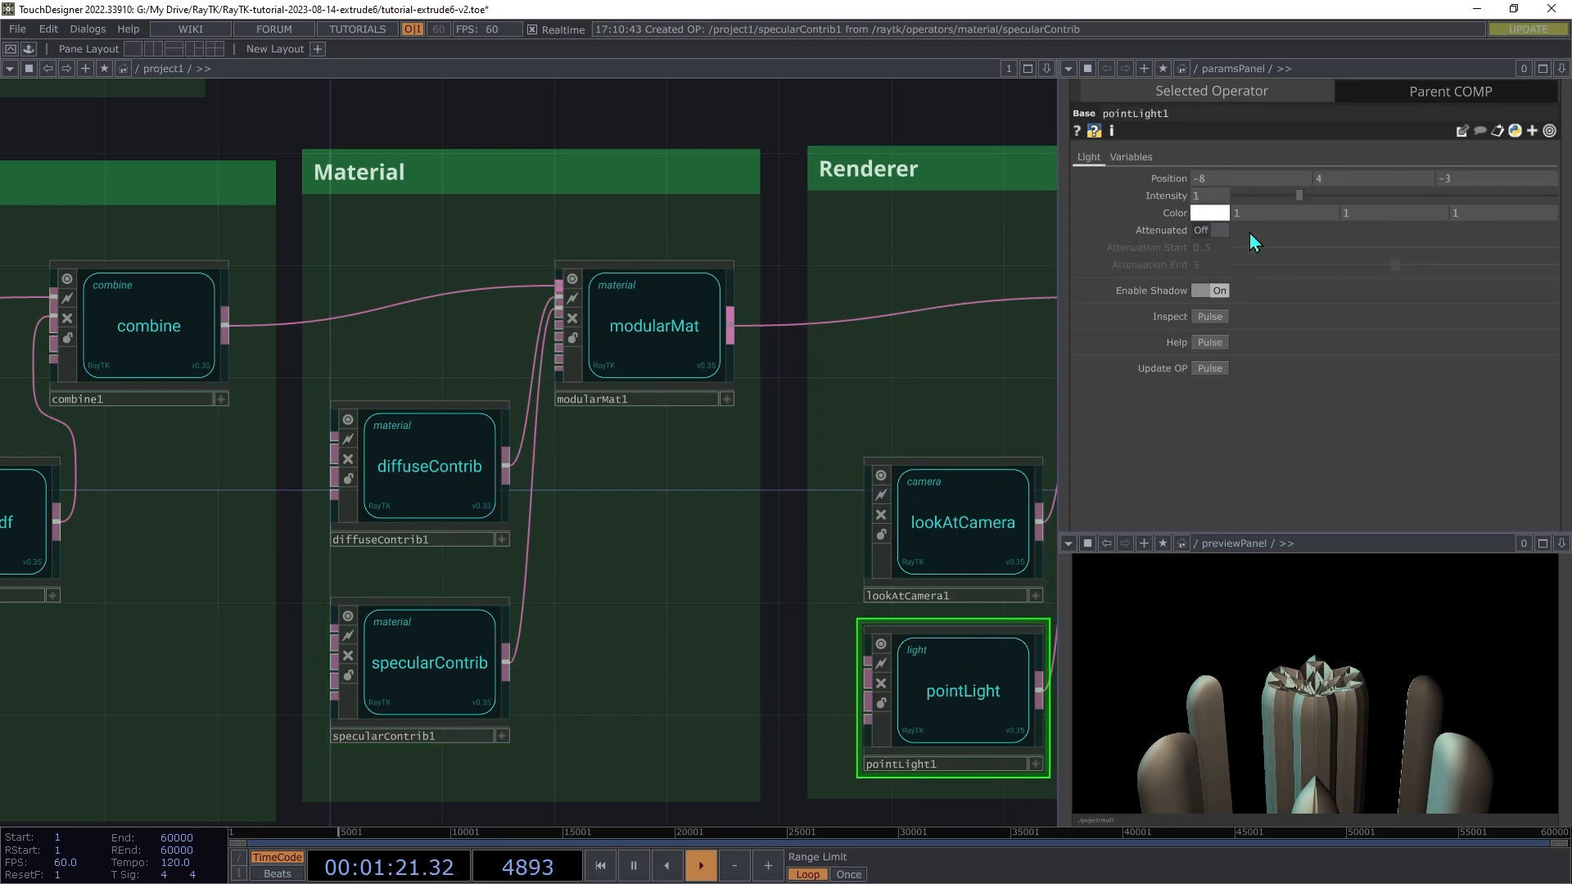
pyautogui.moveTo(1236, 179)
pyautogui.mouseDown()
pyautogui.moveTo(1242, 155)
pyautogui.moveTo(1269, 156)
pyautogui.moveTo(1239, 155)
pyautogui.mouseUp()
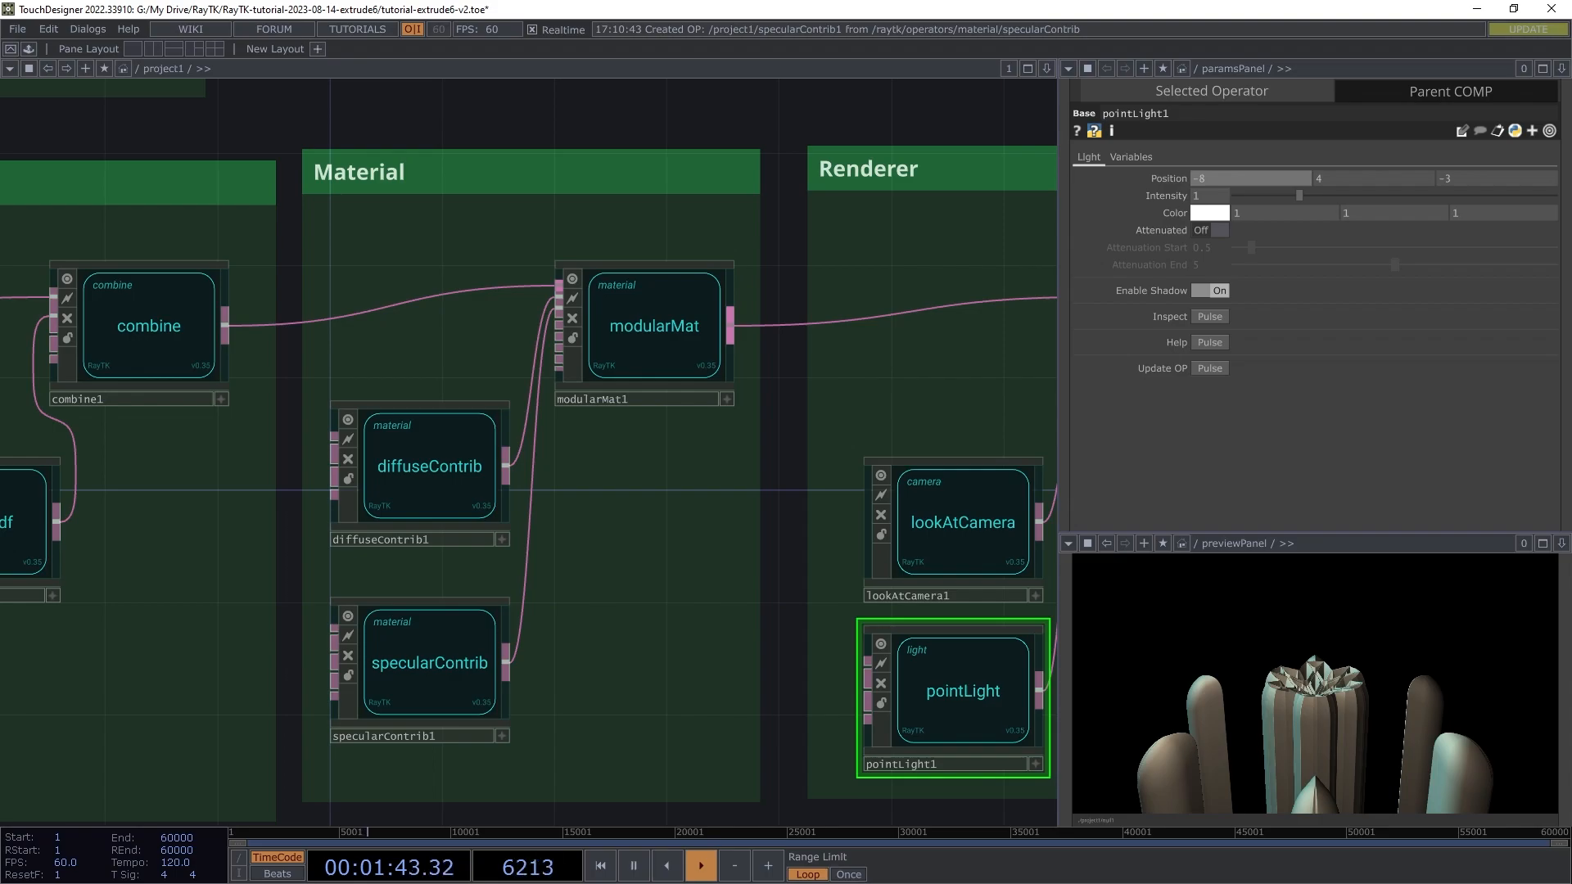
# - Shift waveField slightly toward planeSdf in the Extrusion area and animate its Phase parameter with a speed generator
pyautogui.moveTo(253, 403); pyautogui.dragTo(740, 372)
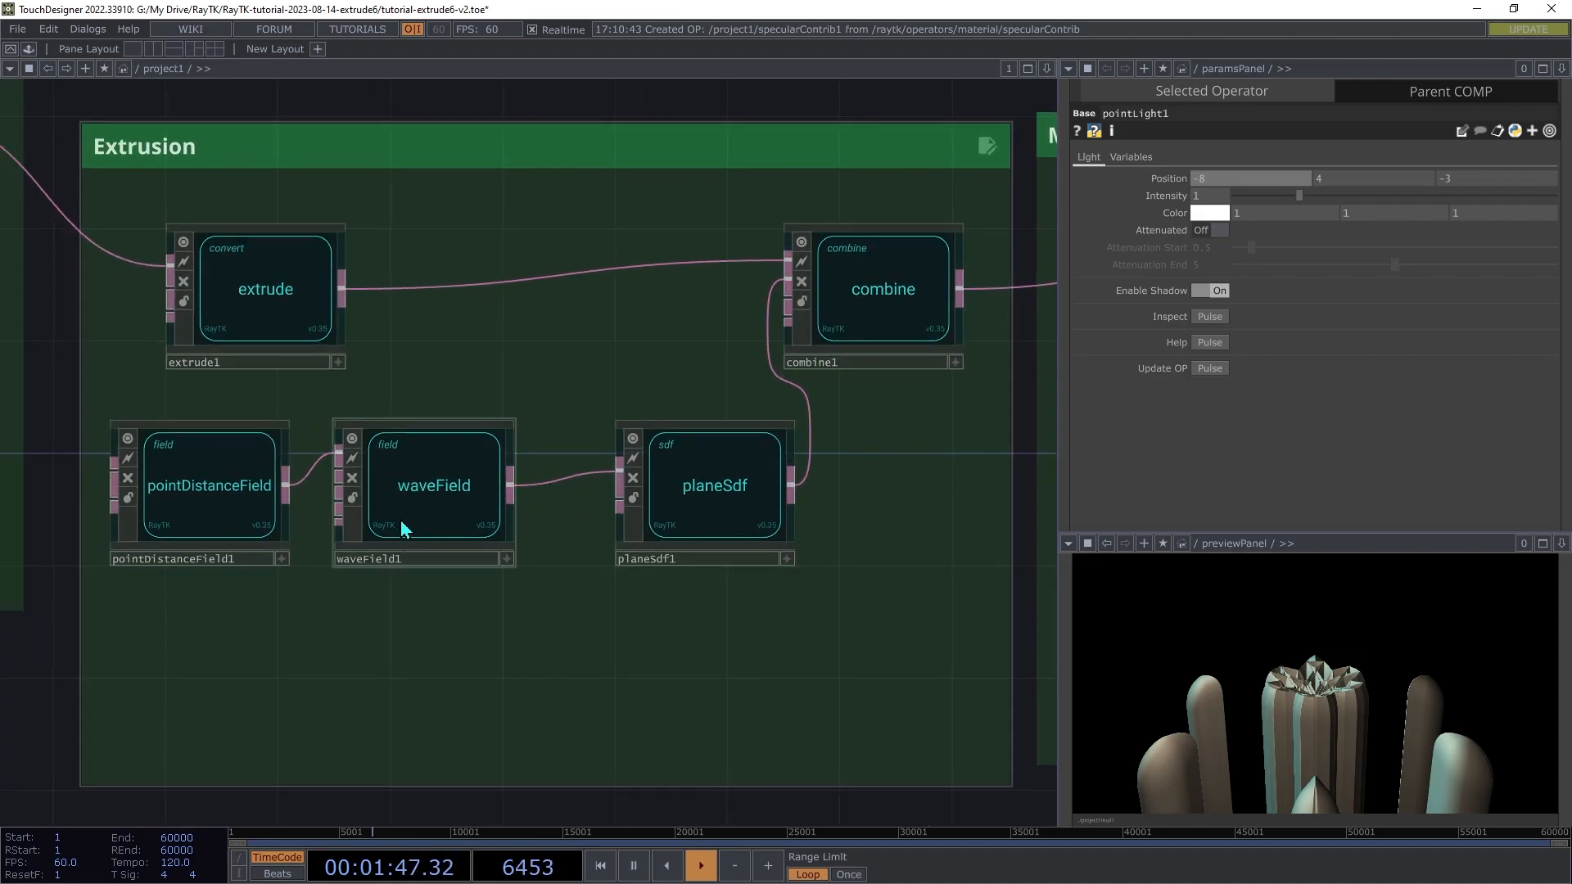
pyautogui.moveTo(418, 520); pyautogui.dragTo(453, 508)
pyautogui.click(453, 507)
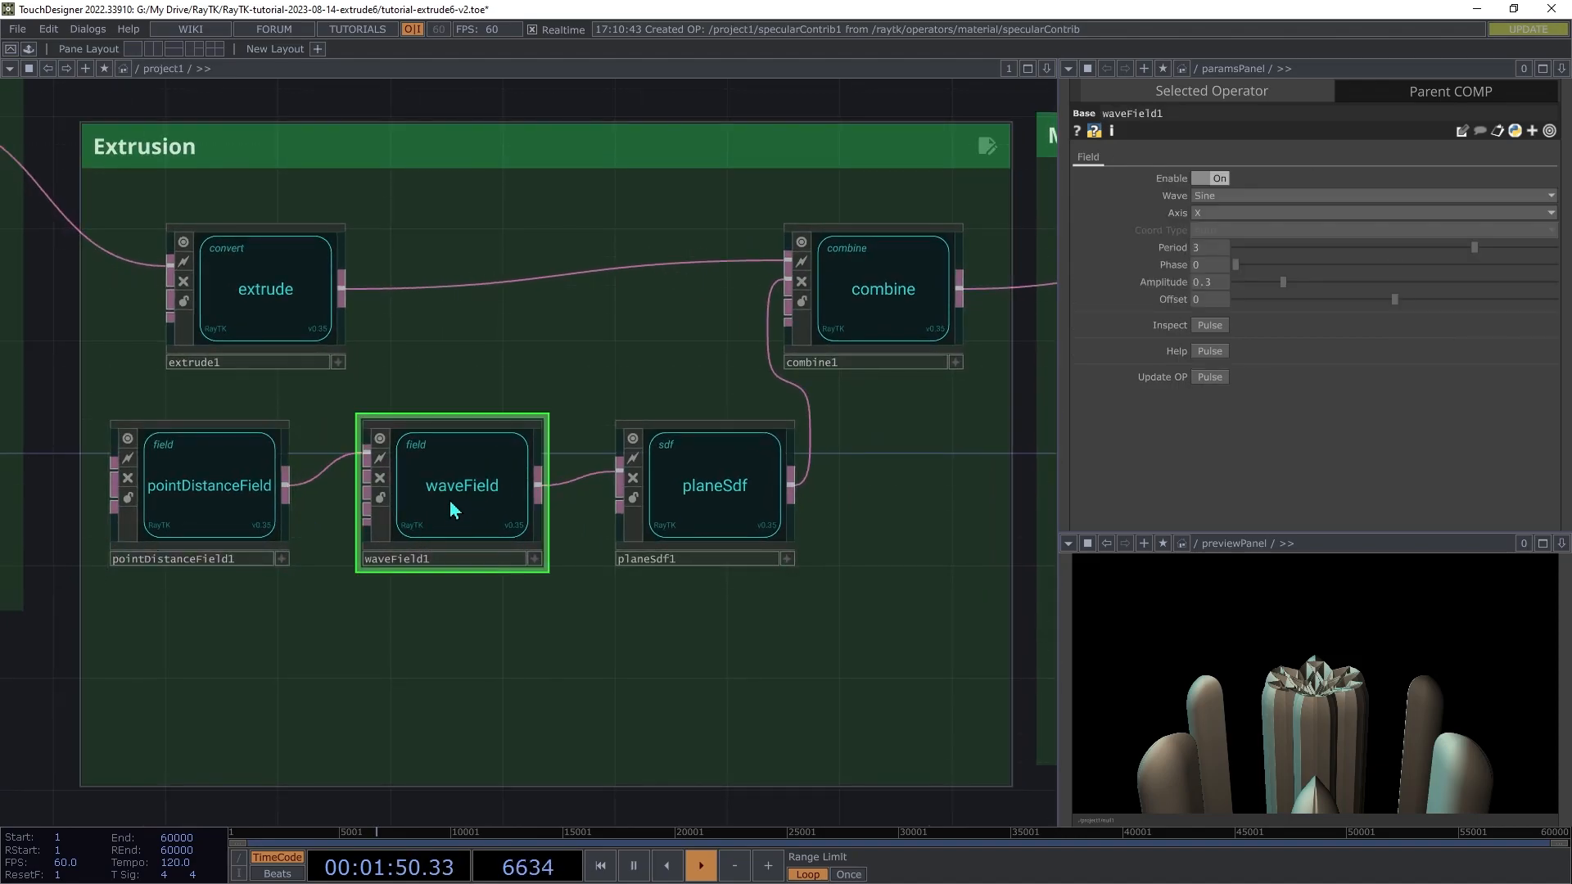
pyautogui.rightClick(495, 607)
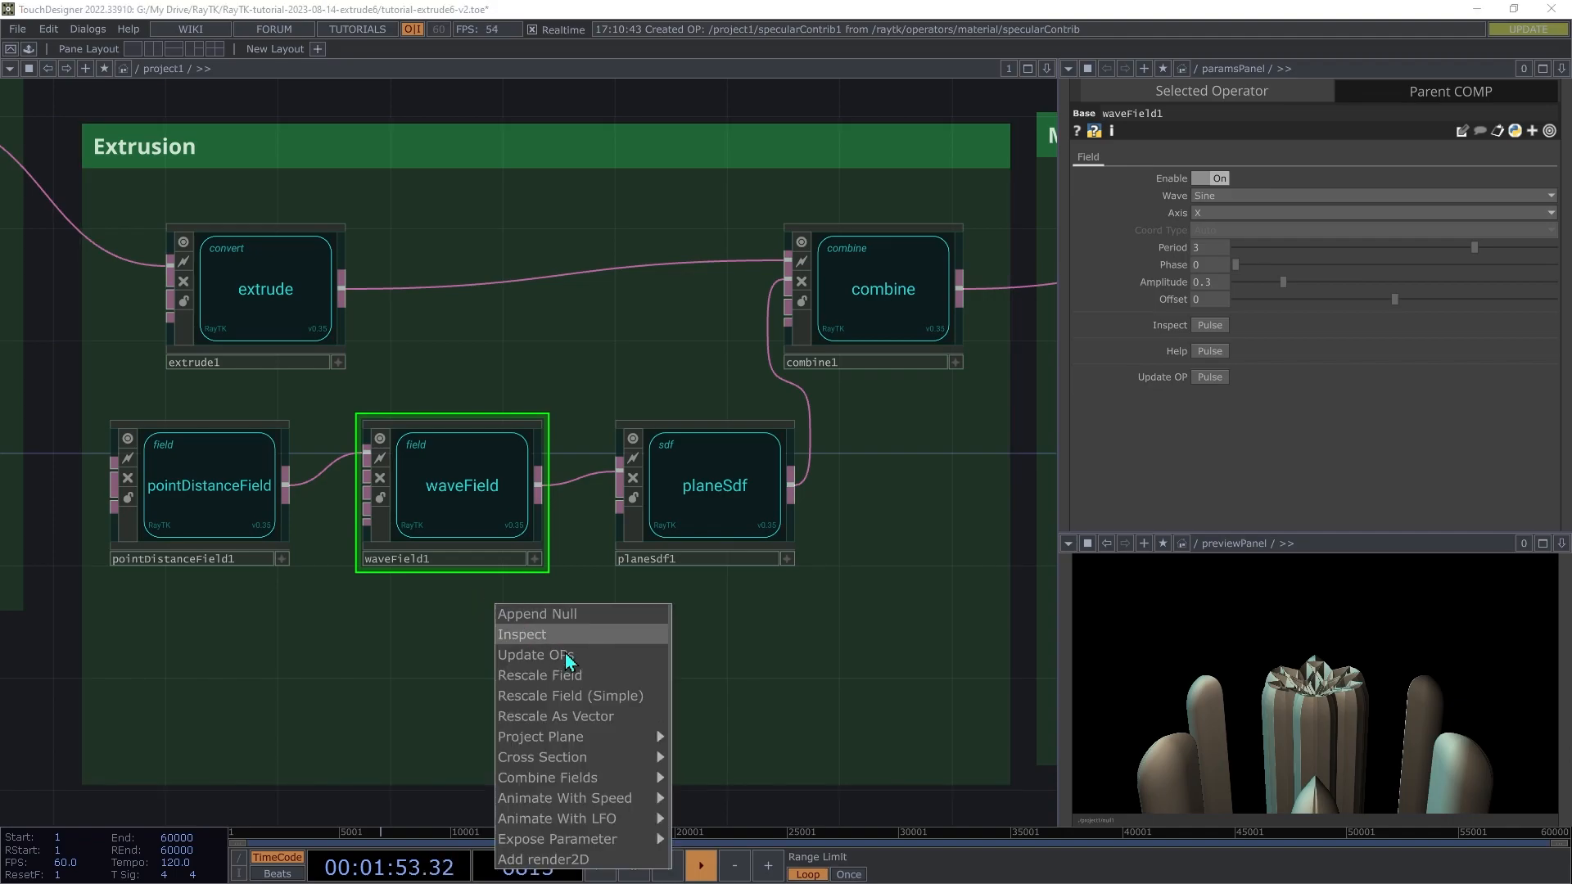
pyautogui.moveTo(606, 840)
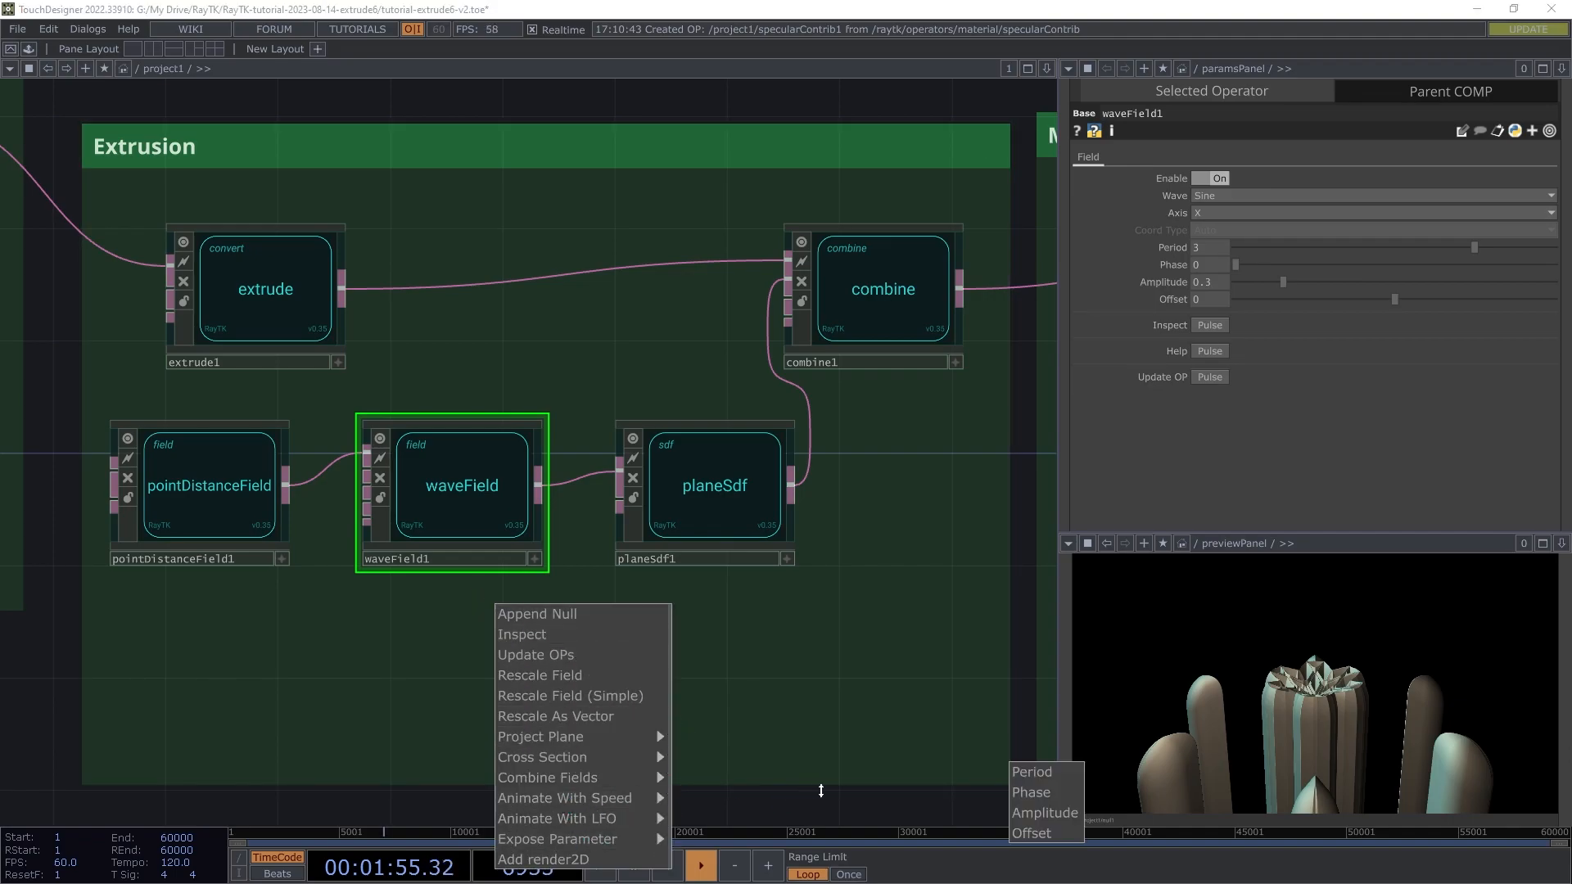
pyautogui.click(1028, 794)
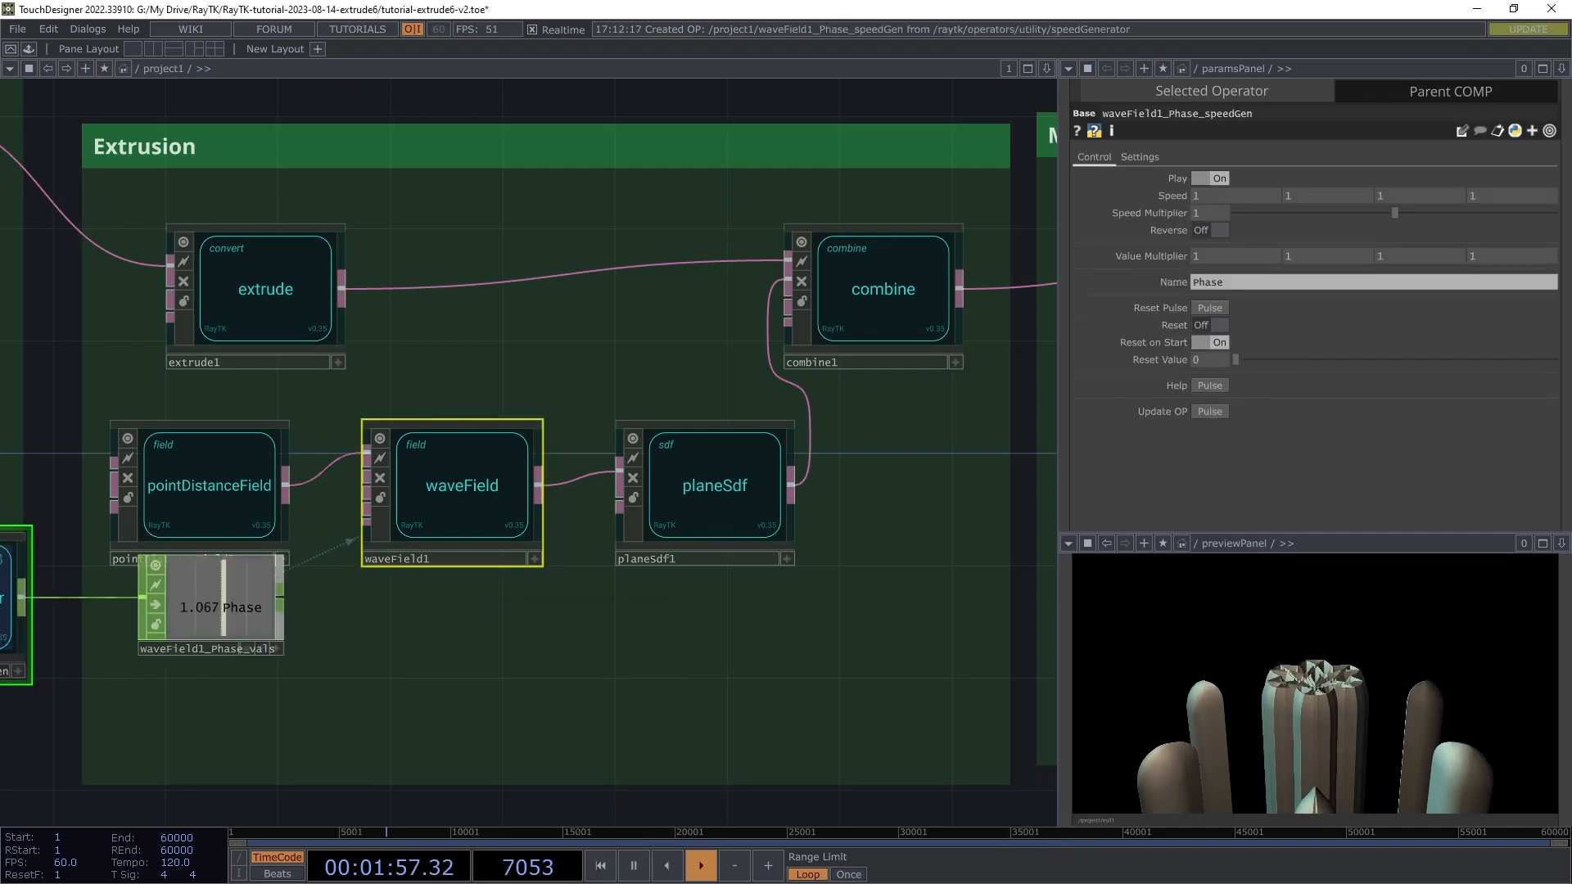
# - Place the Phase speed generator and its values operator beneath the field operators in the Extrusion area, and set the first Speed value to 0.1
pyautogui.keyDown('shift'); pyautogui.click(8, 562); pyautogui.keyUp('shift')
pyautogui.moveTo(6, 562); pyautogui.dragTo(264, 643)
pyautogui.click(263, 642)
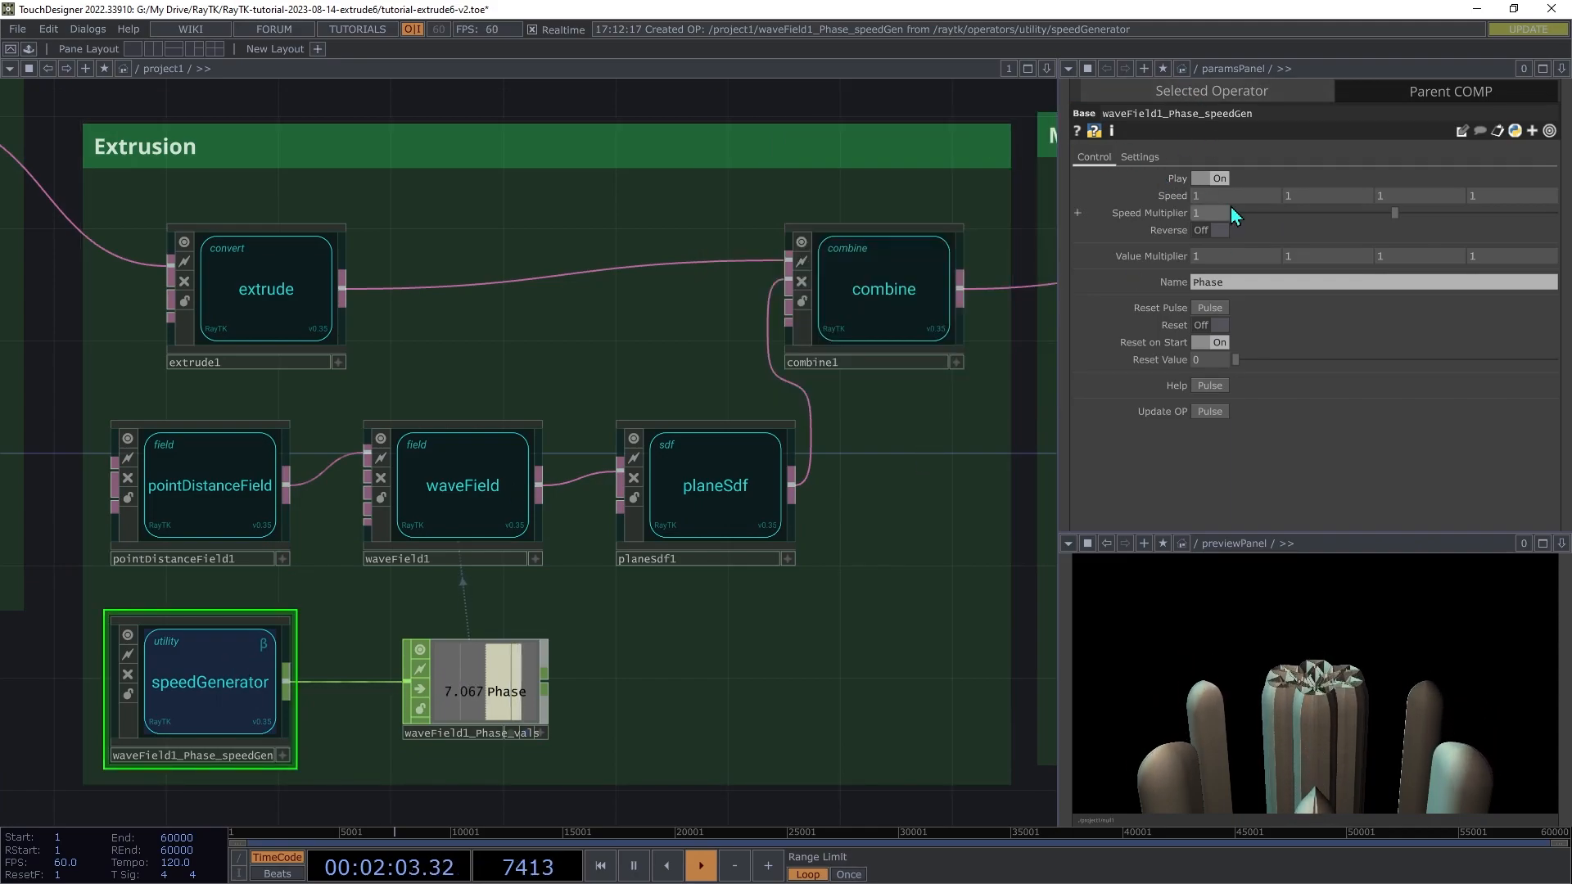
pyautogui.moveTo(1211, 197); pyautogui.dragTo(1204, 194, button='middle')
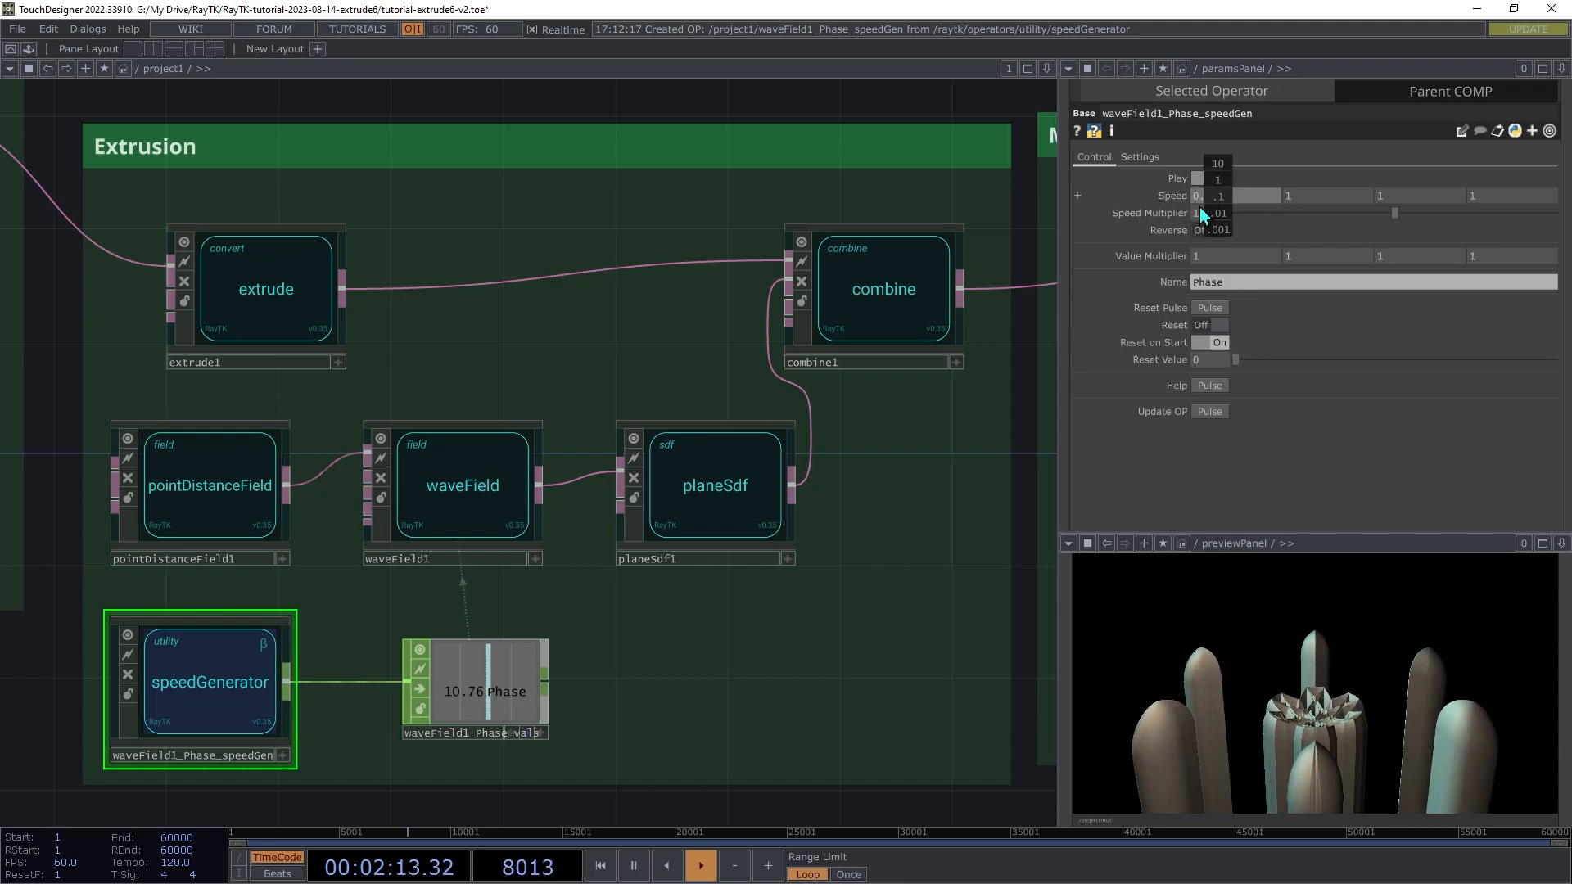
pyautogui.moveTo(1213, 197); pyautogui.dragTo(1210, 181, button='middle')
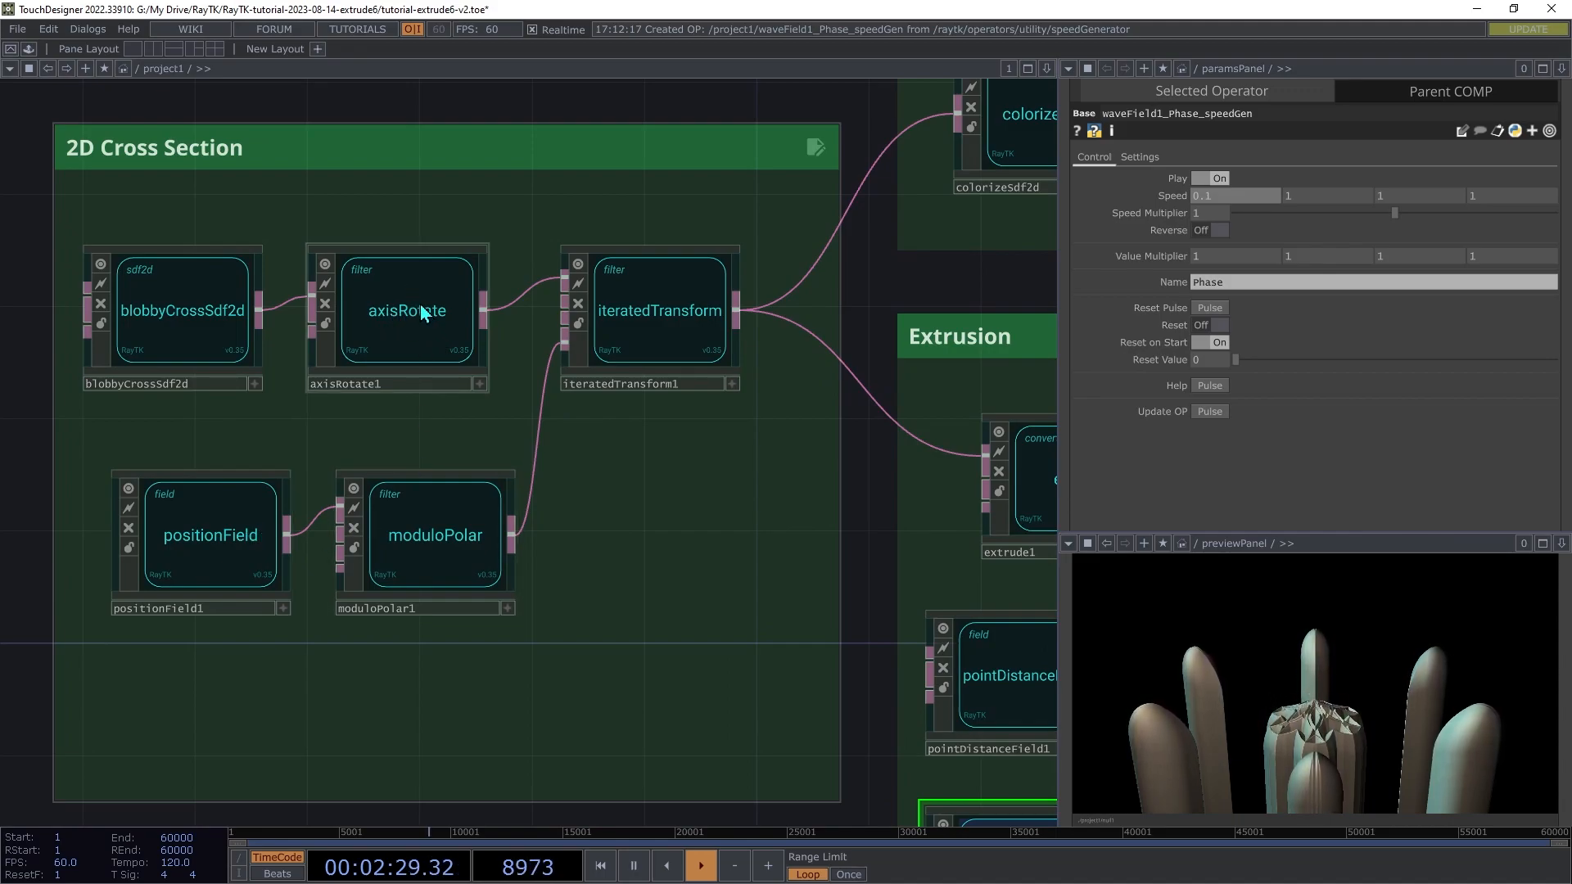
# - Move all five operators of the 2D Cross Section area down together, freeing space above axisRotate
pyautogui.click(423, 314)
pyautogui.moveTo(704, 660); pyautogui.dragTo(69, 278)
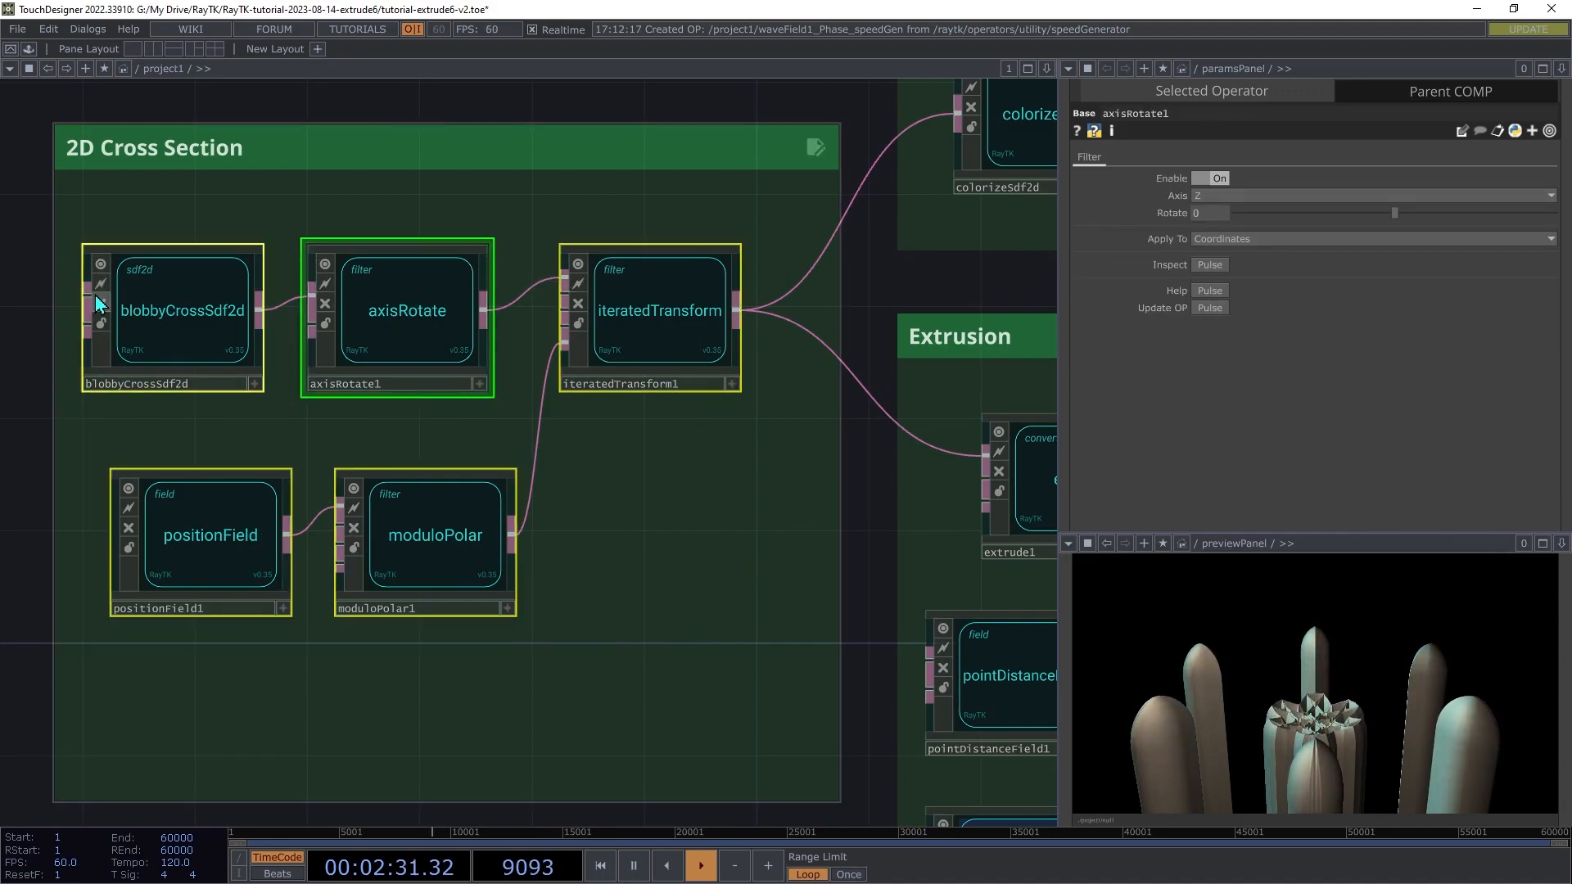
pyautogui.hotkey('ctrl', 'c')
pyautogui.hotkey('ctrl', 'v')
pyautogui.click(100, 446)
pyautogui.click(417, 435)
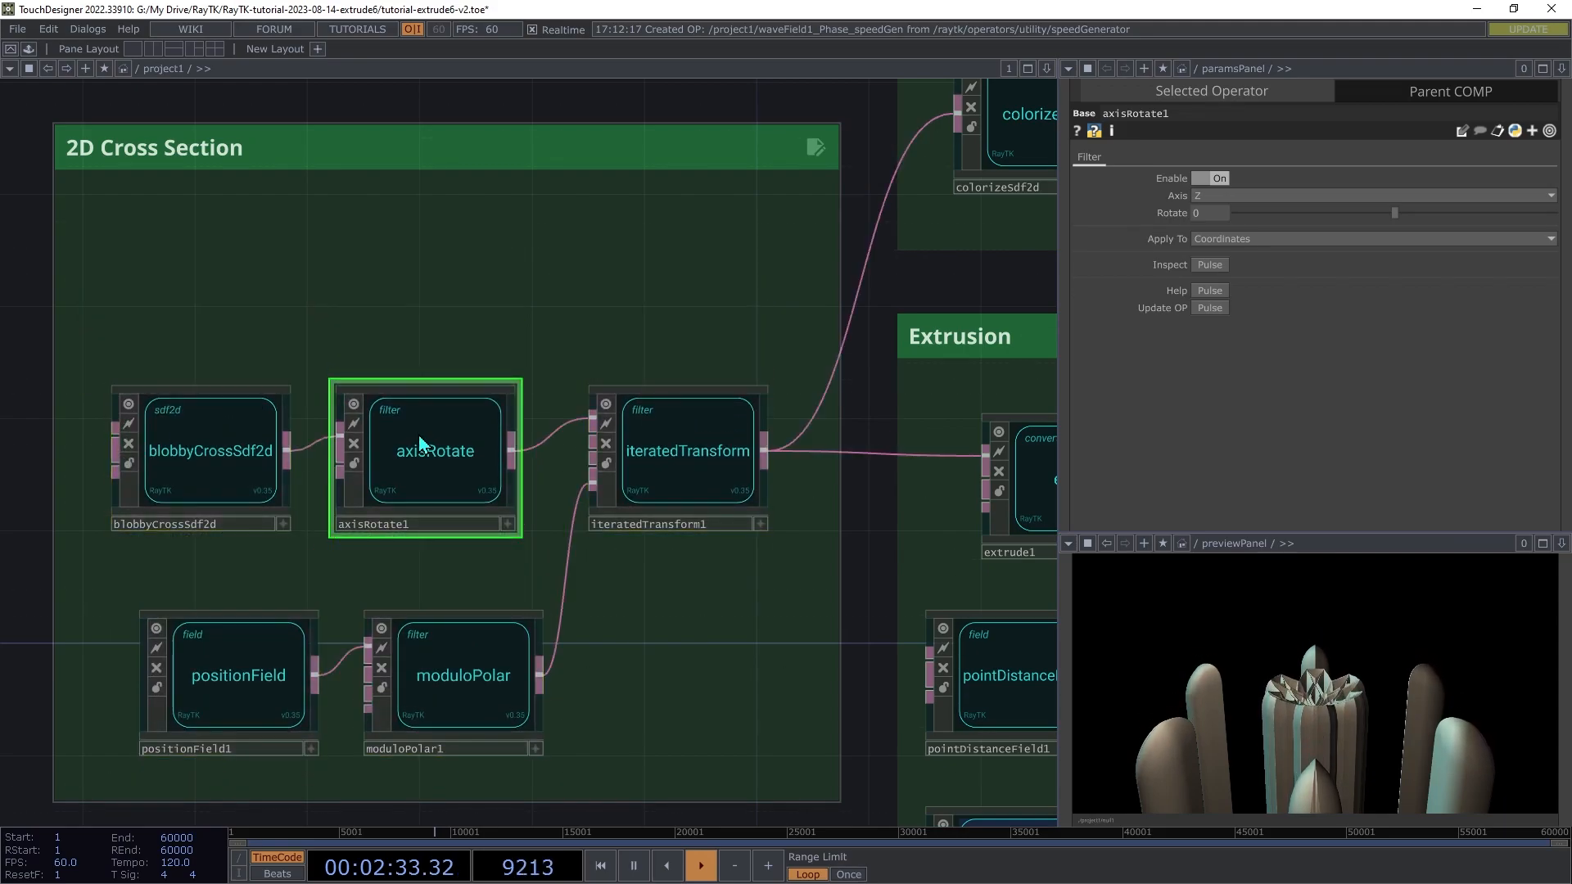
# - Animate axisRotate's Rotate parameter with a speed generator, and place the generator and its values operator above the cross section chain
pyautogui.rightClick(430, 255)
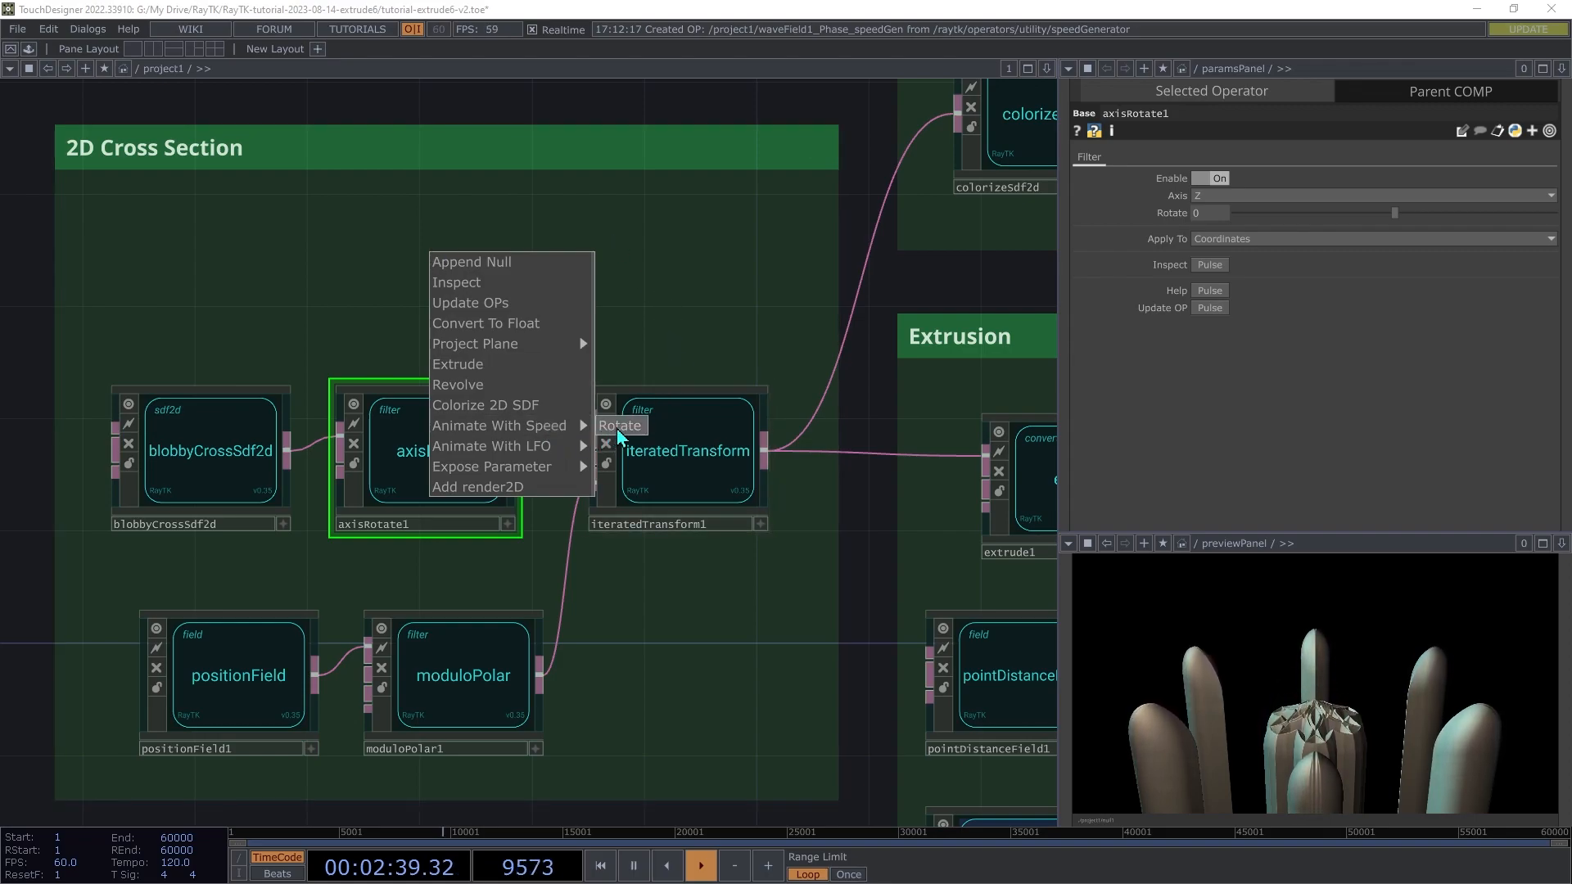
pyautogui.click(618, 426)
pyautogui.click(179, 571)
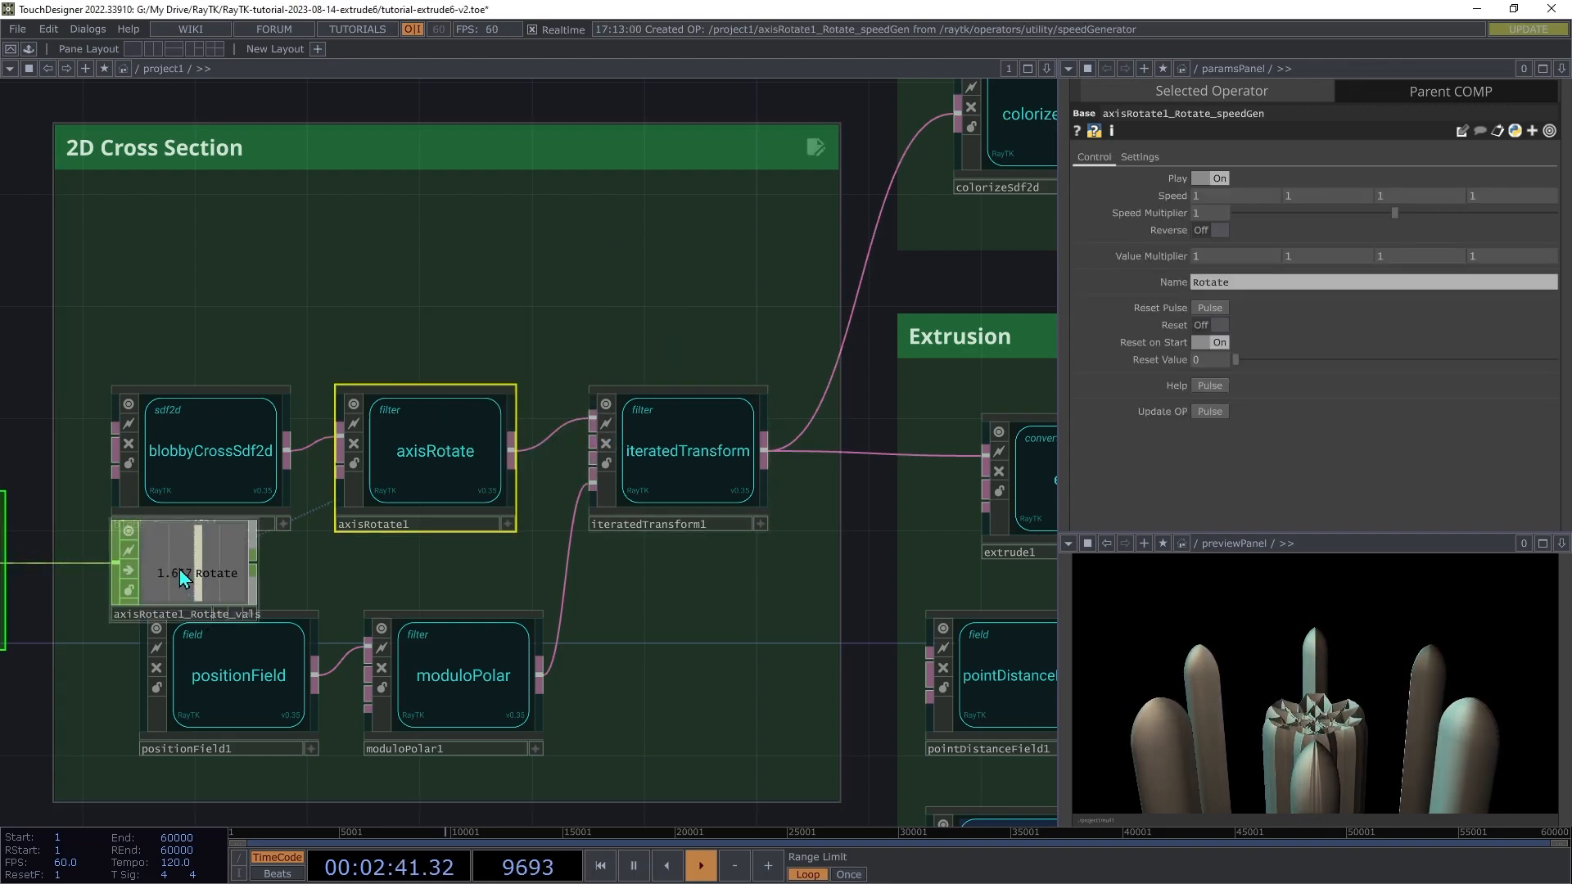
pyautogui.keyDown('shift'); pyautogui.moveTo(45, 496); pyautogui.dragTo(0, 590, button='right'); pyautogui.keyUp('shift')
pyautogui.moveTo(174, 561); pyautogui.dragTo(454, 264)
pyautogui.click(204, 270)
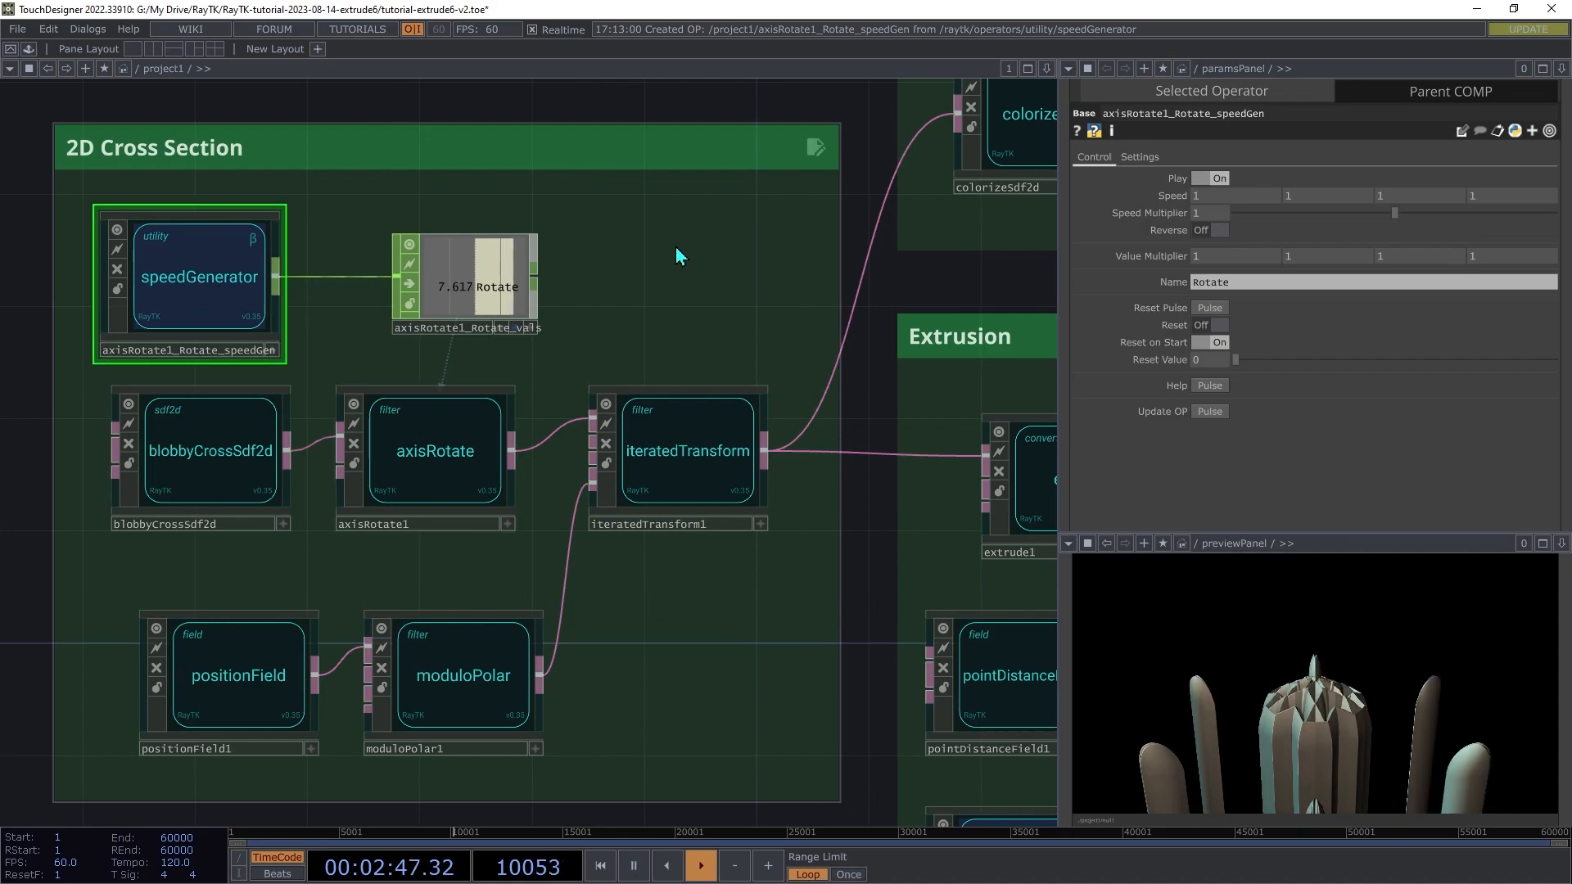
# - Set the Rotate speed generator's first Value Multiplier to 30 and its first Speed value to 0.3
pyautogui.click(1237, 258)
pyautogui.write('30')
pyautogui.press('Return')
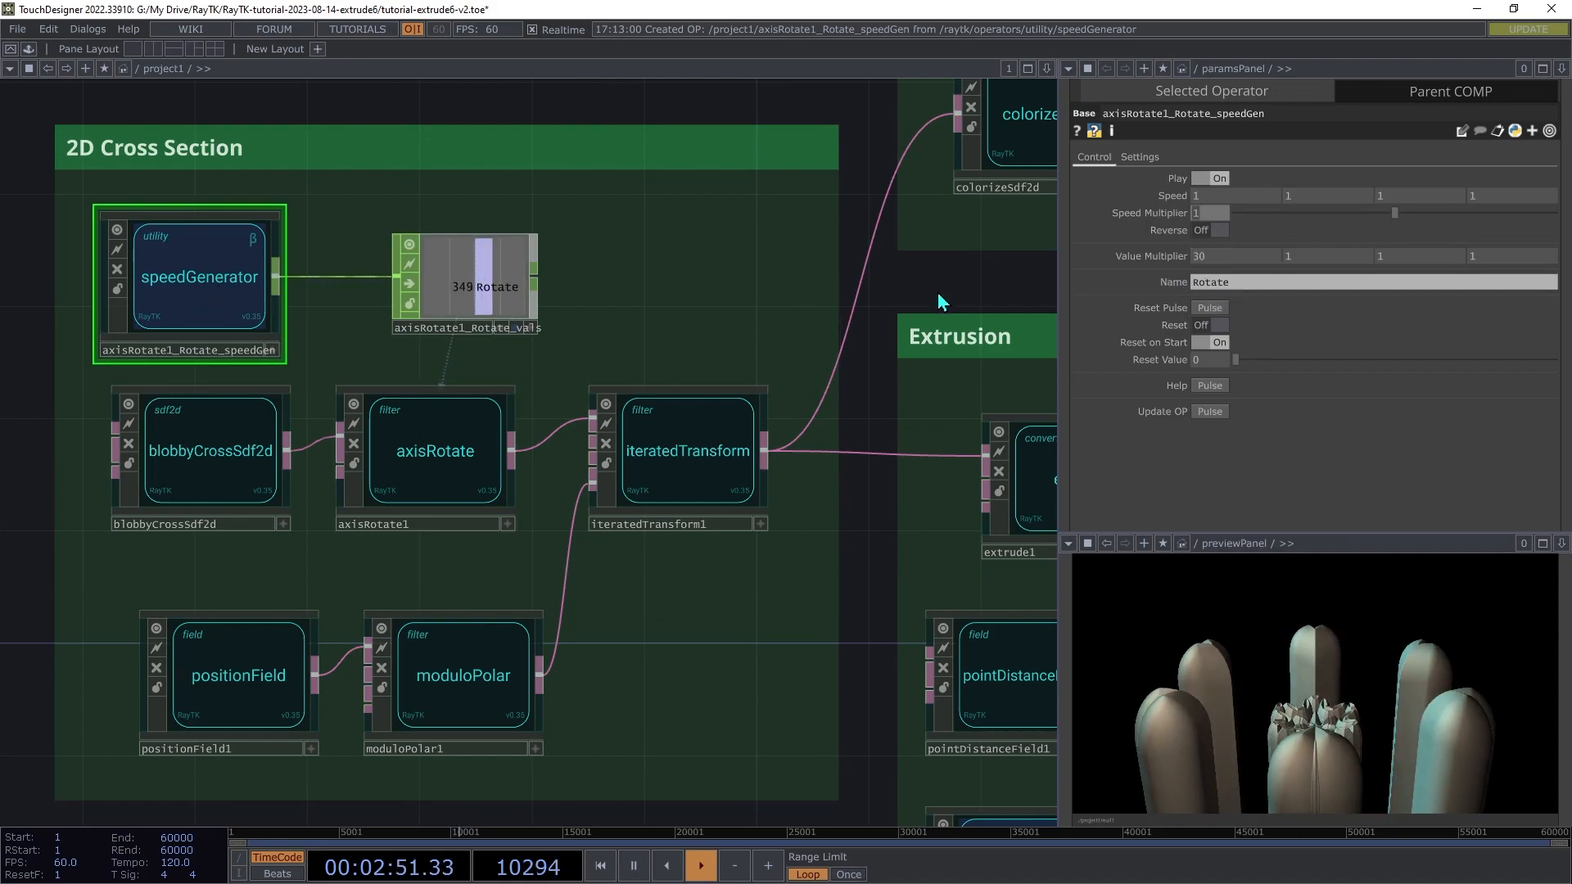
pyautogui.moveTo(1216, 198); pyautogui.dragTo(1227, 170, button='middle')
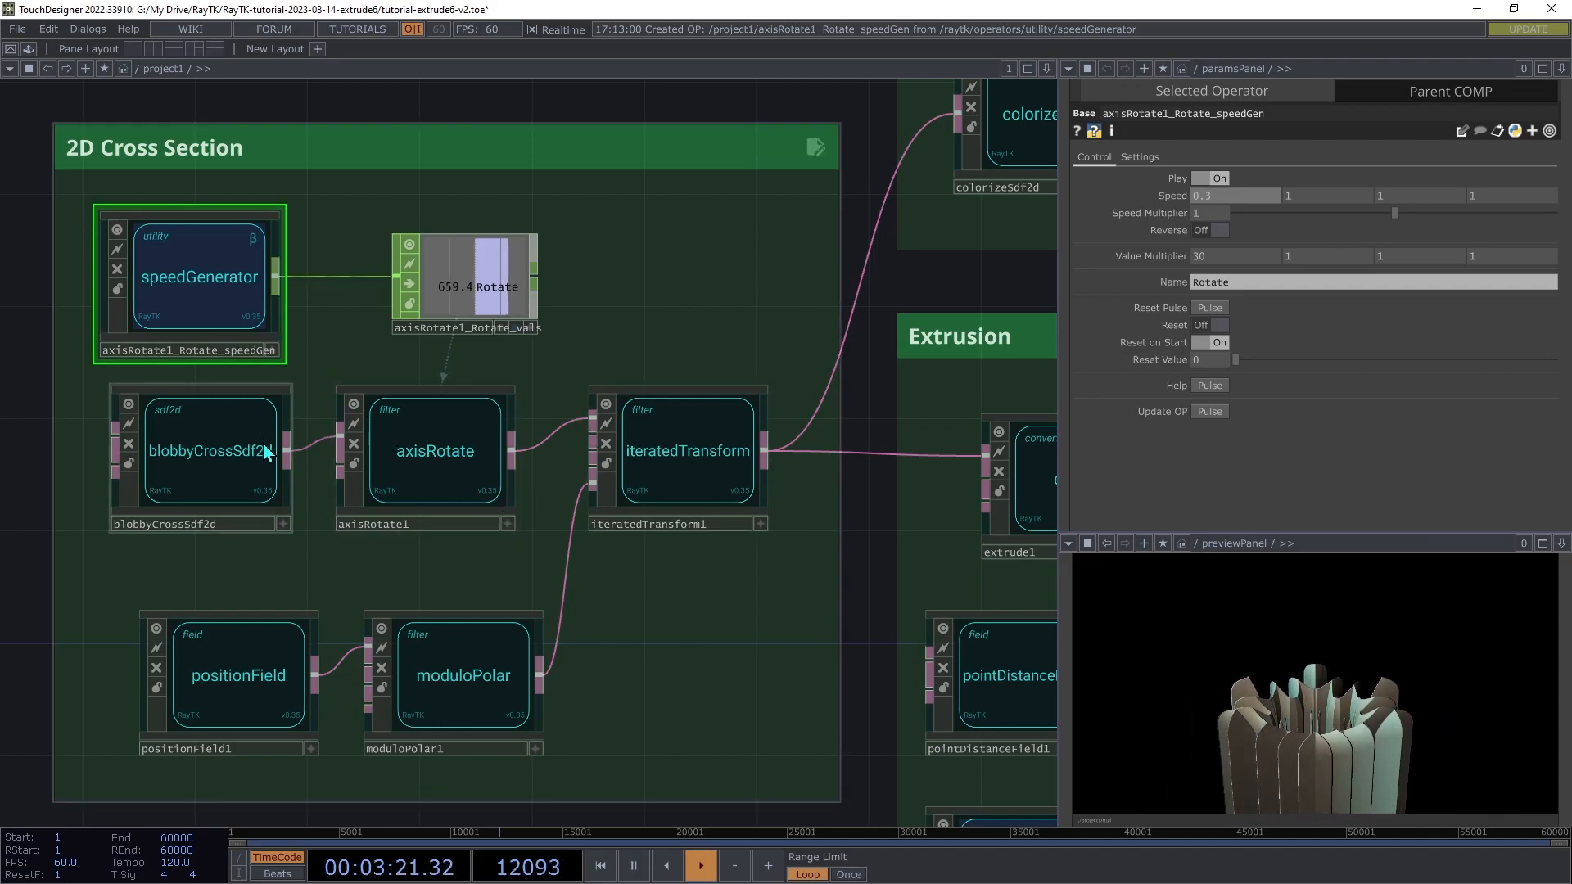
# - Set the Rounding of blobbyCrossSdf2d to 0.5
pyautogui.click(221, 462)
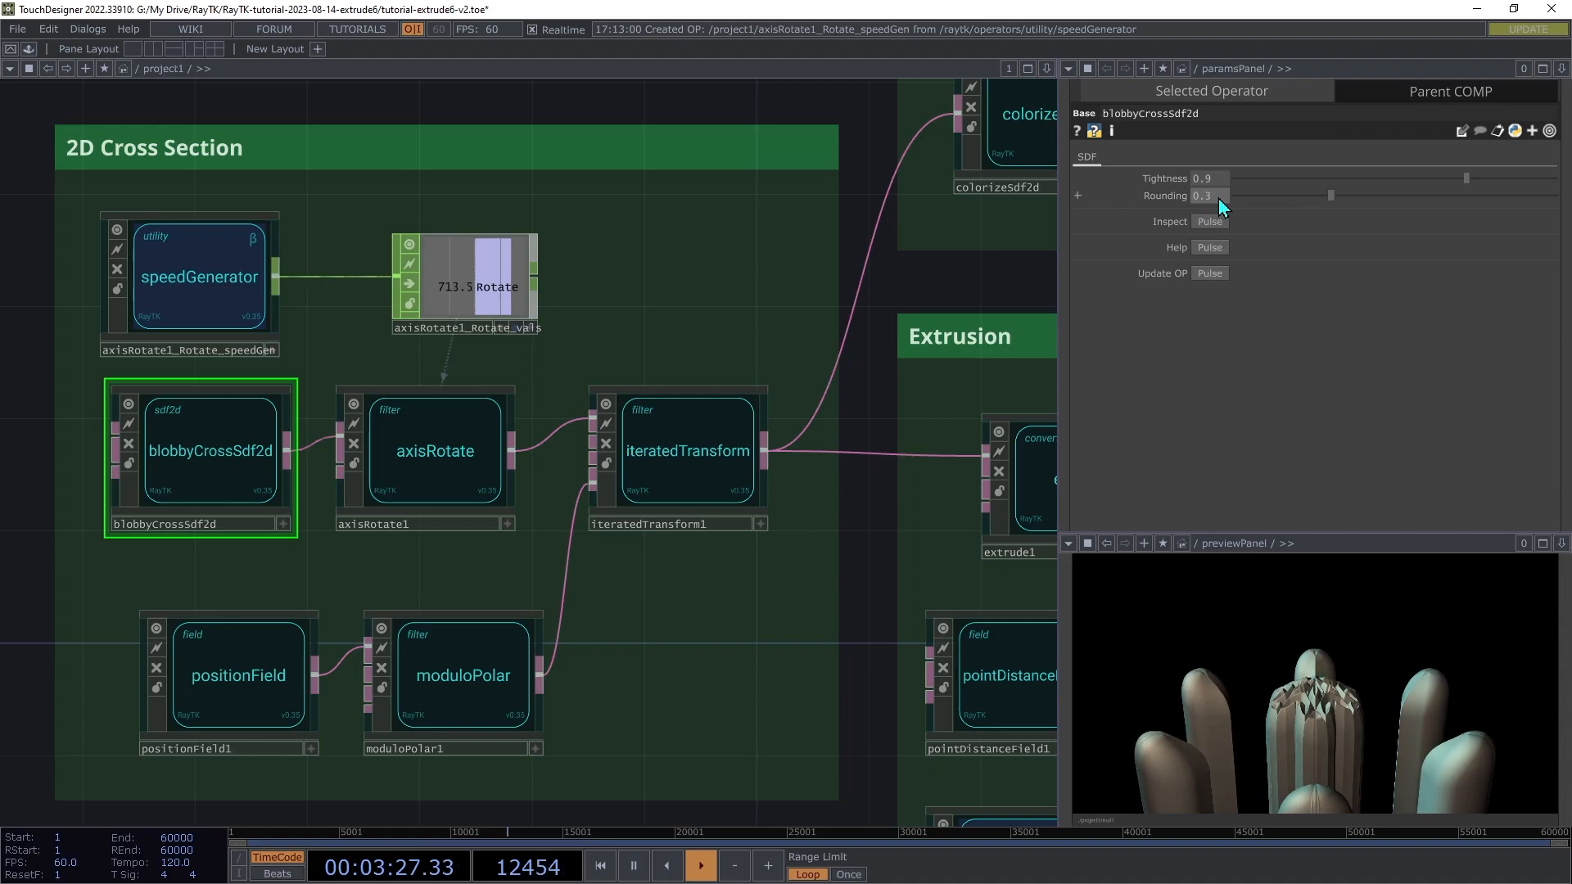
pyautogui.moveTo(1218, 198); pyautogui.dragTo(1250, 198, button='middle')
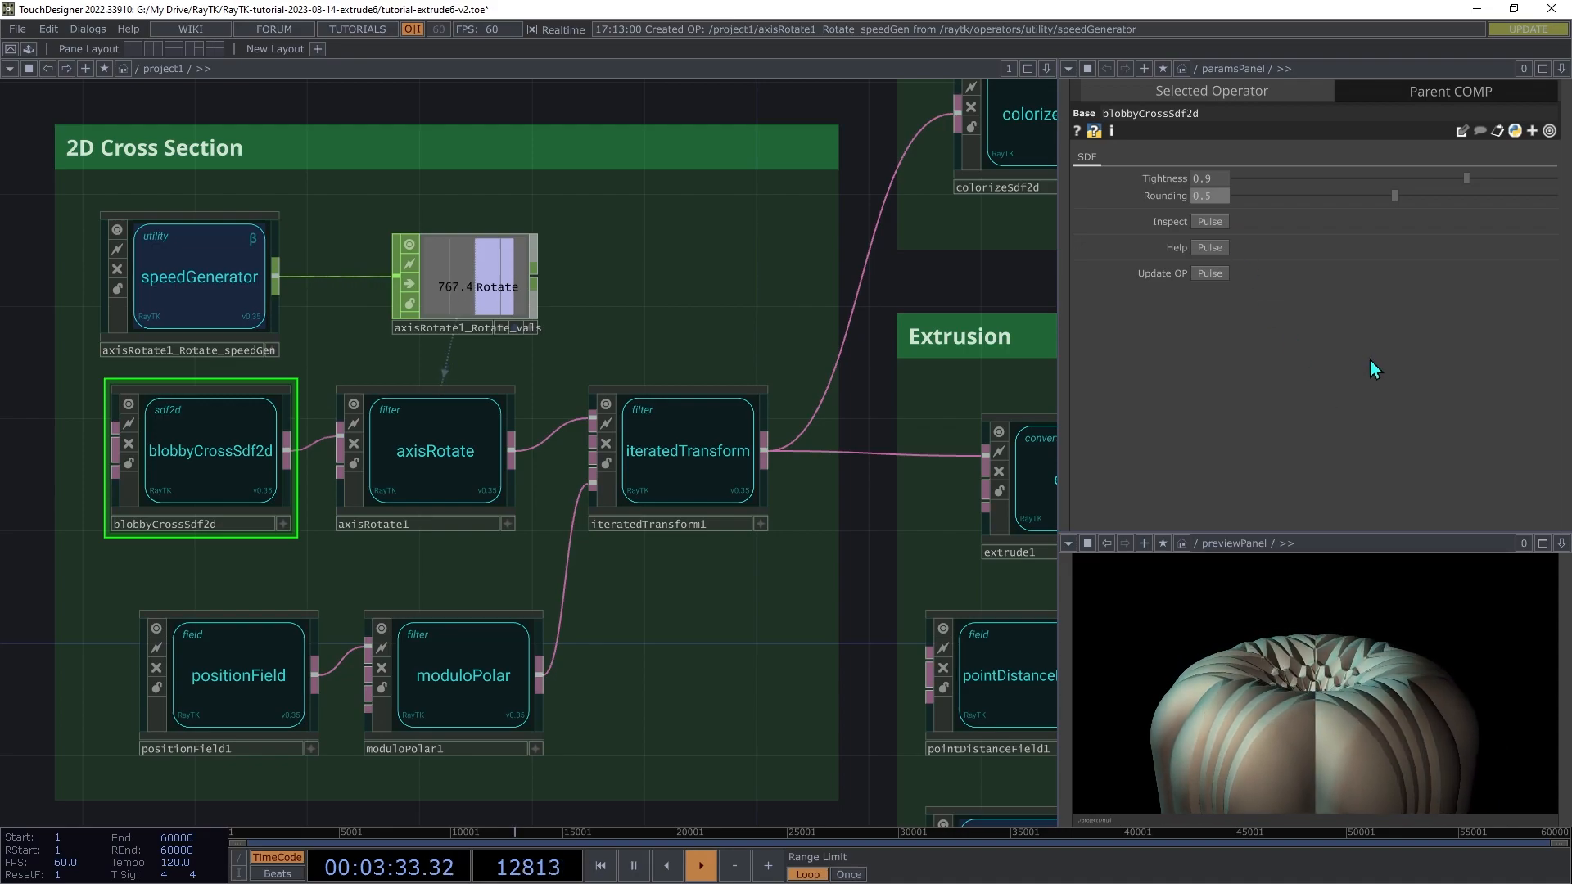
# - Set iteratedTransform's Translate to 0.5 in X and 0.05 in Y
pyautogui.click(695, 449)
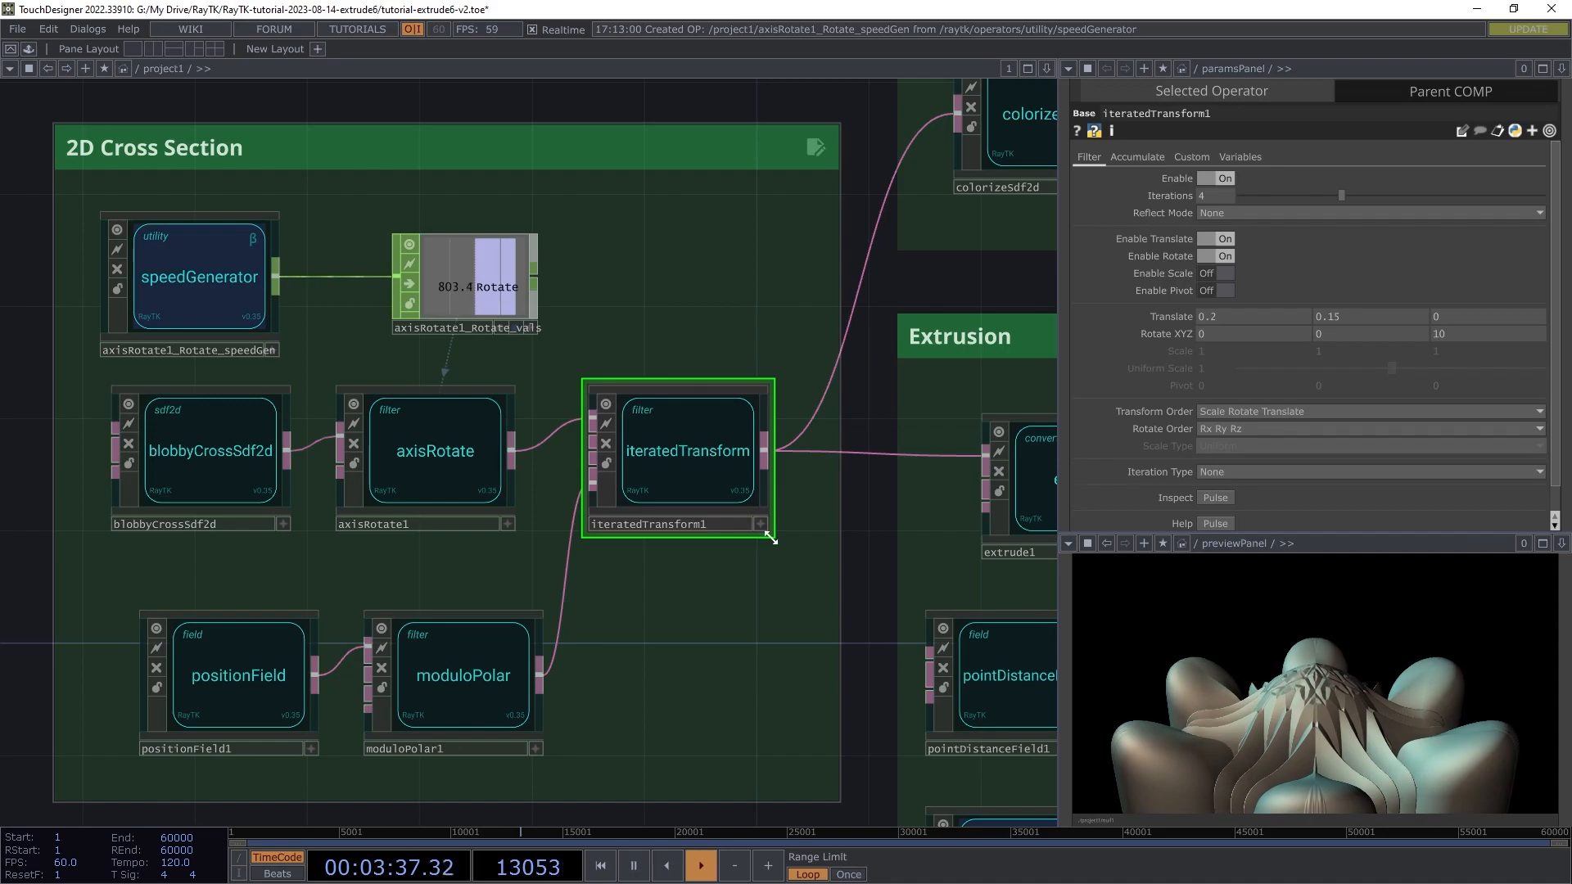
pyautogui.middleClick(1258, 319)
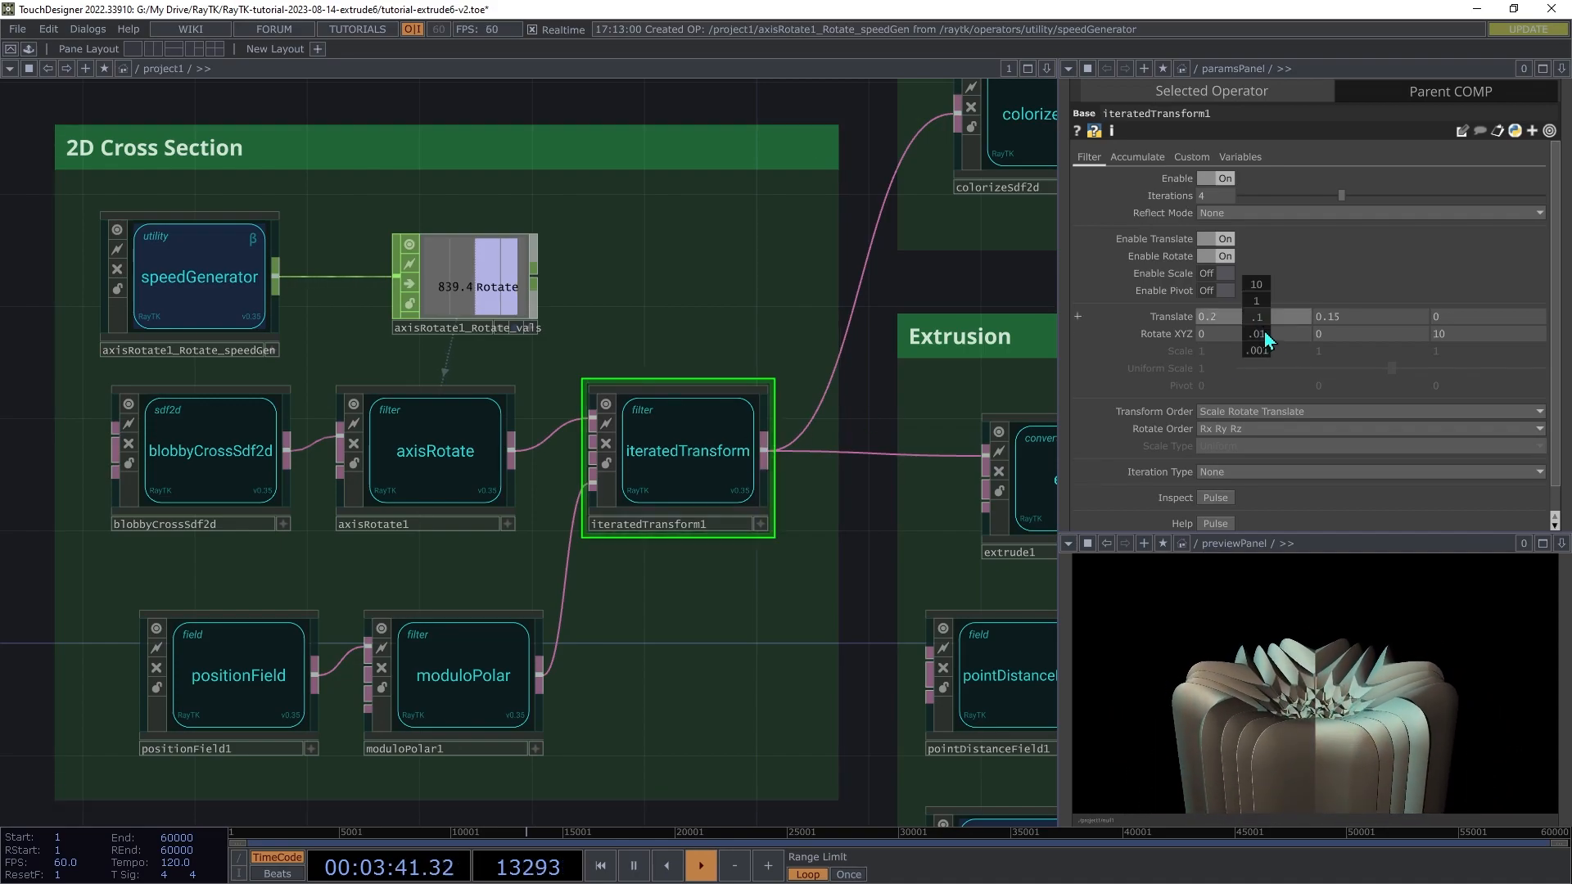
pyautogui.moveTo(1258, 336); pyautogui.dragTo(1245, 288, button='middle')
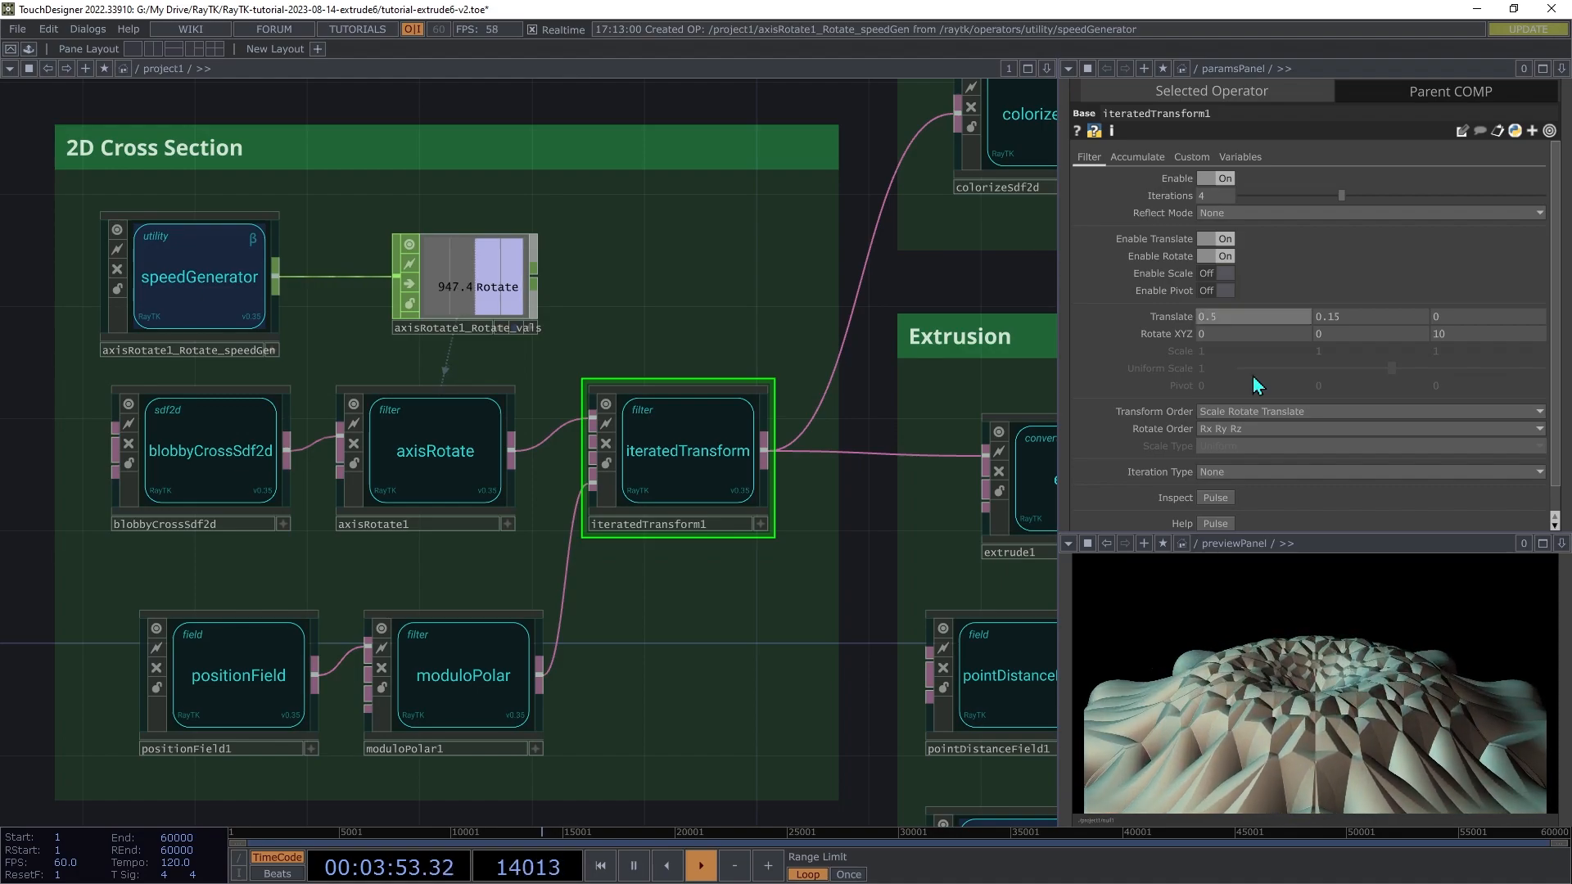
pyautogui.moveTo(1397, 325); pyautogui.dragTo(1395, 292, button='middle')
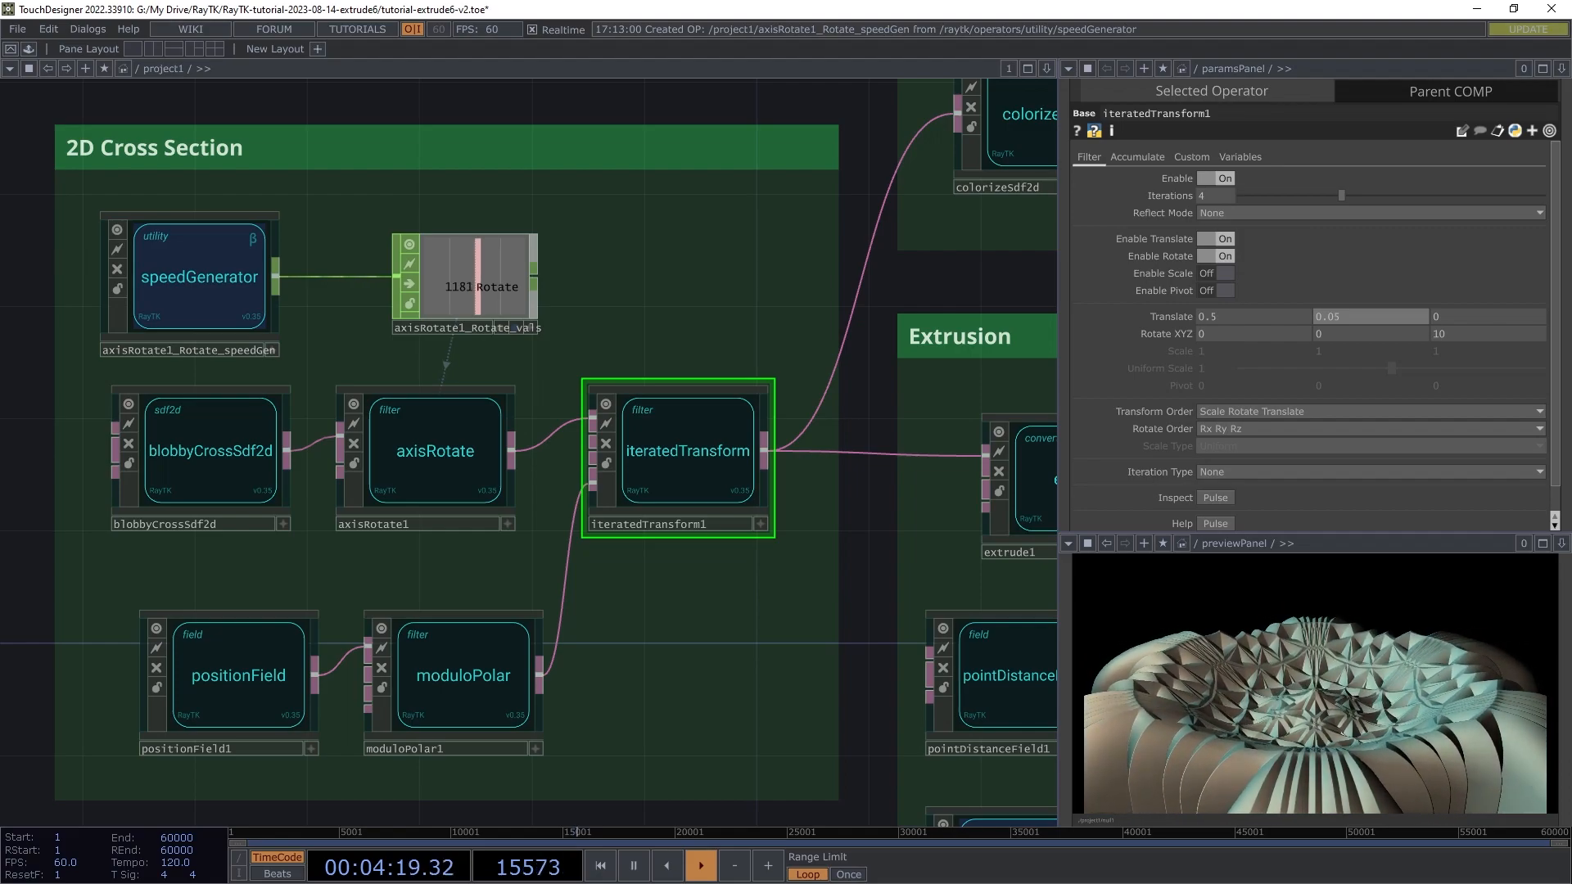
# - Review the finished network area by area, from 2D Cross Section through Extrusion and Material to Renderer
pyautogui.press('h')
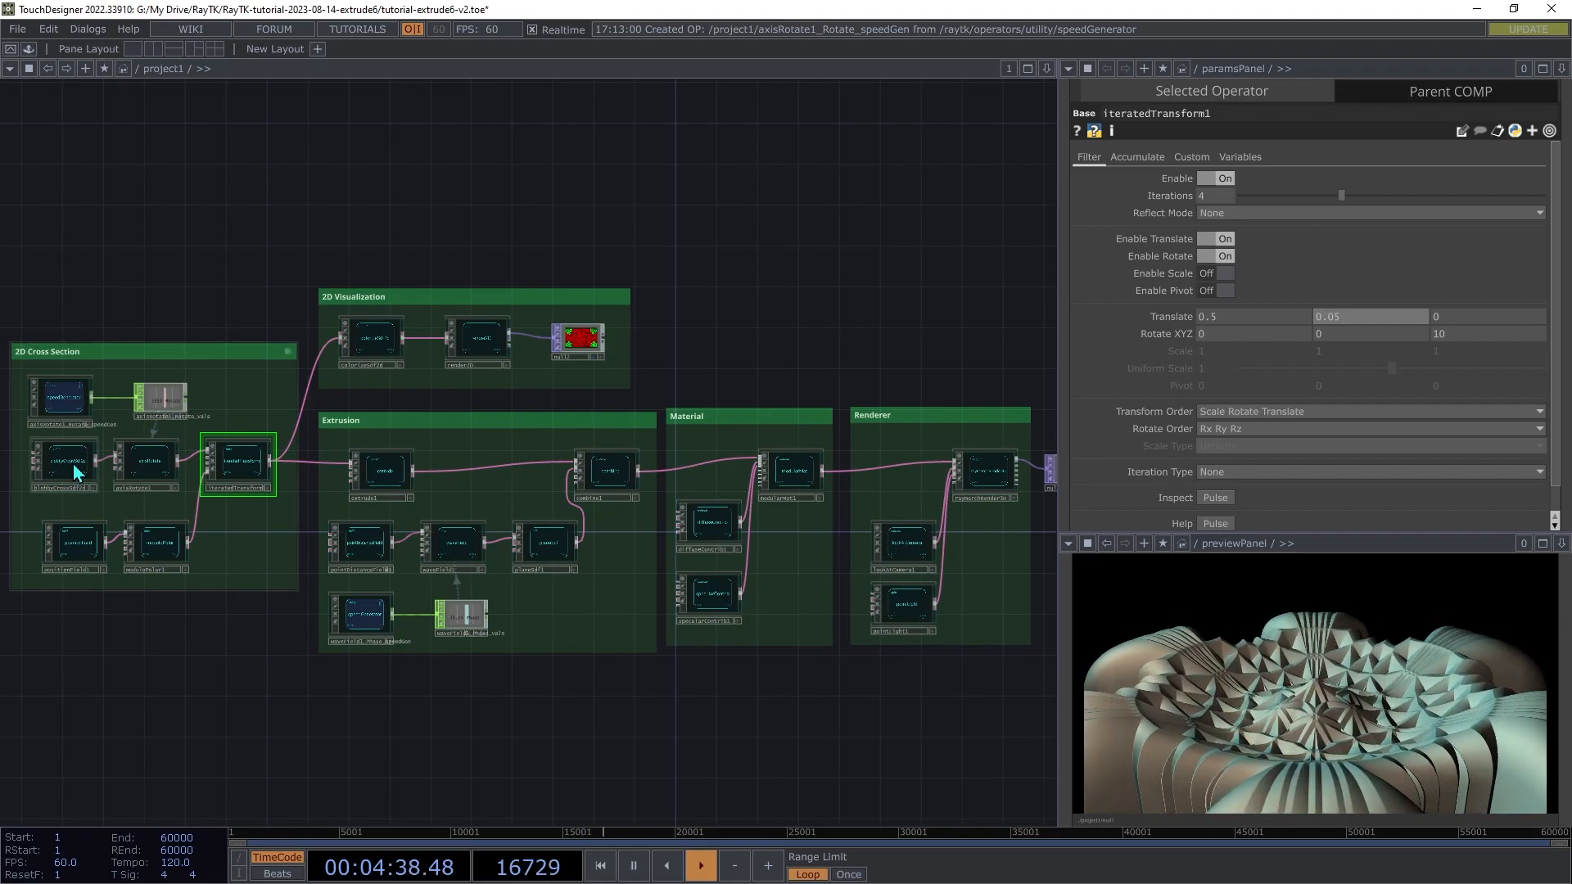
pyautogui.scroll(3, 73, 472)
pyautogui.scroll(3, 74, 473)
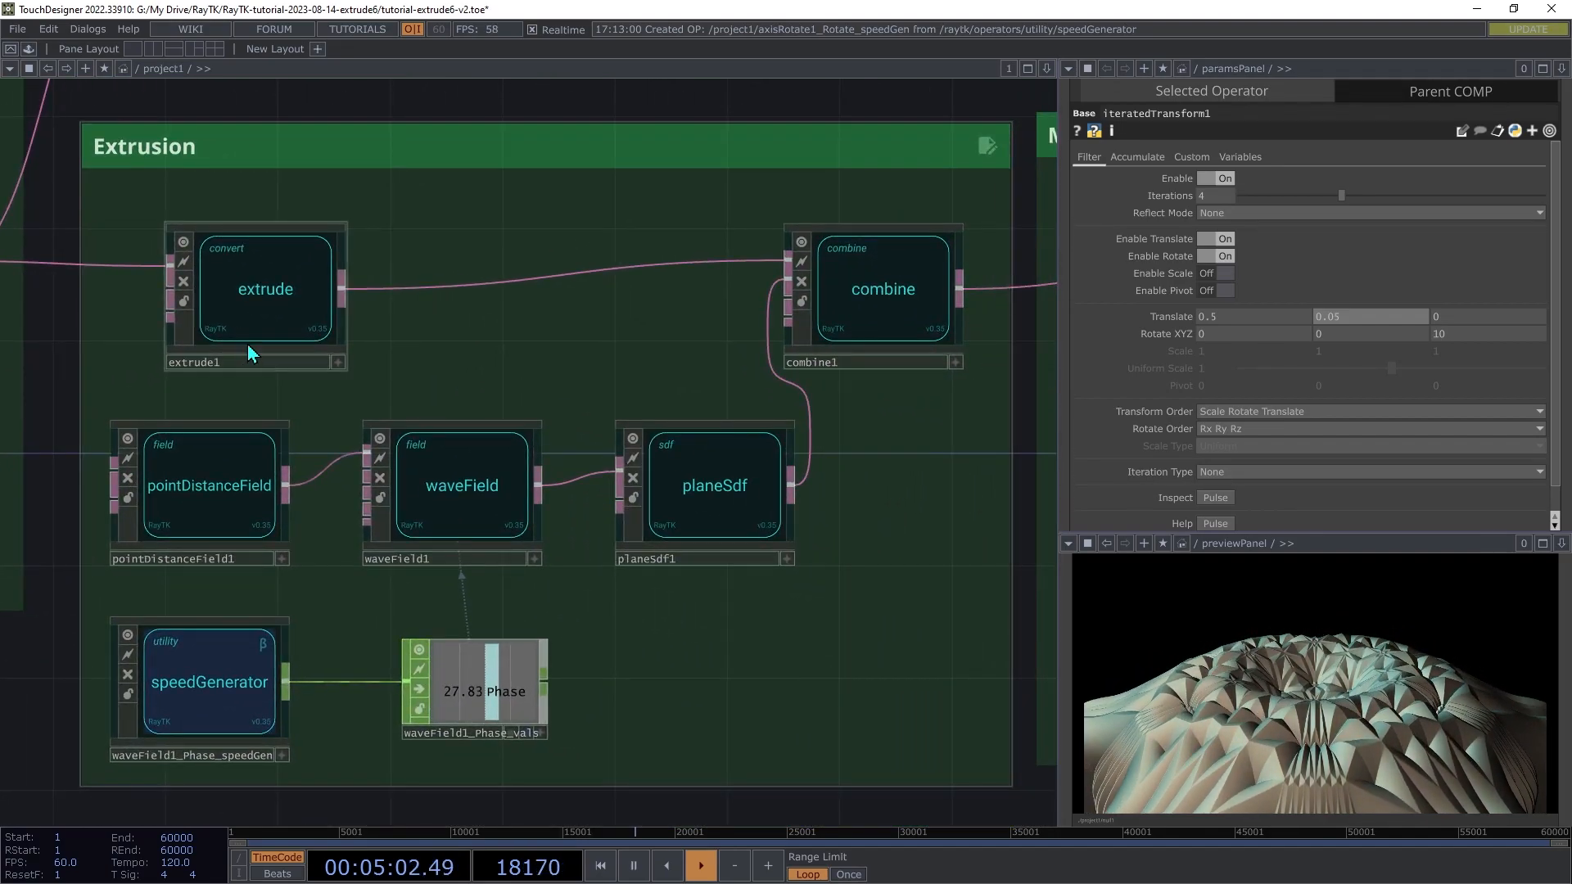
pyautogui.click(255, 323)
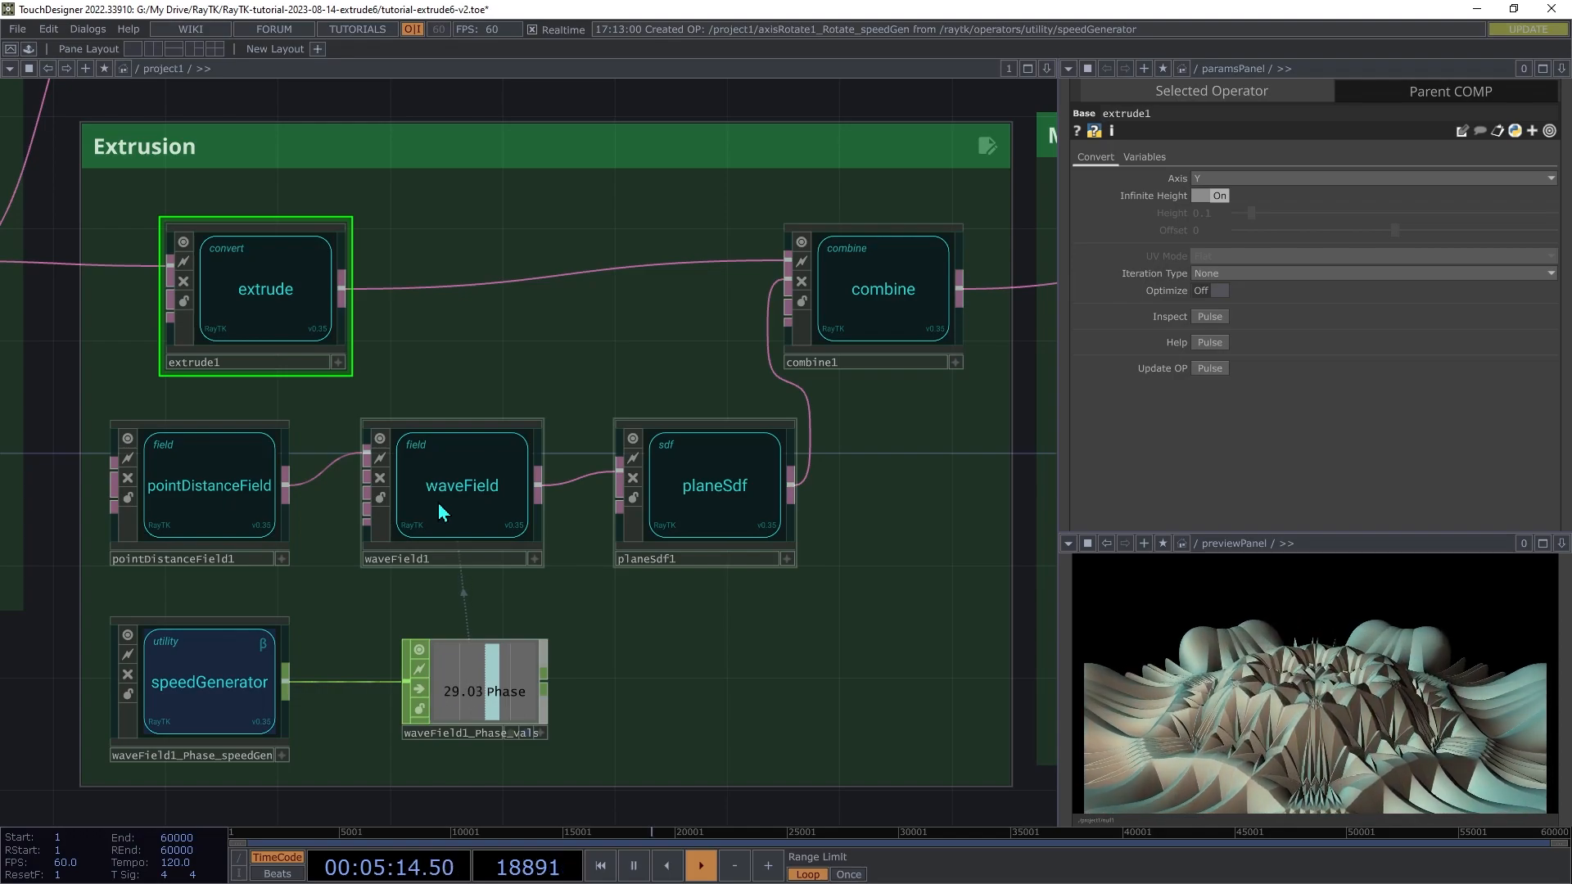
pyautogui.hscroll(3, 439, 503)
pyautogui.hscroll(5, 439, 506)
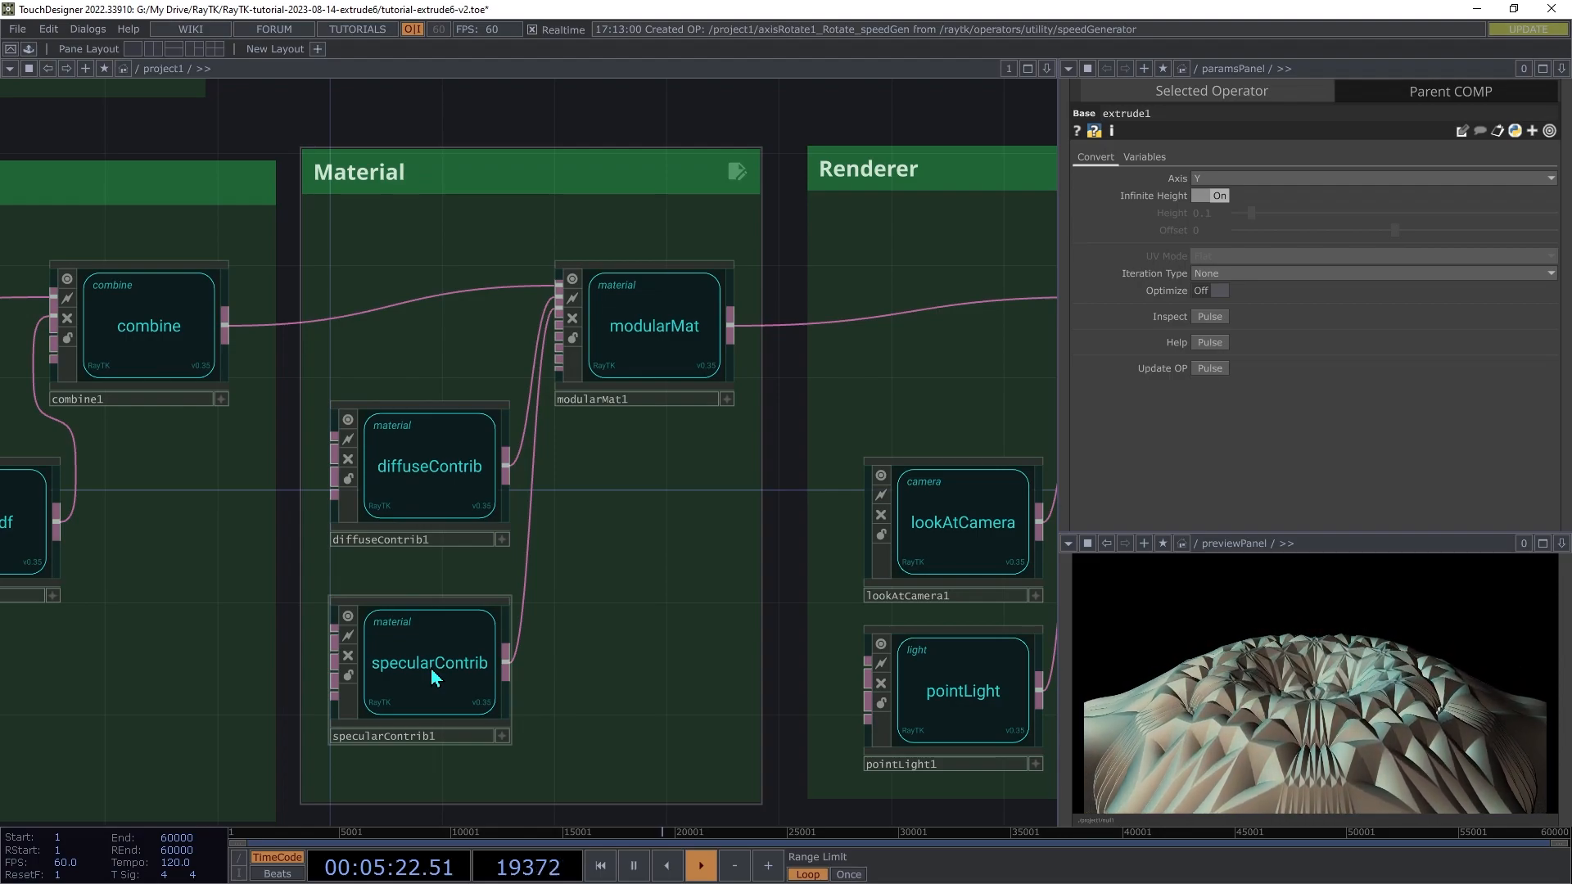
pyautogui.hscroll(6, 433, 677)
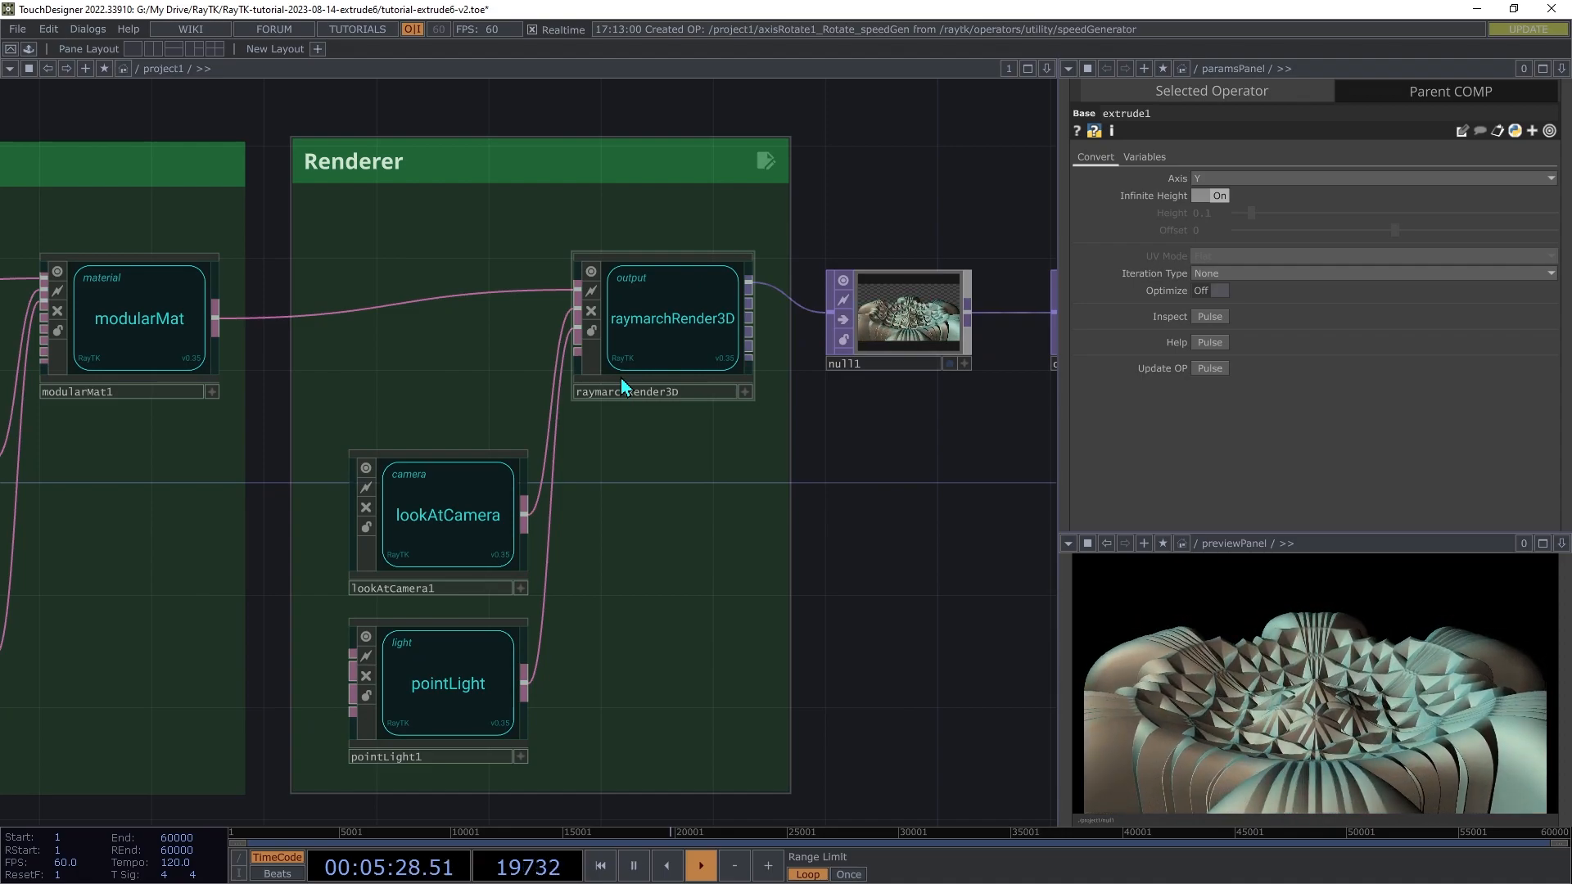
pyautogui.press('h')
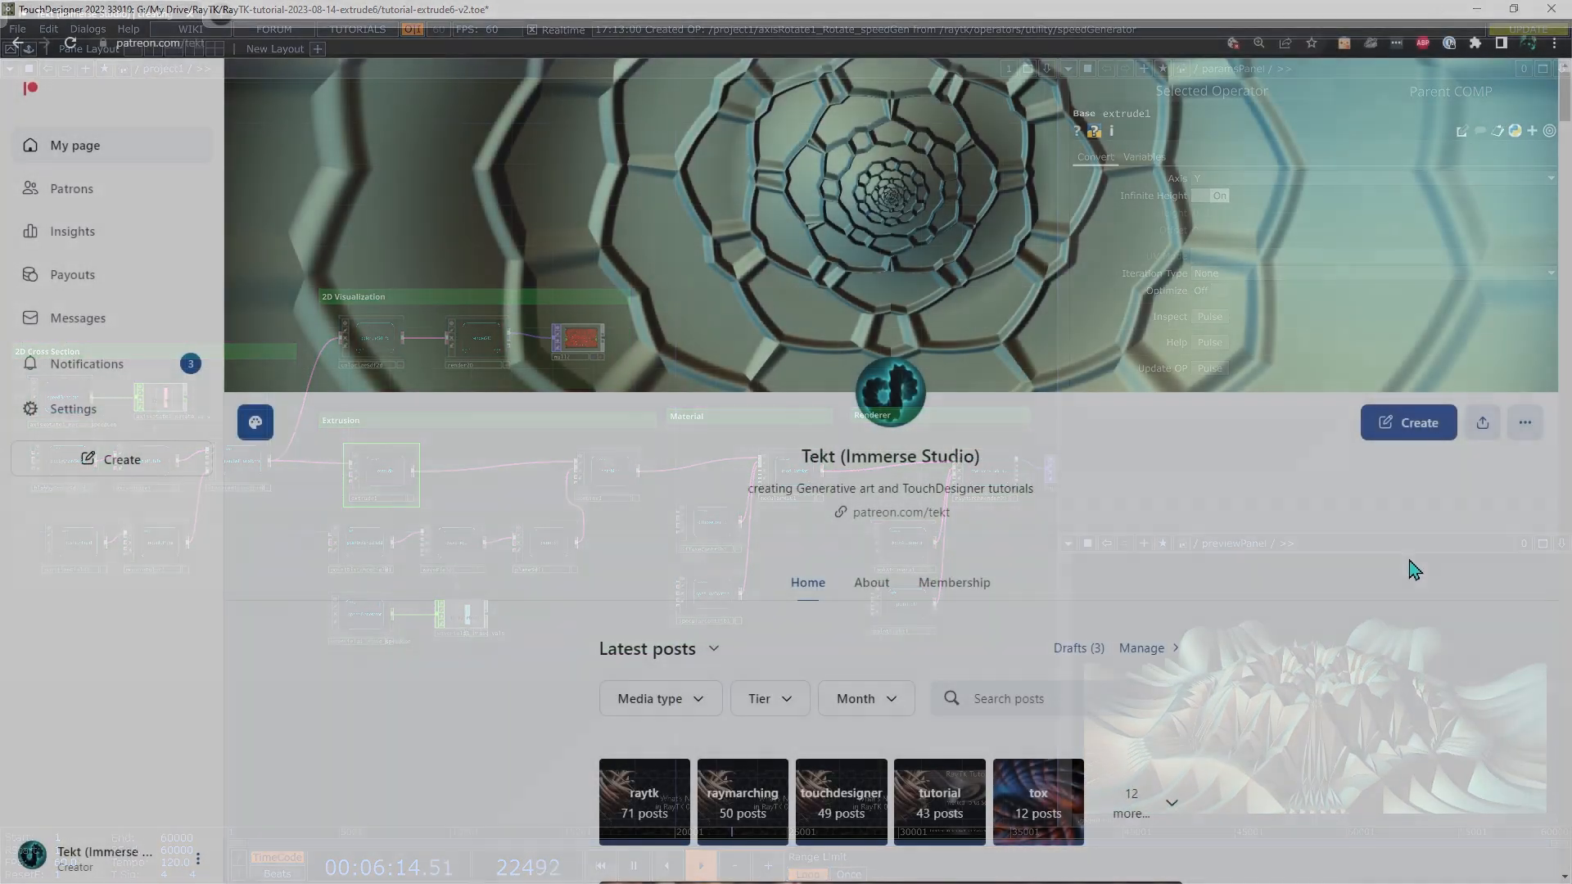
# - Switch to the Tekt (Immerse Studio) Patreon page in the browser and look through its RayTK tutorial and release posts
pyautogui.scroll(-14, 1414, 571)
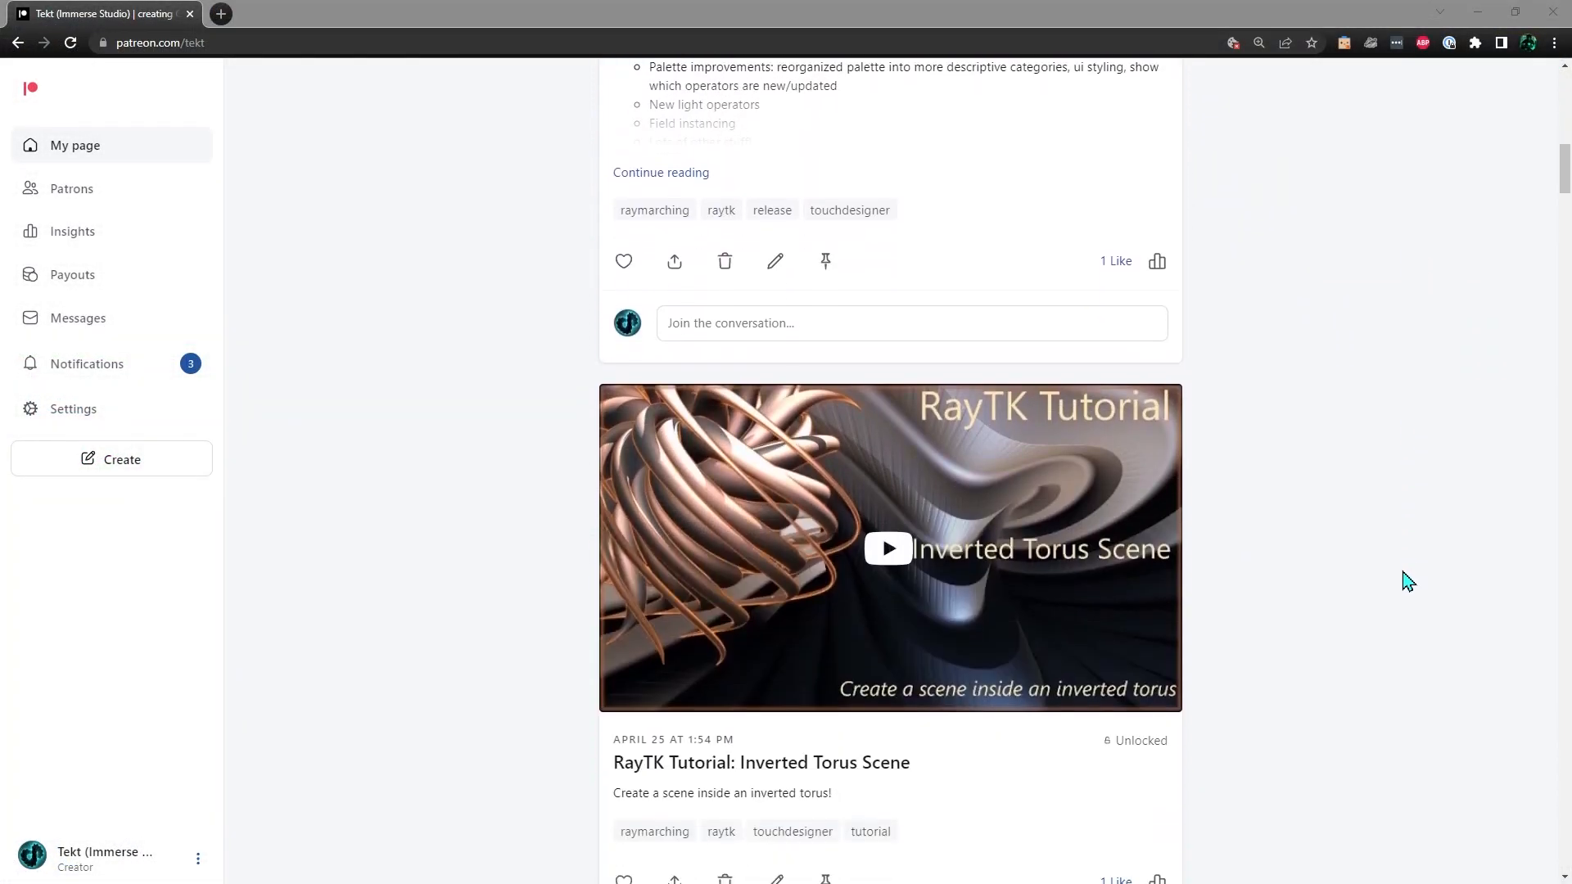
pyautogui.scroll(-12, 1408, 582)
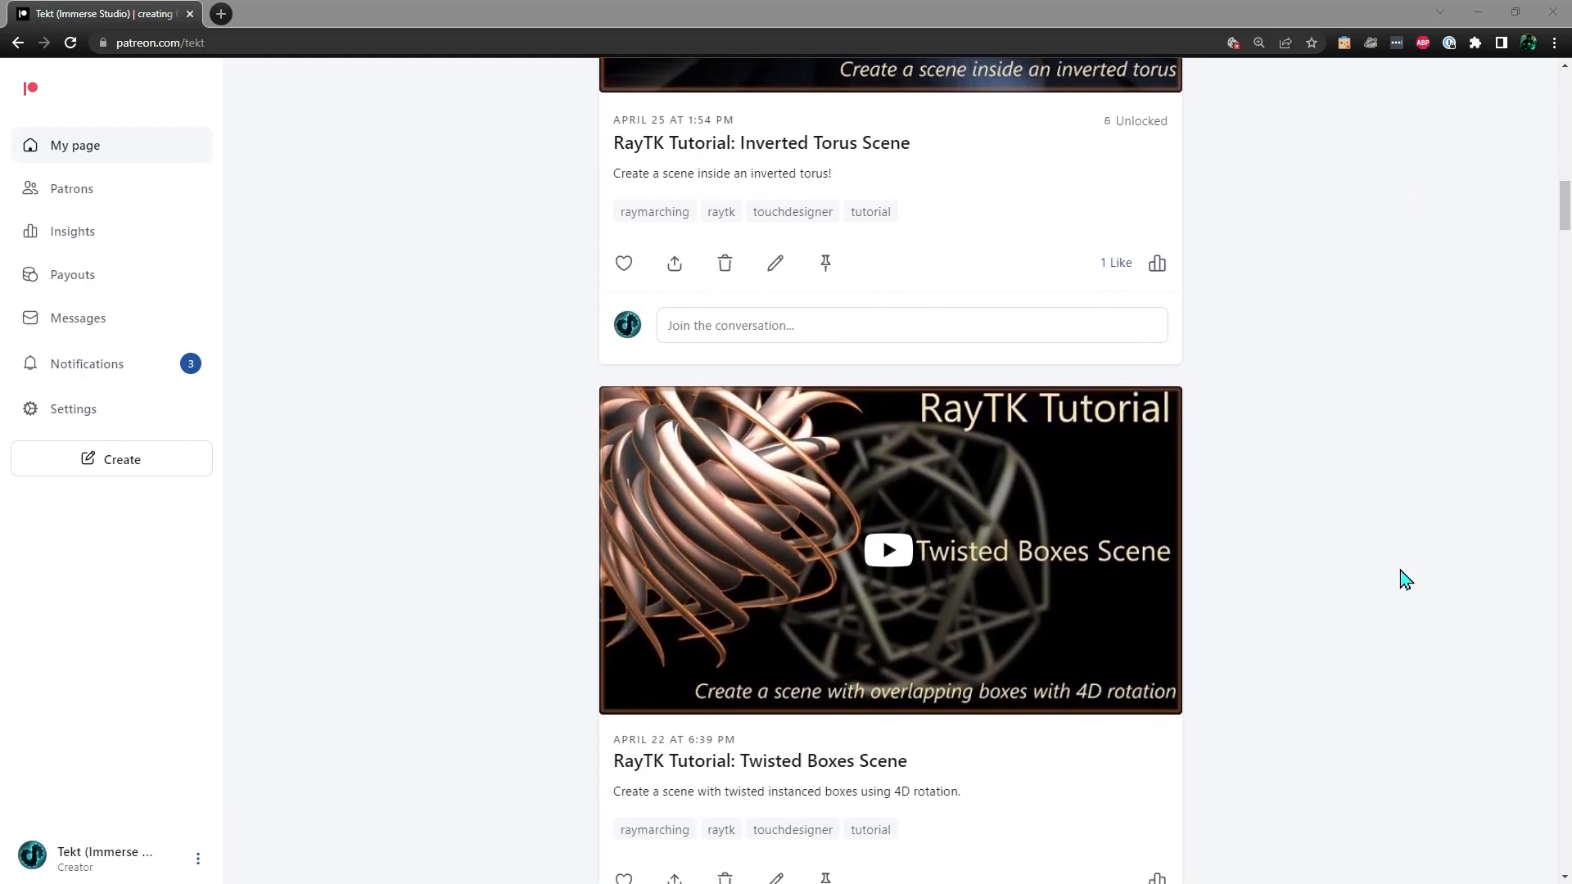
pyautogui.scroll(-14, 1406, 582)
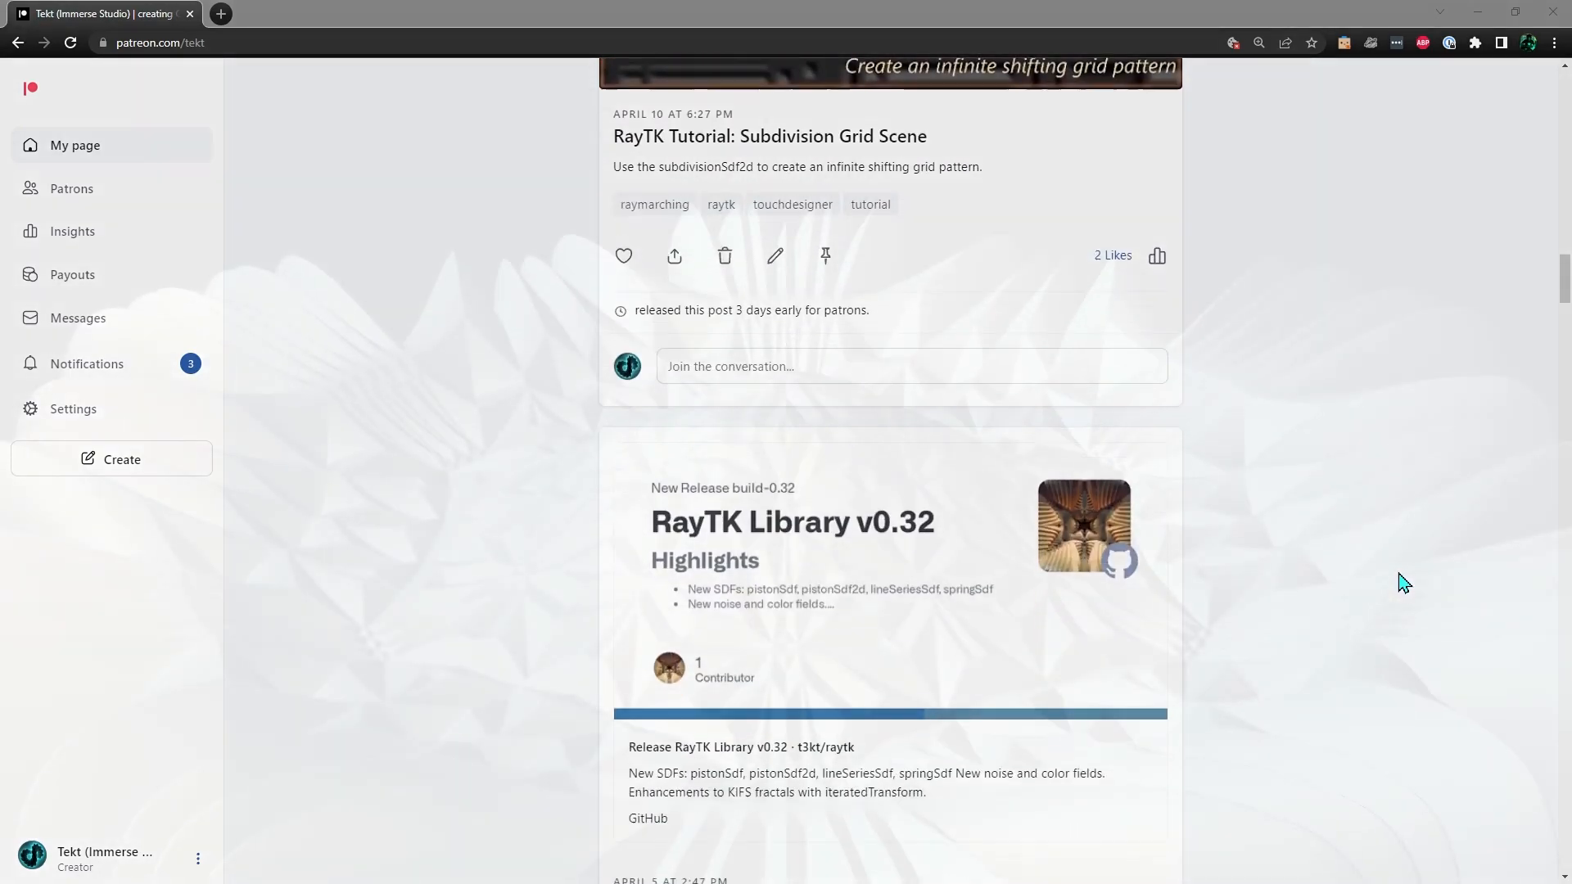
pyautogui.scroll(-12, 1406, 581)
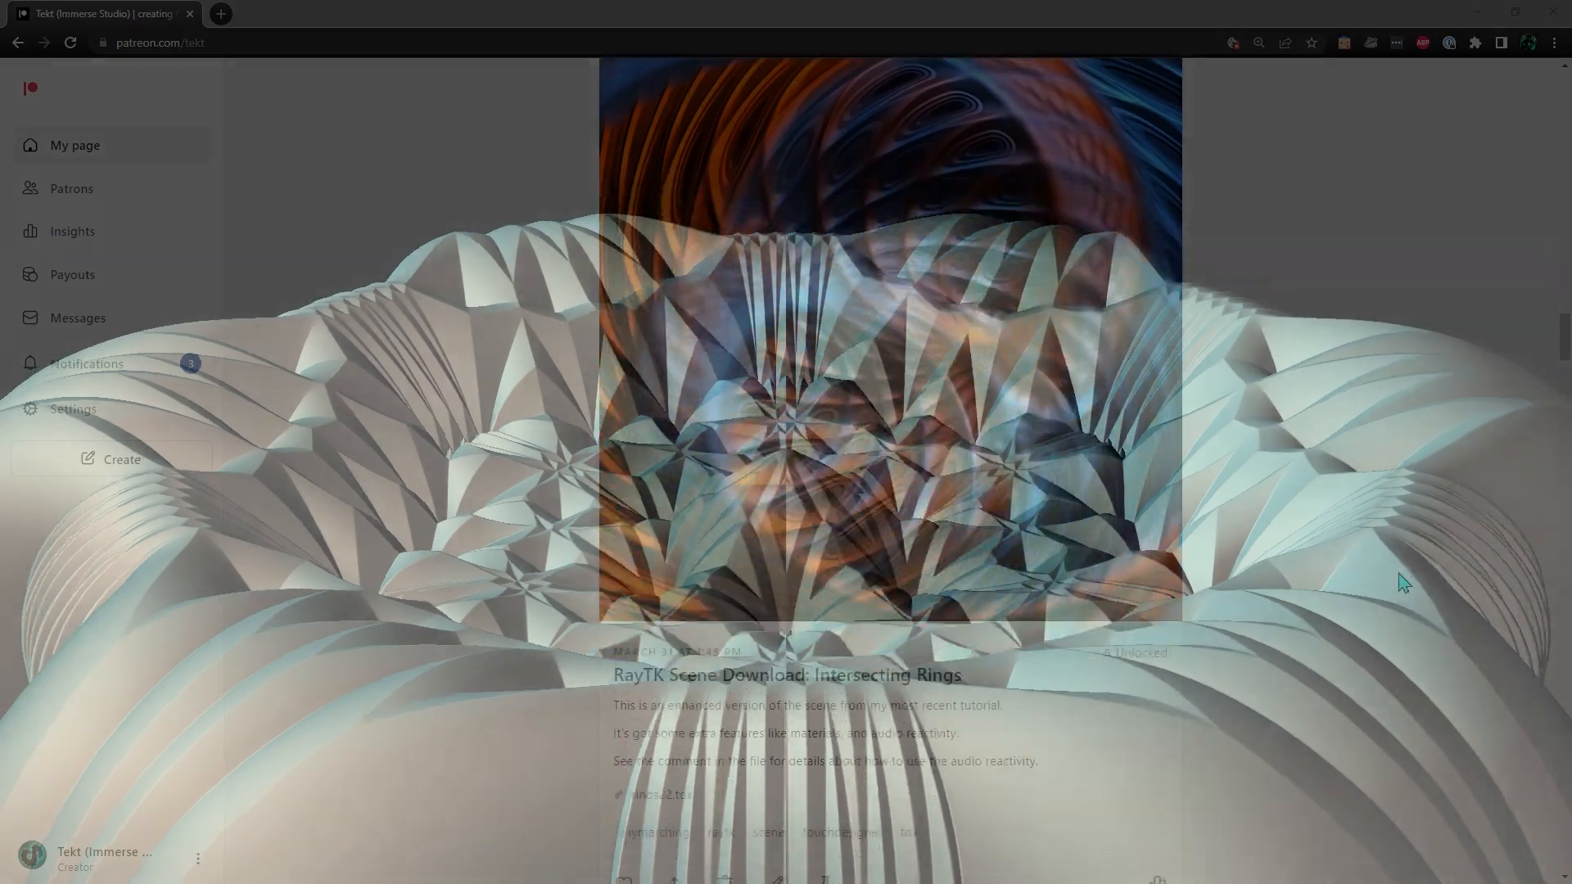